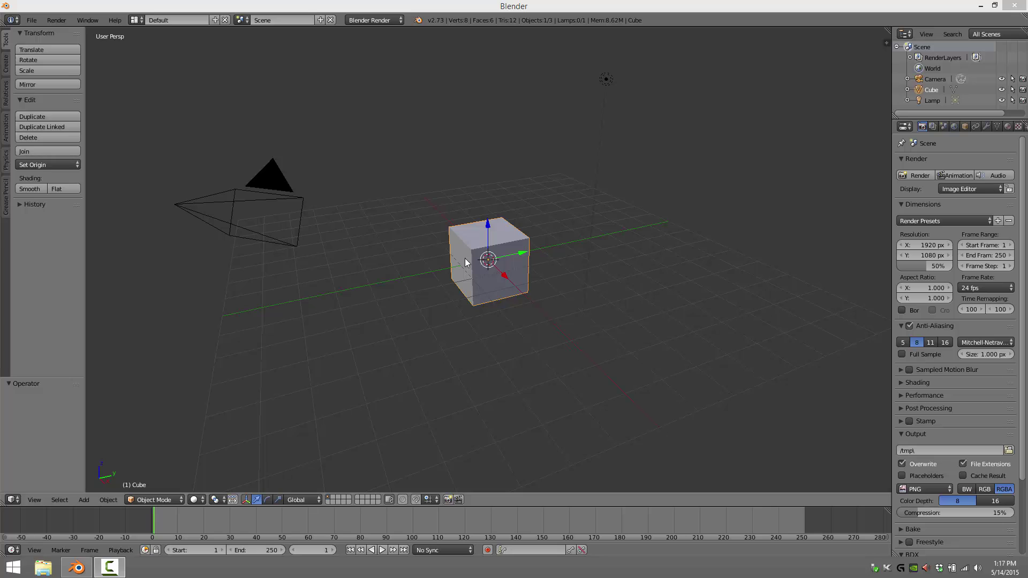
Toggle the Tool Shelf off and back on, and show the Properties side panel.
{"action": "key", "text": "t"}
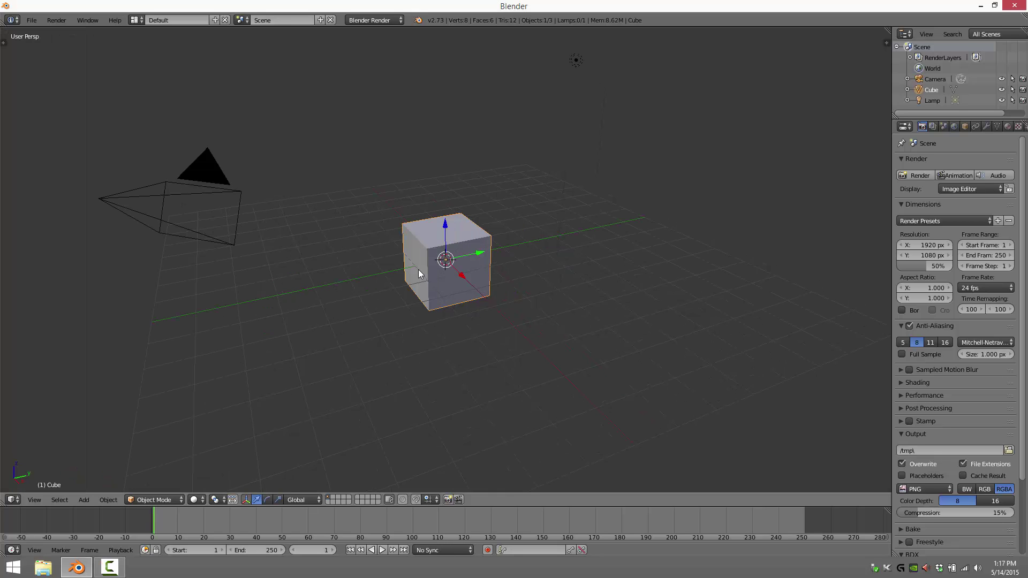
{"action": "key", "text": "t"}
{"action": "key", "text": "n"}
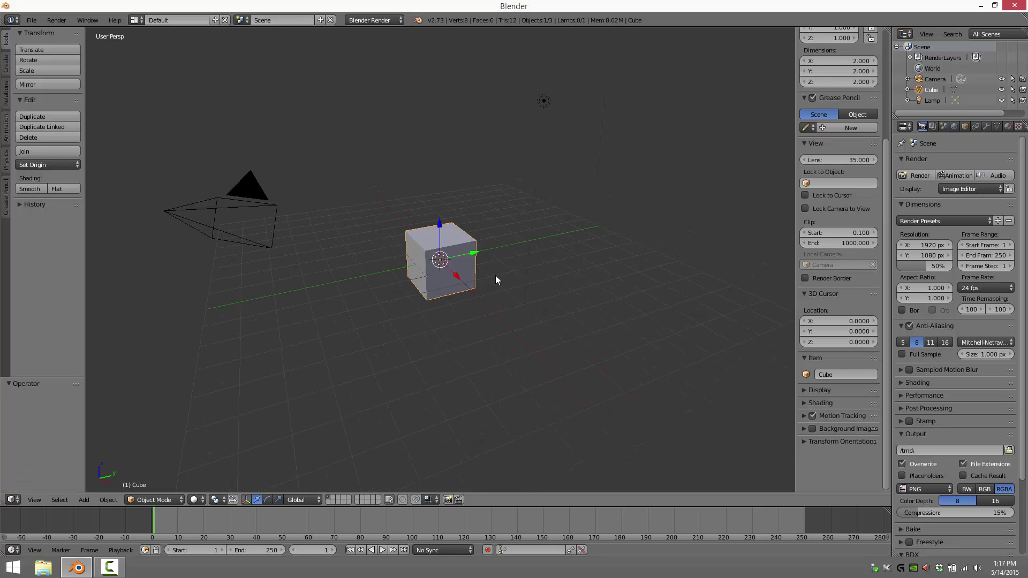
Select a cube vertex in Edit Mode, return to Object Mode, and hide both side panels.
{"action": "key", "text": "Tab"}
{"action": "right_click", "coordinate": [424, 251]}
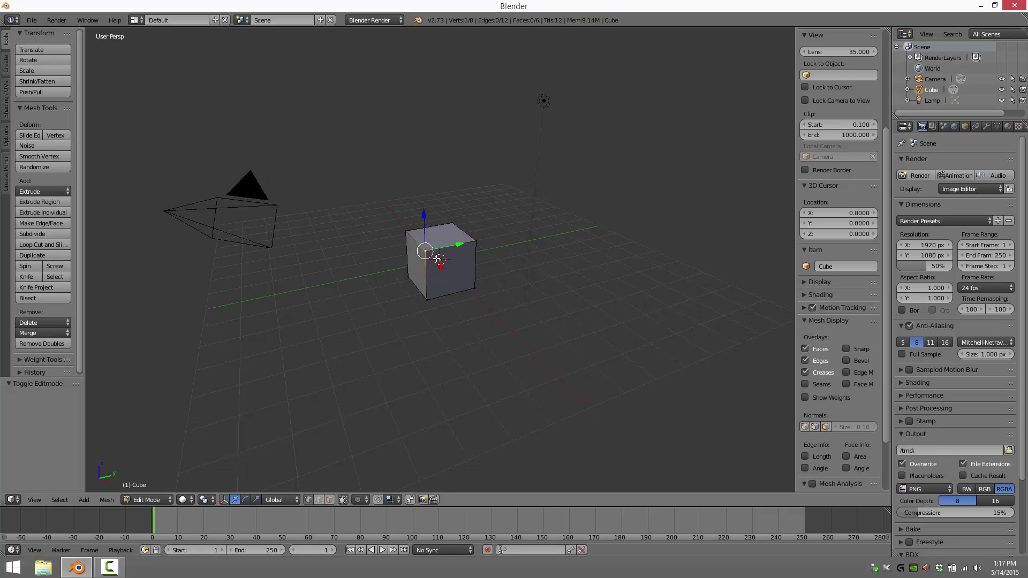
{"action": "scroll", "coordinate": [835, 188], "scroll_direction": "up", "scroll_amount": 5}
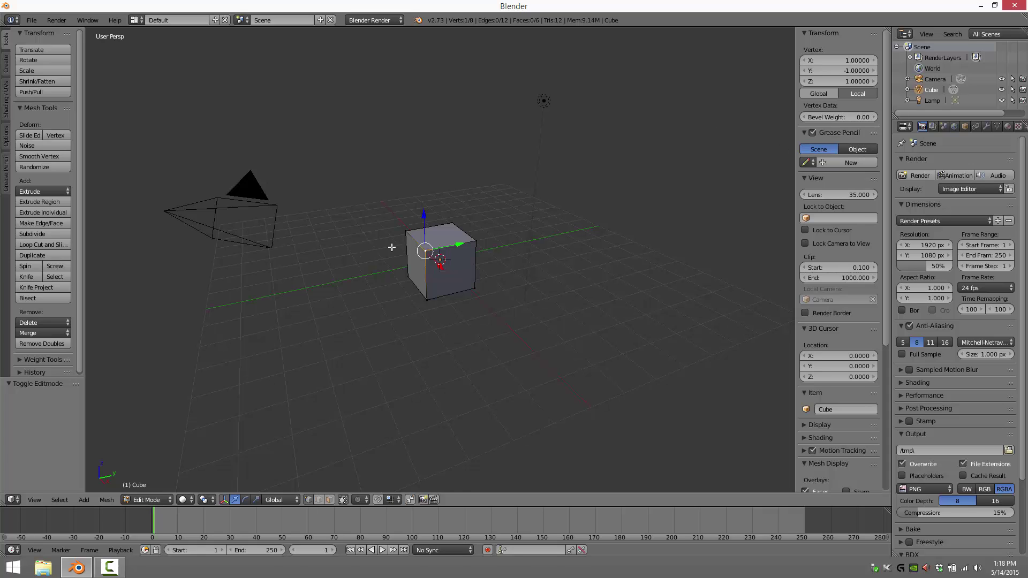
{"action": "key", "text": "Tab"}
{"action": "key", "text": "t"}
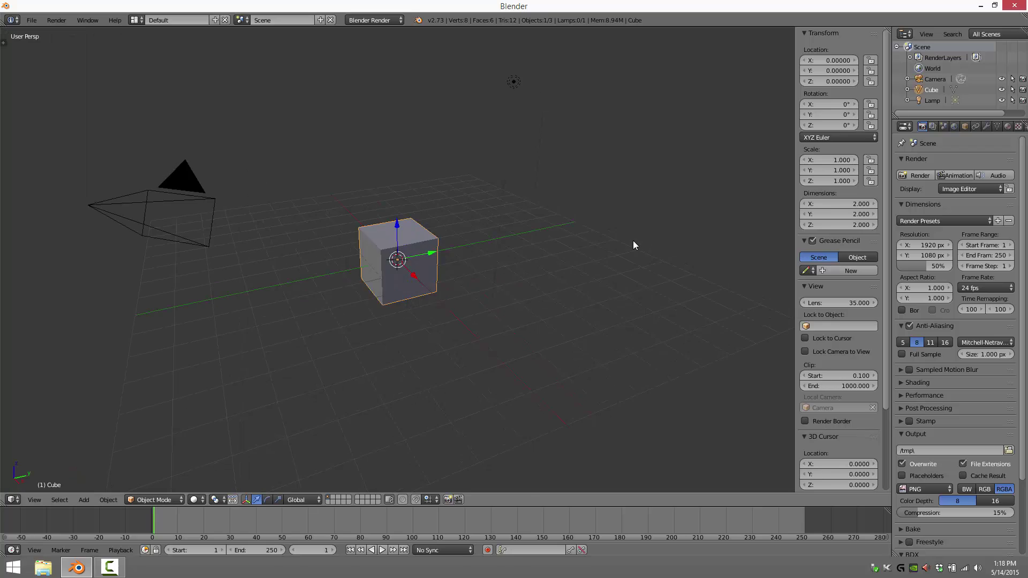
{"action": "key", "text": "n"}
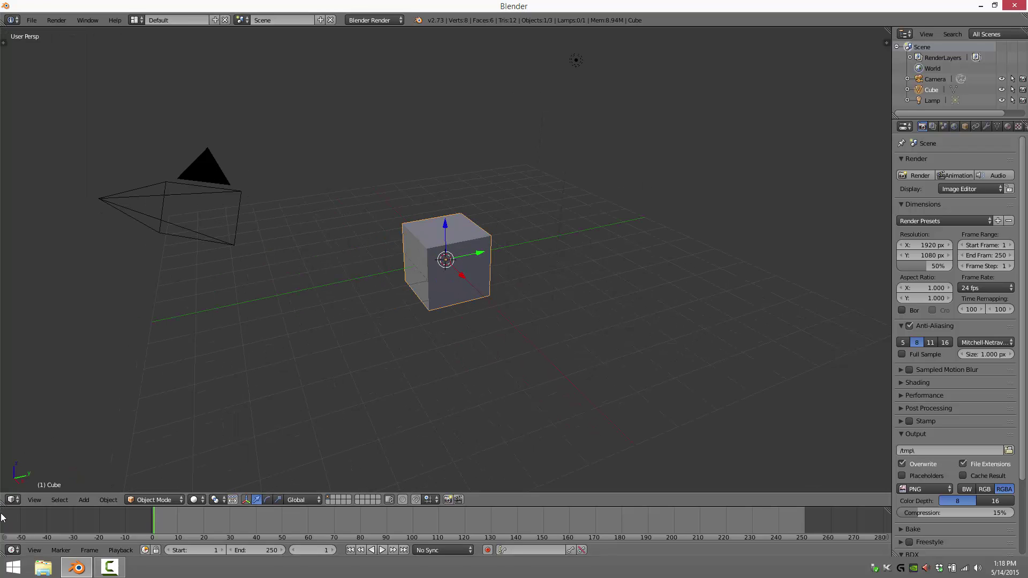
Merge the timeline into the 3D view, widen the Properties area, and show the Material tab.
{"action": "left_click_drag", "start_coordinate": [3, 512], "coordinate": [161, 462]}
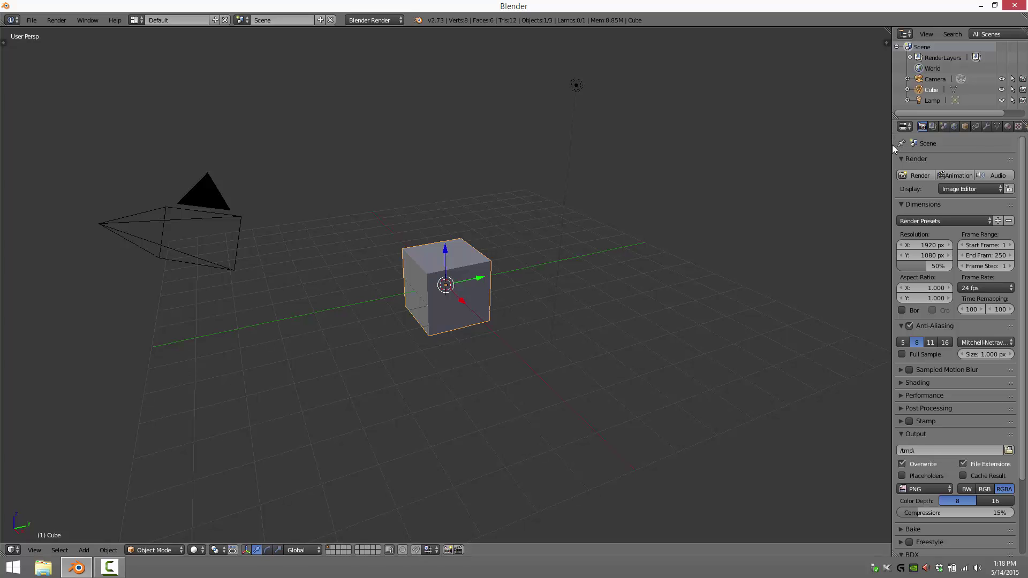
{"action": "left_click_drag", "start_coordinate": [893, 145], "coordinate": [777, 145]}
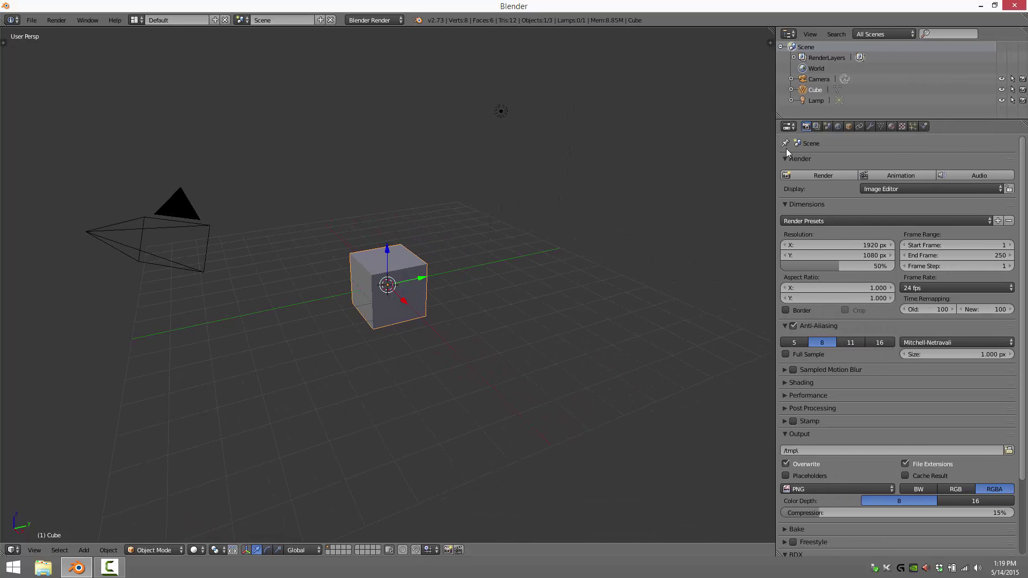
{"action": "left_click", "coordinate": [892, 128]}
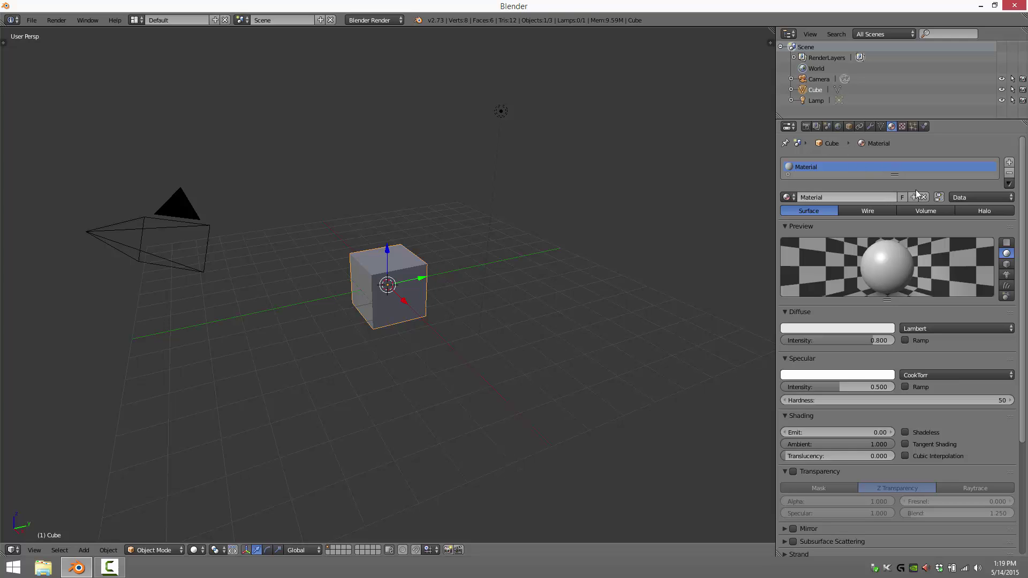
Try the Cube, Monkey, Hair and Sky material previews, settling on the Cube preview.
{"action": "left_click", "coordinate": [788, 174]}
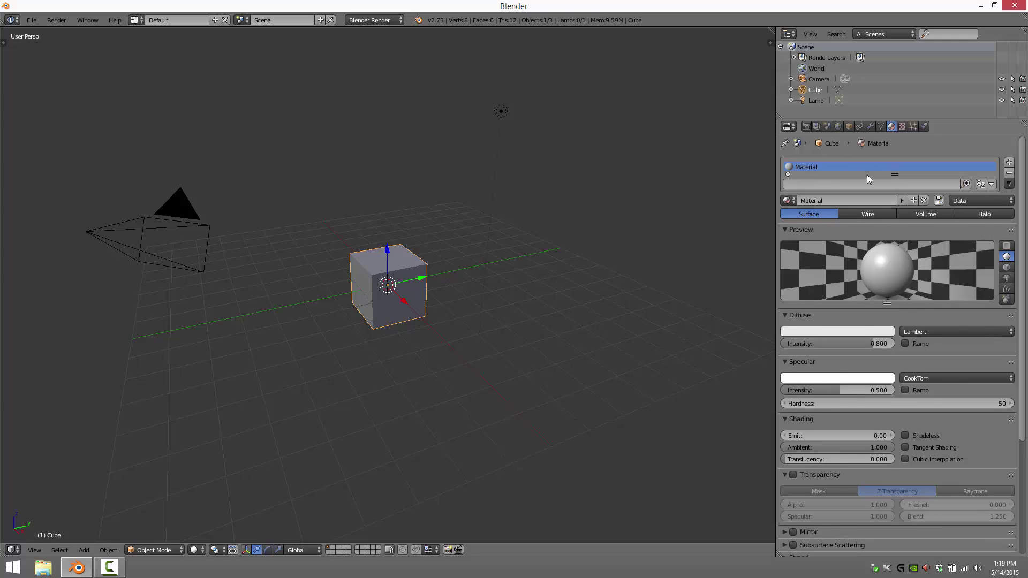
{"action": "left_click", "coordinate": [789, 175]}
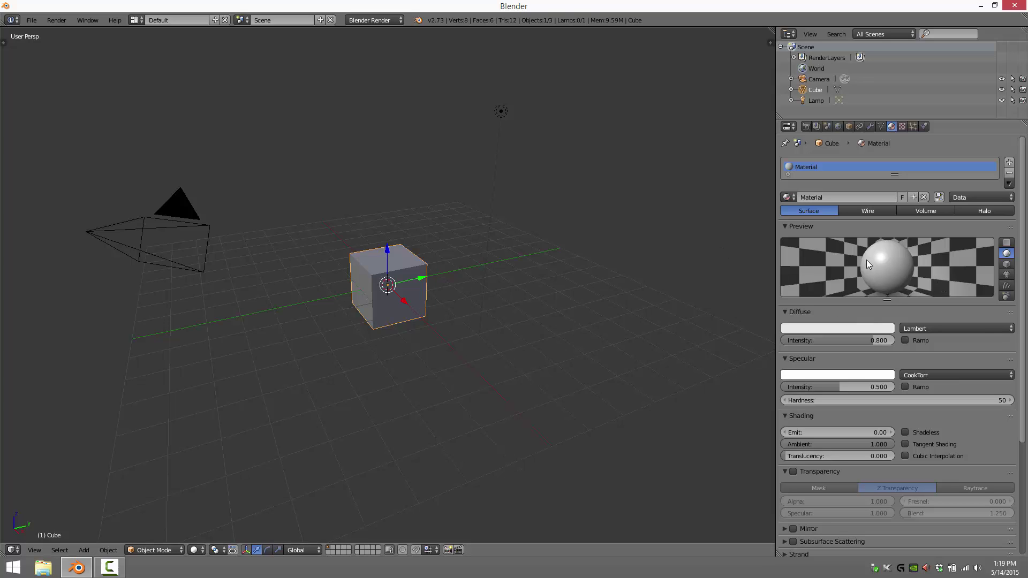
{"action": "left_click", "coordinate": [1006, 265]}
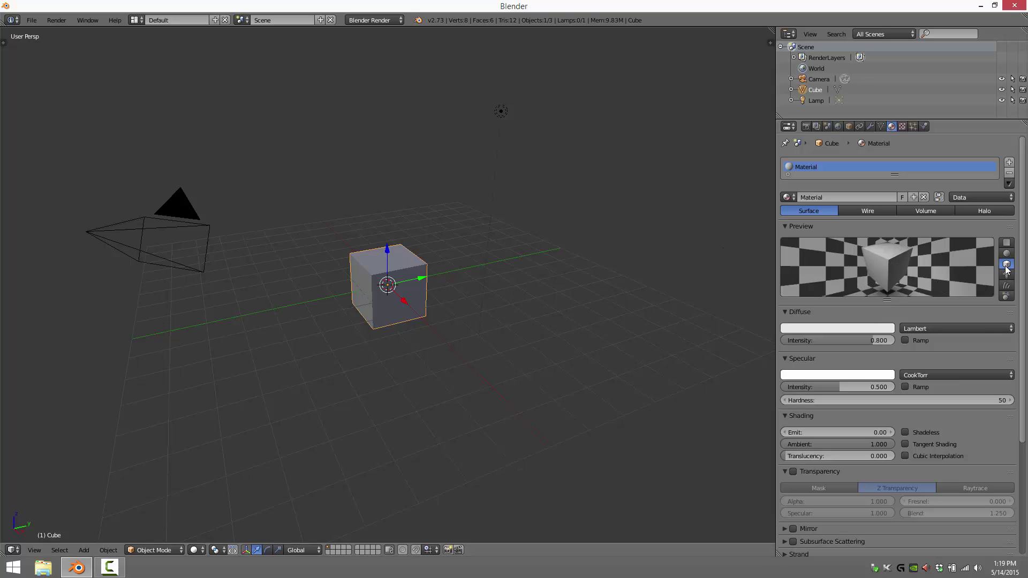
{"action": "left_click", "coordinate": [1007, 275]}
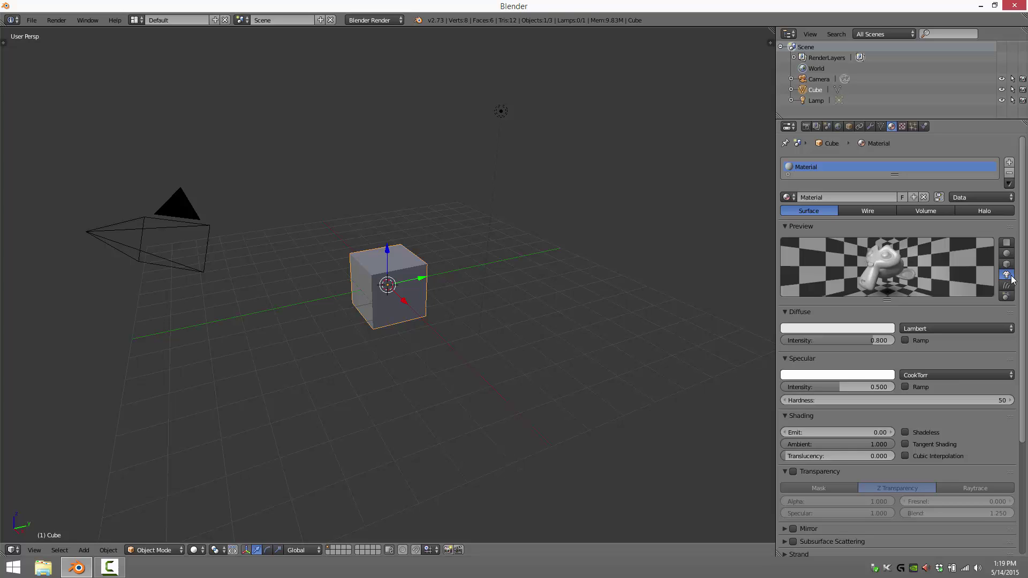
{"action": "left_click", "coordinate": [1006, 285]}
{"action": "left_click", "coordinate": [1006, 296]}
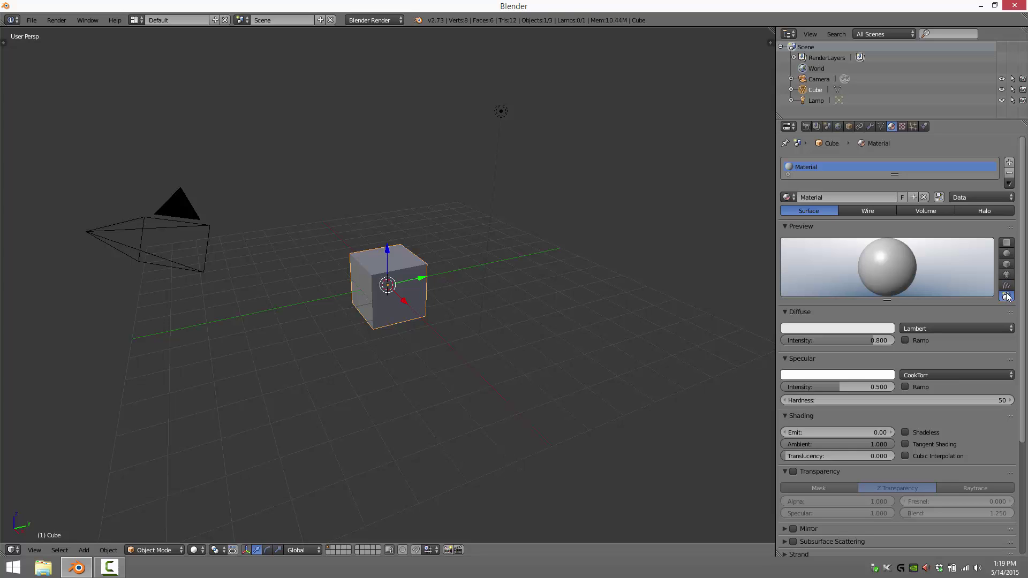
{"action": "left_click", "coordinate": [1007, 265]}
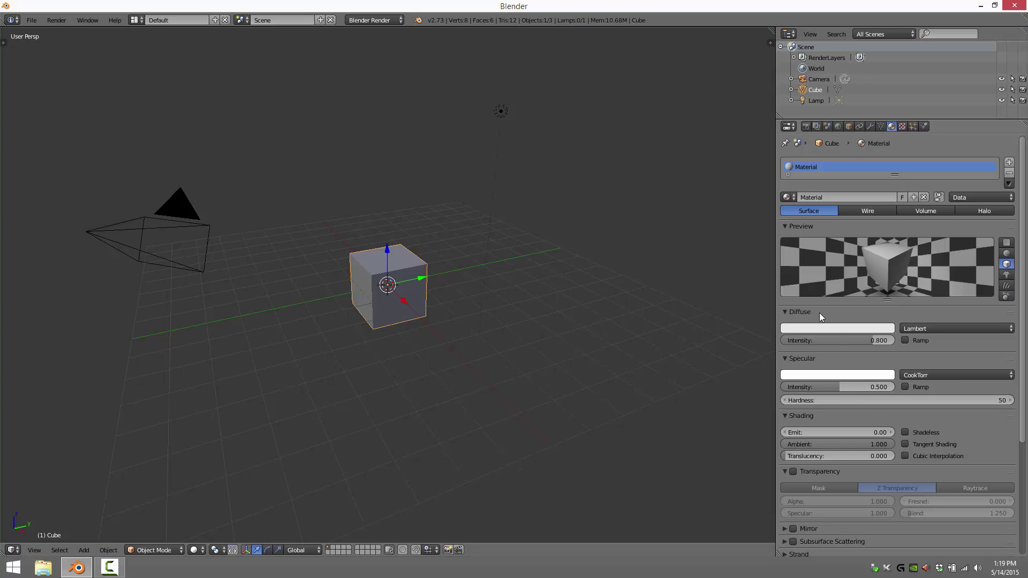
{"action": "left_click", "coordinate": [785, 311]}
Set the material's diffuse colour to blue using the colour wheel.
{"action": "left_click", "coordinate": [785, 312]}
{"action": "left_click", "coordinate": [843, 329]}
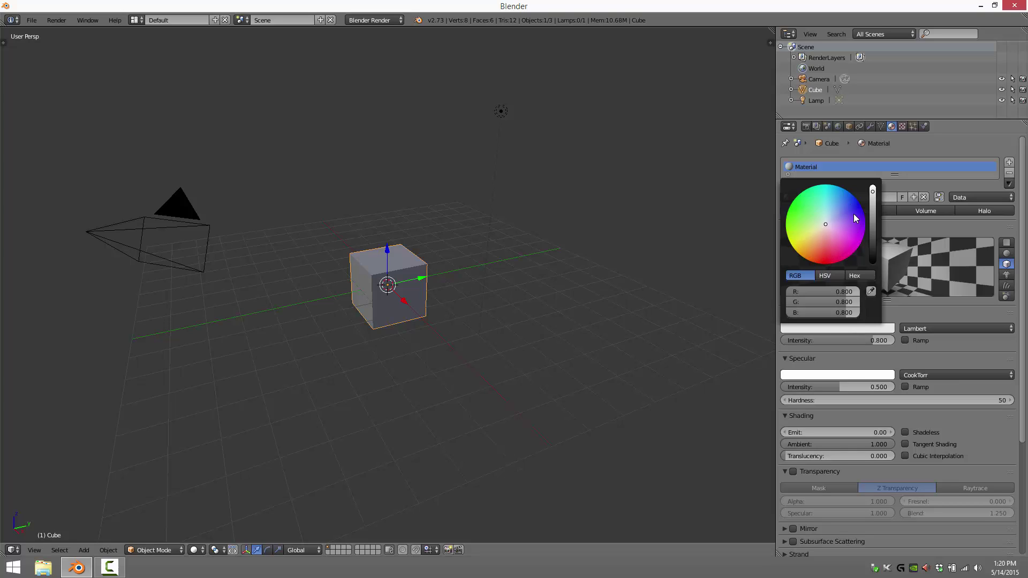
{"action": "left_click", "coordinate": [833, 329]}
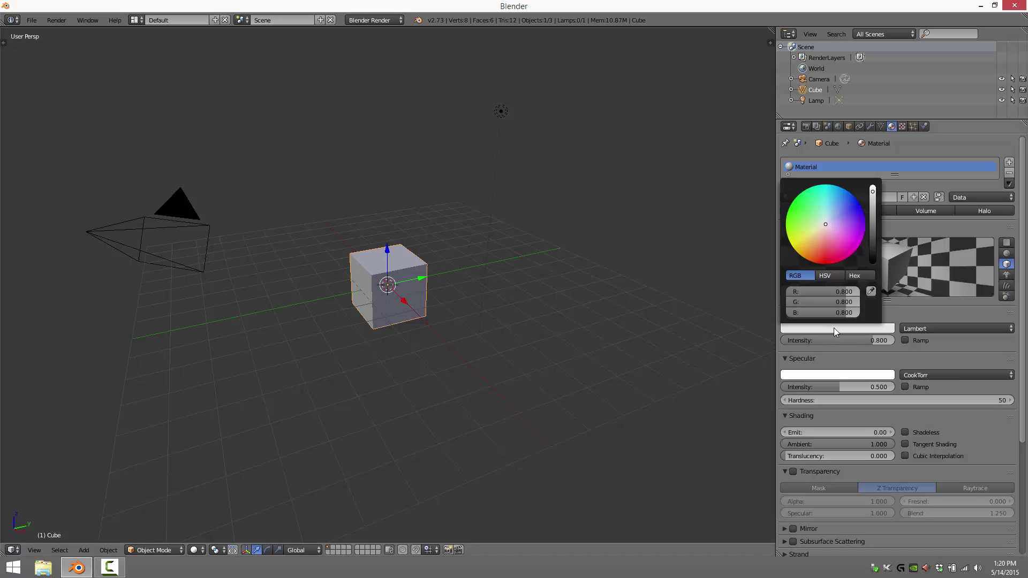
{"action": "left_click", "coordinate": [857, 216]}
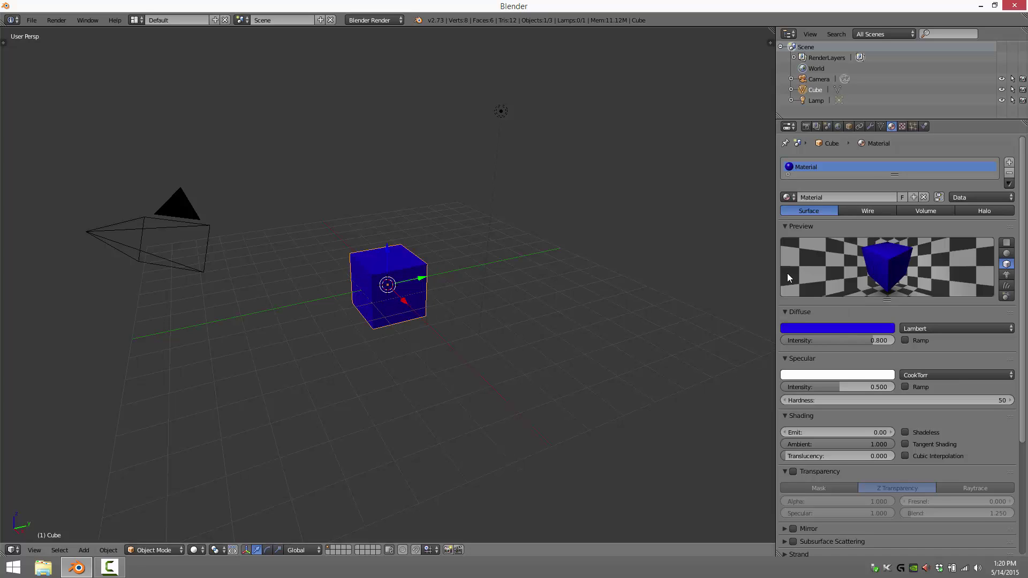
Set Diffuse Intensity to 0.966 and Specular Intensity to 1.000.
{"action": "left_click", "coordinate": [834, 338]}
{"action": "type", "text": "0"}
{"action": "key", "text": "Return"}
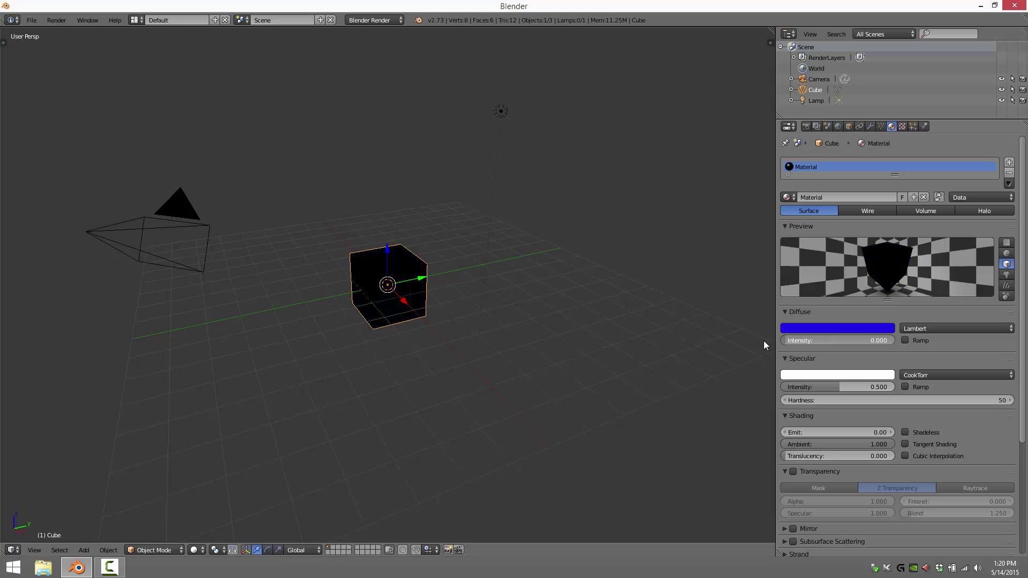
{"action": "left_click_drag", "start_coordinate": [788, 341], "coordinate": [853, 331]}
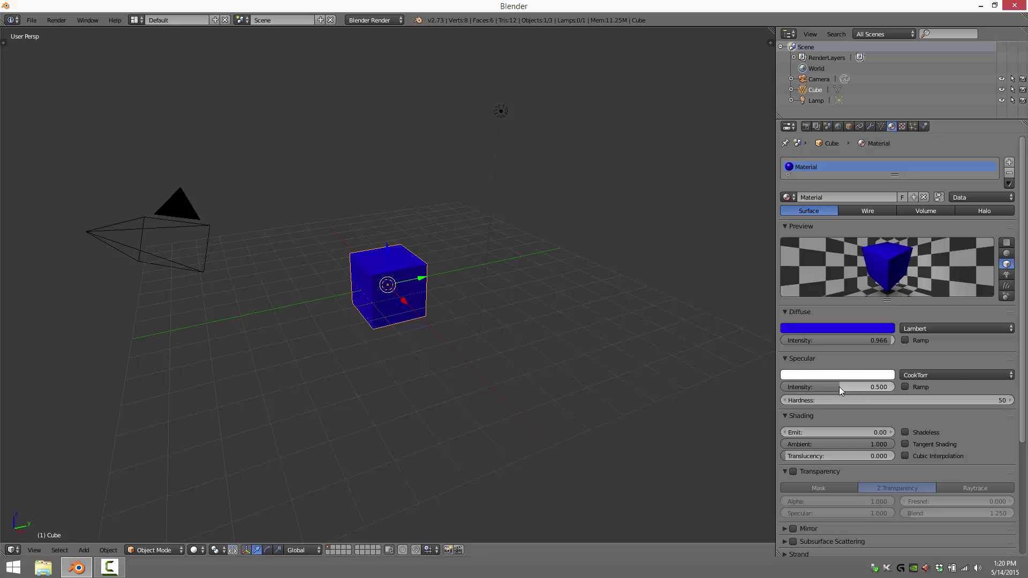
{"action": "left_click_drag", "start_coordinate": [840, 387], "coordinate": [907, 385]}
{"action": "left_click", "coordinate": [997, 329]}
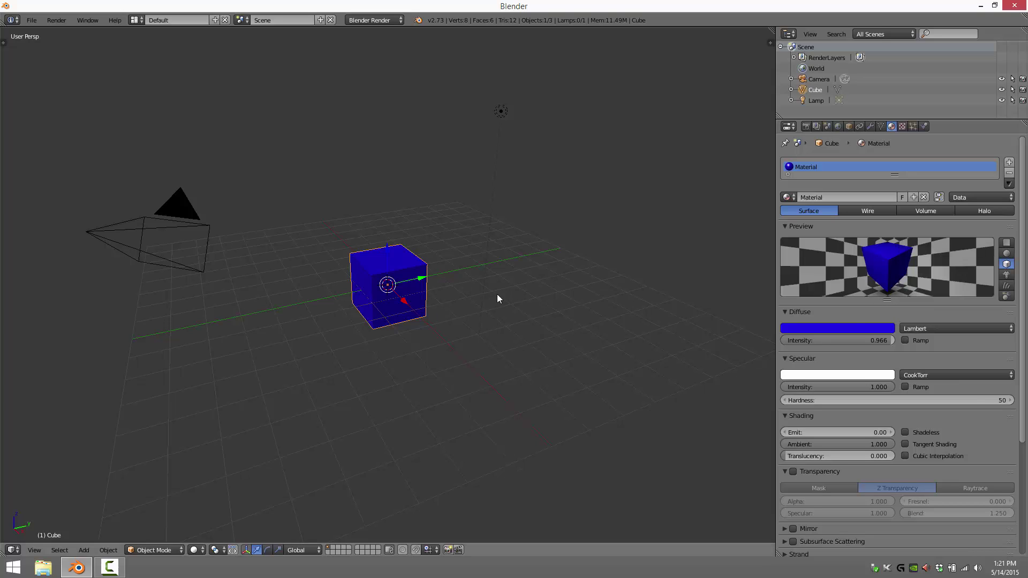
{"action": "left_click", "coordinate": [946, 326]}
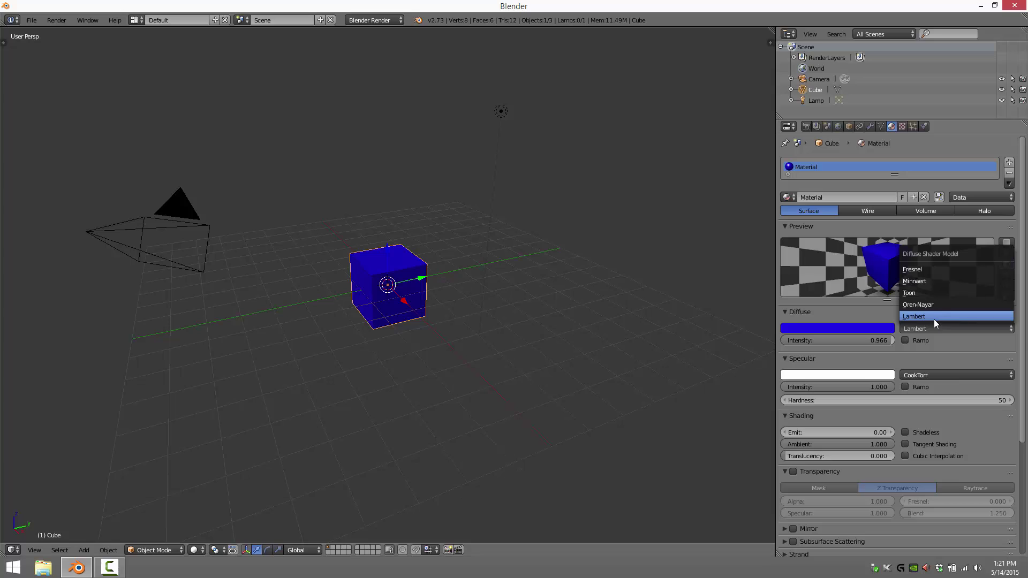
{"action": "left_click", "coordinate": [927, 294]}
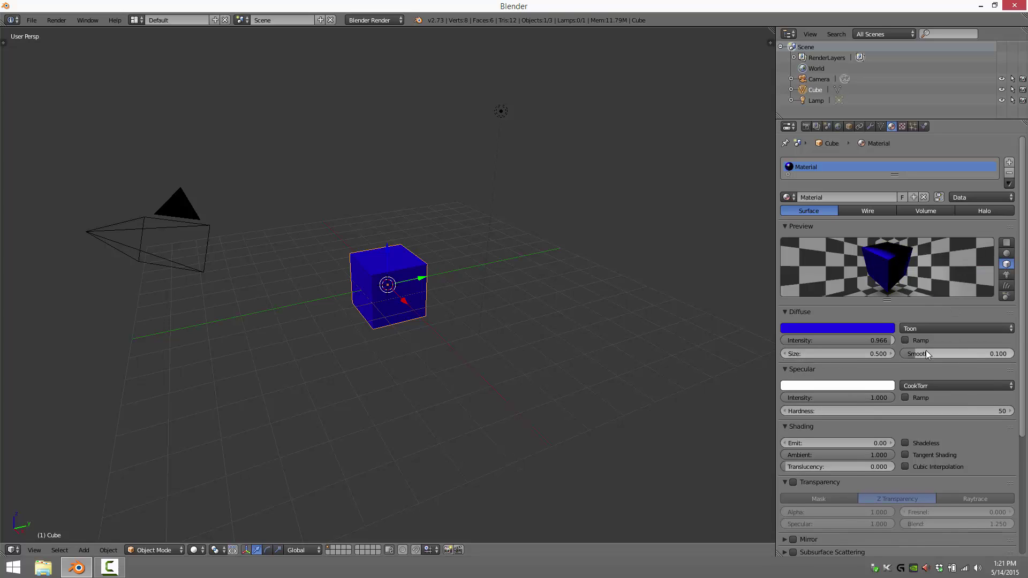
{"action": "left_click", "coordinate": [962, 328]}
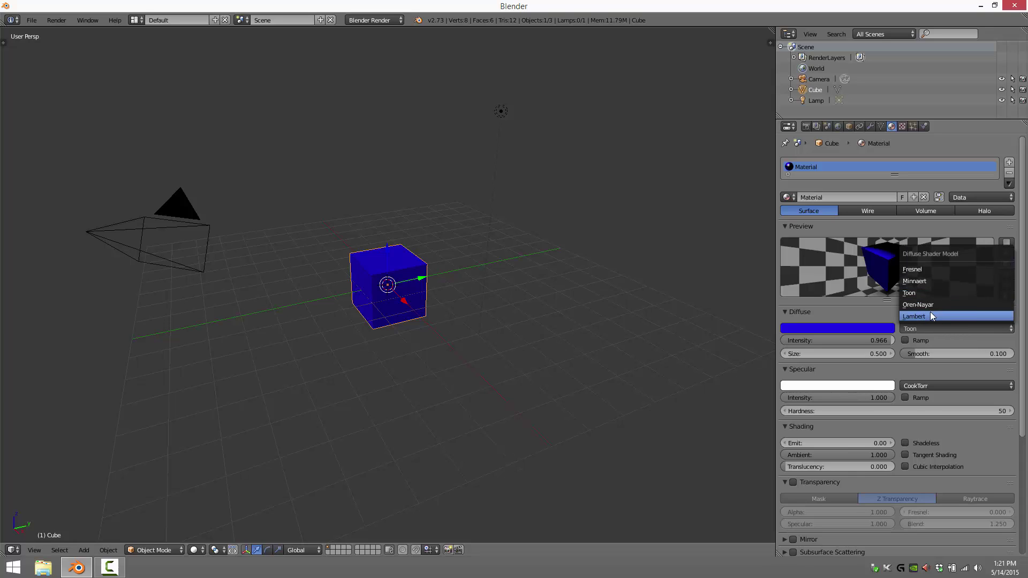
{"action": "left_click", "coordinate": [927, 315]}
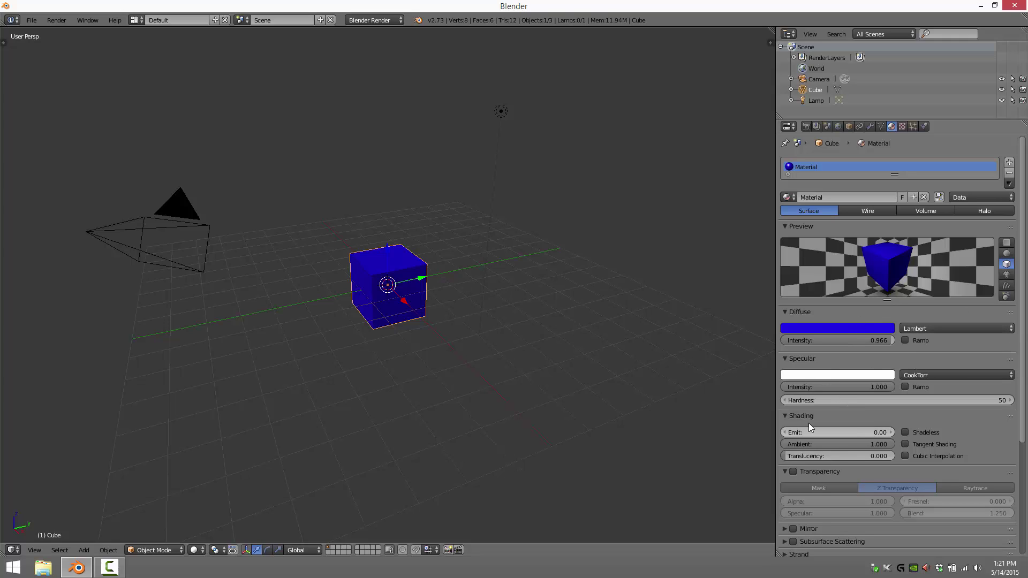
Collapse the Specular and Diffuse panels, leave Emit at 0.00, and raise Translucency to 0.873.
{"action": "left_click", "coordinate": [783, 359]}
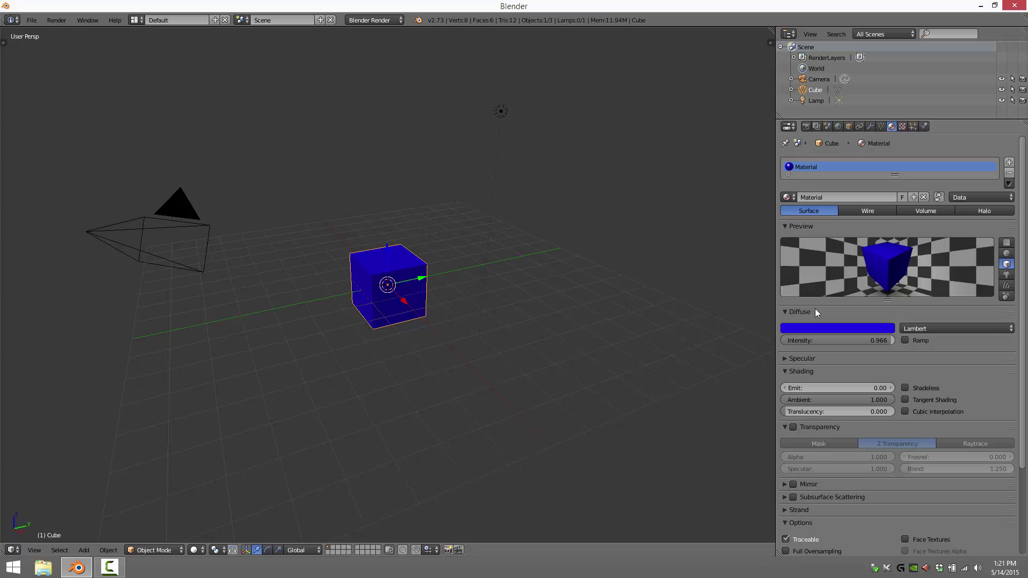
{"action": "left_click", "coordinate": [784, 310]}
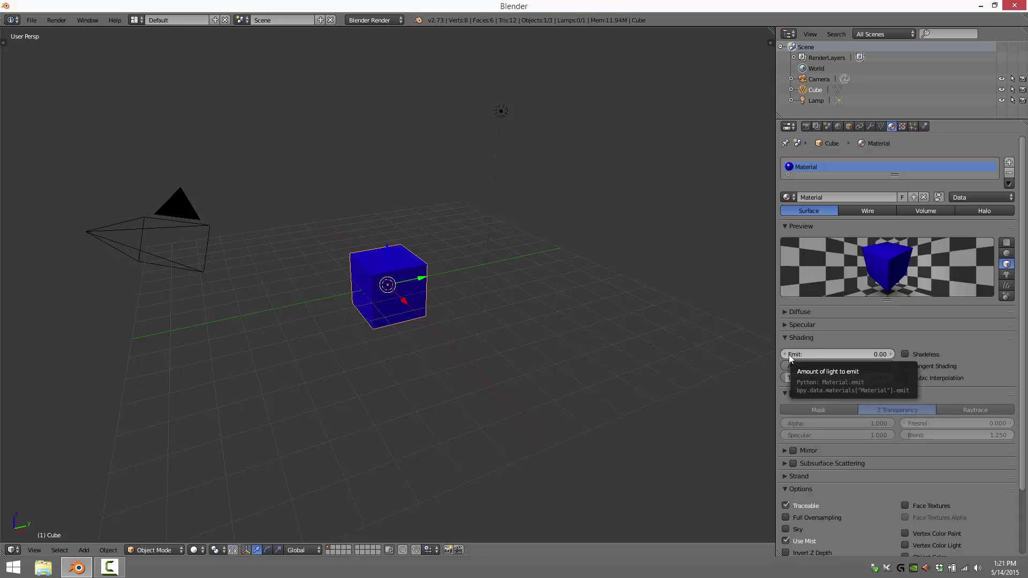
{"action": "left_click_drag", "start_coordinate": [789, 354], "coordinate": [872, 354]}
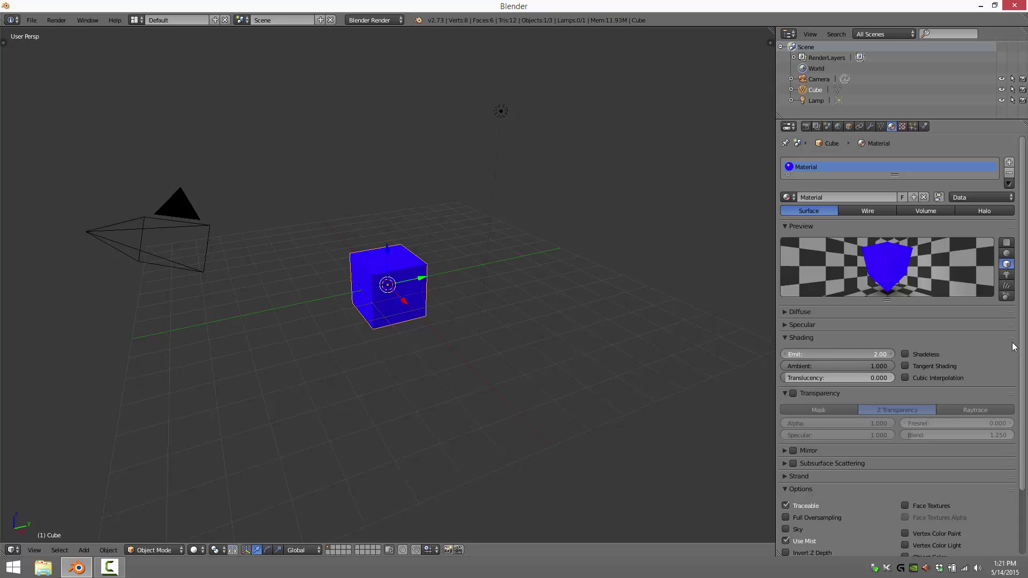
{"action": "mouse_move", "coordinate": [844, 357]}
{"action": "left_mouse_down"}
{"action": "mouse_move", "coordinate": [882, 355]}
{"action": "mouse_move", "coordinate": [779, 355]}
{"action": "mouse_move", "coordinate": [862, 348]}
{"action": "left_mouse_up"}
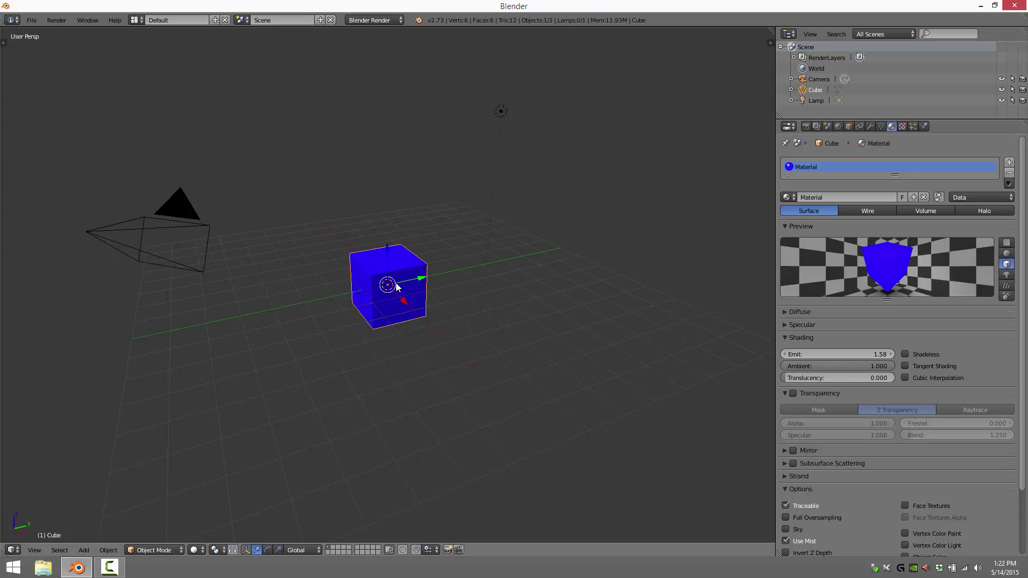
{"action": "left_click_drag", "start_coordinate": [821, 351], "coordinate": [733, 358]}
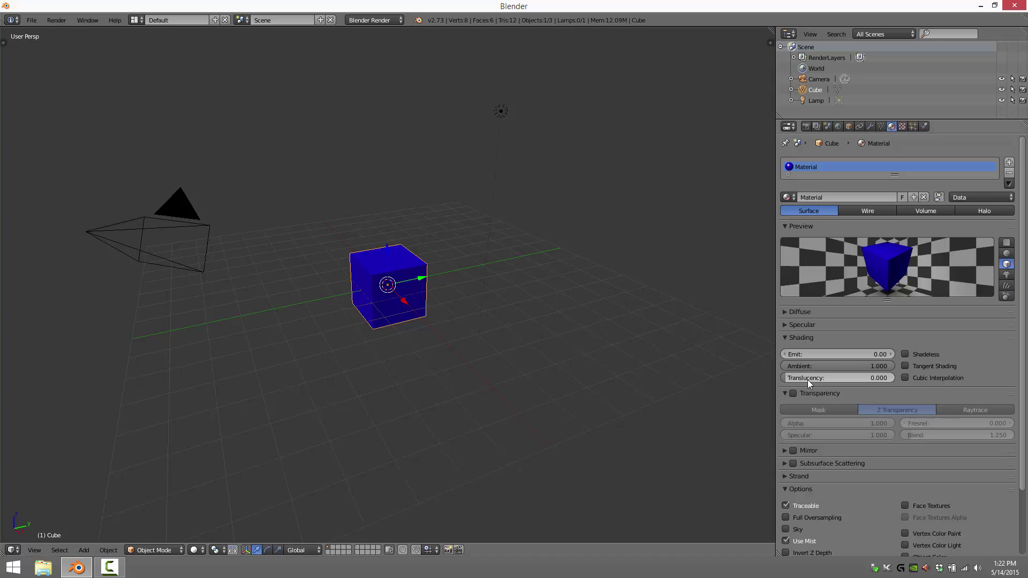
{"action": "left_click_drag", "start_coordinate": [795, 380], "coordinate": [869, 377]}
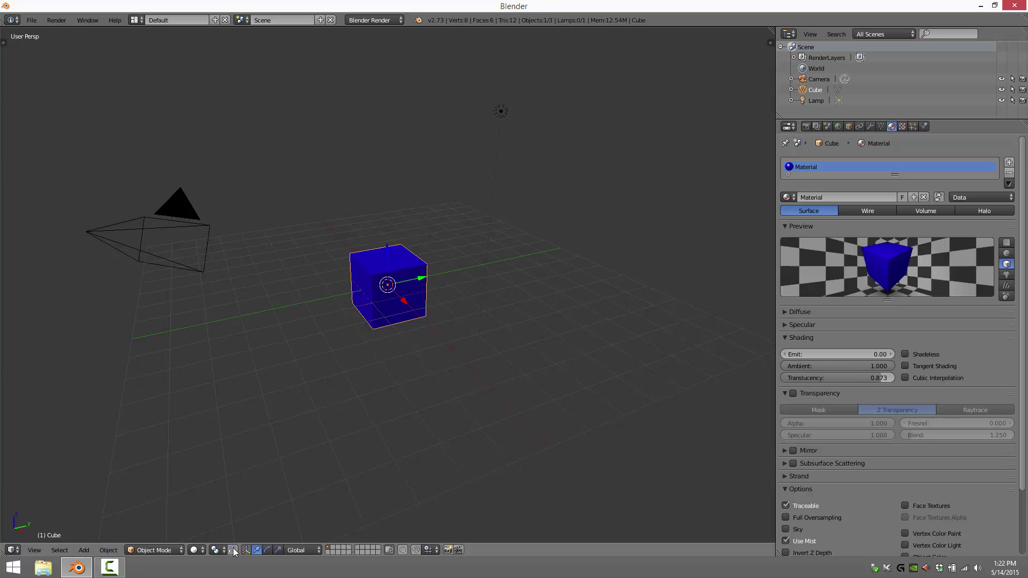
Switch viewport shading to Rendered and drag the material's Translucency down to 0.000.
{"action": "left_click", "coordinate": [196, 550]}
{"action": "left_click", "coordinate": [215, 479]}
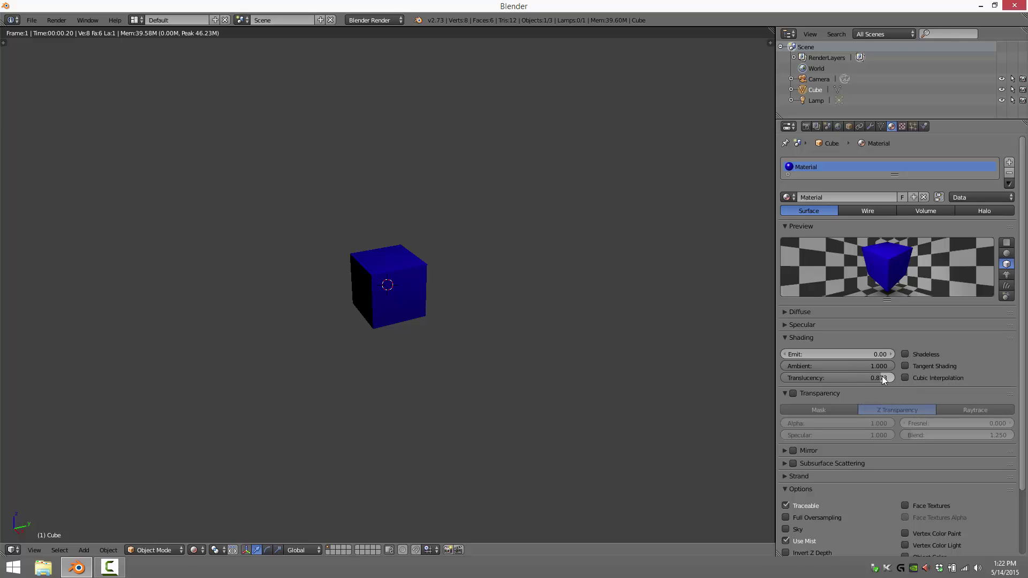
{"action": "left_click_drag", "start_coordinate": [882, 378], "coordinate": [754, 378]}
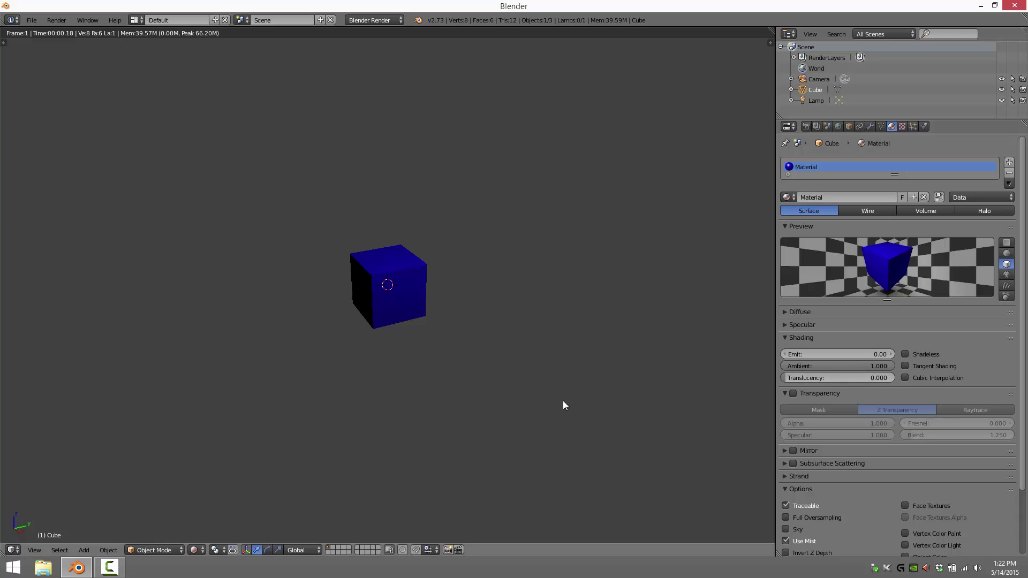
{"action": "left_click", "coordinate": [196, 550]}
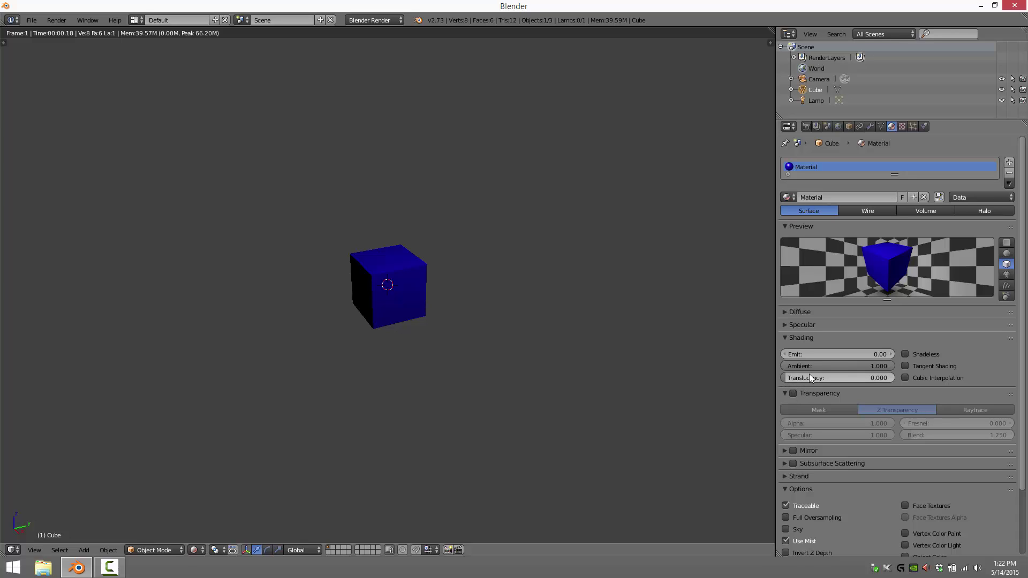
{"action": "left_click", "coordinate": [793, 394]}
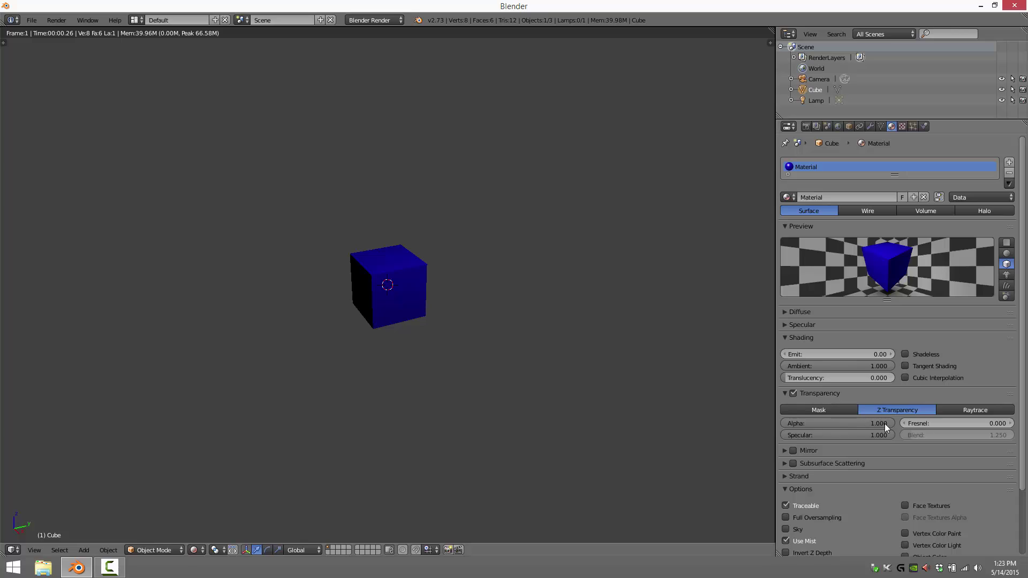
{"action": "left_click_drag", "start_coordinate": [885, 422], "coordinate": [812, 423]}
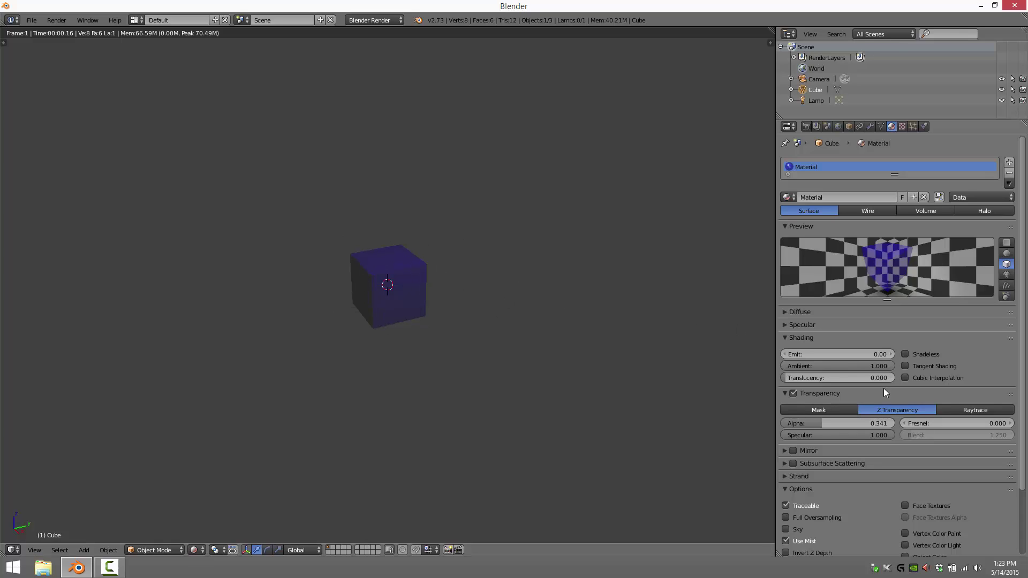
{"action": "left_click_drag", "start_coordinate": [823, 423], "coordinate": [915, 425]}
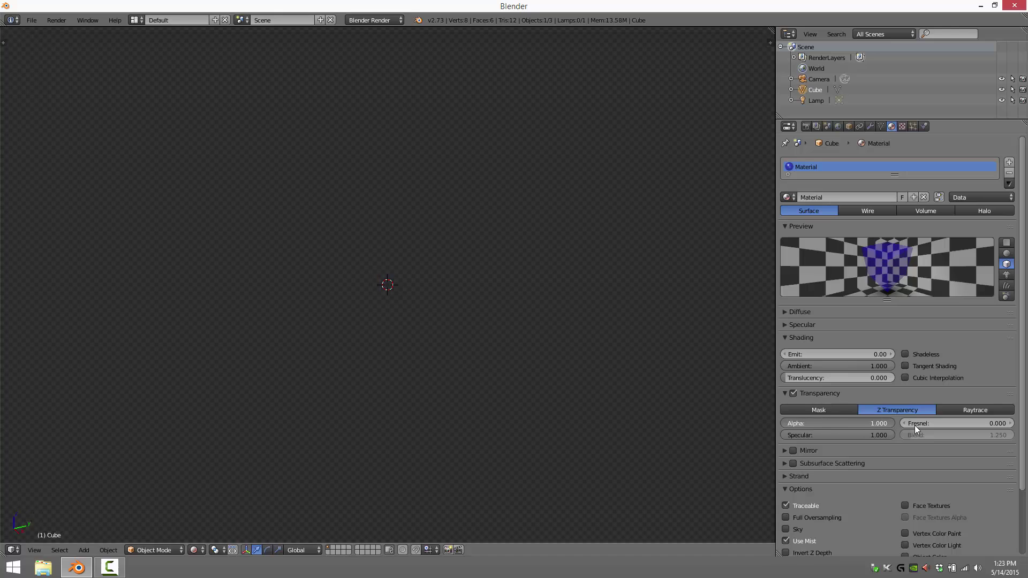
{"action": "left_click", "coordinate": [793, 393]}
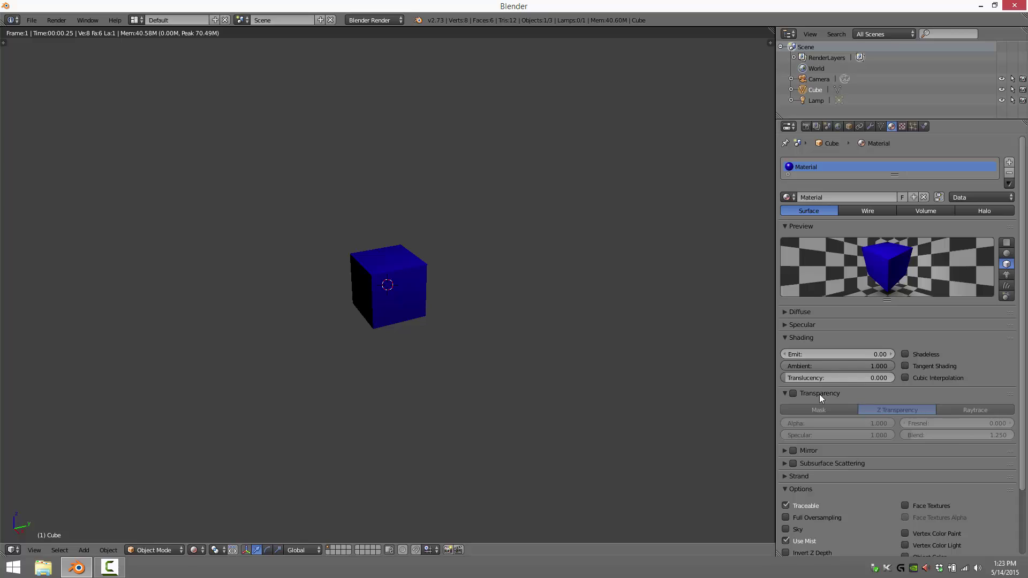
{"action": "left_click", "coordinate": [793, 393]}
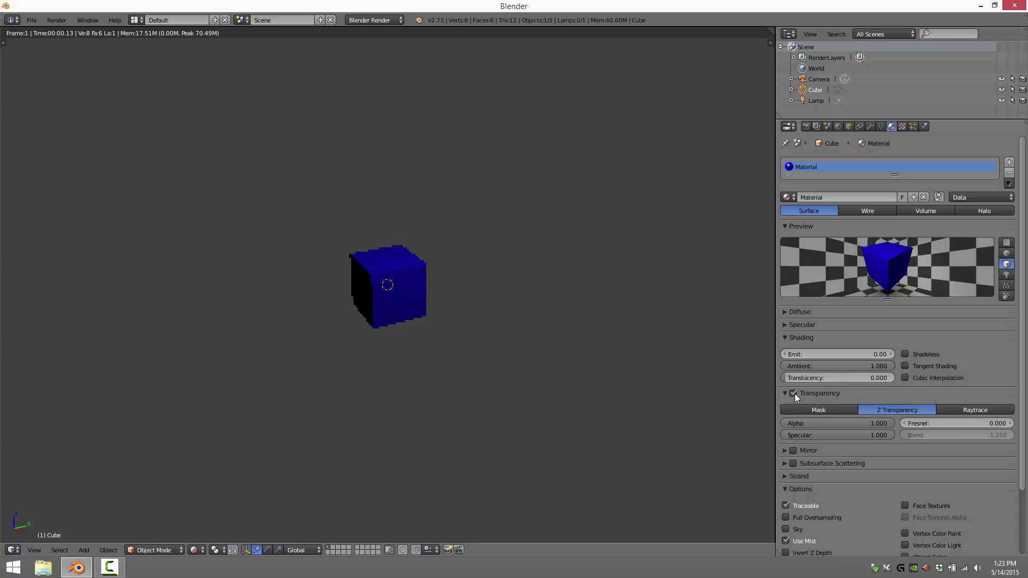
{"action": "left_click", "coordinate": [979, 409]}
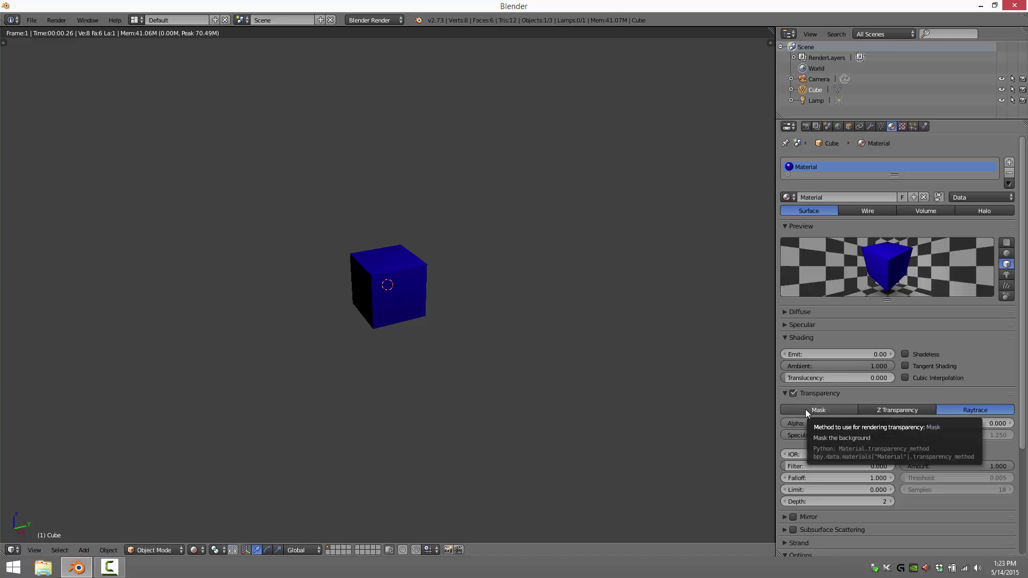
{"action": "left_click", "coordinate": [900, 409]}
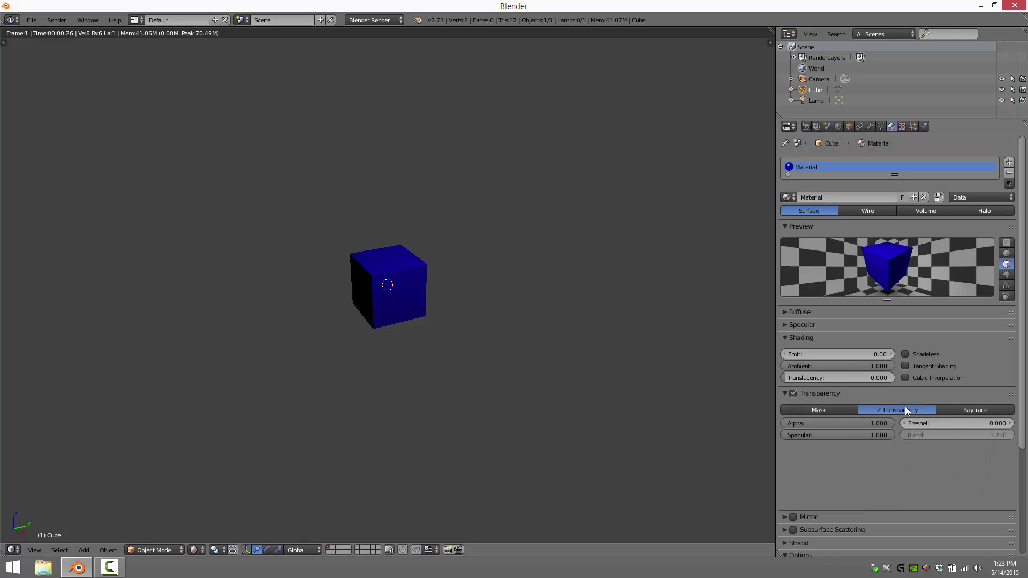
{"action": "left_click", "coordinate": [791, 394]}
{"action": "left_click", "coordinate": [784, 394]}
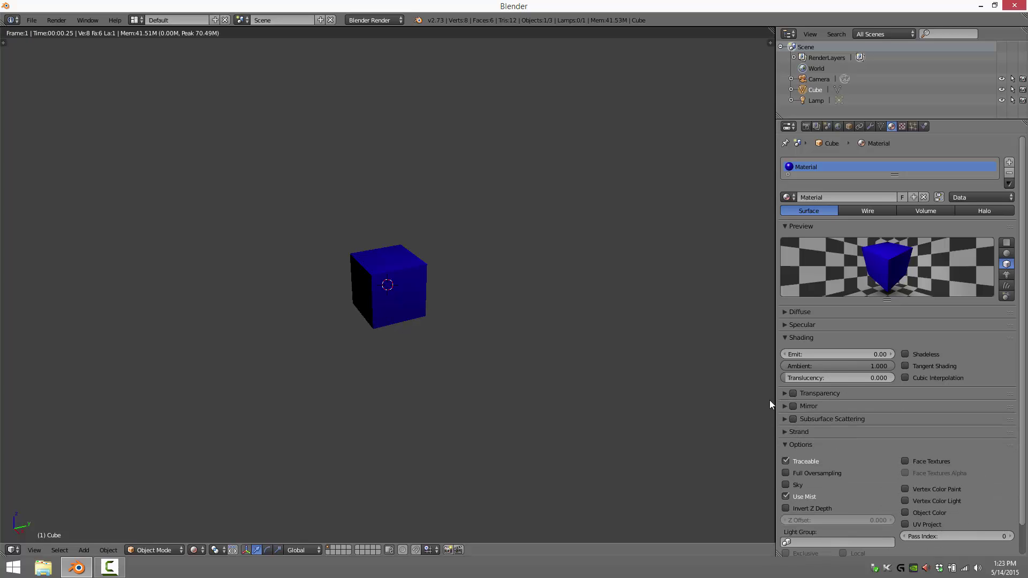
{"action": "scroll", "coordinate": [841, 438], "scroll_direction": "down", "scroll_amount": 2}
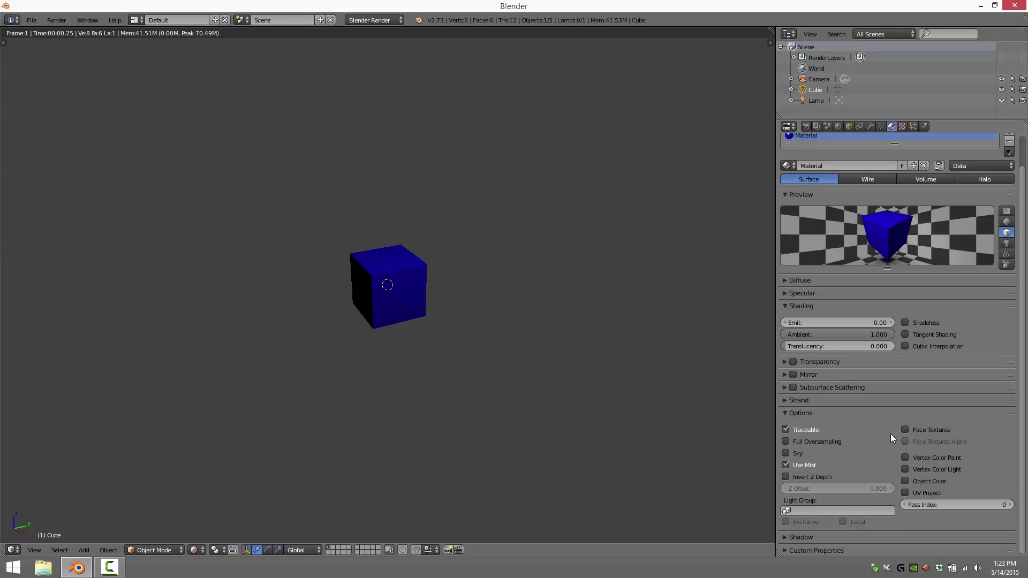
{"action": "left_click", "coordinate": [909, 431]}
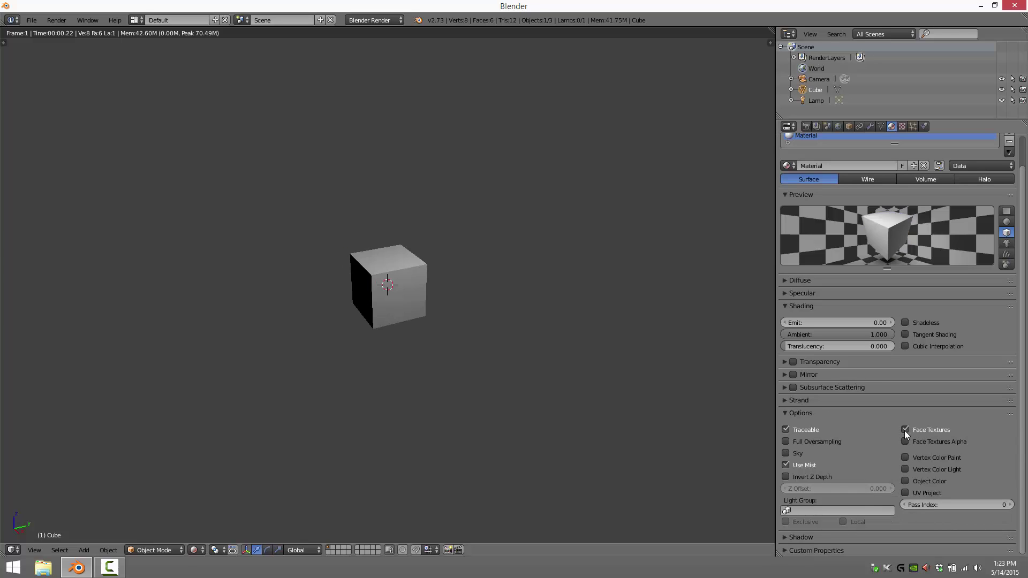
{"action": "left_click", "coordinate": [910, 430]}
{"action": "left_click", "coordinate": [910, 430]}
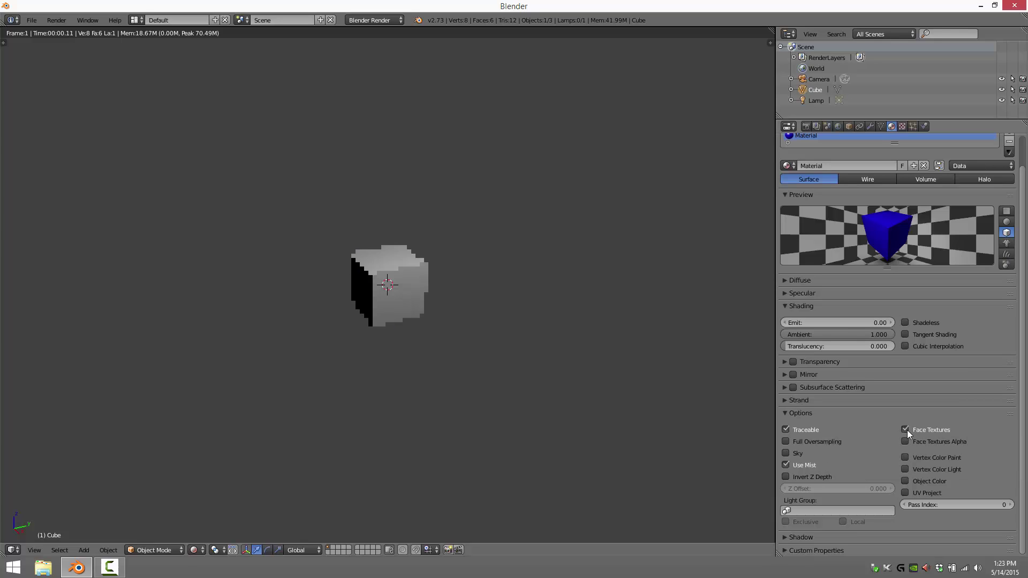
{"action": "left_click", "coordinate": [910, 430]}
{"action": "left_click", "coordinate": [915, 429]}
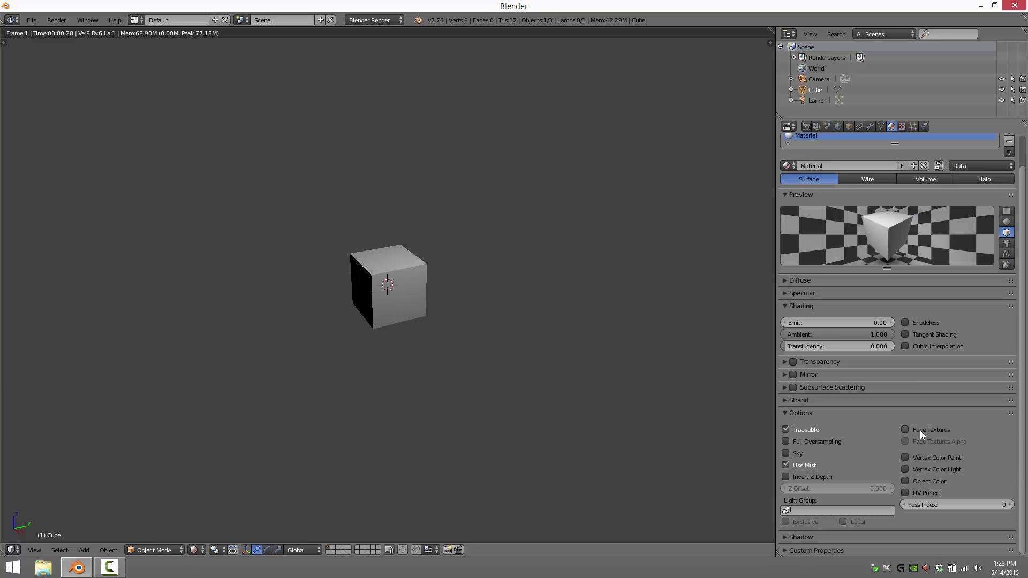
{"action": "left_click", "coordinate": [909, 429]}
{"action": "left_click", "coordinate": [916, 431]}
{"action": "left_click", "coordinate": [910, 429]}
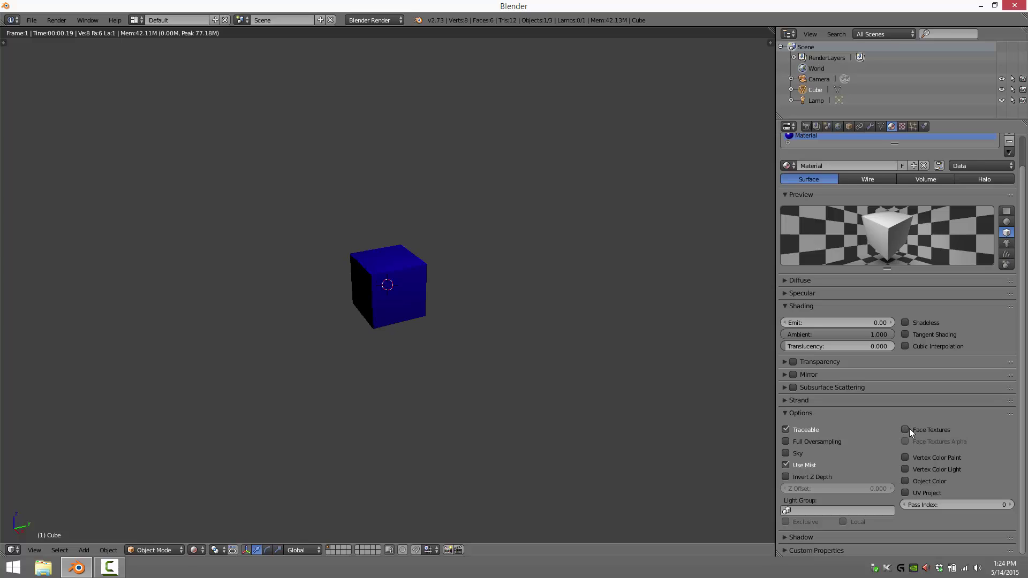
{"action": "left_click", "coordinate": [910, 429]}
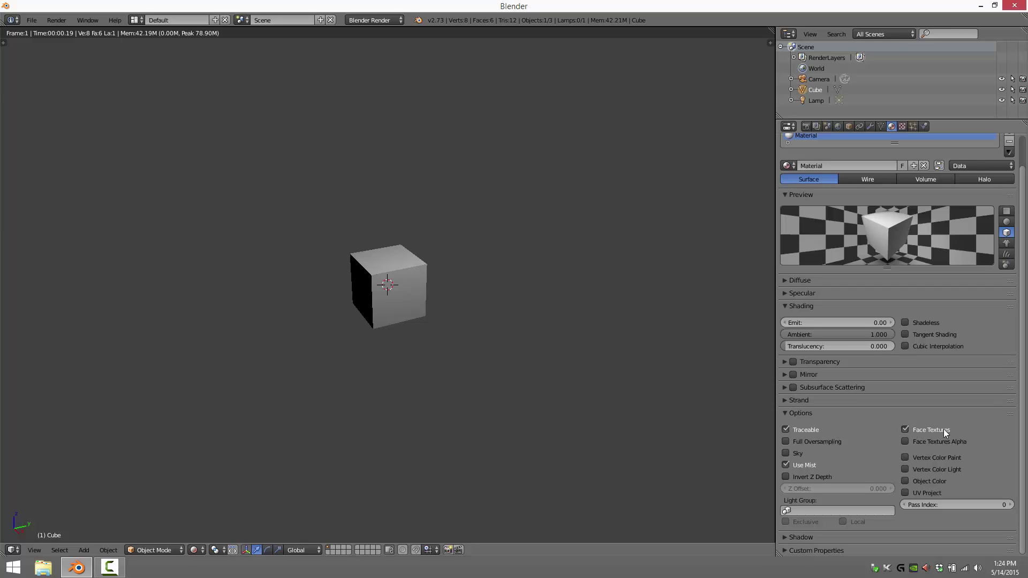
{"action": "left_click", "coordinate": [905, 430]}
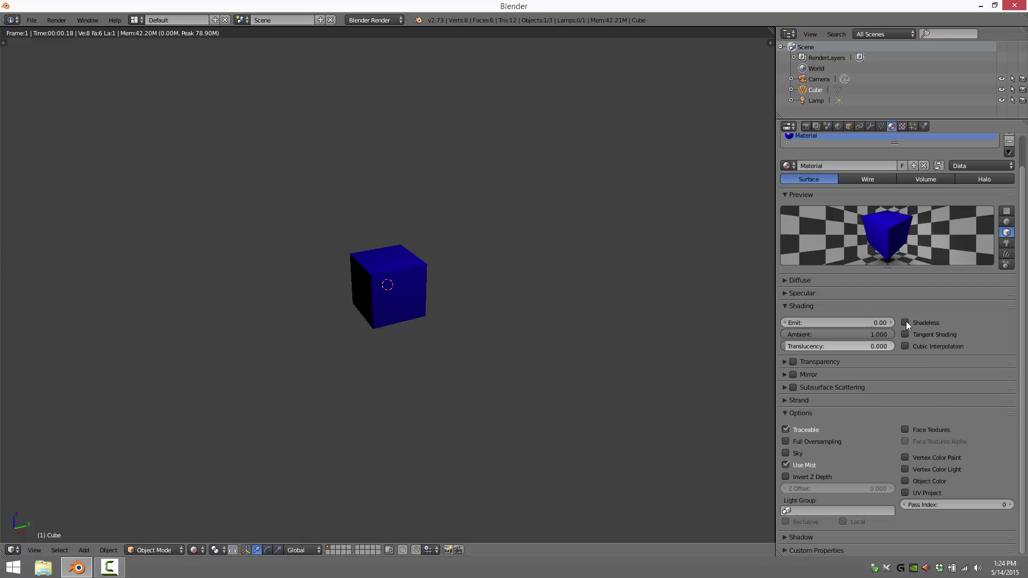
Expand the material's Shadow panel and enable Receive.
{"action": "scroll", "coordinate": [875, 330], "scroll_direction": "up", "scroll_amount": 2}
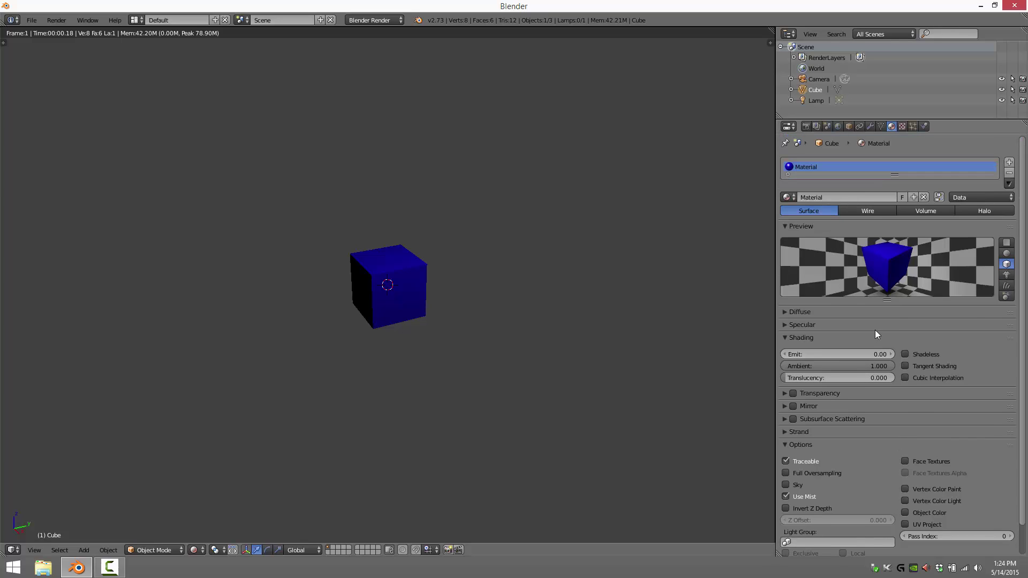
{"action": "scroll", "coordinate": [875, 330], "scroll_direction": "down", "scroll_amount": 2}
{"action": "left_click", "coordinate": [786, 537]}
{"action": "scroll", "coordinate": [869, 491], "scroll_direction": "down", "scroll_amount": 3}
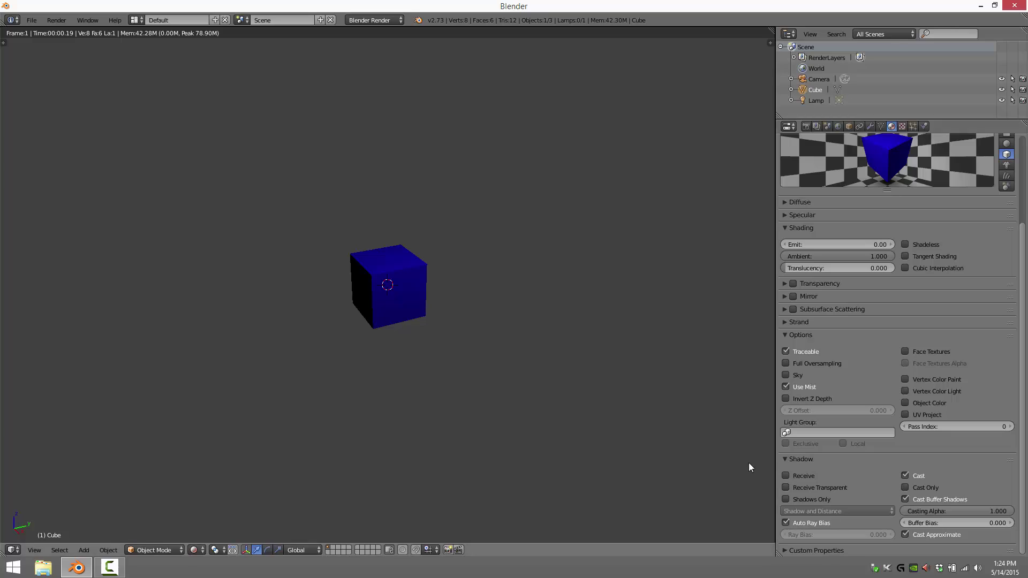
{"action": "left_click", "coordinate": [785, 475]}
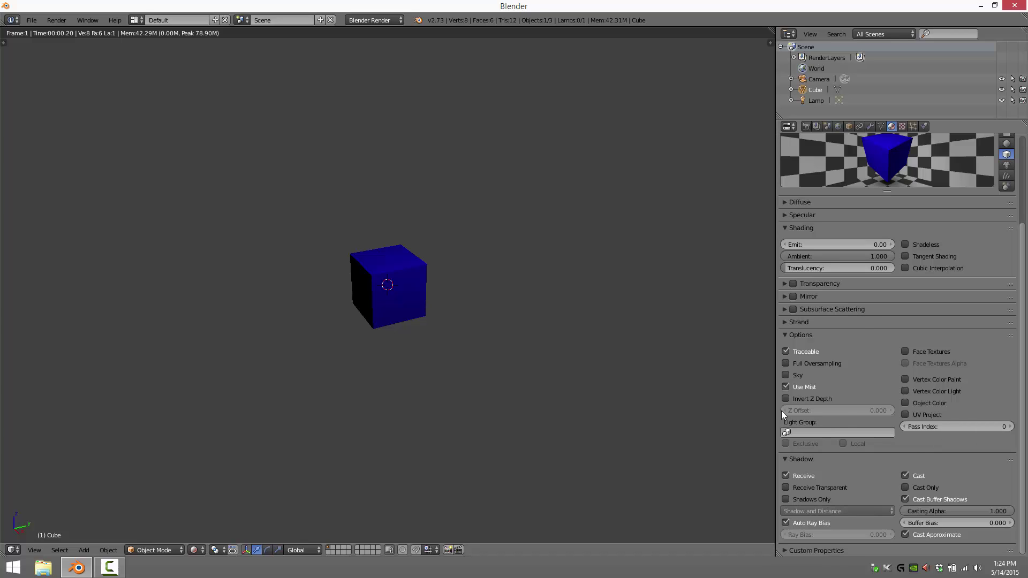
{"action": "scroll", "coordinate": [915, 451], "scroll_direction": "up", "scroll_amount": 3}
{"action": "scroll", "coordinate": [916, 451], "scroll_direction": "up", "scroll_amount": 2}
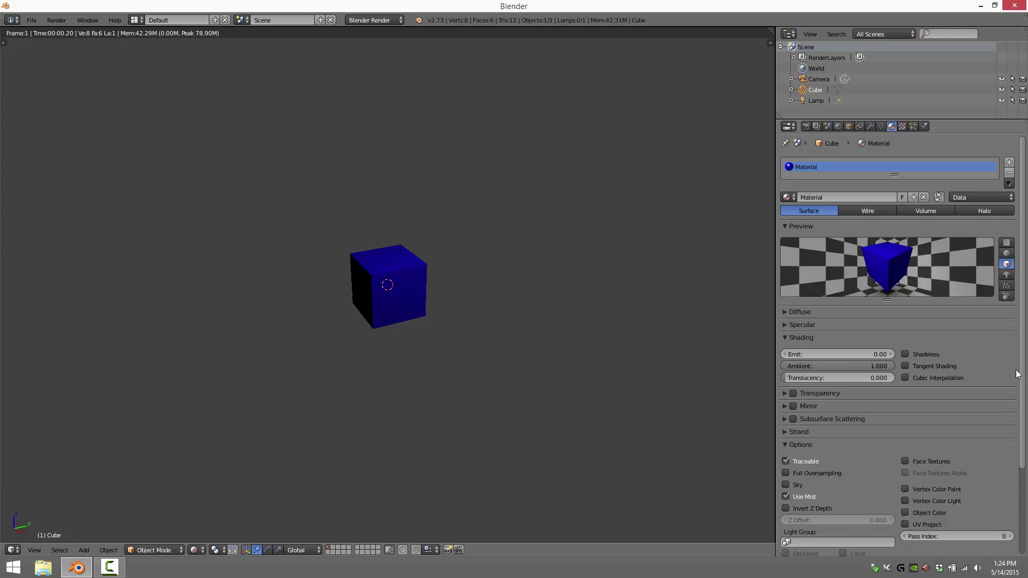
{"action": "scroll", "coordinate": [962, 396], "scroll_direction": "down", "scroll_amount": 4}
{"action": "scroll", "coordinate": [962, 394], "scroll_direction": "up", "scroll_amount": 4}
Expand Diffuse, pick pale pink on the colour wheel, and switch to the Texture properties.
{"action": "left_click", "coordinate": [785, 312]}
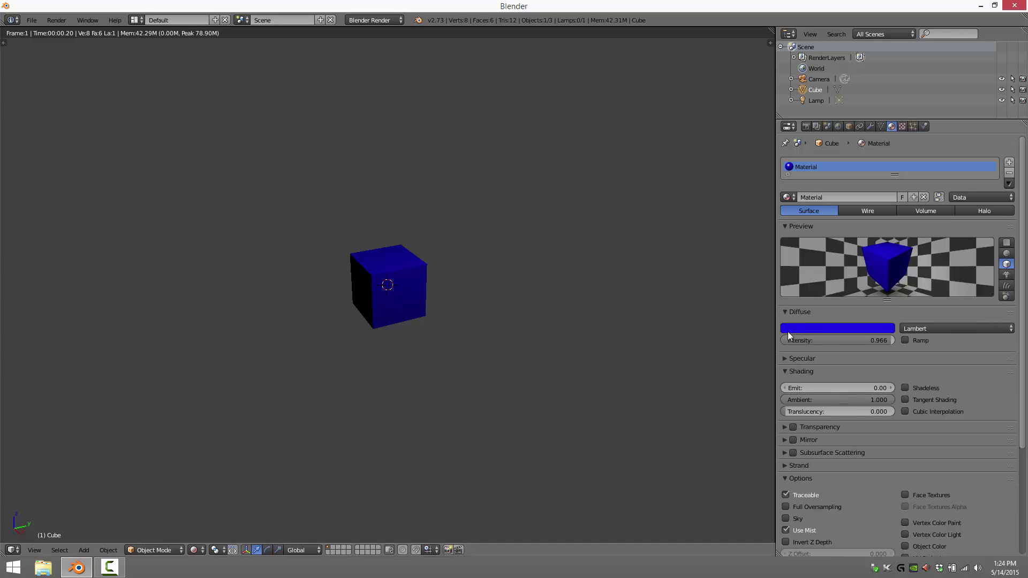
{"action": "left_click", "coordinate": [815, 328]}
{"action": "left_click", "coordinate": [826, 226]}
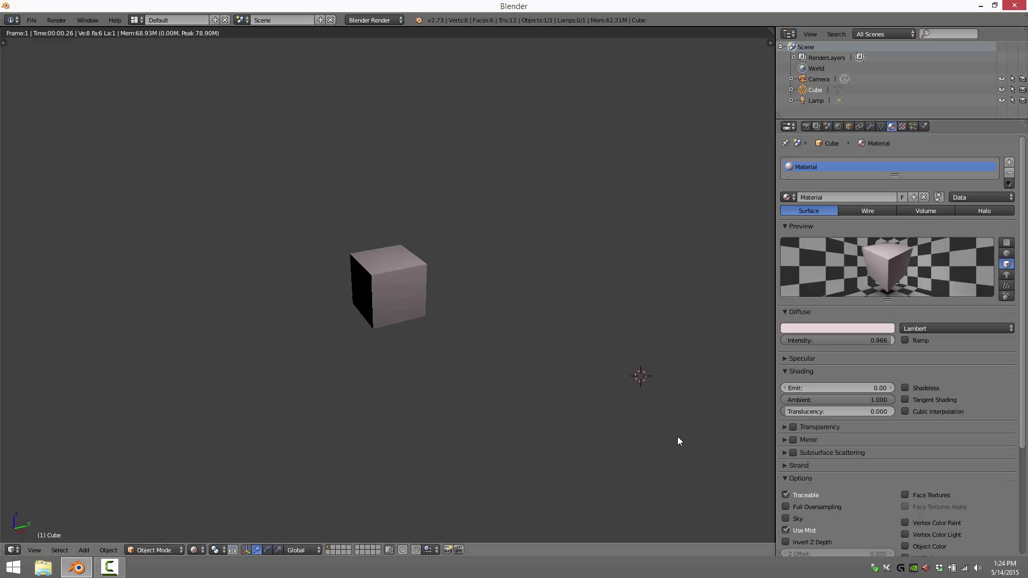
{"action": "left_click", "coordinate": [903, 126]}
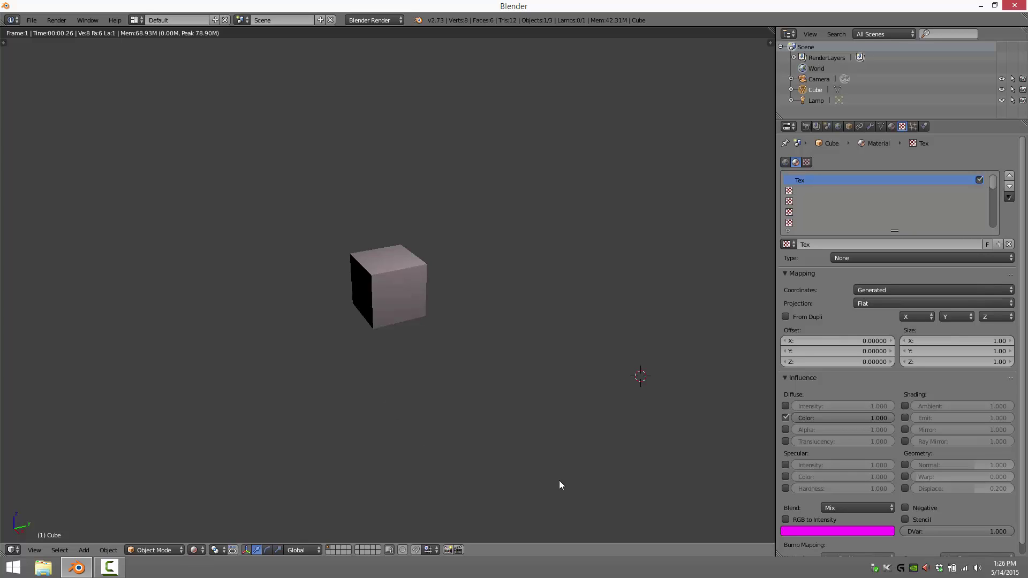
Set the 3D view's Viewport Shading to Texture.
{"action": "left_click", "coordinate": [133, 550]}
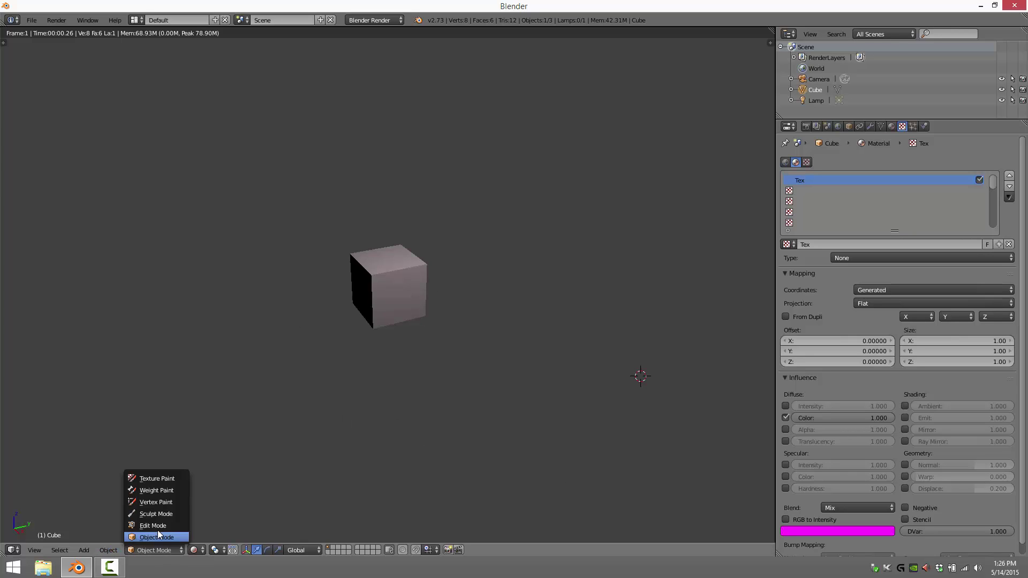
{"action": "left_click", "coordinate": [196, 550]}
{"action": "left_click", "coordinate": [215, 501]}
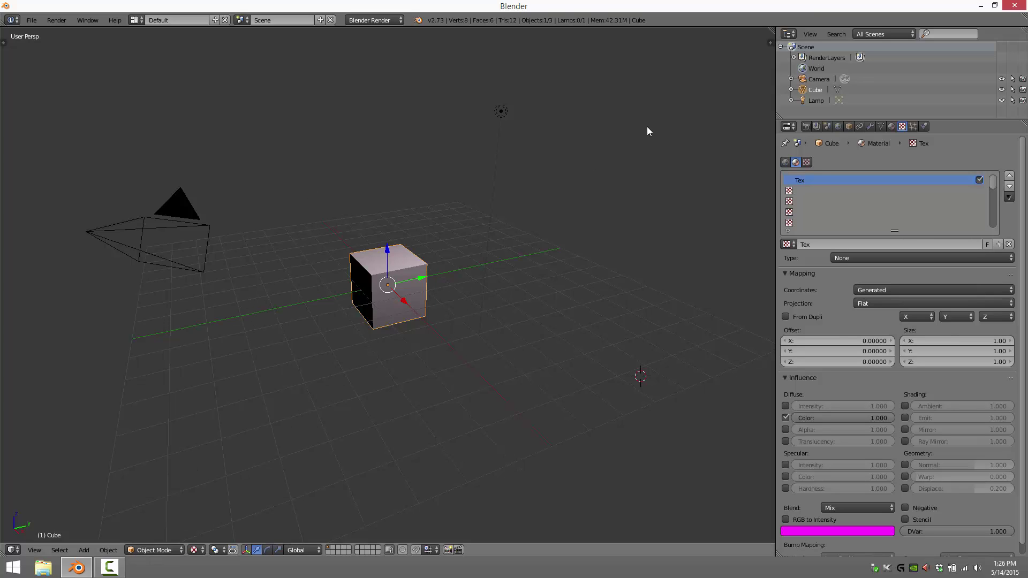
Split the 3D view, widen the right area, and turn it into a UV/Image Editor.
{"action": "left_click_drag", "start_coordinate": [773, 30], "coordinate": [485, 50]}
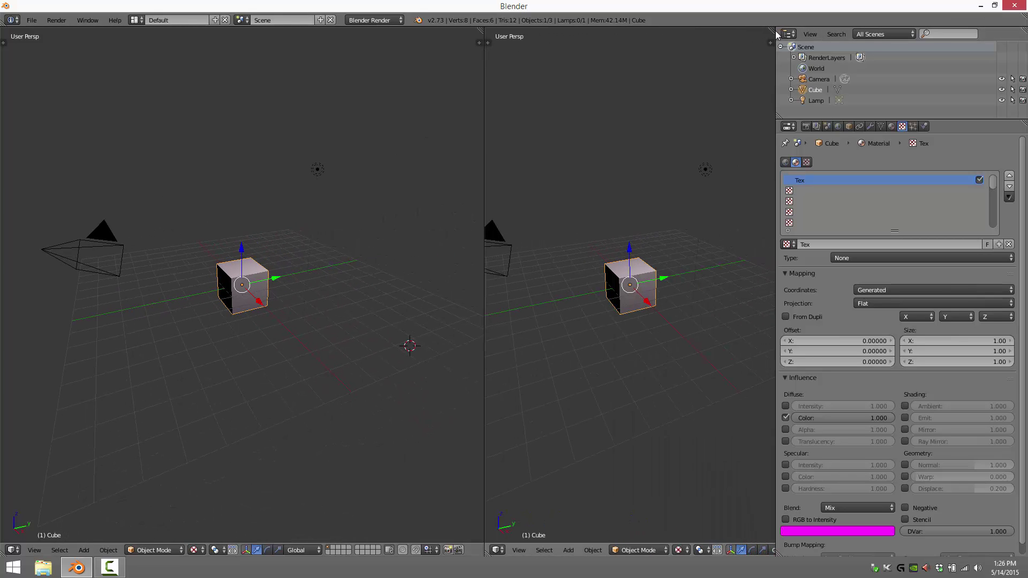
{"action": "left_click_drag", "start_coordinate": [777, 35], "coordinate": [871, 35]}
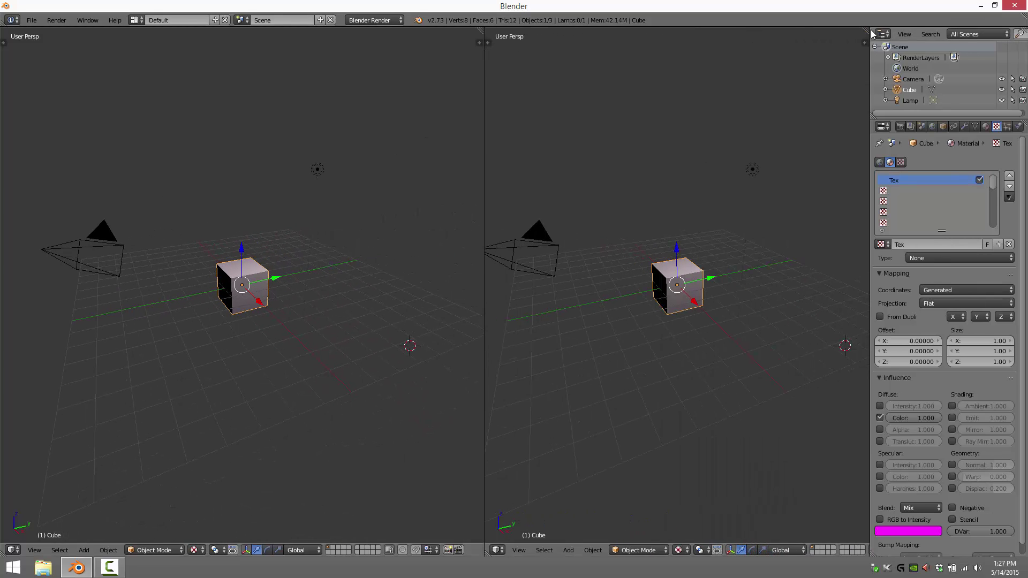
{"action": "left_click", "coordinate": [497, 550]}
{"action": "left_click", "coordinate": [526, 467]}
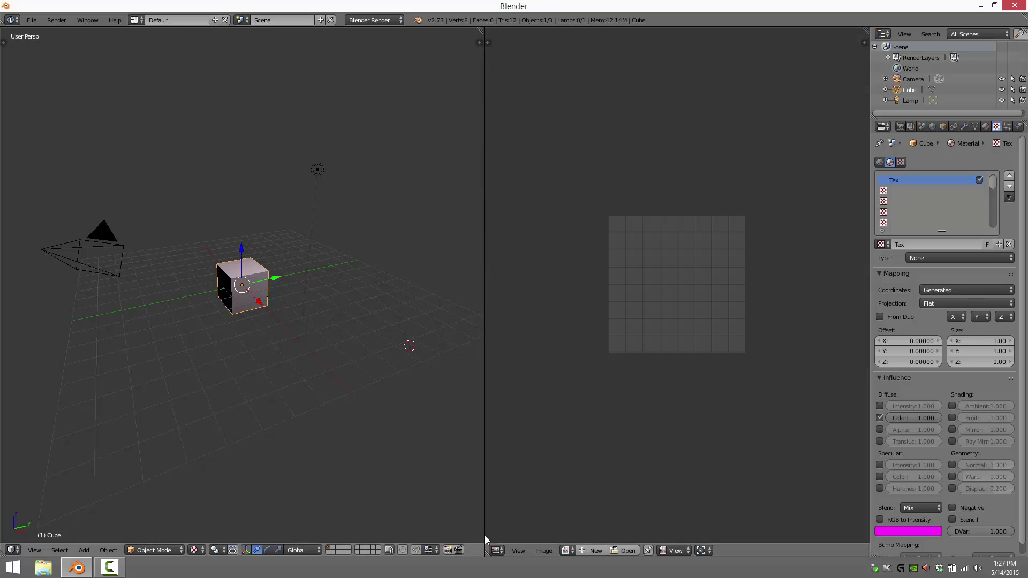
{"action": "left_click", "coordinate": [497, 550]}
Put the cube in Edit Mode with the Tool Shelf on Shading/UVs and edge select active.
{"action": "scroll", "coordinate": [261, 293], "scroll_direction": "up", "scroll_amount": 5}
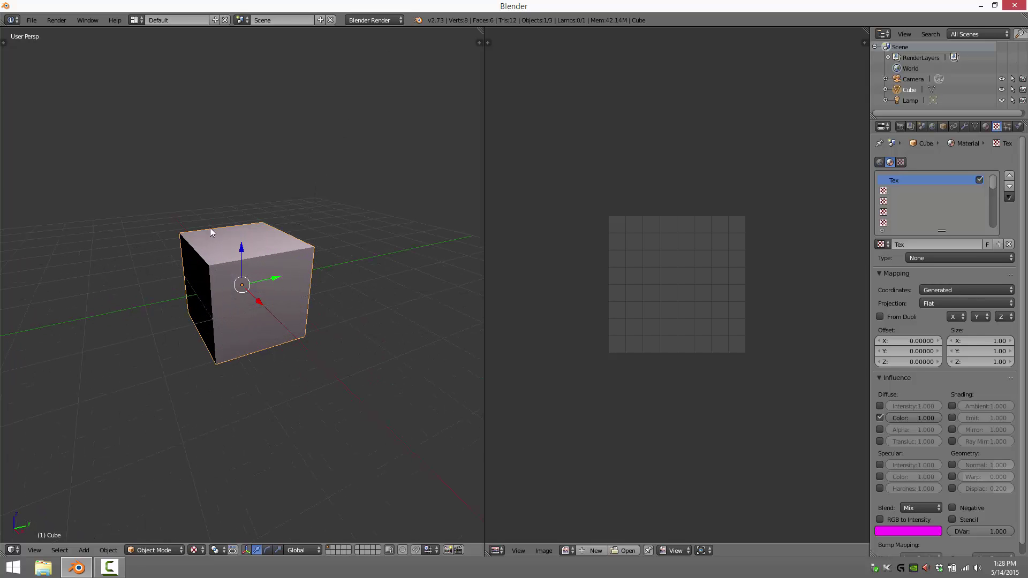
{"action": "left_click", "coordinate": [154, 550]}
{"action": "left_click", "coordinate": [153, 526]}
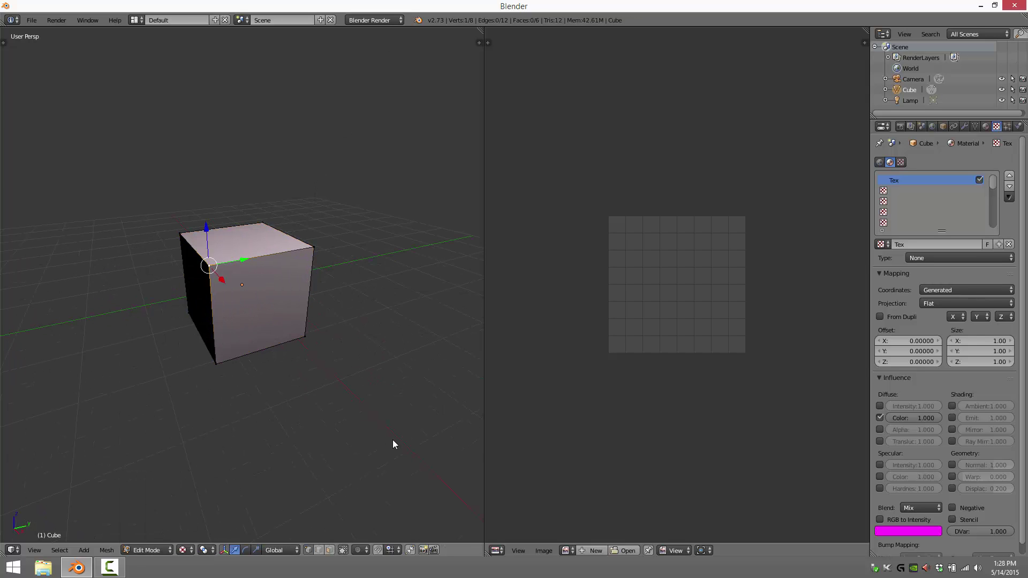
{"action": "key", "text": "t"}
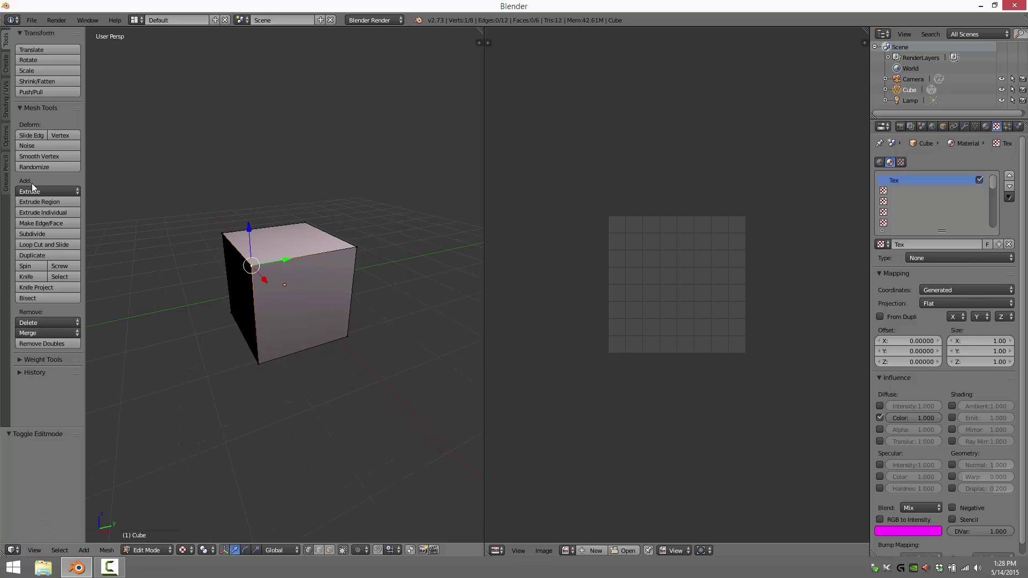
{"action": "left_click", "coordinate": [6, 107]}
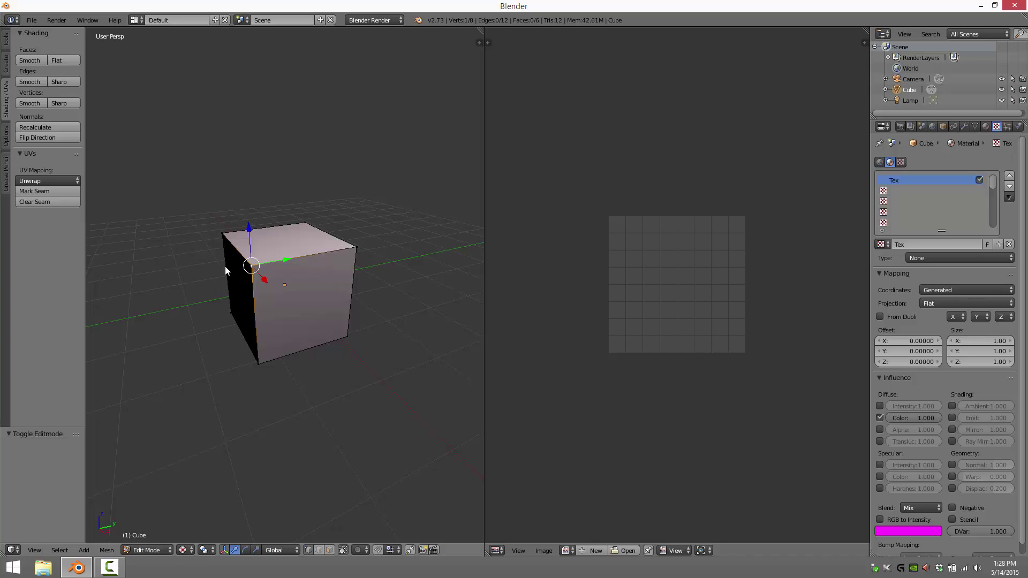
{"action": "key", "text": "ctrl+Tab"}
{"action": "left_click", "coordinate": [226, 391]}
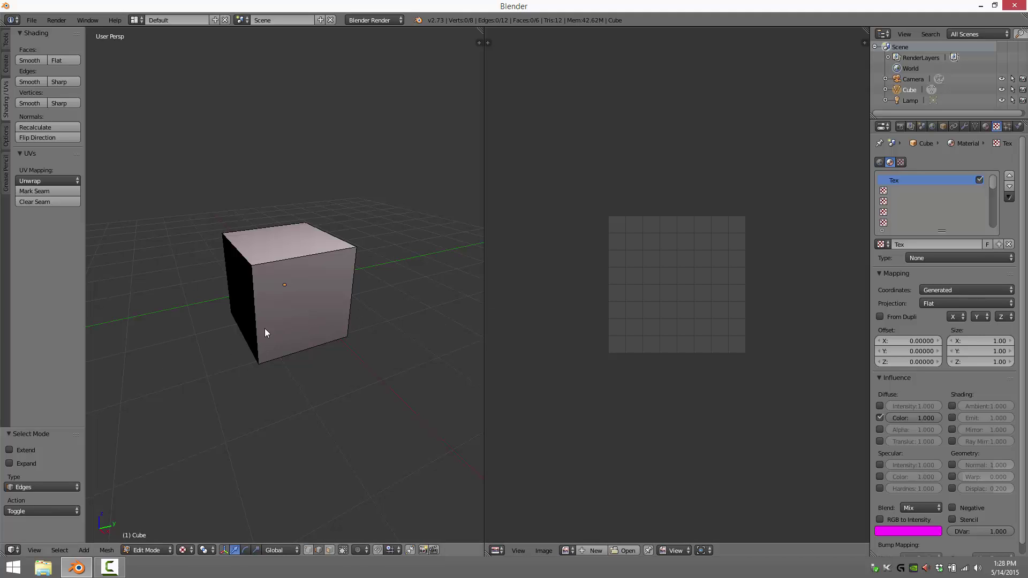
Select seven of the cube's edges, orbiting the view to reach the far and hidden ones.
{"action": "right_click", "coordinate": [255, 315]}
{"action": "right_click", "coordinate": [227, 274], "text": "shift"}
{"action": "middle_click_drag", "start_coordinate": [414, 357], "coordinate": [304, 324]}
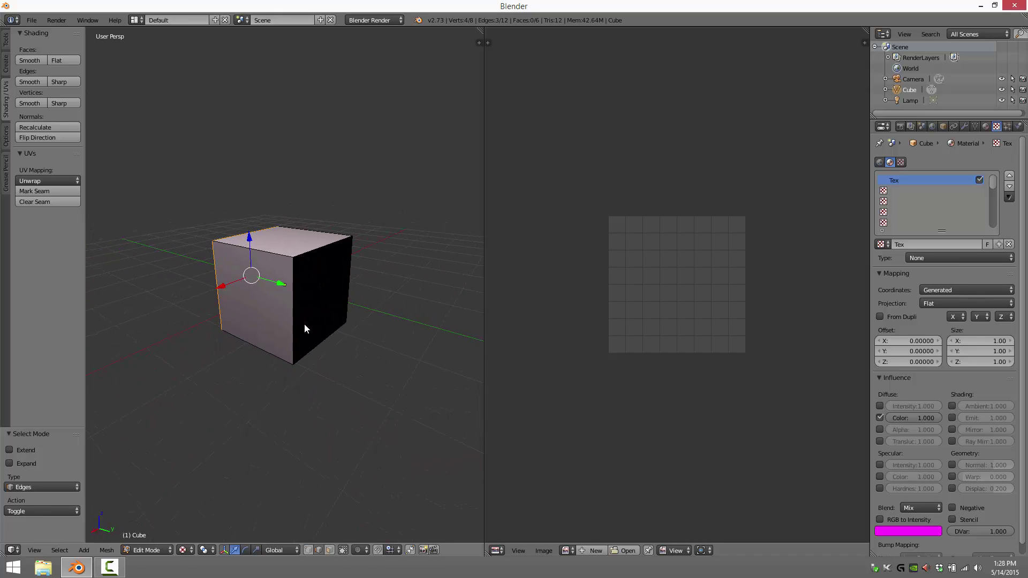
{"action": "right_click", "coordinate": [294, 323], "text": "shift"}
{"action": "right_click", "coordinate": [314, 252], "text": "shift"}
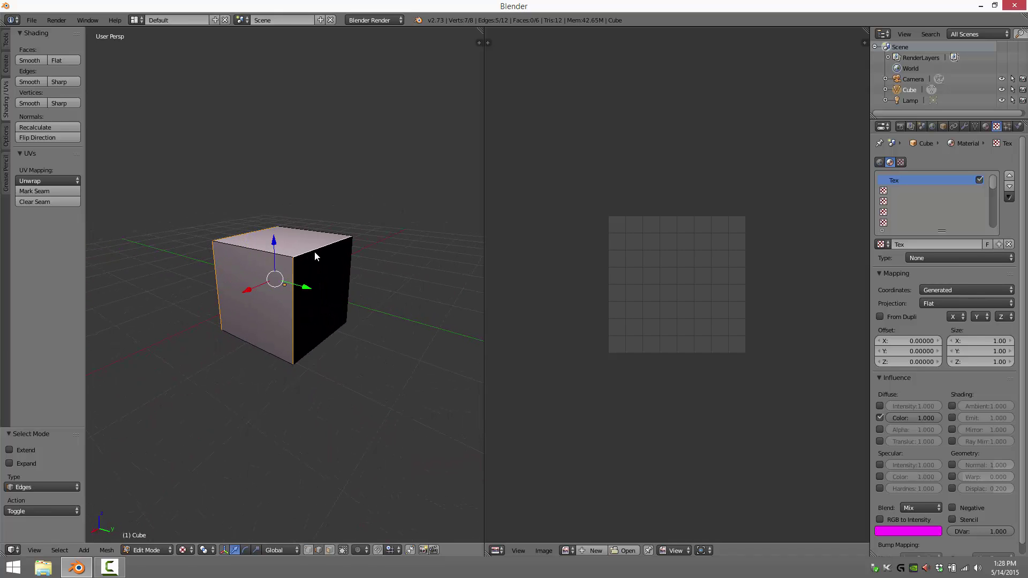
{"action": "right_click", "coordinate": [349, 265], "text": "shift"}
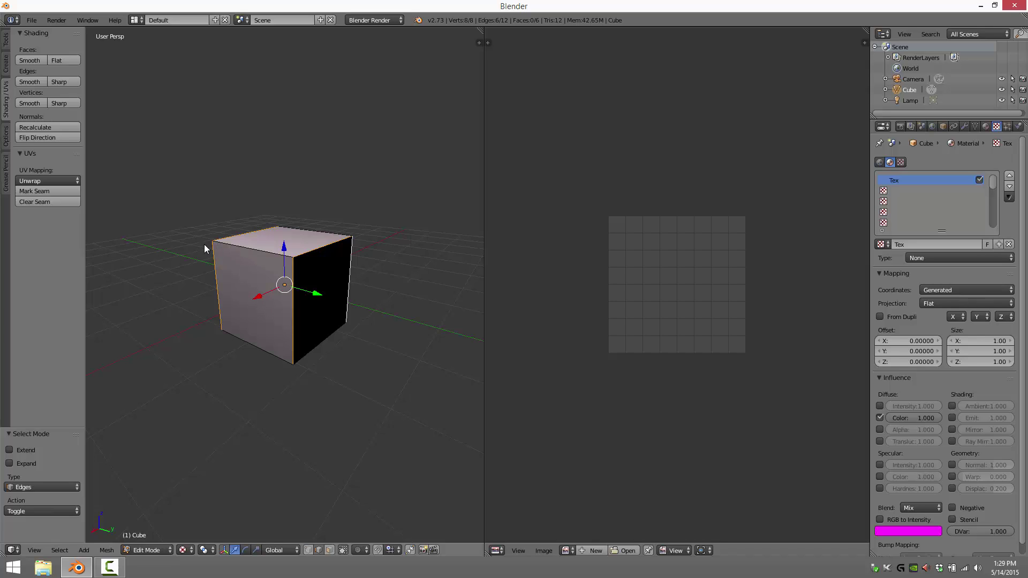
{"action": "right_click", "coordinate": [247, 249], "text": "shift"}
{"action": "middle_click_drag", "start_coordinate": [275, 356], "coordinate": [294, 338]}
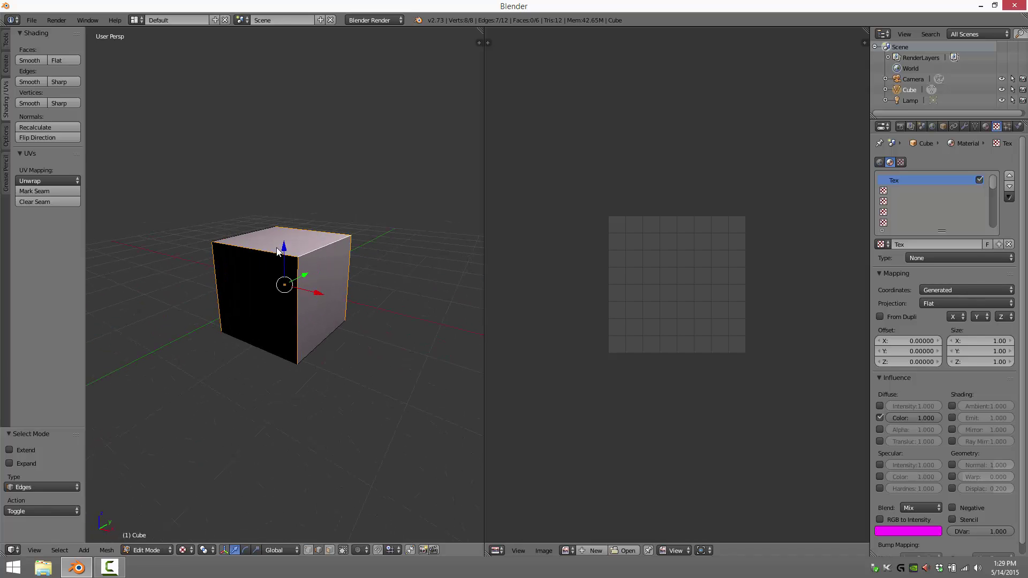
{"action": "middle_click_drag", "start_coordinate": [371, 360], "coordinate": [305, 368]}
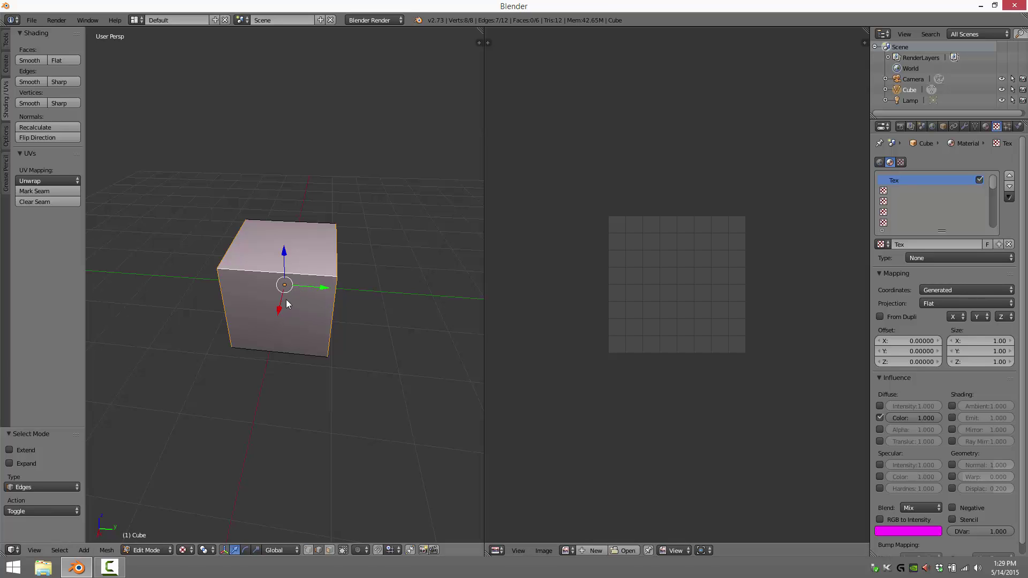
{"action": "middle_click_drag", "start_coordinate": [394, 374], "coordinate": [291, 337]}
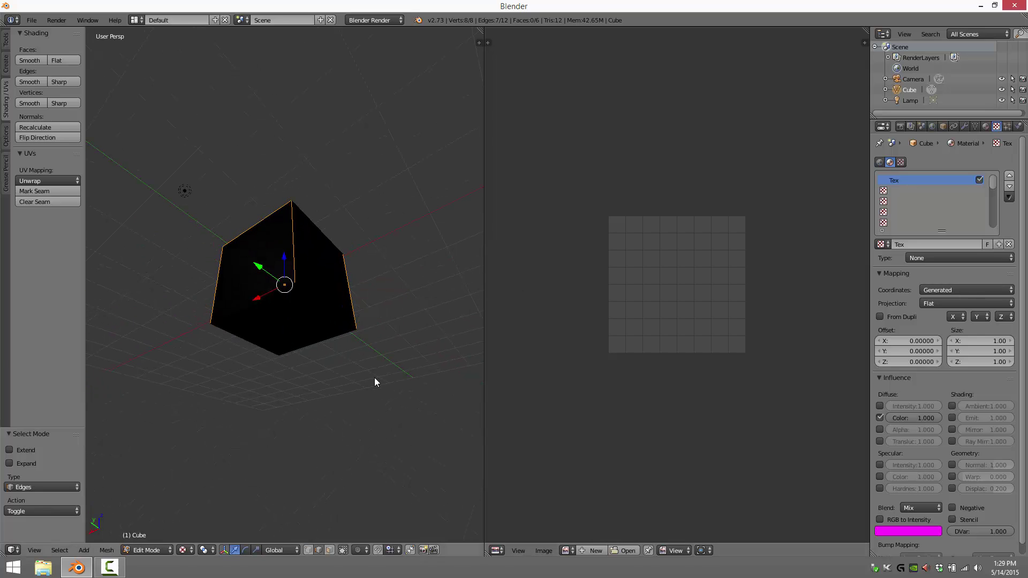
{"action": "middle_click_drag", "start_coordinate": [375, 379], "coordinate": [415, 471]}
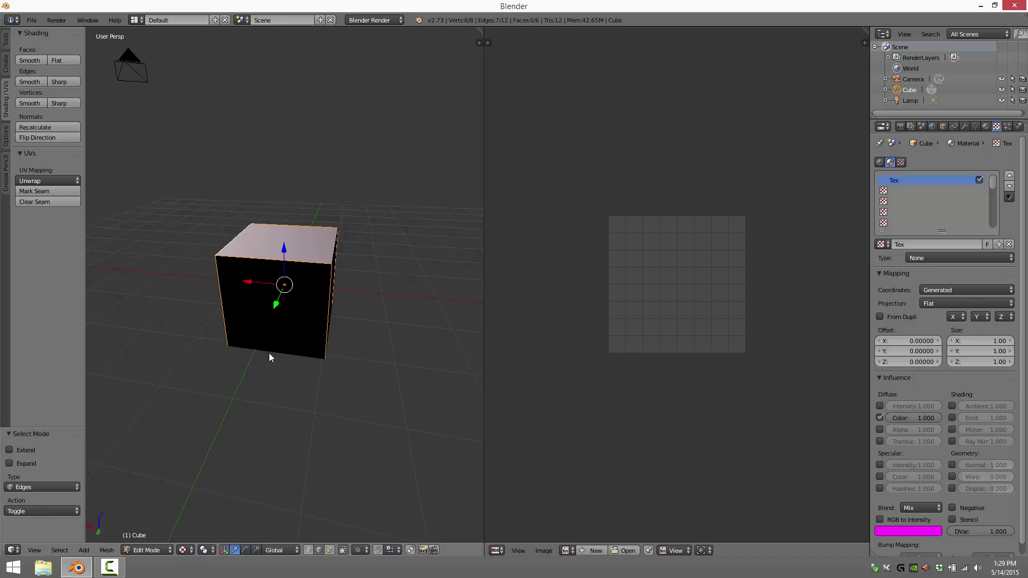
{"action": "middle_click_drag", "start_coordinate": [269, 352], "coordinate": [369, 343]}
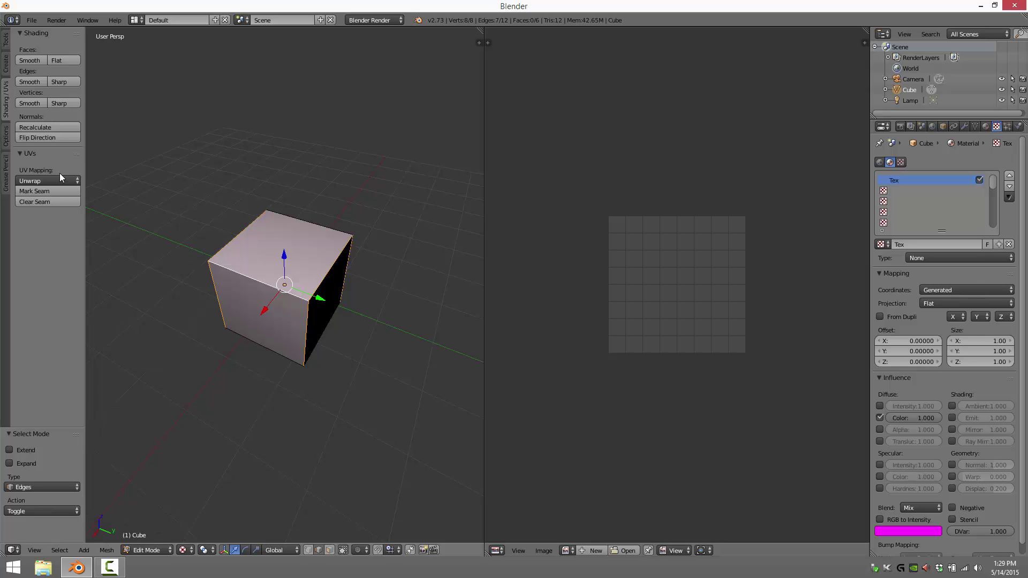
Mark the selected edges as seams, deselect to inspect them, then select the whole mesh.
{"action": "left_click", "coordinate": [37, 191]}
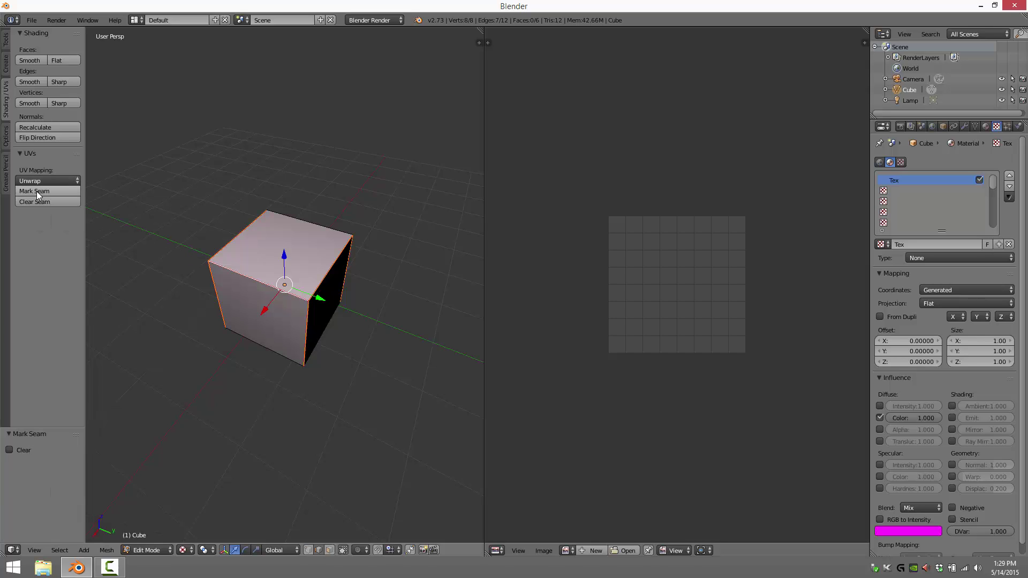
{"action": "key", "text": "a"}
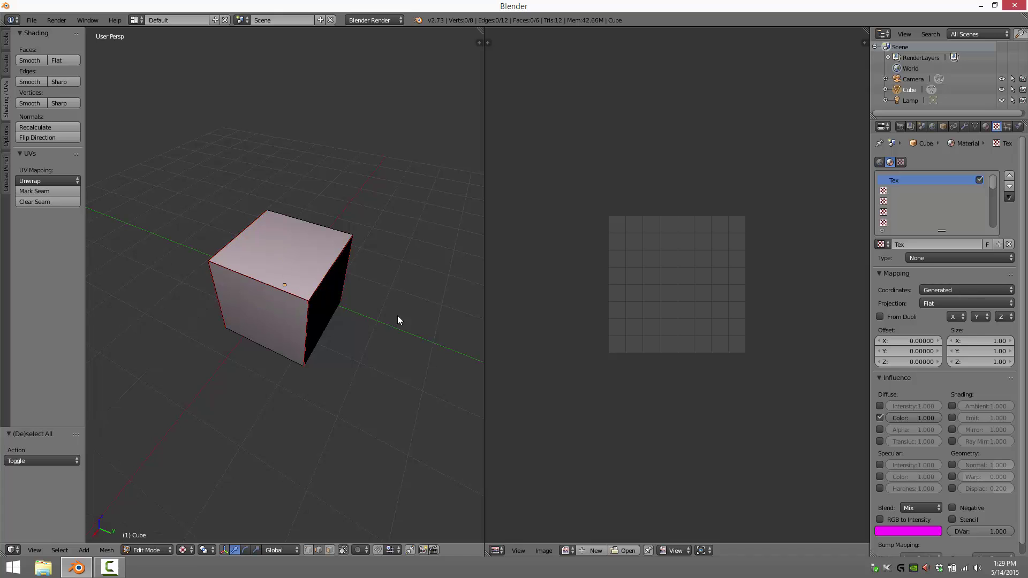
{"action": "middle_click_drag", "start_coordinate": [344, 442], "coordinate": [306, 304]}
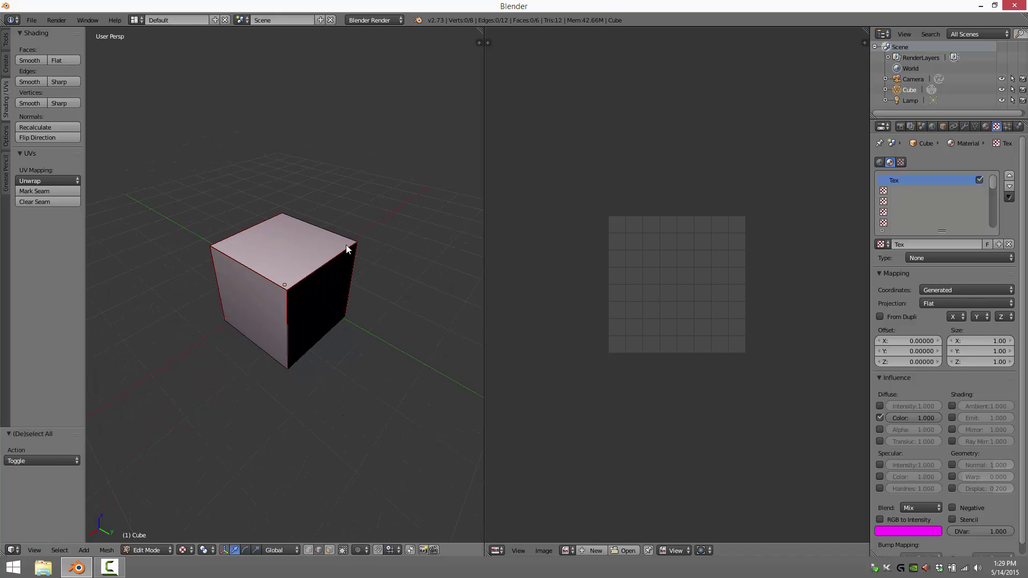
{"action": "middle_click_drag", "start_coordinate": [388, 355], "coordinate": [368, 279]}
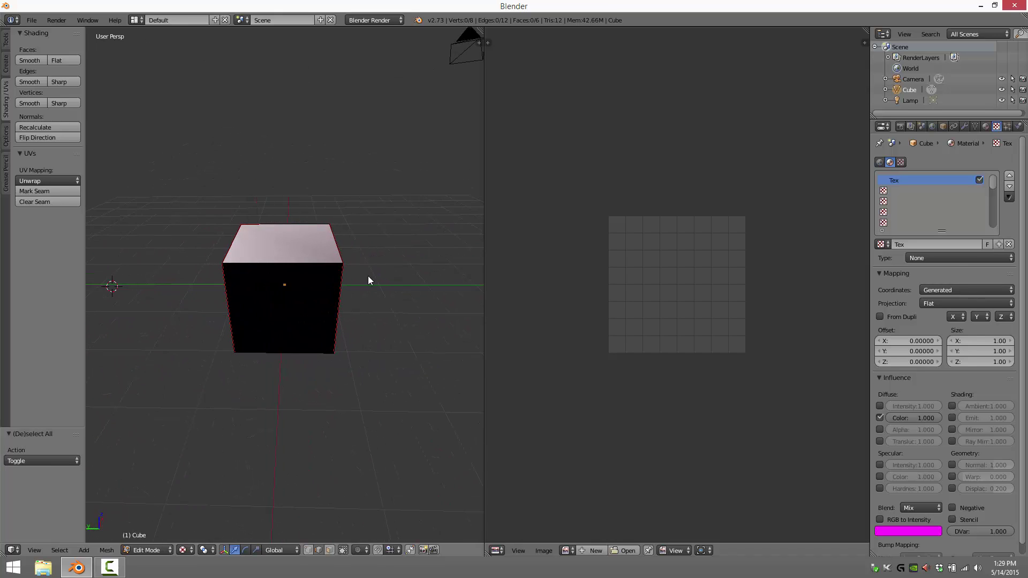
{"action": "middle_click_drag", "start_coordinate": [340, 344], "coordinate": [19, 376]}
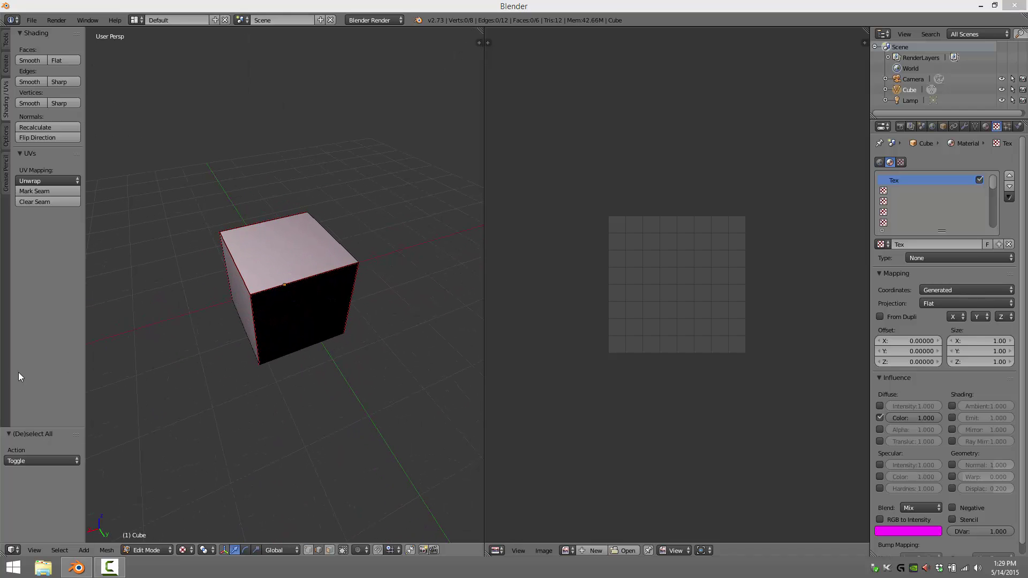
{"action": "middle_click_drag", "start_coordinate": [183, 390], "coordinate": [149, 332]}
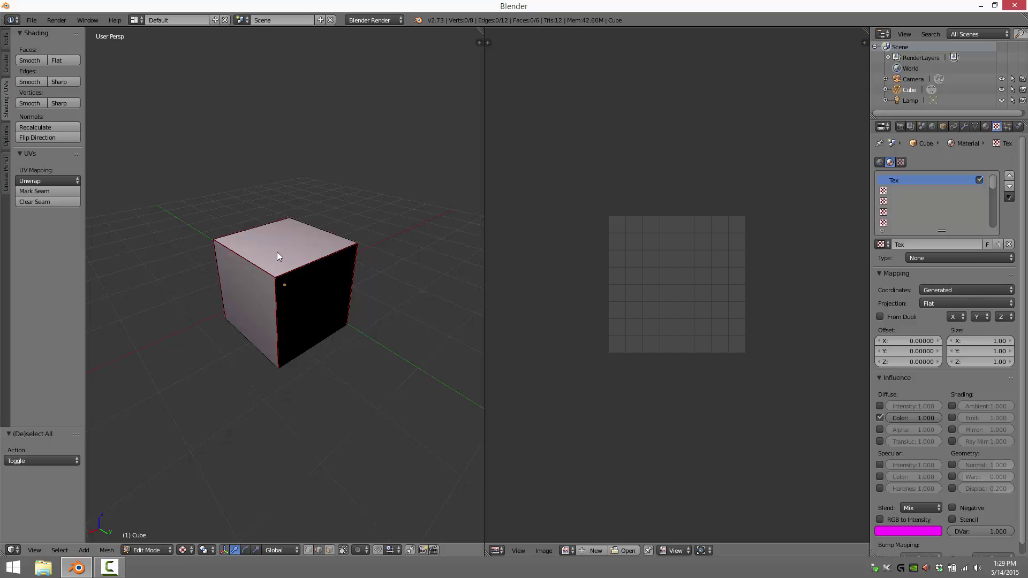
{"action": "key", "text": "a"}
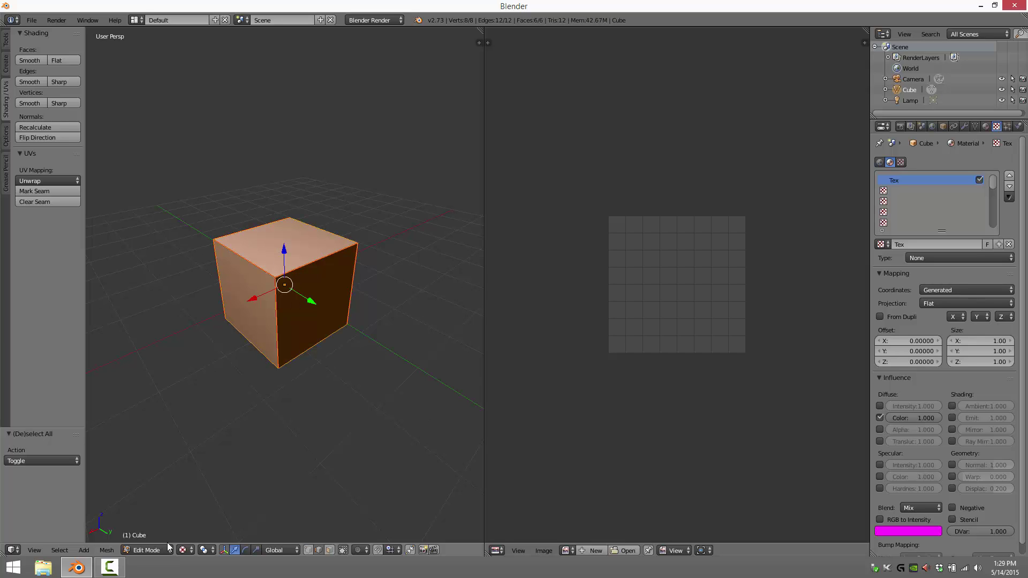
Run Mesh > UV Unwrap > Unwrap on the cube (Angle Based, margin 0.001).
{"action": "left_click", "coordinate": [106, 551]}
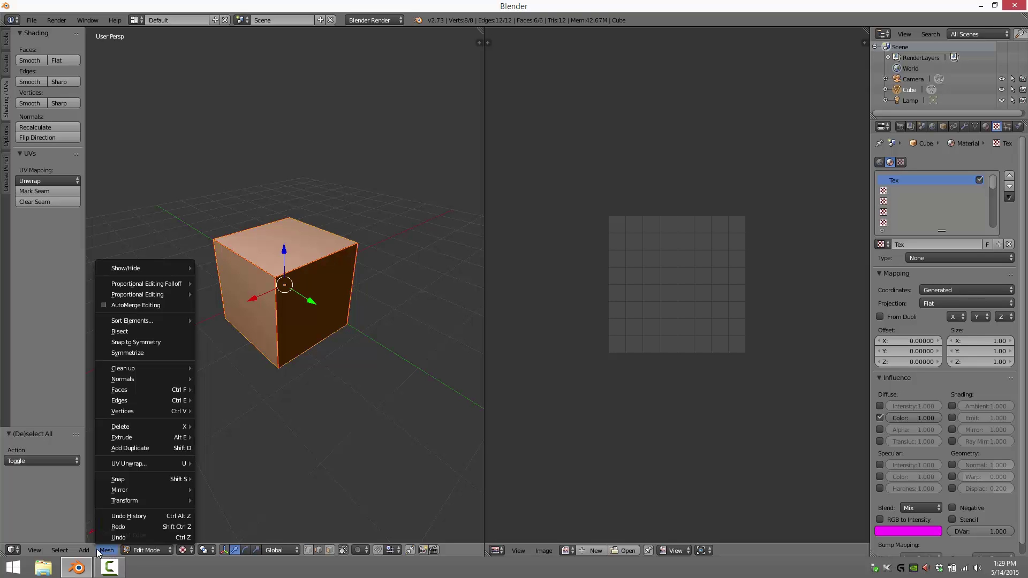
{"action": "mouse_move", "coordinate": [143, 467]}
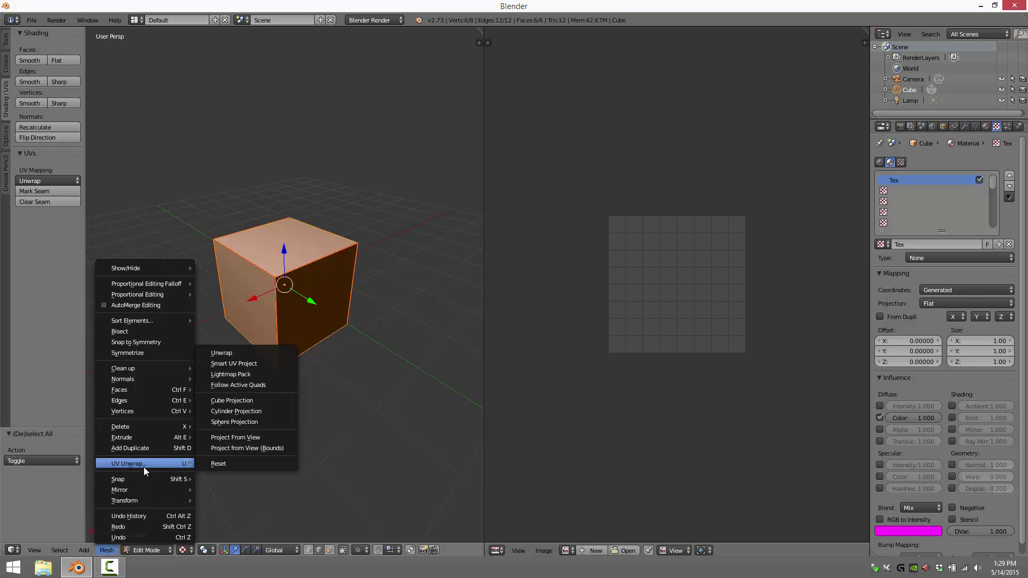
{"action": "left_click", "coordinate": [226, 354]}
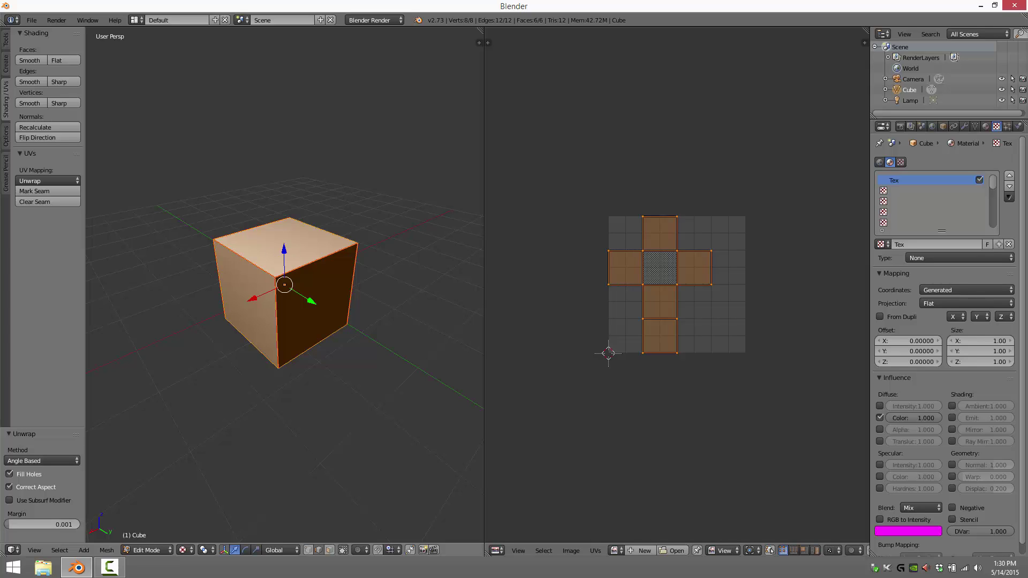
Widen the UV editor beside the 3D view and toggle UV sync selection on and off.
{"action": "key", "text": "F10"}
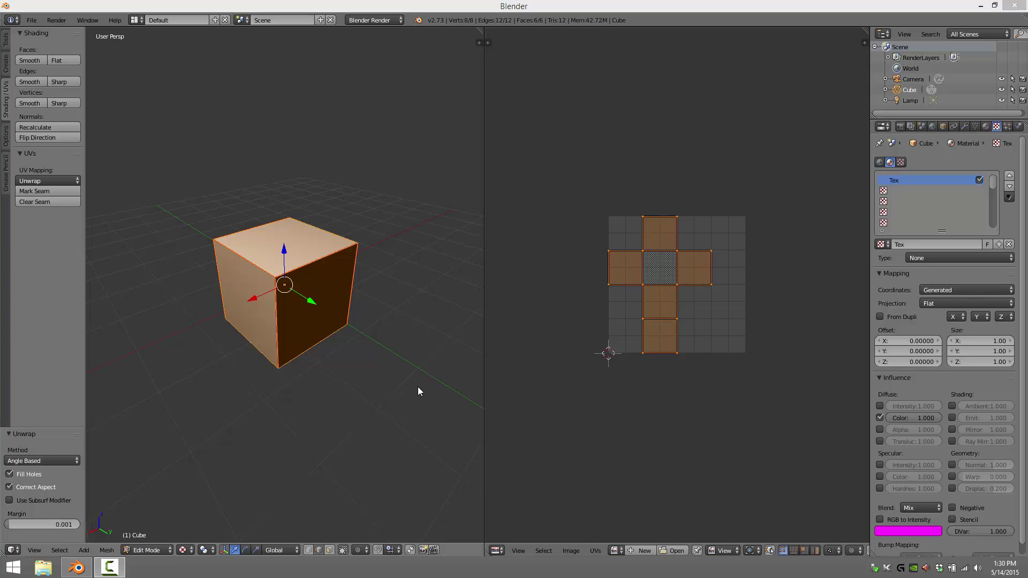
{"action": "left_click", "coordinate": [483, 432]}
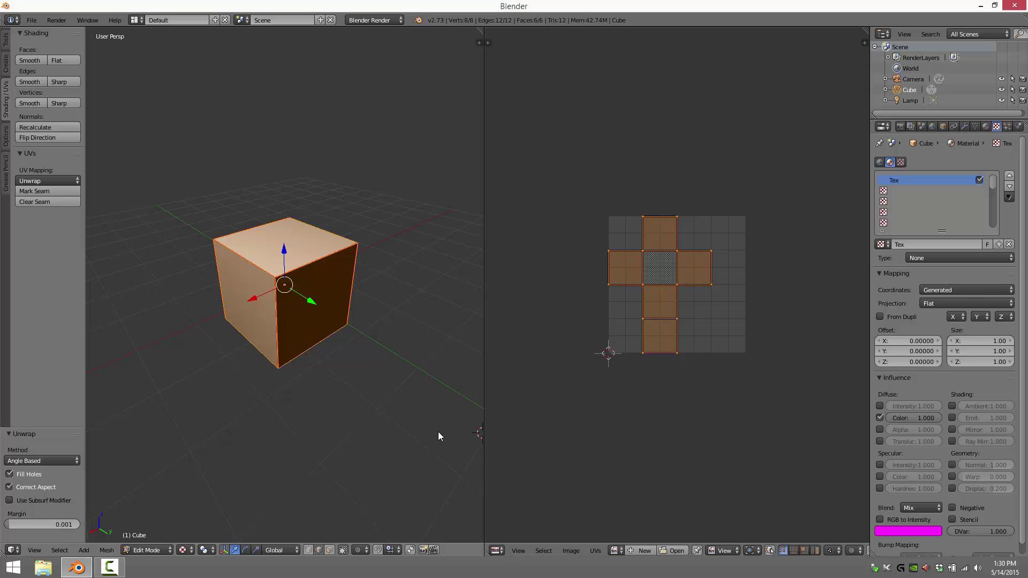
{"action": "left_click", "coordinate": [306, 341]}
{"action": "left_click_drag", "start_coordinate": [483, 369], "coordinate": [406, 370]}
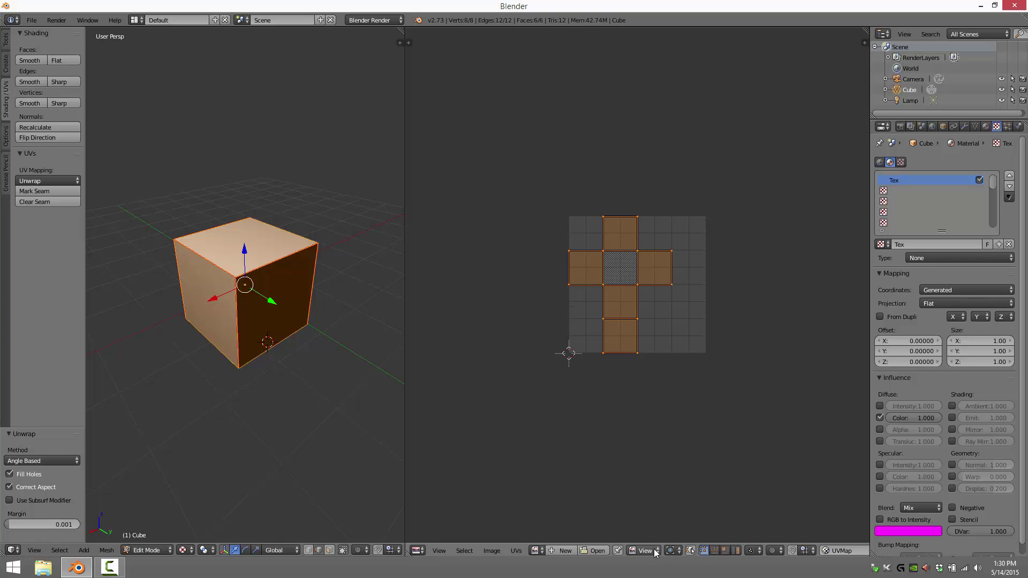
{"action": "left_click", "coordinate": [691, 551]}
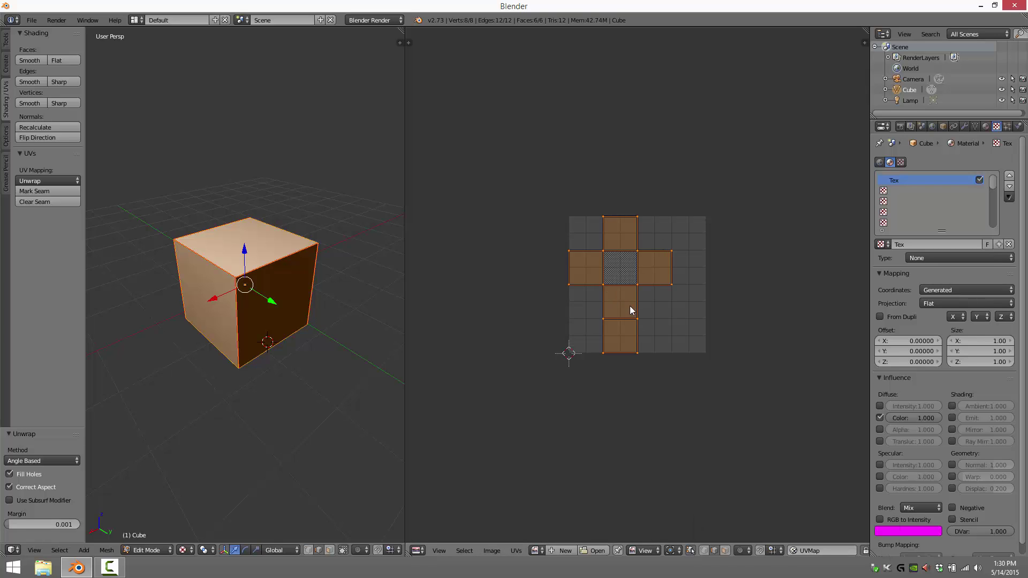
{"action": "left_click", "coordinate": [695, 551]}
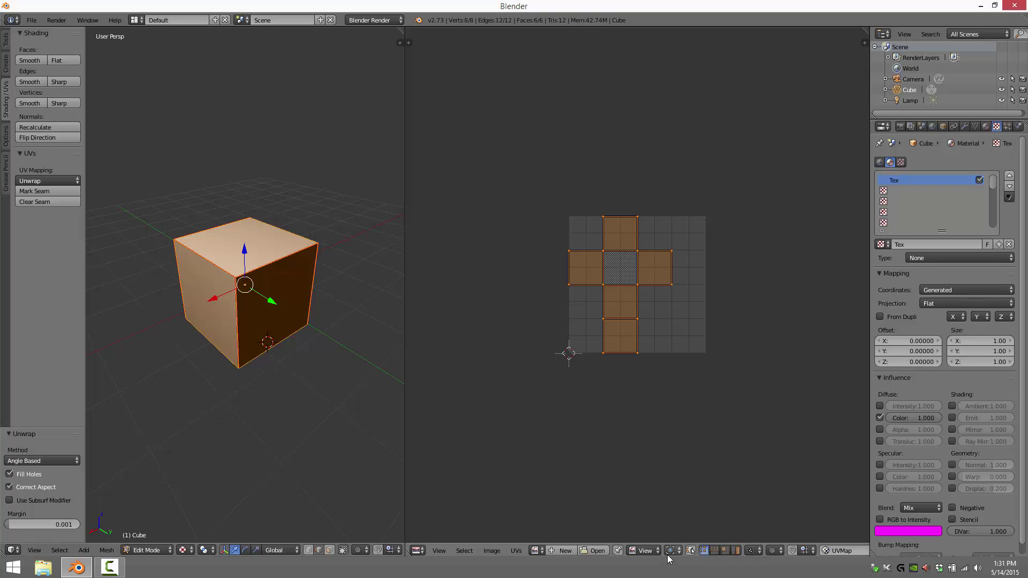
Turn on UV sync and select the top, centre and left UV squares to find their faces.
{"action": "left_click", "coordinate": [691, 550]}
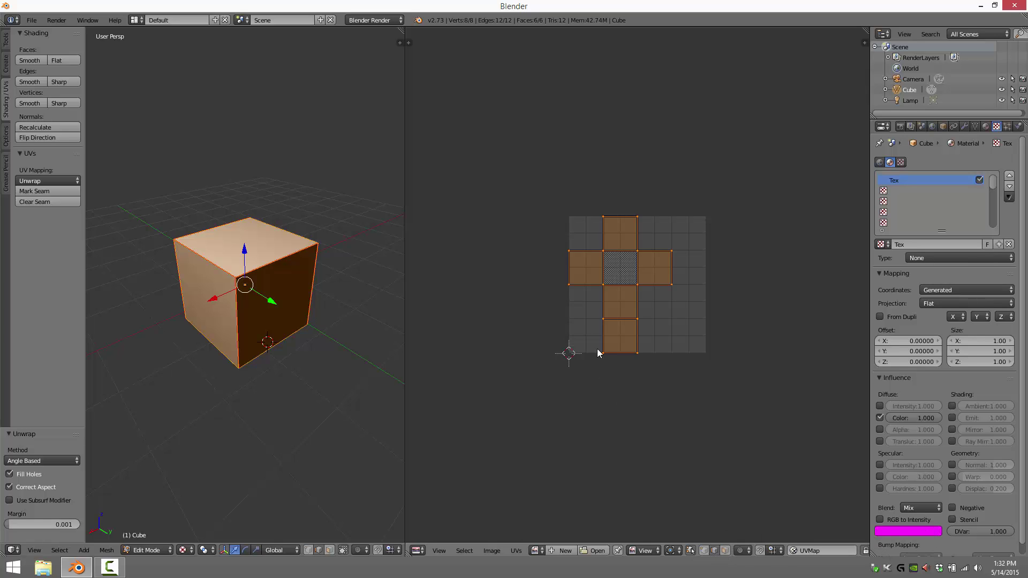
{"action": "right_click", "coordinate": [620, 240]}
{"action": "left_click", "coordinate": [616, 227]}
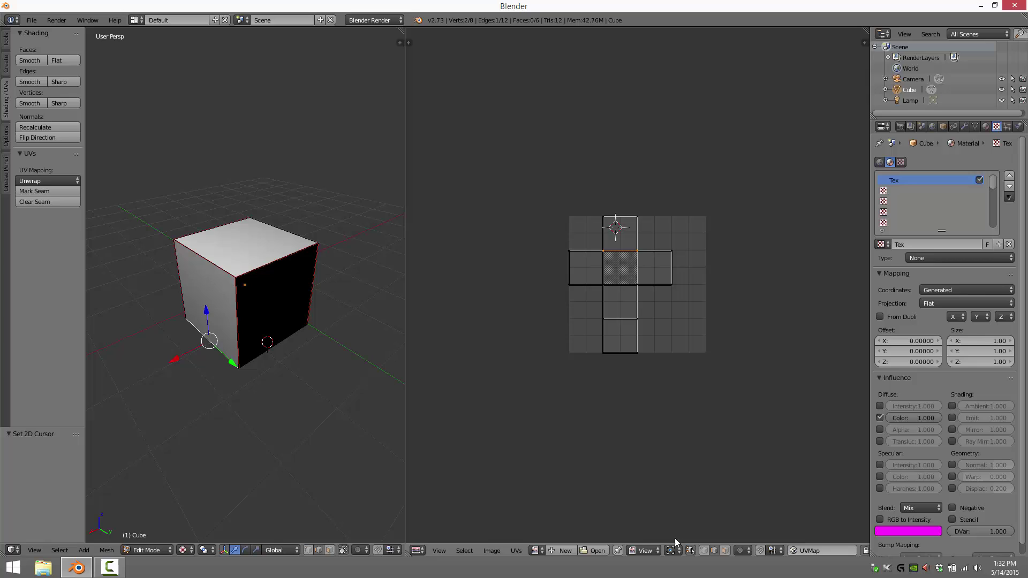
{"action": "left_click", "coordinate": [725, 550]}
{"action": "right_click", "coordinate": [634, 232]}
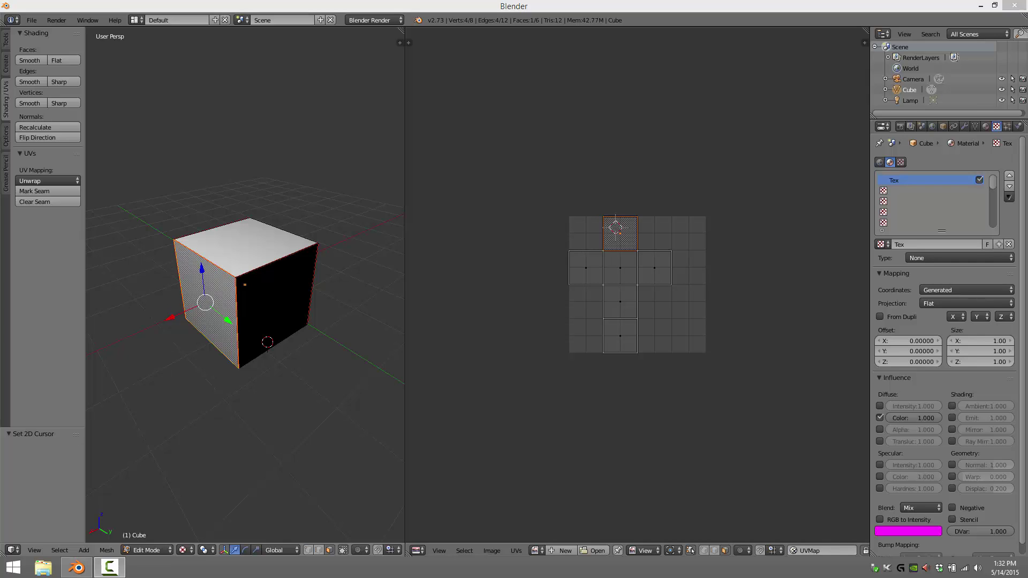
{"action": "right_click", "coordinate": [617, 275]}
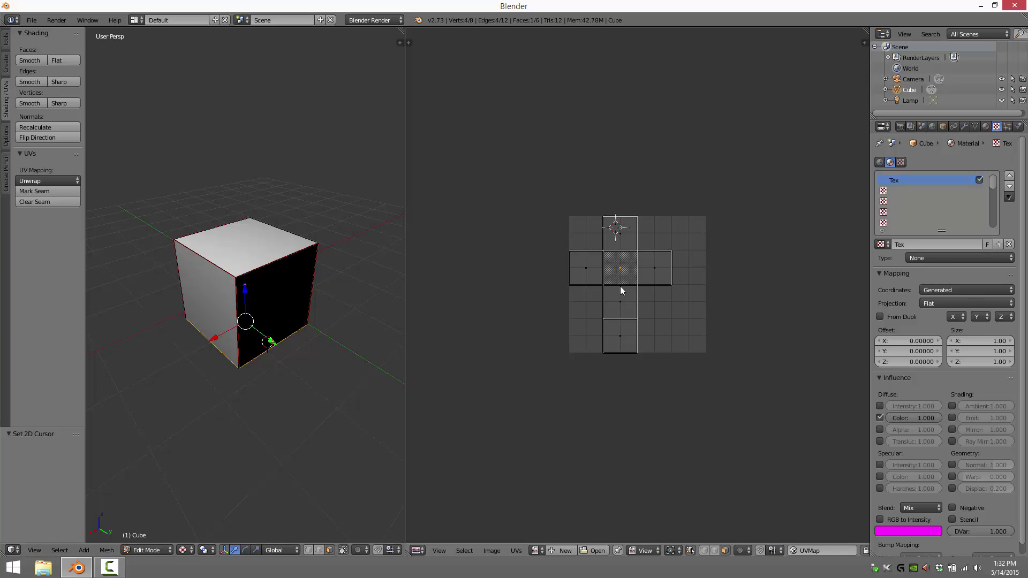
{"action": "right_click", "coordinate": [582, 275]}
{"action": "right_click", "coordinate": [625, 238]}
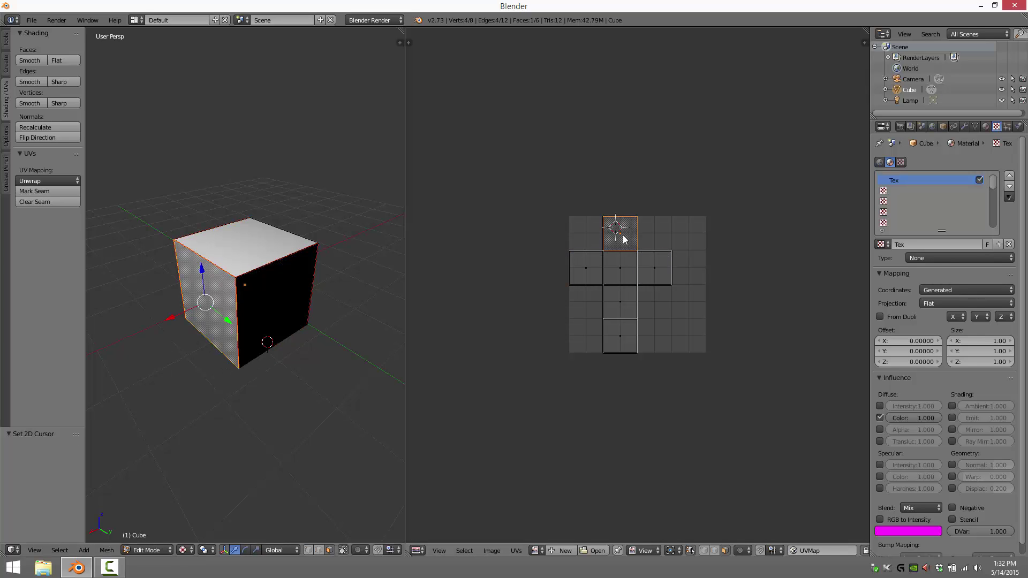
{"action": "right_click", "coordinate": [583, 283]}
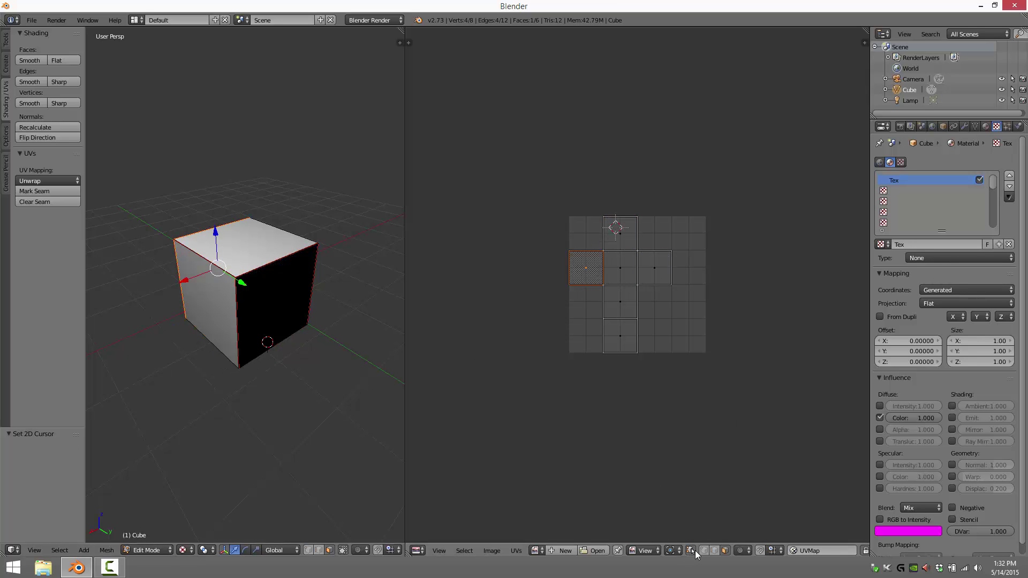
Select the left UV square's edges, orbit to the cube's other side, then select everything.
{"action": "left_click", "coordinate": [712, 553]}
{"action": "right_click", "coordinate": [586, 255]}
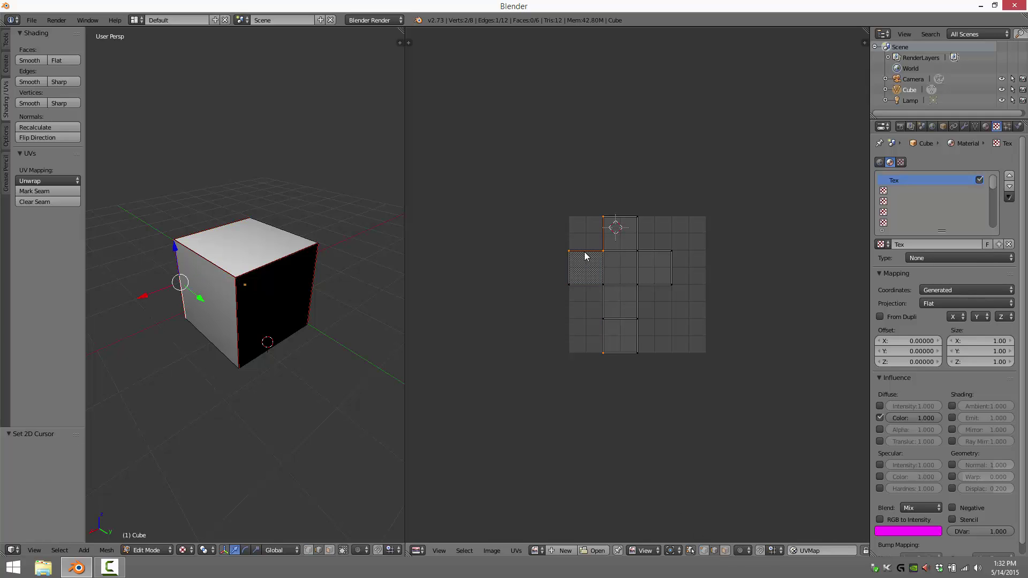
{"action": "right_click", "coordinate": [593, 285]}
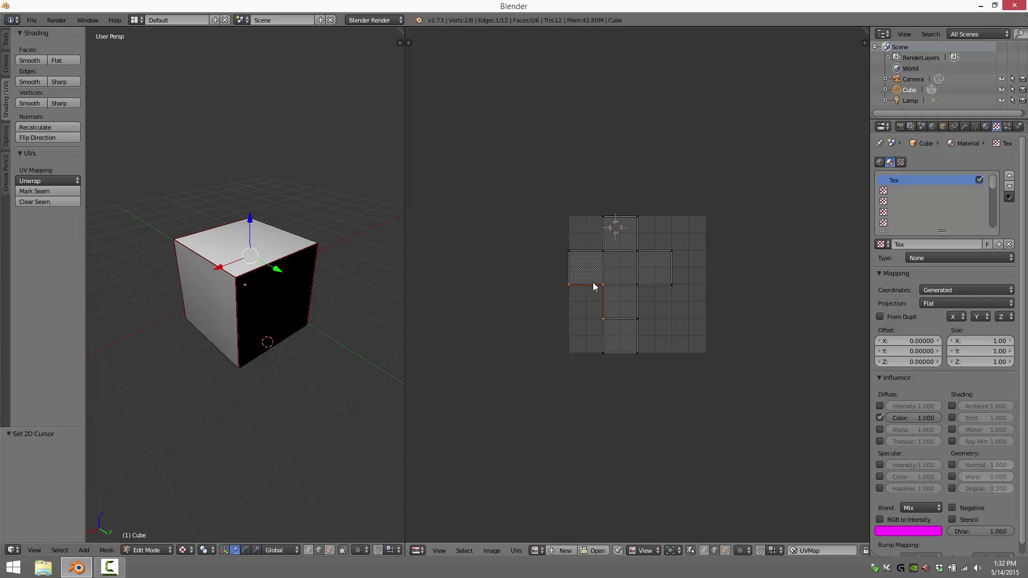
{"action": "right_click", "coordinate": [569, 271], "text": "shift"}
{"action": "right_click", "coordinate": [585, 253], "text": "shift"}
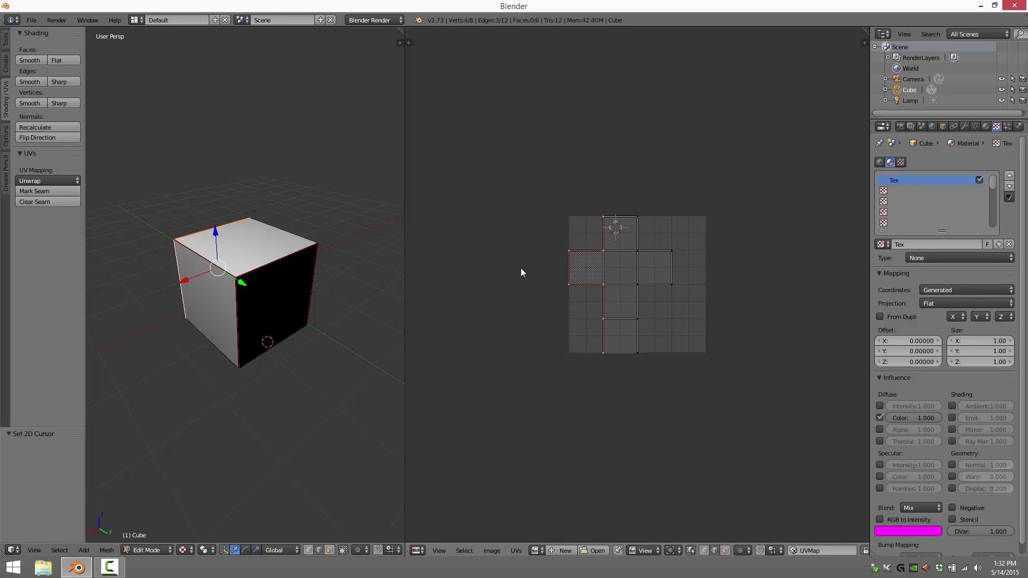
{"action": "middle_click_drag", "start_coordinate": [284, 377], "coordinate": [13, 330]}
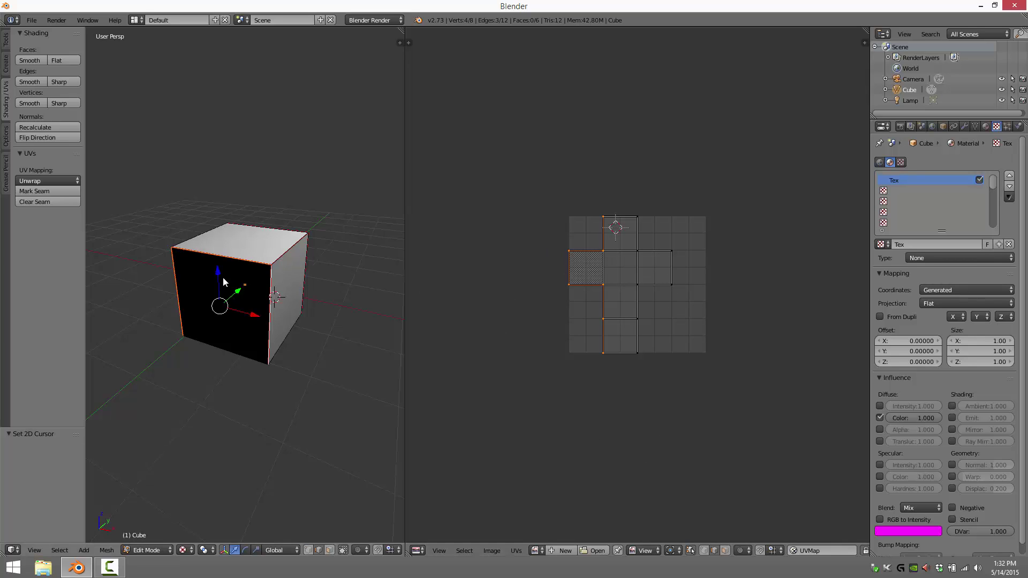
{"action": "key", "text": "a"}
{"action": "key", "text": "a"}
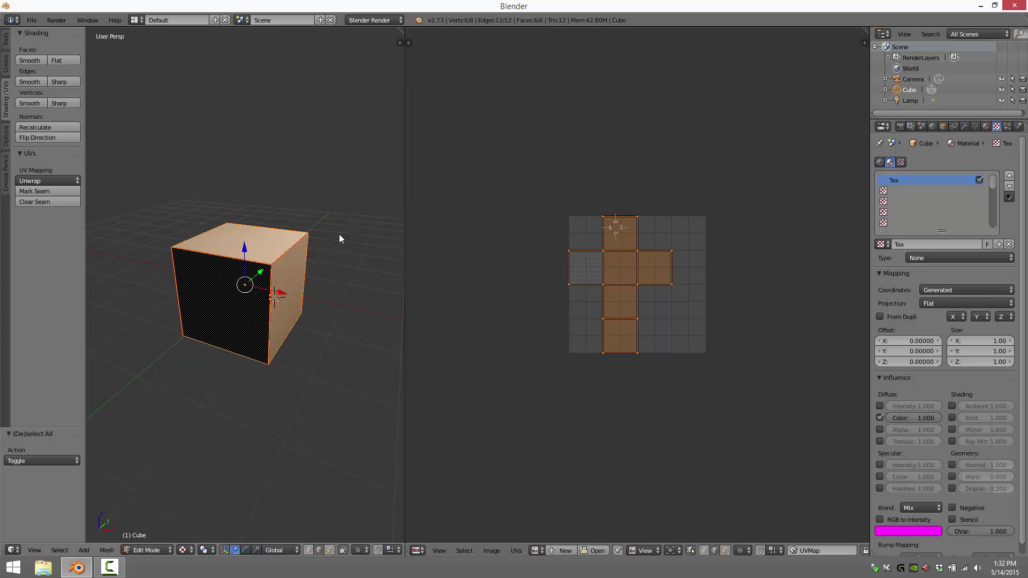
With UV sync off and face select on, pick front, right and top faces to locate their UV squares.
{"action": "left_click", "coordinate": [691, 551]}
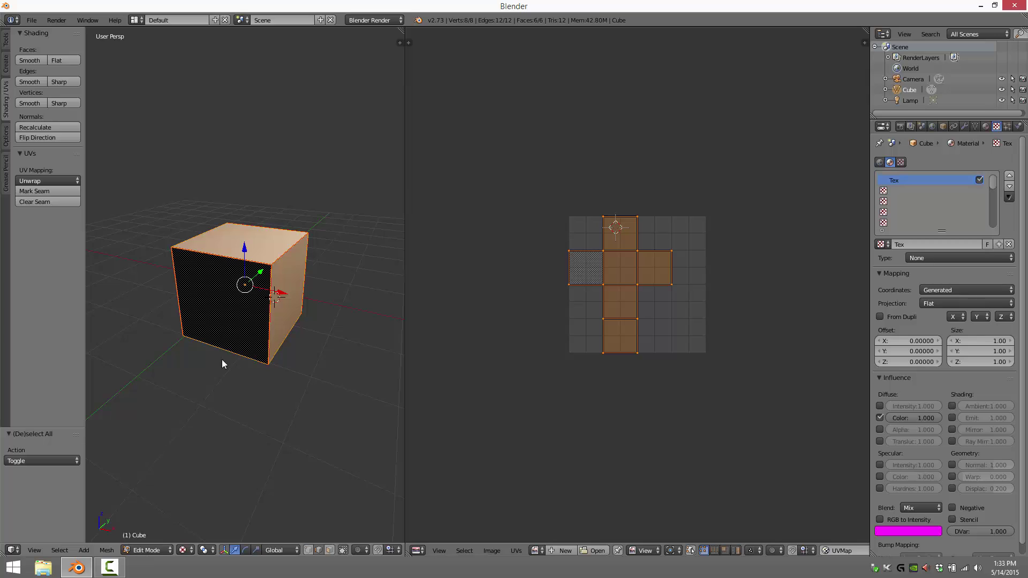
{"action": "key", "text": "ctrl+Tab"}
{"action": "left_click", "coordinate": [221, 265]}
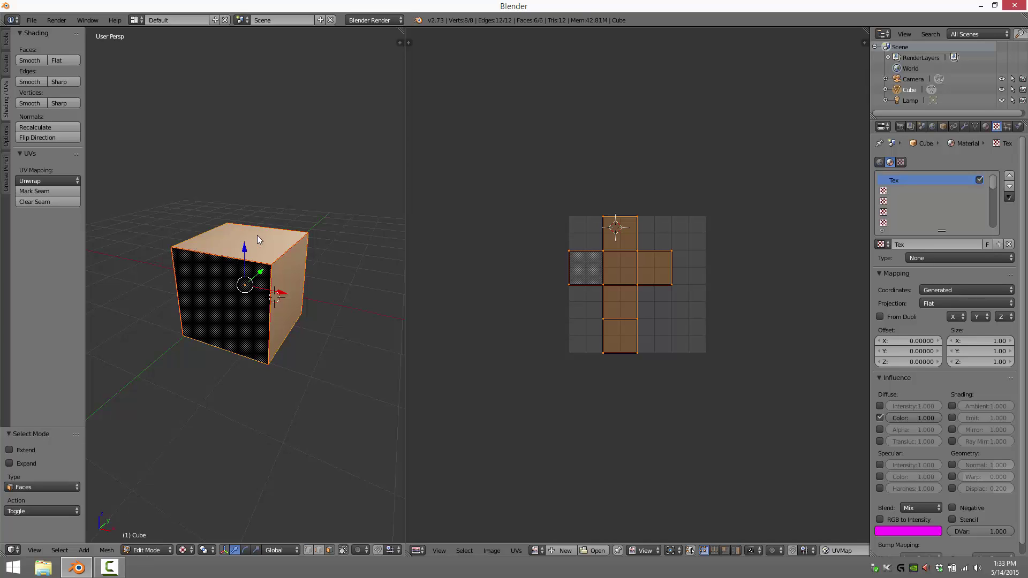
{"action": "right_click", "coordinate": [249, 297]}
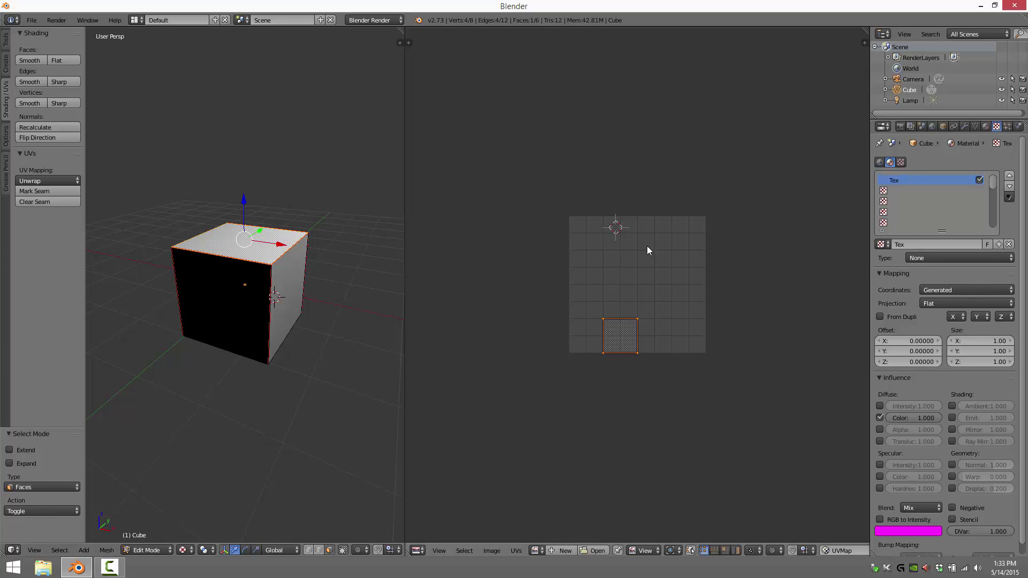
{"action": "right_click", "coordinate": [227, 284]}
{"action": "right_click", "coordinate": [286, 301]}
{"action": "right_click", "coordinate": [244, 249]}
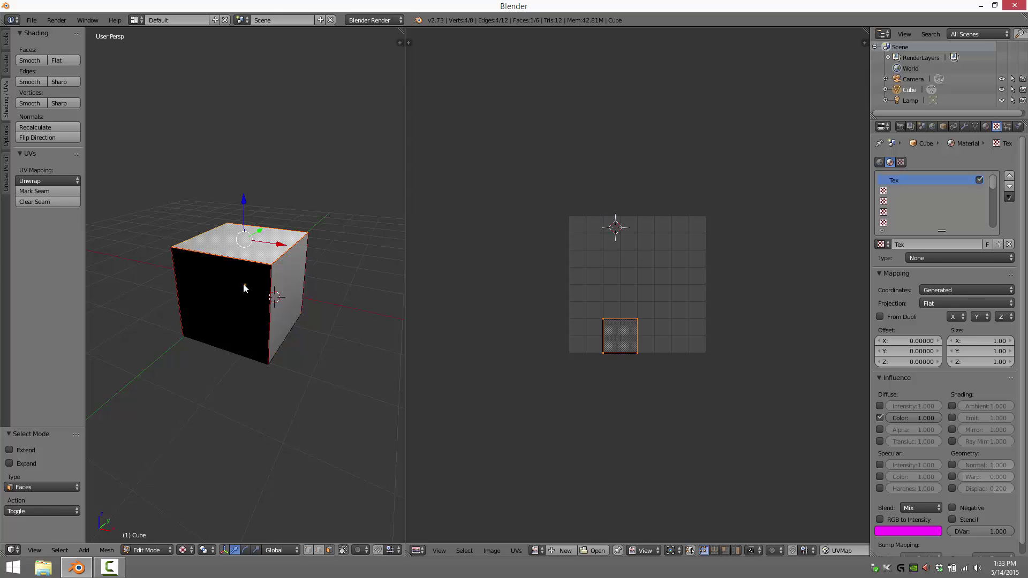
{"action": "middle_click_drag", "start_coordinate": [243, 285], "coordinate": [116, 274]}
{"action": "right_click", "coordinate": [249, 305]}
{"action": "right_click", "coordinate": [271, 318]}
{"action": "right_click", "coordinate": [284, 315]}
{"action": "right_click", "coordinate": [202, 286]}
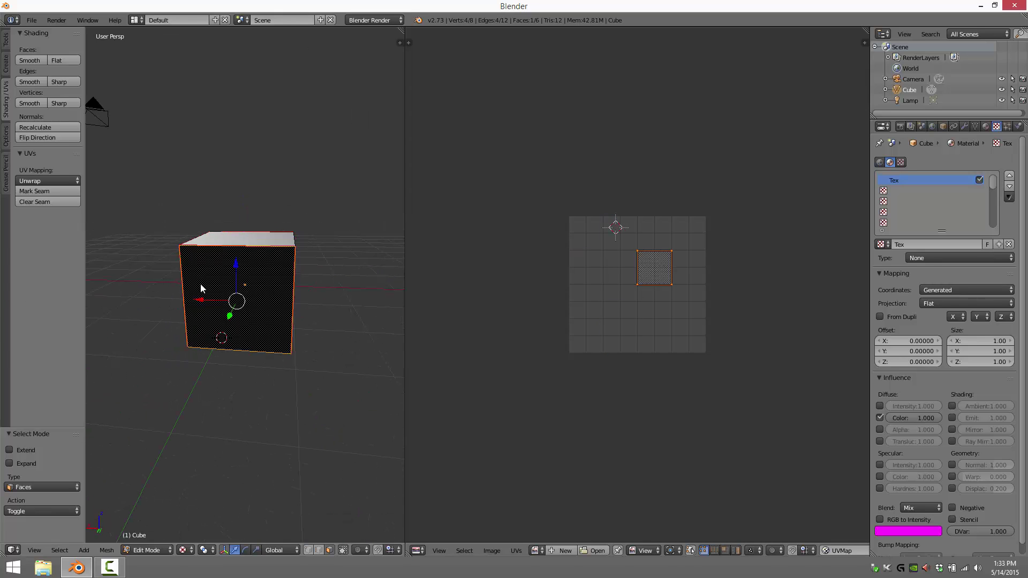
{"action": "right_click", "coordinate": [246, 245], "text": "shift"}
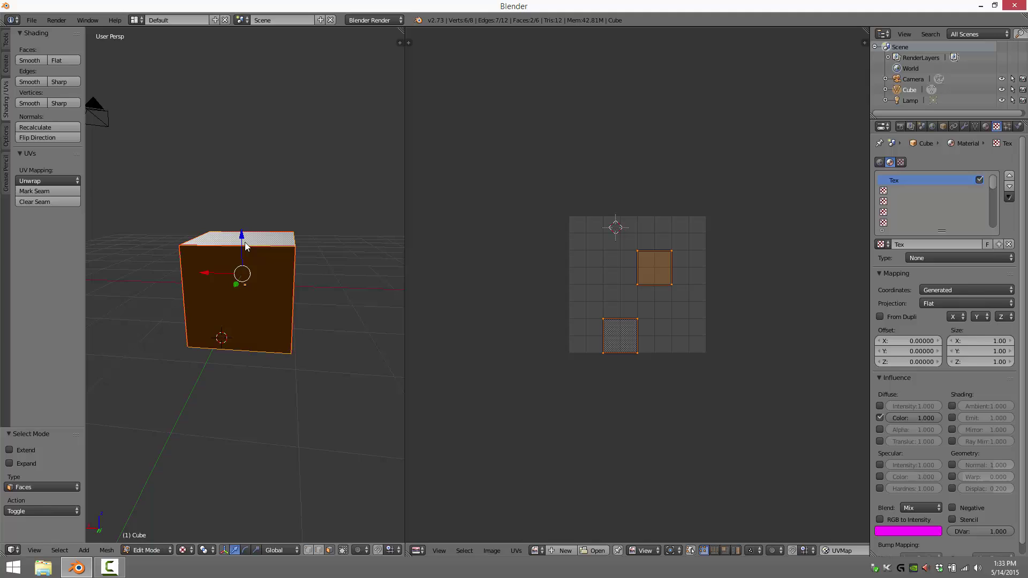
Toggle UV sync, select and deselect all, and check the front face alone while orbiting.
{"action": "left_click", "coordinate": [691, 551]}
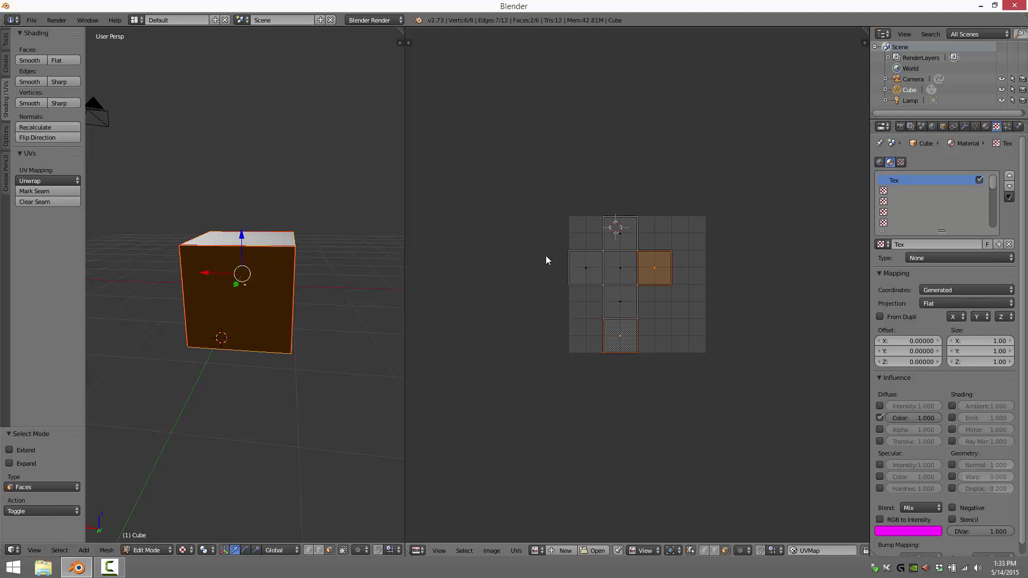
{"action": "left_click", "coordinate": [692, 551]}
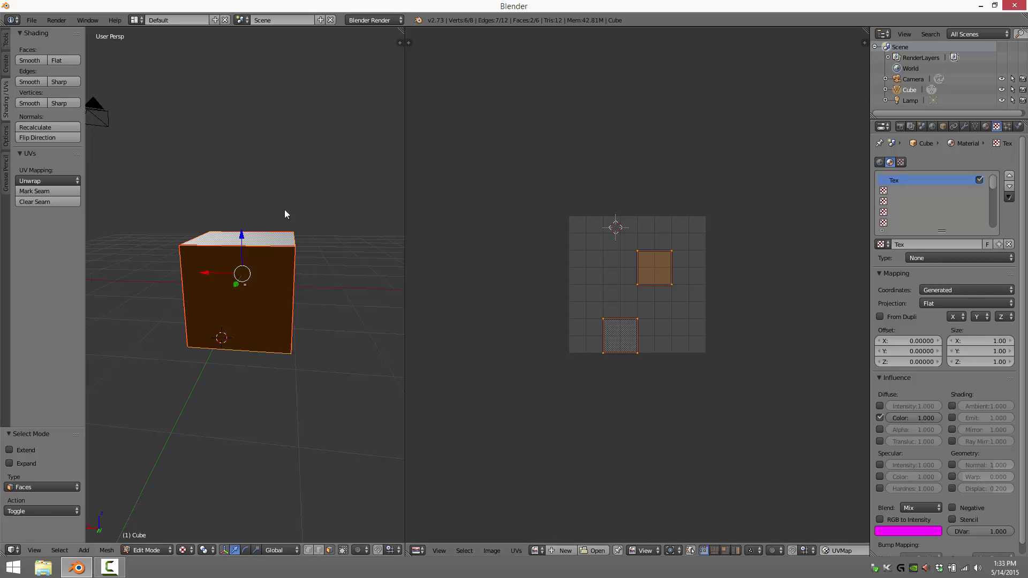
{"action": "key", "text": "a"}
{"action": "key", "text": "a"}
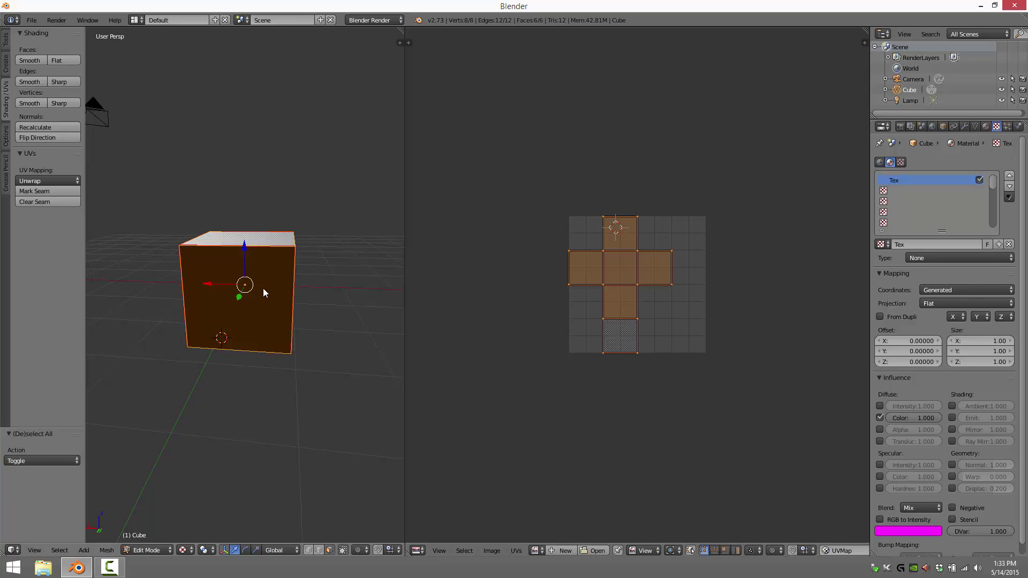
{"action": "key", "text": "a"}
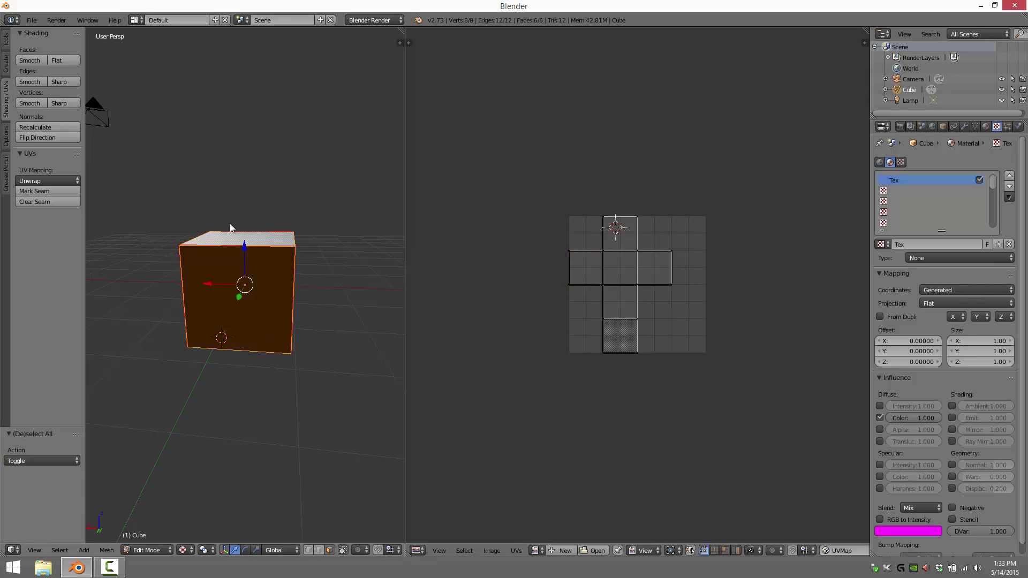
{"action": "key", "text": "a"}
{"action": "right_click", "coordinate": [281, 307]}
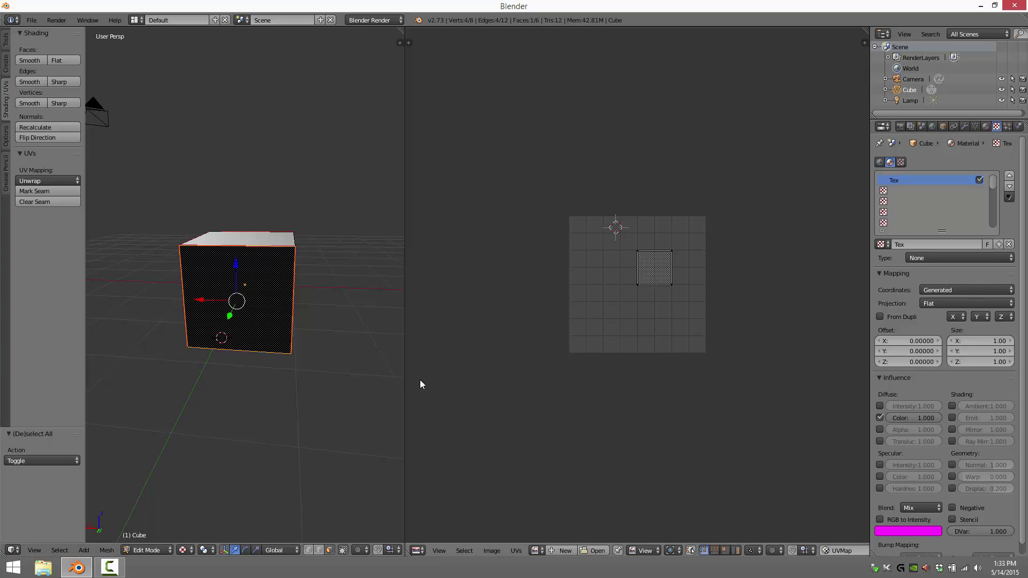
{"action": "key", "text": "a"}
{"action": "key", "text": "a"}
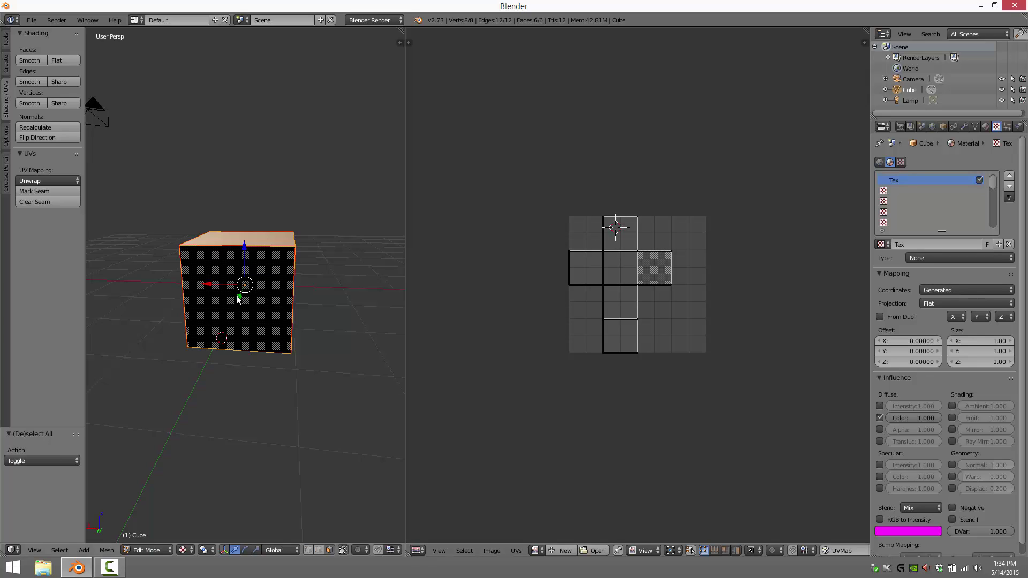
{"action": "middle_click_drag", "start_coordinate": [268, 314], "coordinate": [289, 320]}
{"action": "middle_click_drag", "start_coordinate": [204, 301], "coordinate": [239, 296]}
Switch to edge select, select six cube edges while orbiting, and clear their seams.
{"action": "key", "text": "ctrl+Tab"}
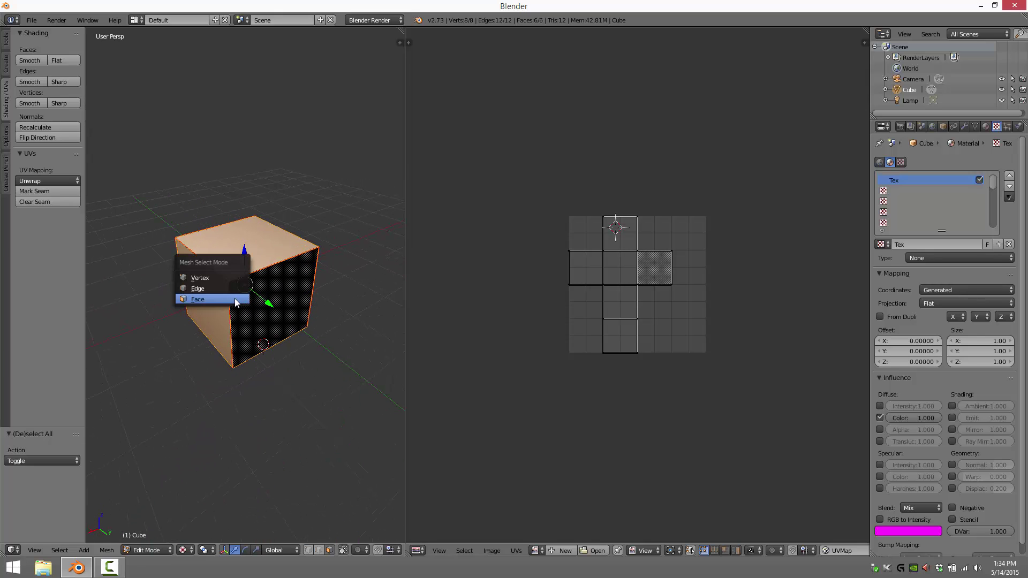
{"action": "left_click", "coordinate": [216, 290]}
{"action": "right_click", "coordinate": [218, 266]}
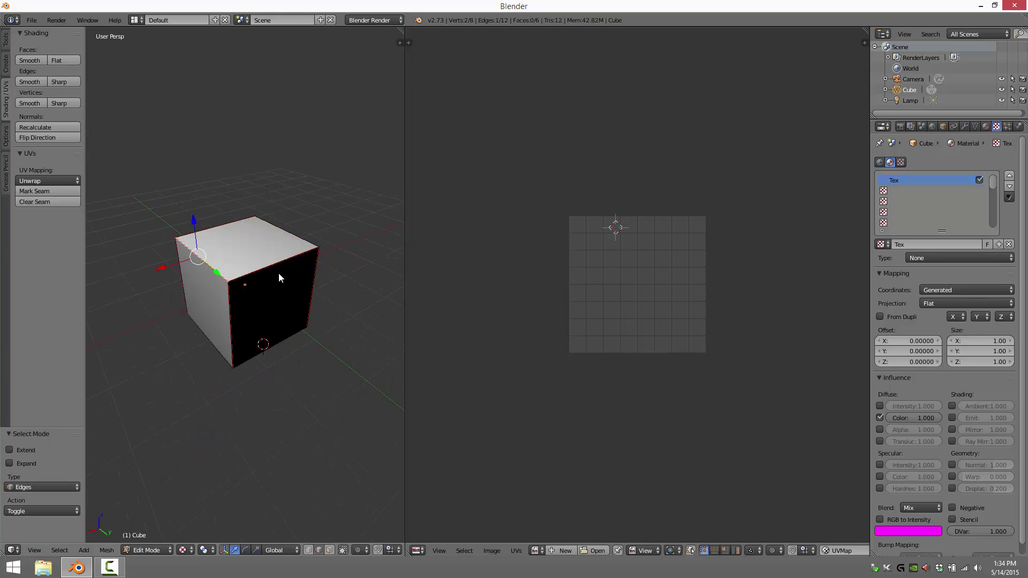
{"action": "right_click", "coordinate": [235, 310], "text": "shift"}
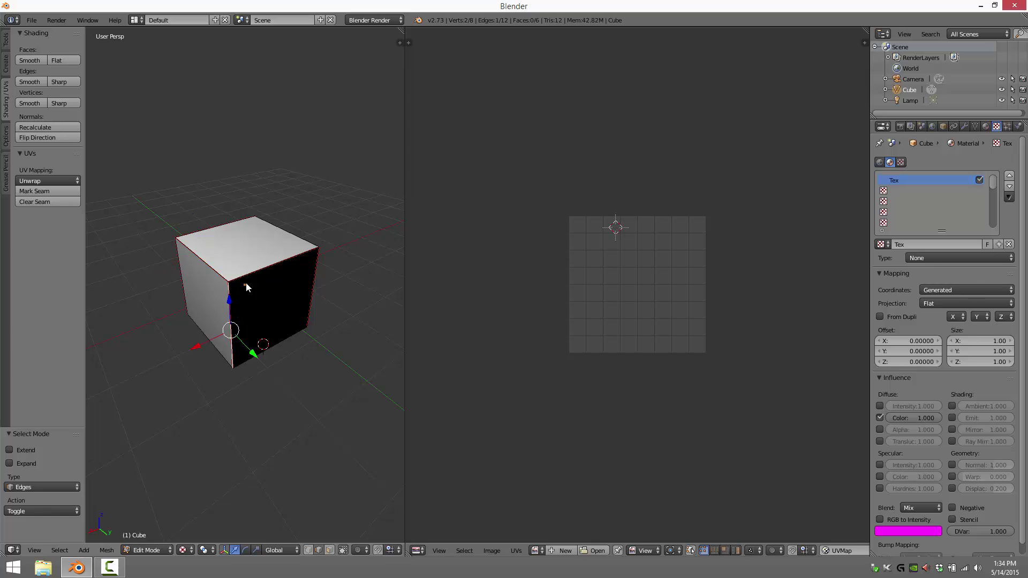
{"action": "right_click", "coordinate": [316, 285], "text": "shift"}
{"action": "middle_click_drag", "start_coordinate": [272, 371], "coordinate": [18, 304]}
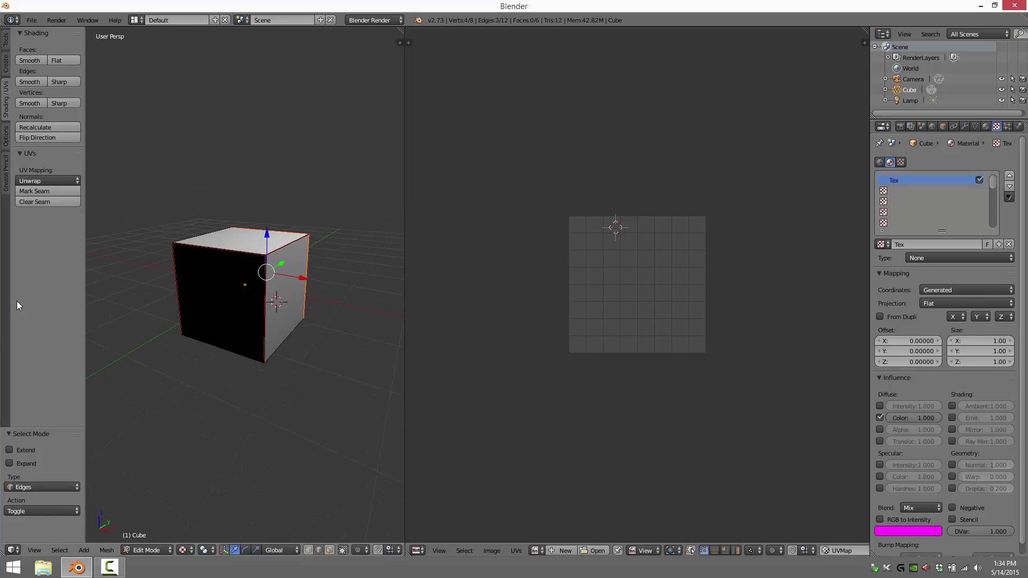
{"action": "right_click", "coordinate": [247, 316], "text": "shift"}
{"action": "right_click", "coordinate": [228, 249], "text": "shift"}
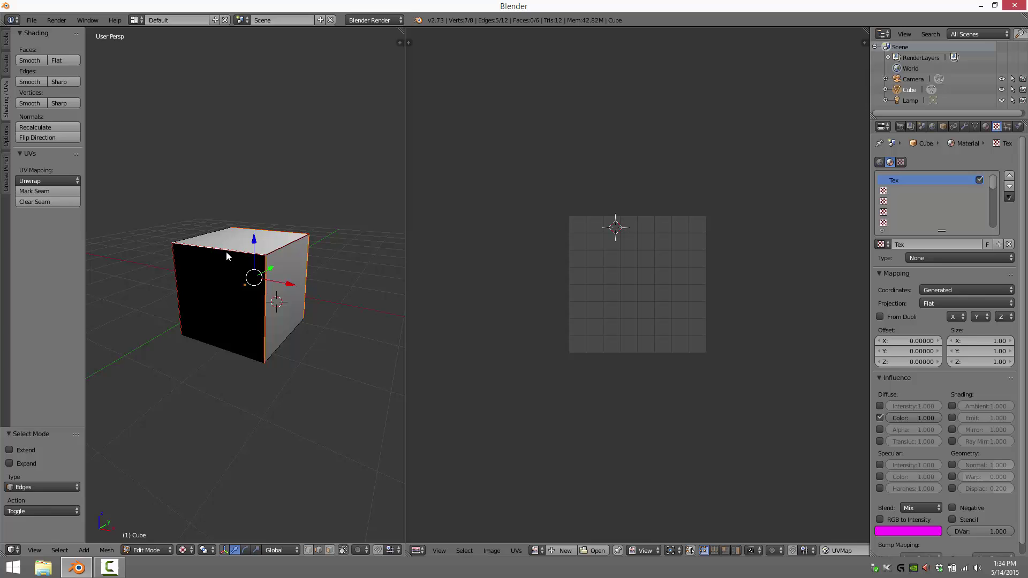
{"action": "right_click", "coordinate": [180, 274], "text": "shift"}
{"action": "middle_click_drag", "start_coordinate": [216, 351], "coordinate": [92, 384]}
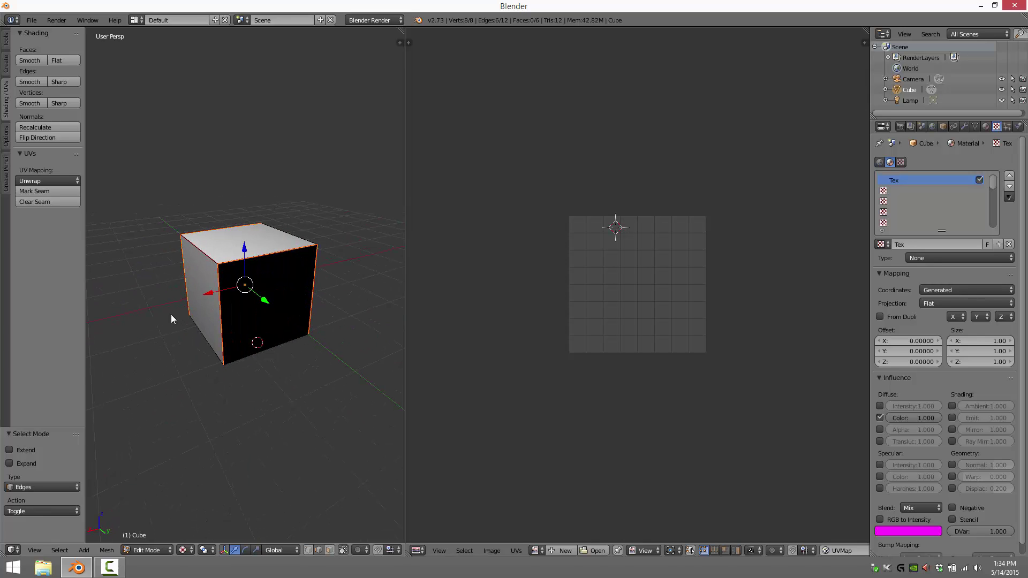
{"action": "left_click", "coordinate": [38, 205]}
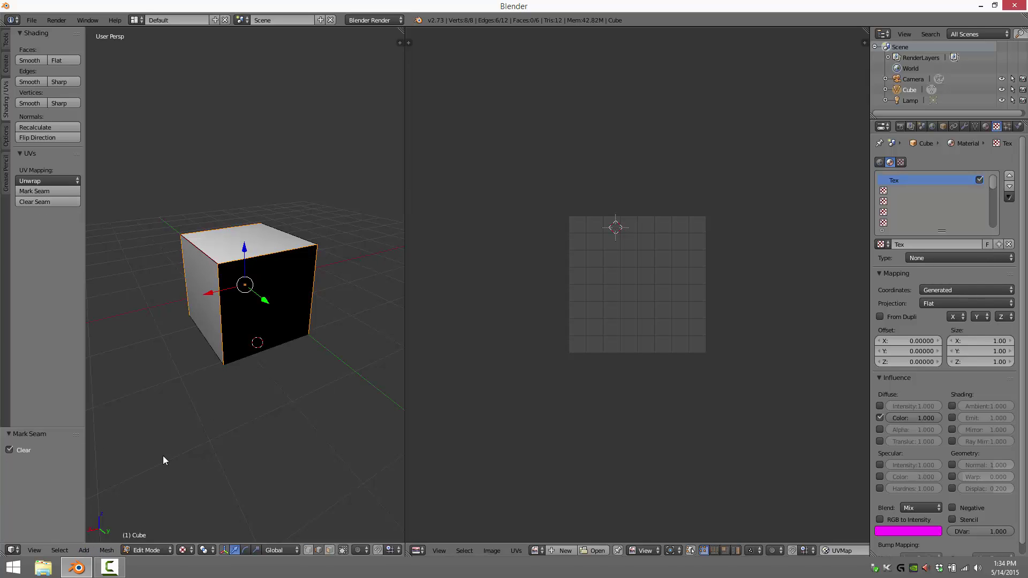
{"action": "left_click", "coordinate": [113, 551]}
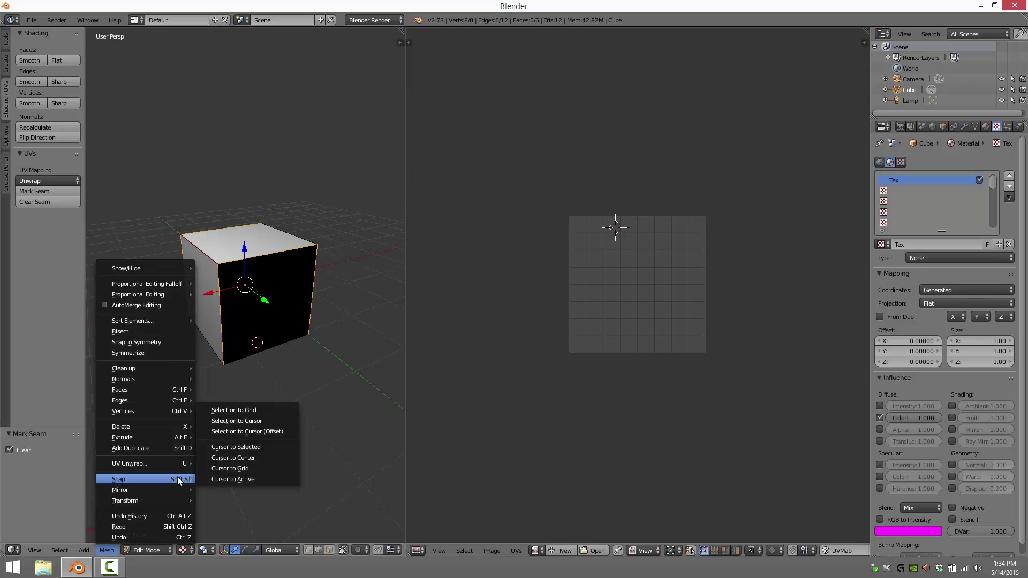
Select the whole cube, unwrap it into a collapsed strip, and mark every edge as a seam.
{"action": "key", "text": "a"}
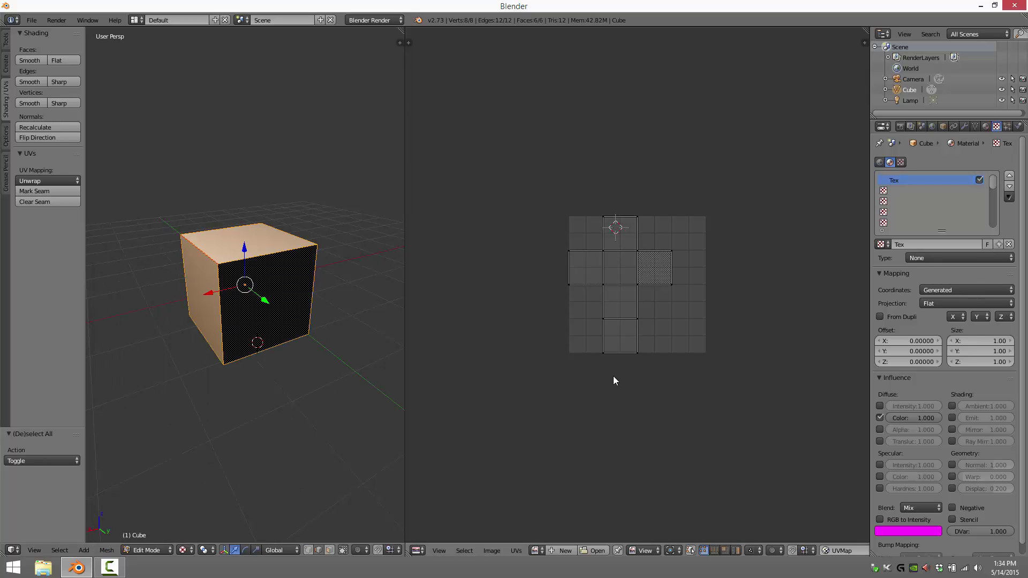
{"action": "left_click", "coordinate": [115, 551]}
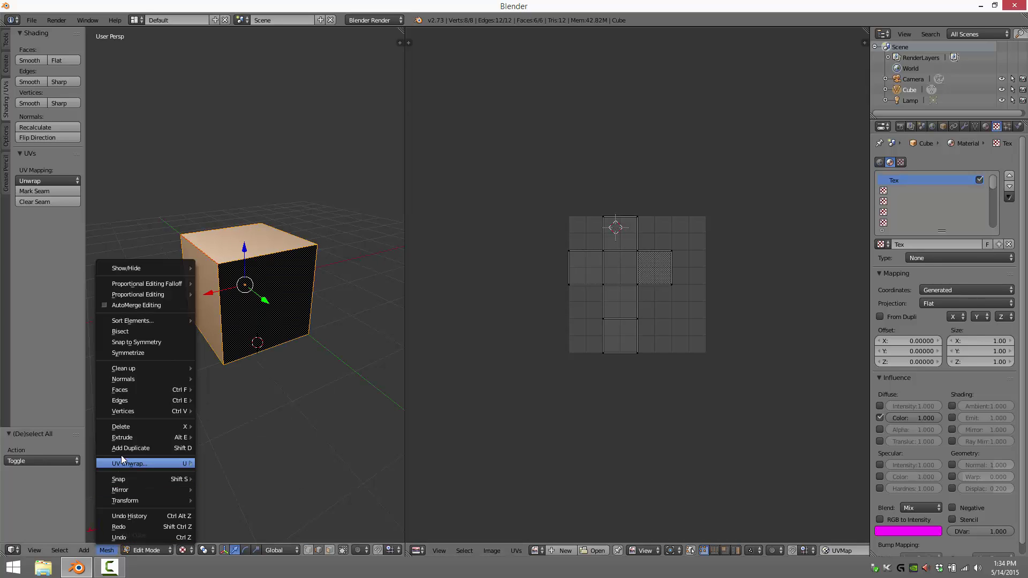
{"action": "mouse_move", "coordinate": [126, 462]}
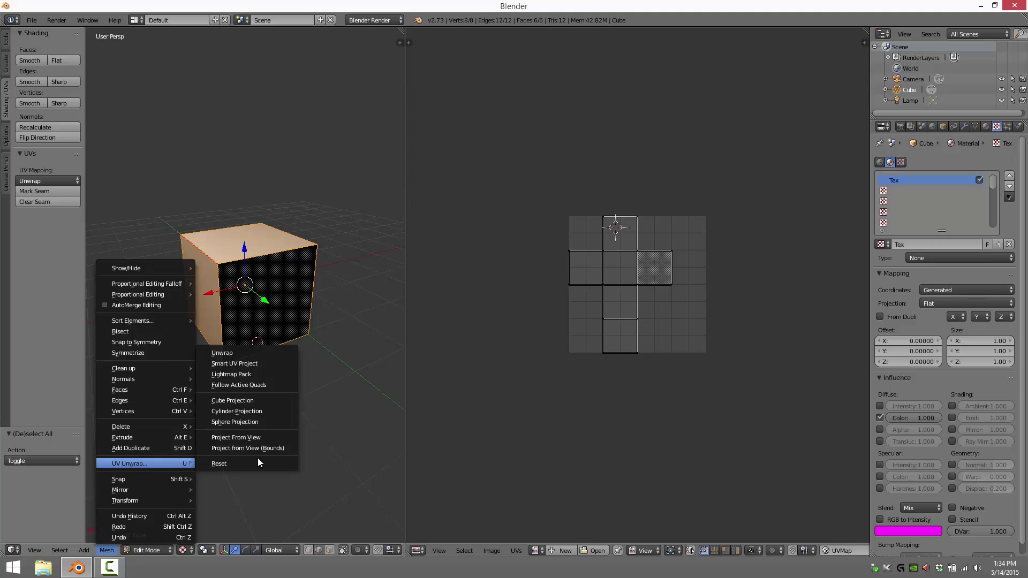
{"action": "left_click", "coordinate": [231, 354]}
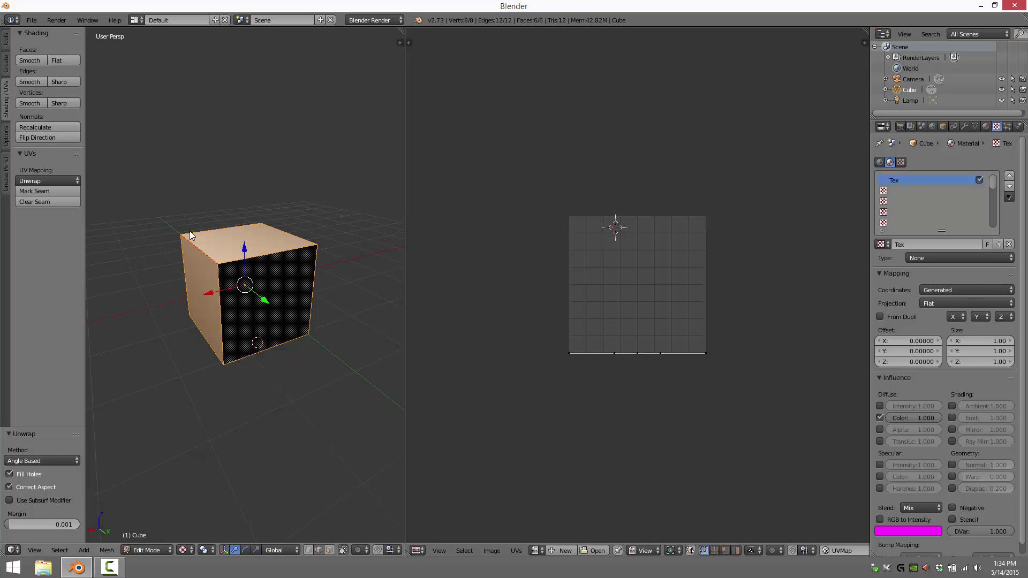
{"action": "left_click", "coordinate": [44, 192]}
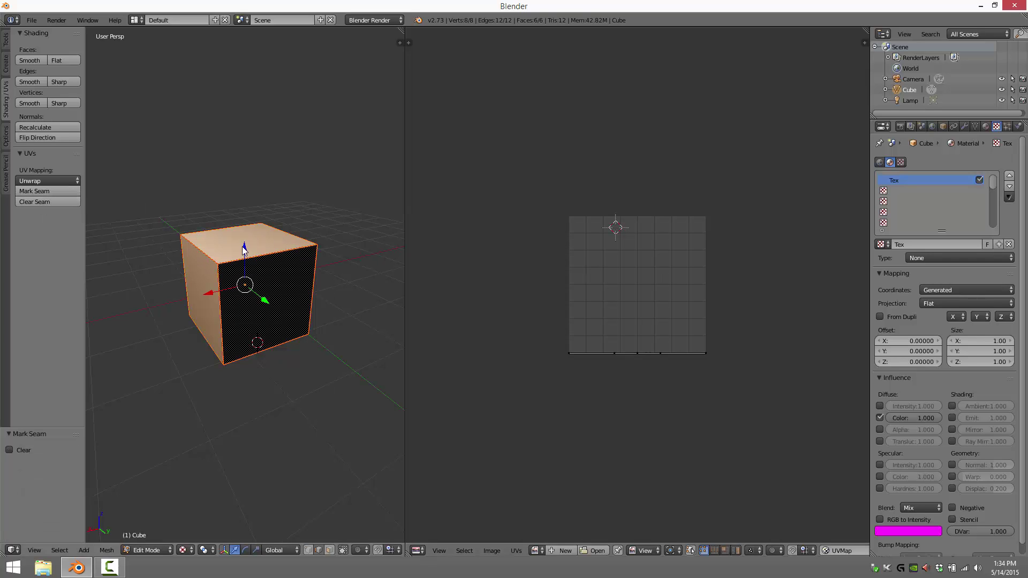
Clear all seams, then mark new seams on three bottom, three top and one front vertical edge.
{"action": "key", "text": "a"}
{"action": "left_click", "coordinate": [40, 201]}
{"action": "middle_click_drag", "start_coordinate": [314, 373], "coordinate": [306, 324]}
{"action": "right_click", "coordinate": [247, 343]}
{"action": "right_click", "coordinate": [294, 320], "text": "shift"}
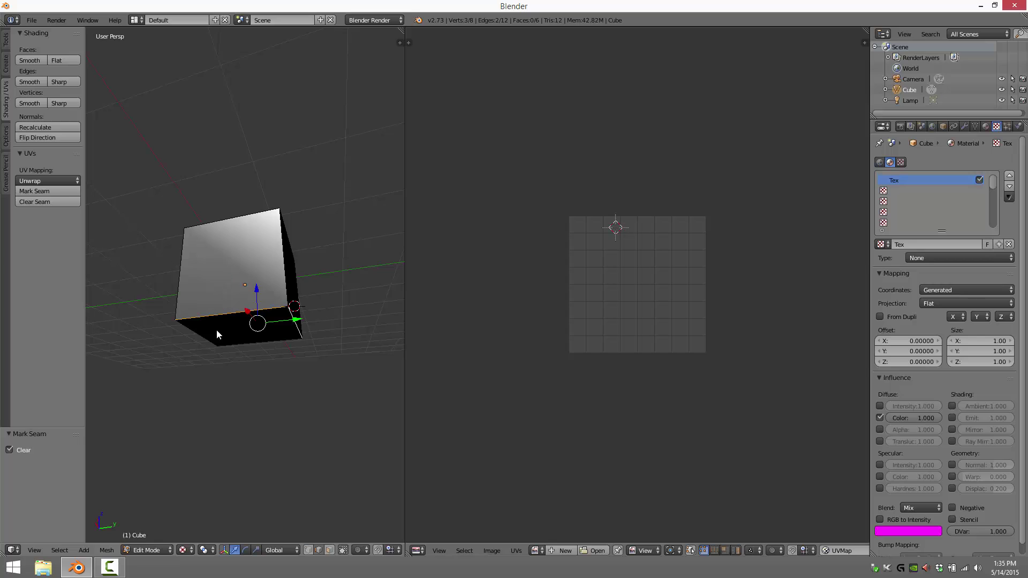
{"action": "right_click", "coordinate": [201, 336], "text": "shift"}
{"action": "middle_click_drag", "start_coordinate": [285, 394], "coordinate": [262, 424]}
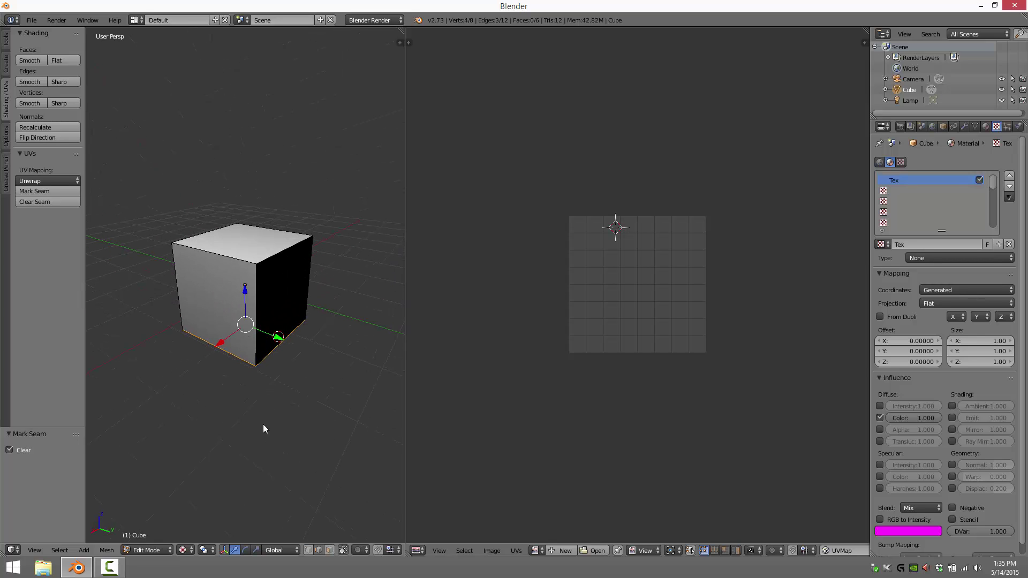
{"action": "right_click", "coordinate": [245, 261], "text": "shift"}
{"action": "right_click", "coordinate": [284, 249], "text": "shift"}
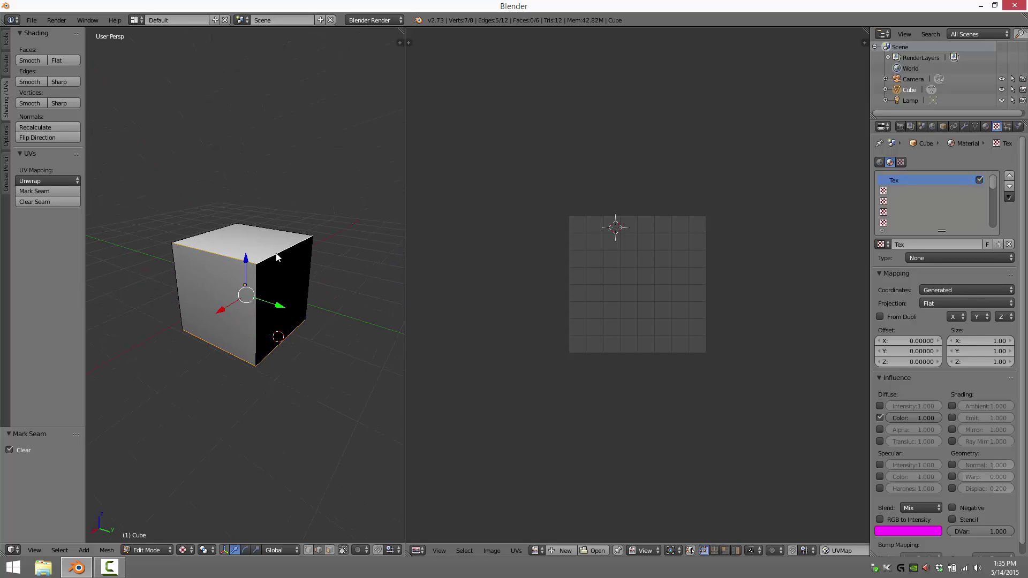
{"action": "right_click", "coordinate": [212, 231], "text": "shift"}
{"action": "right_click", "coordinate": [255, 311], "text": "shift"}
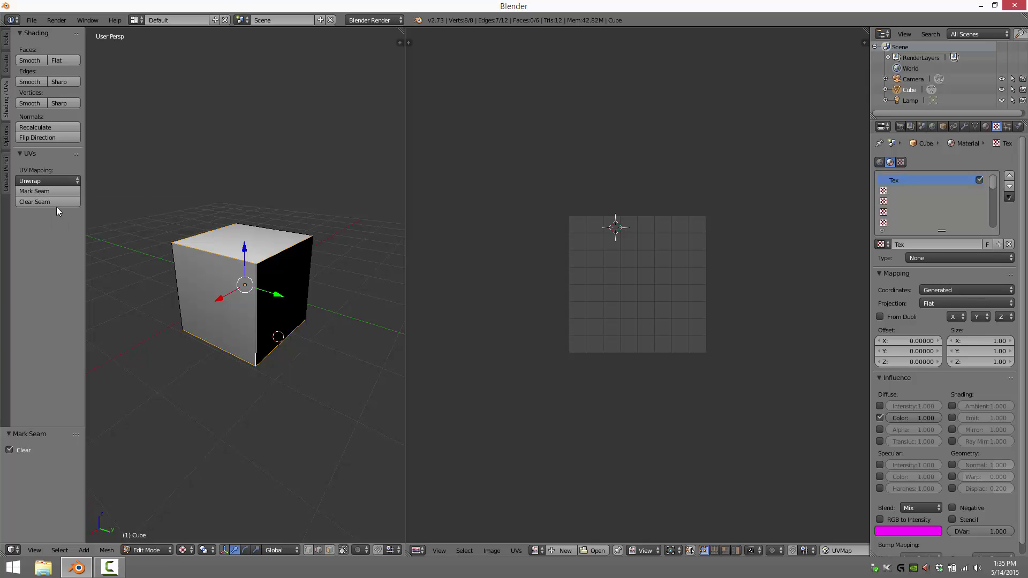
{"action": "left_click", "coordinate": [56, 191]}
Select all faces and run Unwrap from the tool shelf's UV Mapping list using the new seams.
{"action": "left_click", "coordinate": [47, 181]}
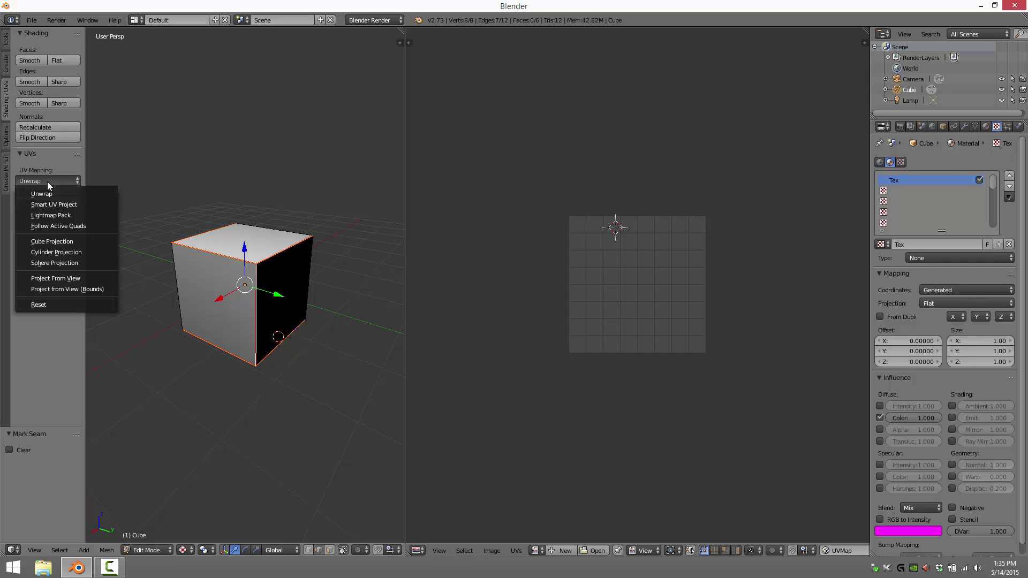
{"action": "key", "text": "a"}
{"action": "key", "text": "a"}
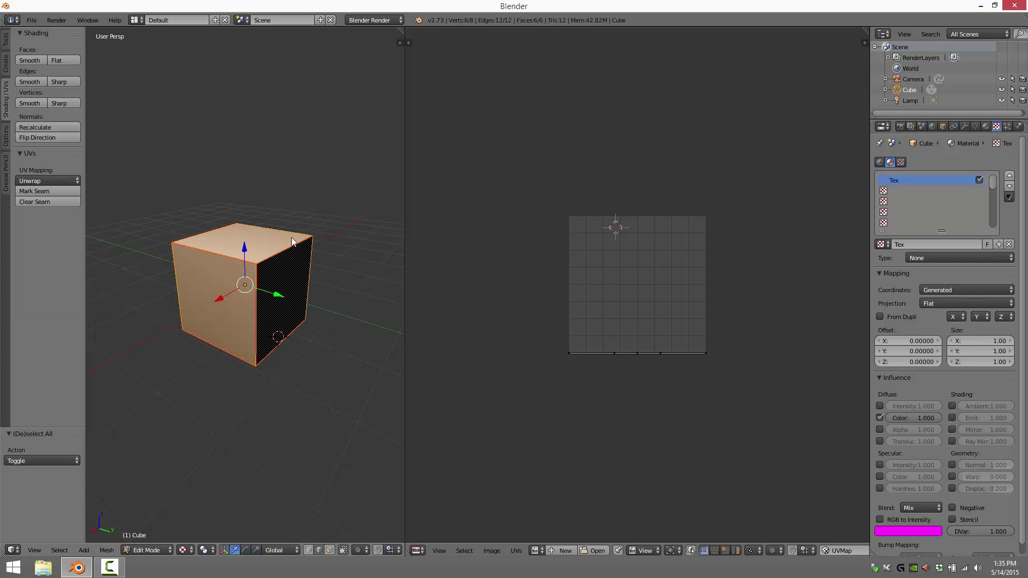
{"action": "left_click", "coordinate": [38, 183]}
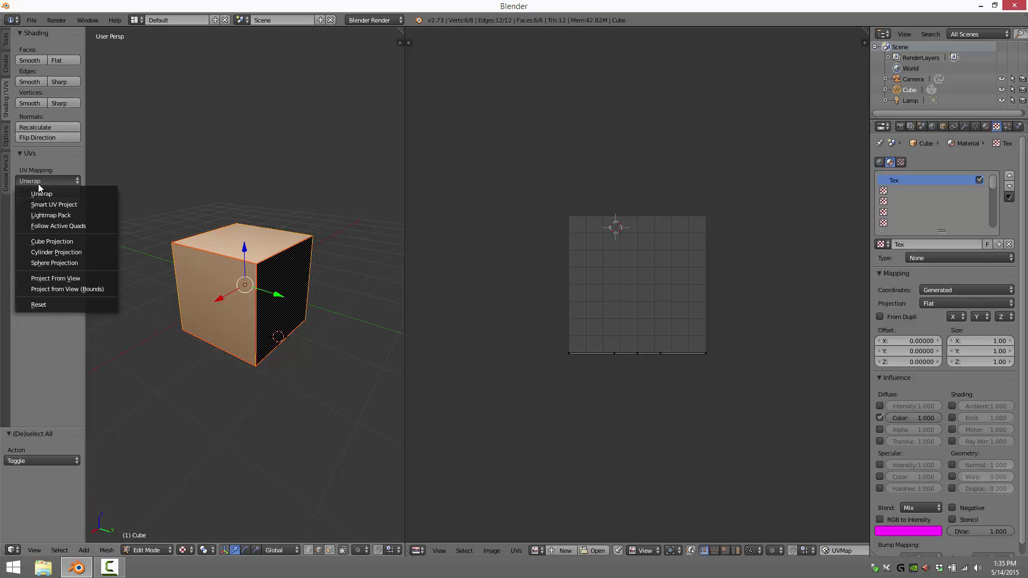
{"action": "left_click", "coordinate": [37, 184]}
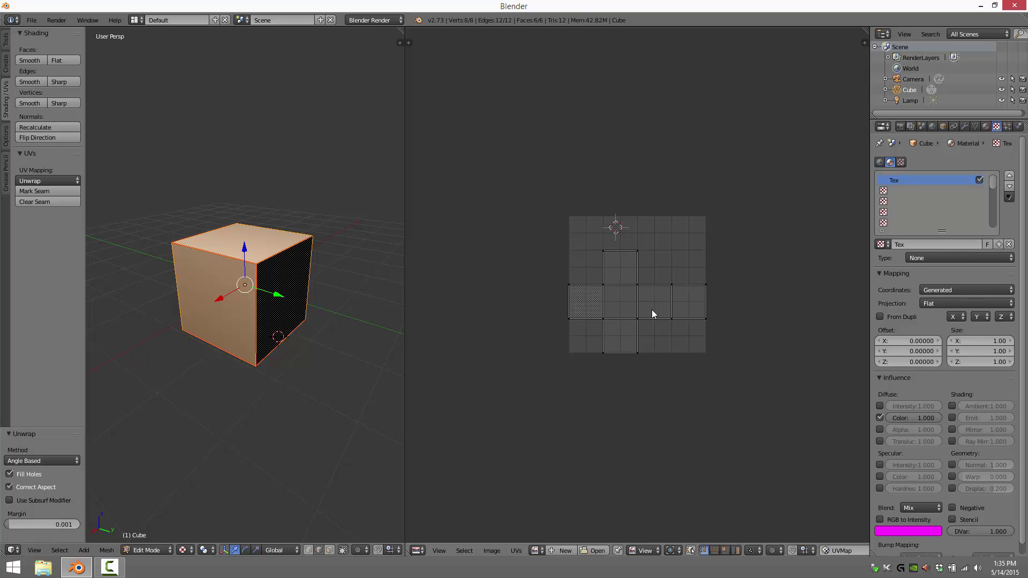
{"action": "scroll", "coordinate": [690, 294], "scroll_direction": "up", "scroll_amount": 3}
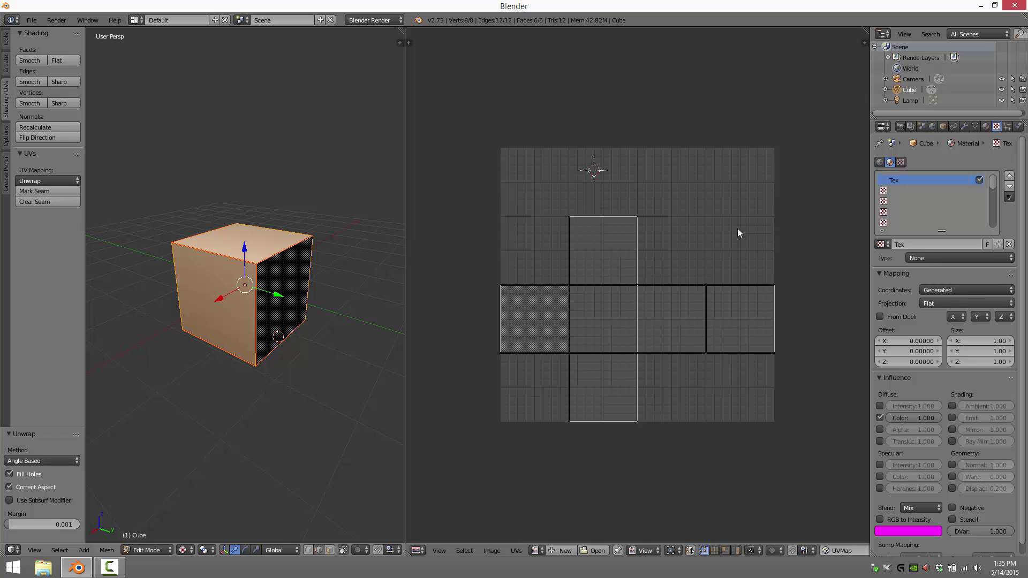
Box-select all UVs, rotate the cross about 90°, move it, and scale it to 0.875.
{"action": "key", "text": "b"}
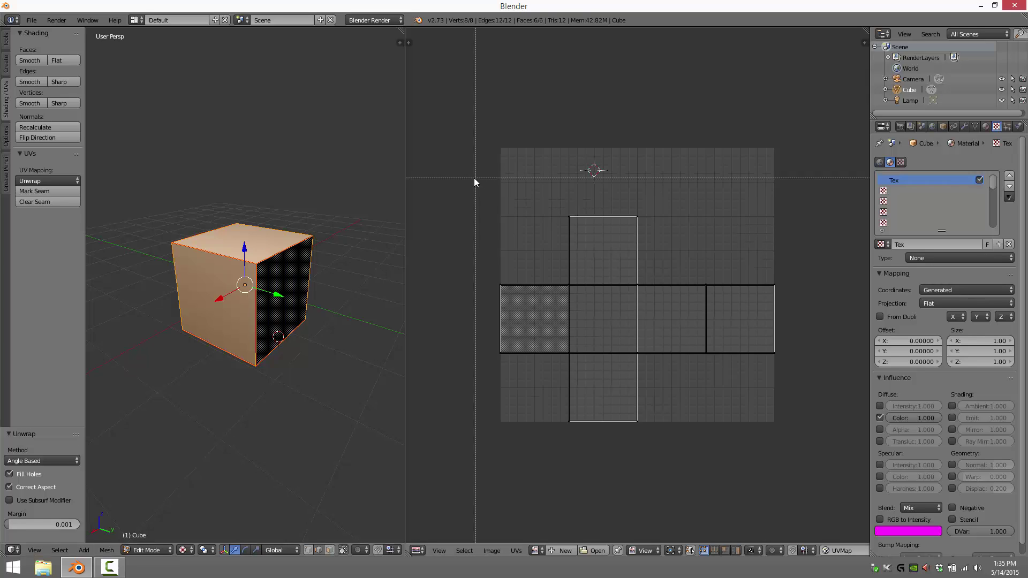
{"action": "left_click_drag", "start_coordinate": [474, 178], "coordinate": [809, 467]}
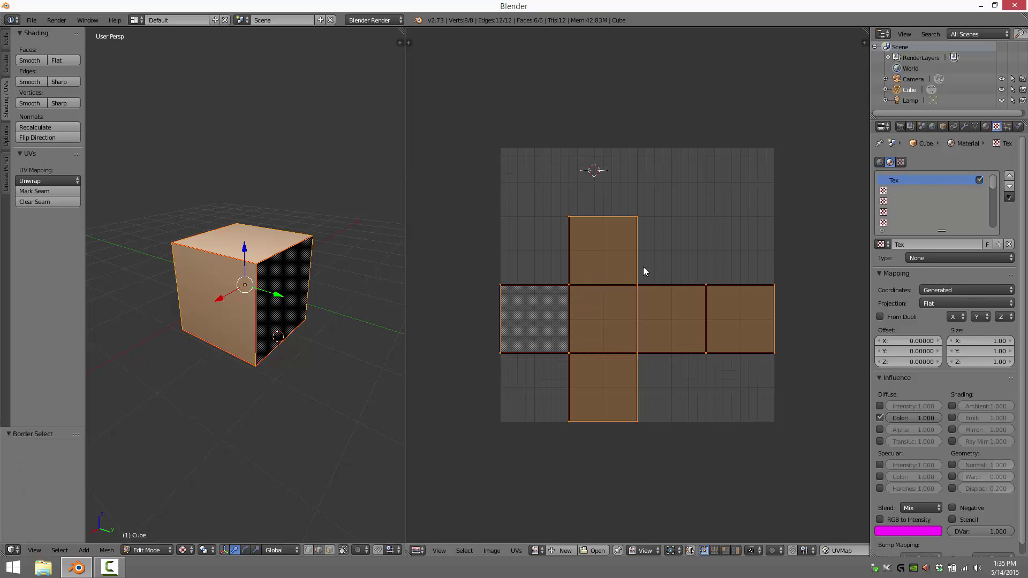
{"action": "key", "text": "r"}
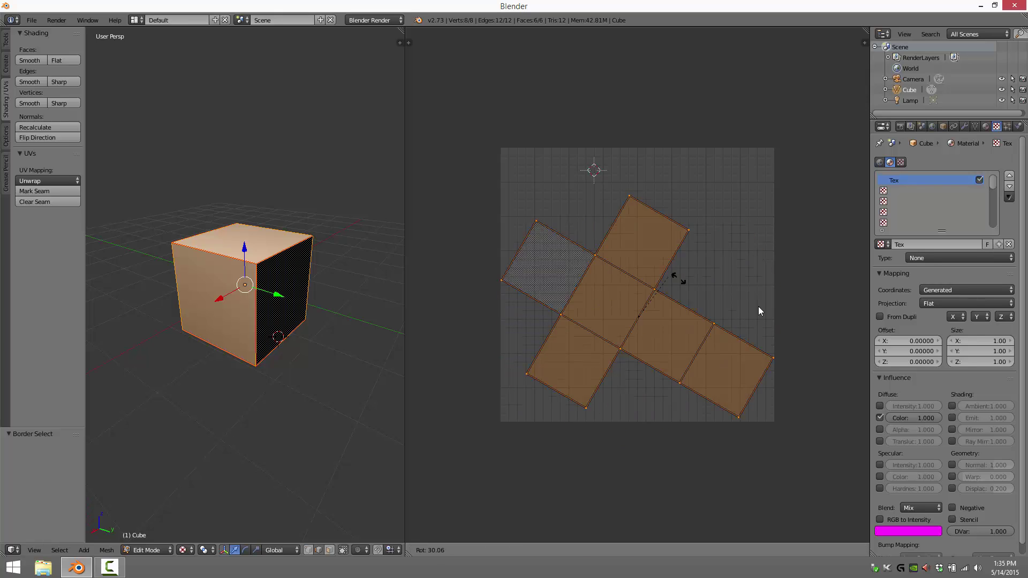
{"action": "left_click", "coordinate": [793, 338]}
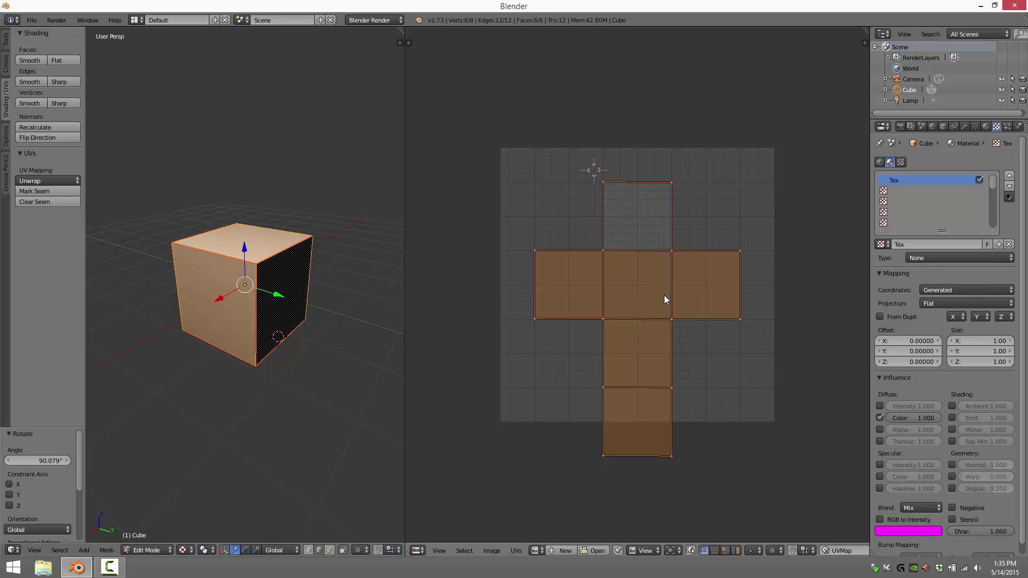
{"action": "key", "text": "g"}
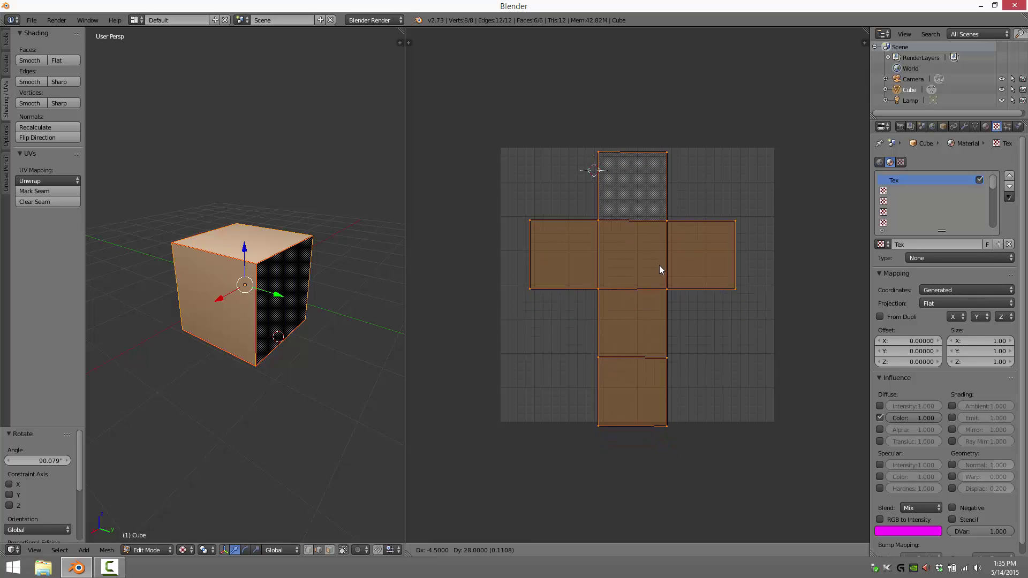
{"action": "left_click", "coordinate": [660, 262]}
{"action": "key", "text": "s"}
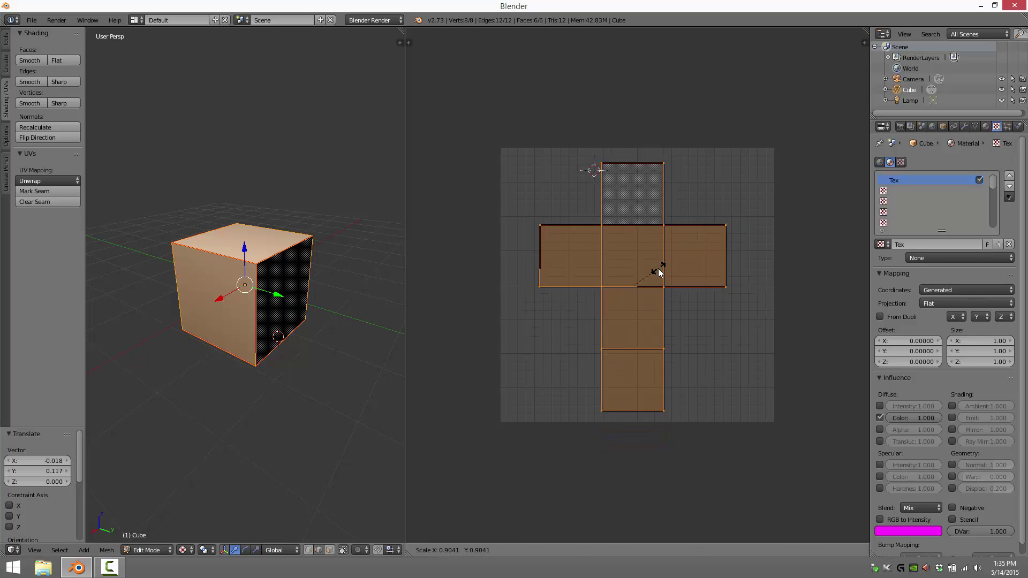
{"action": "left_click", "coordinate": [657, 269]}
Apply a small corrective rotation to the UV cross, then deselect all but one corner vertex.
{"action": "scroll", "coordinate": [658, 269], "scroll_direction": "up", "scroll_amount": 2}
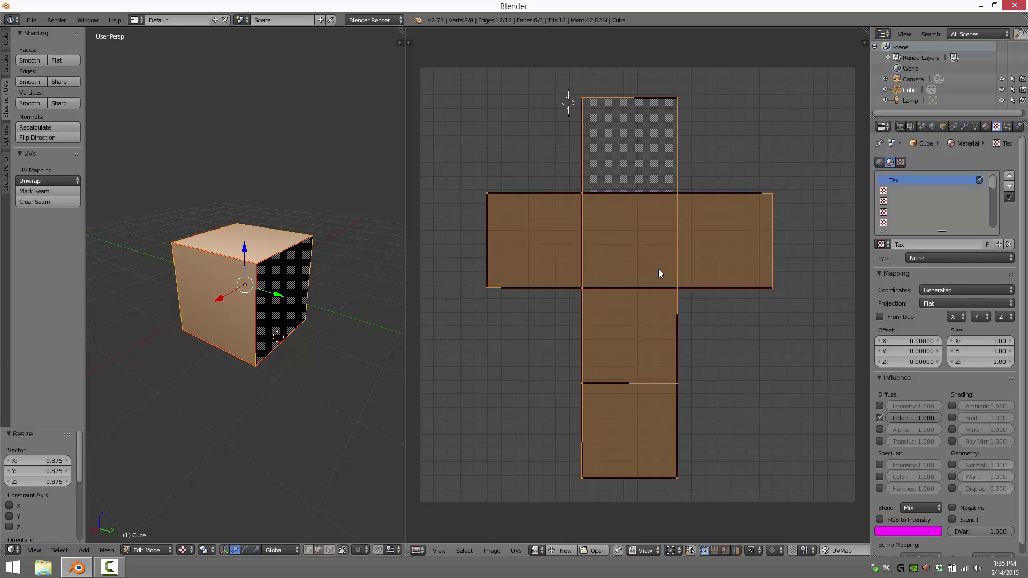
{"action": "key", "text": "r"}
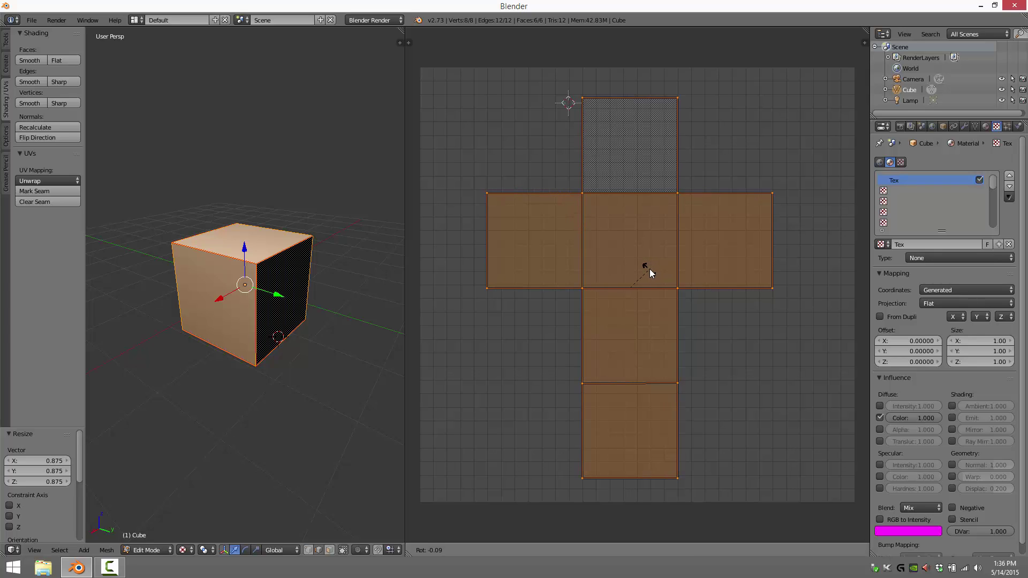
{"action": "left_click", "coordinate": [650, 269]}
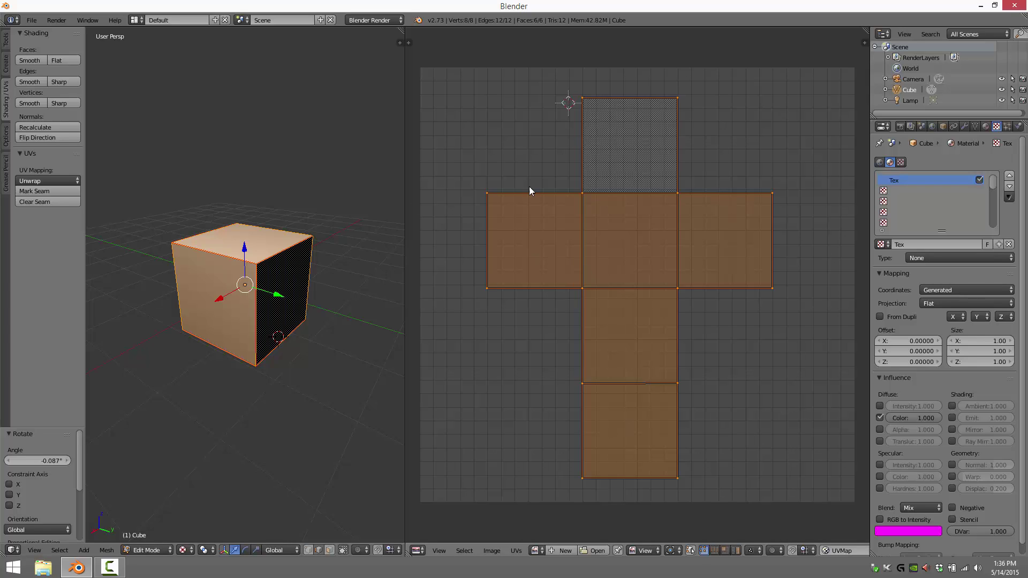
{"action": "right_click", "coordinate": [494, 190]}
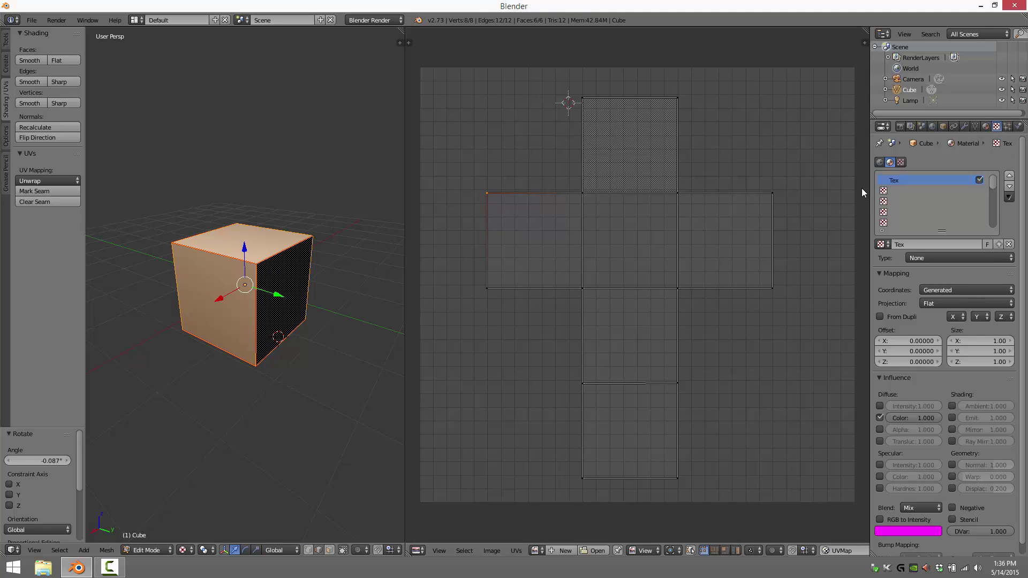
Widen the Properties area, reselect all UV faces, and show the Tex texture's type list.
{"action": "left_click_drag", "start_coordinate": [870, 188], "coordinate": [823, 190]}
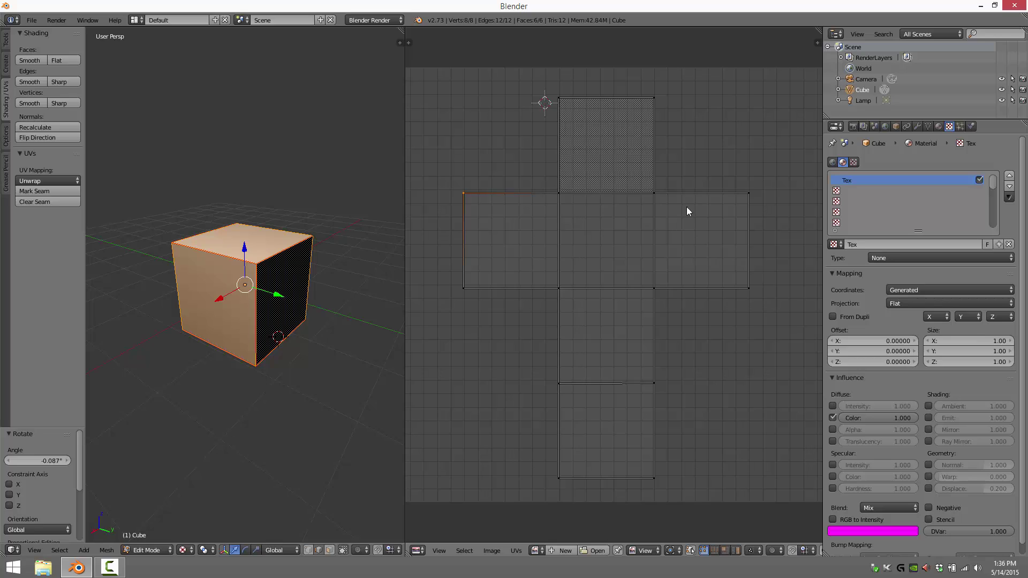
{"action": "key", "text": "a"}
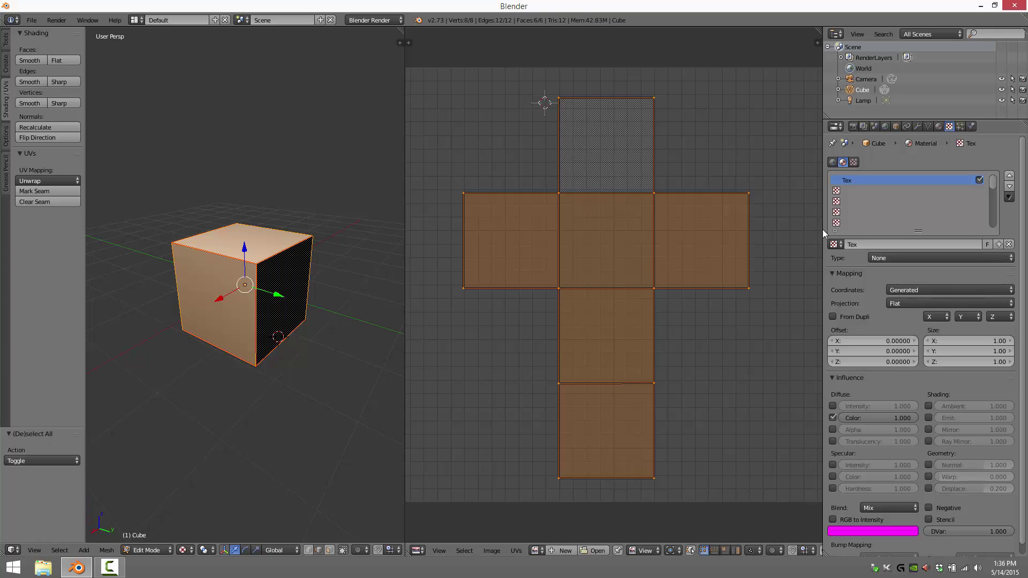
{"action": "left_click_drag", "start_coordinate": [822, 230], "coordinate": [796, 230]}
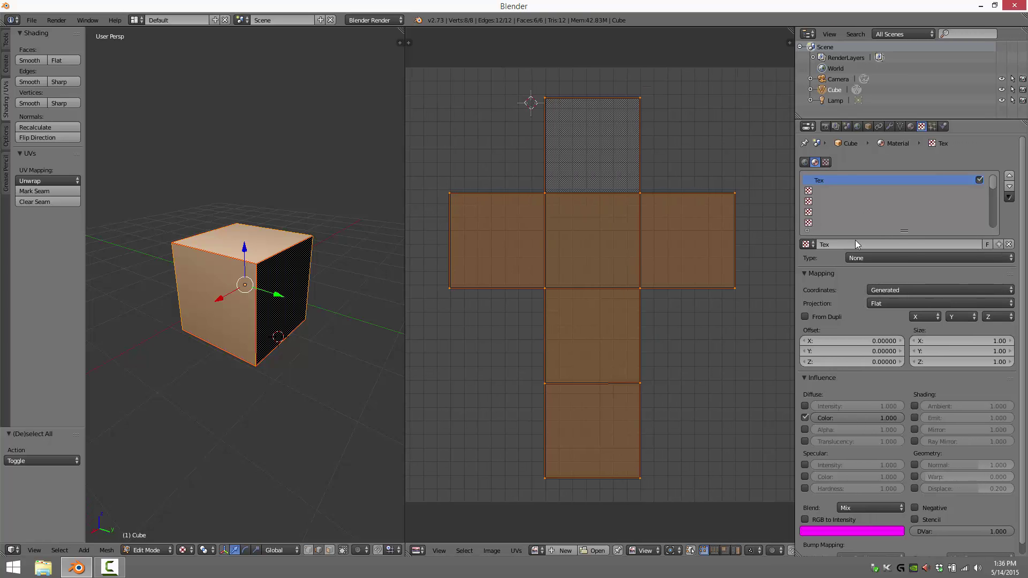
{"action": "left_click", "coordinate": [1001, 258]}
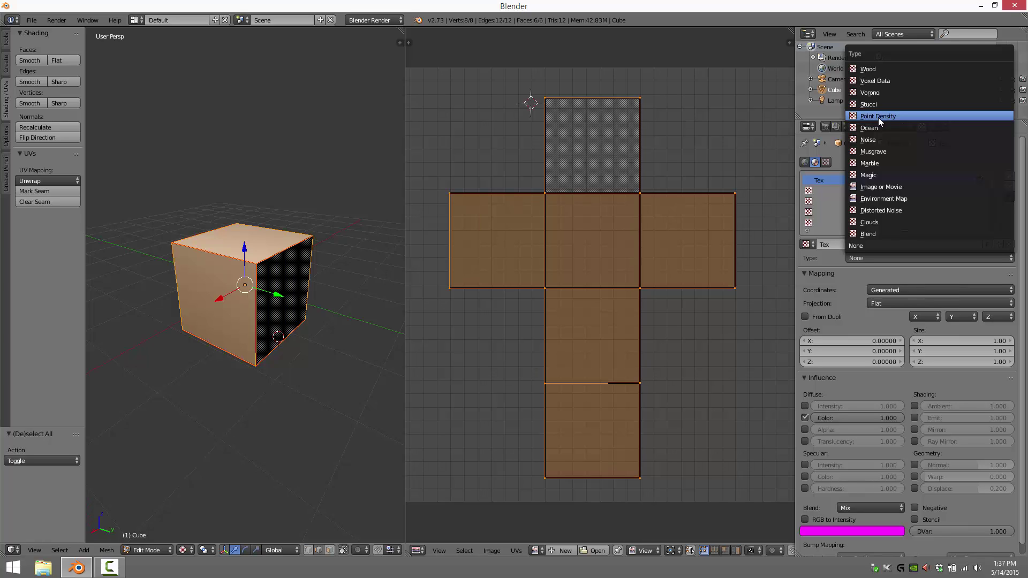
Set the Tex texture's type to Image or Movie.
{"action": "left_click", "coordinate": [923, 187]}
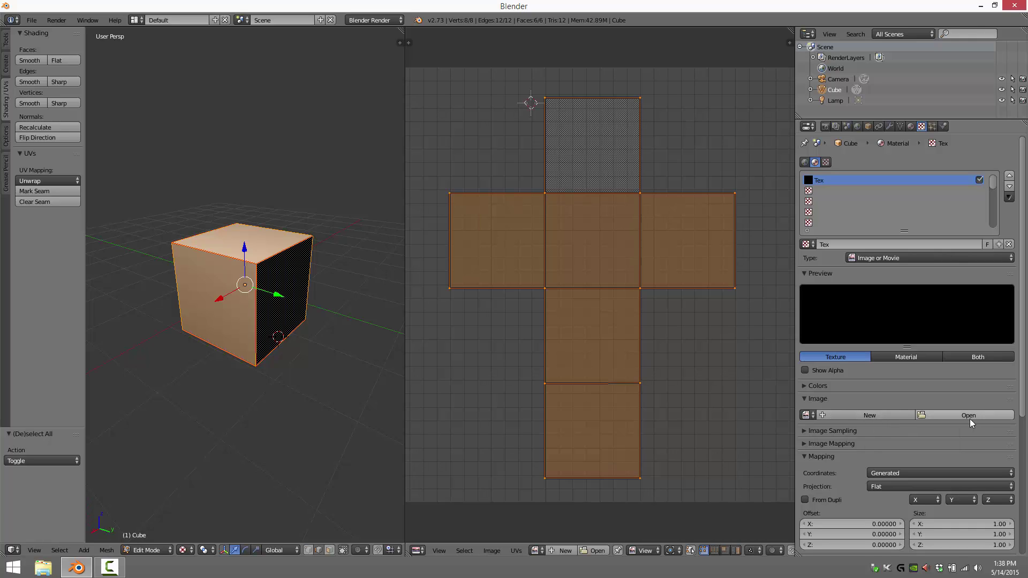
Start a new image for the Tex texture and name it ImageTexture.
{"action": "left_click", "coordinate": [868, 416]}
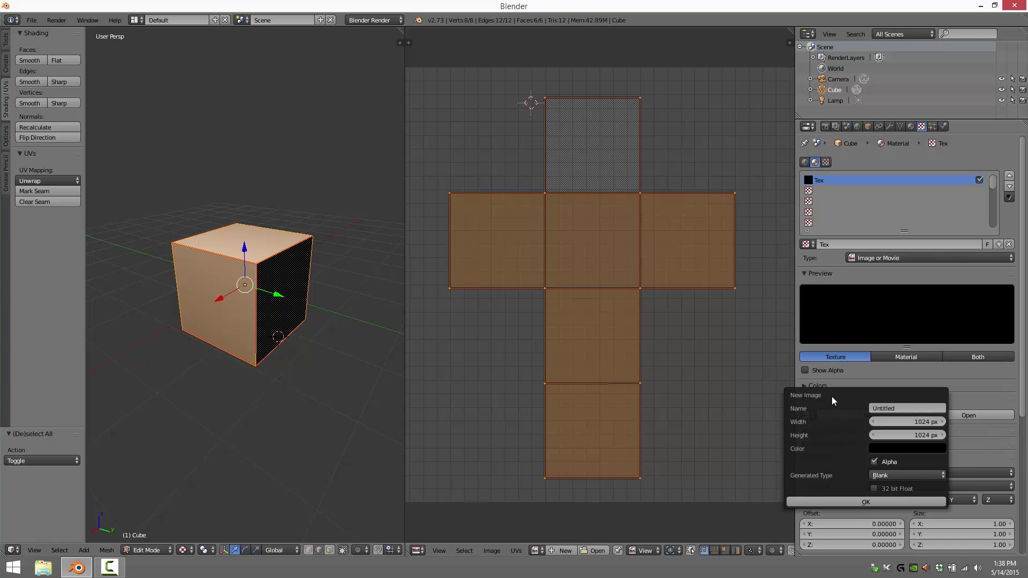
{"action": "left_click", "coordinate": [917, 409]}
{"action": "type", "text": "C"}
{"action": "type", "text": "Image"}
{"action": "type", "text": "Texture"}
Confirm the ImageTexture name and set its fill colour to full white, keeping Generated Type Blank.
{"action": "key", "text": "Return"}
{"action": "left_click", "coordinate": [907, 449]}
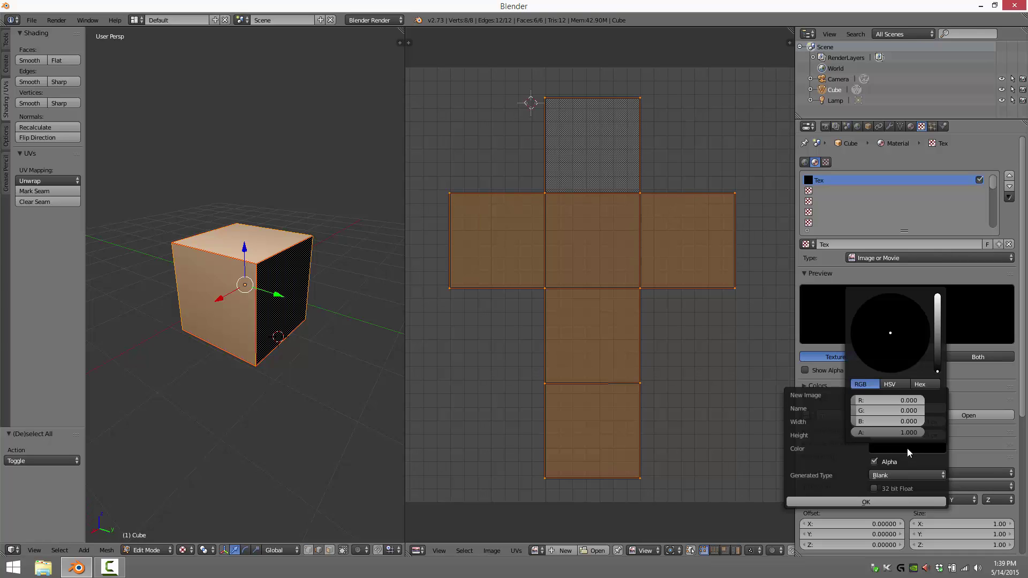
{"action": "left_click", "coordinate": [940, 298]}
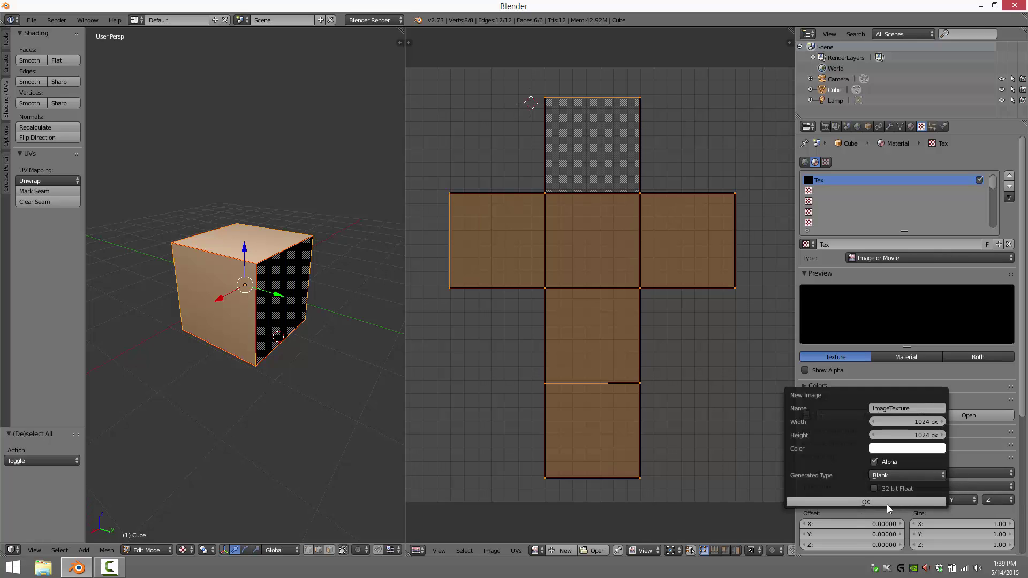
{"action": "left_click", "coordinate": [900, 475]}
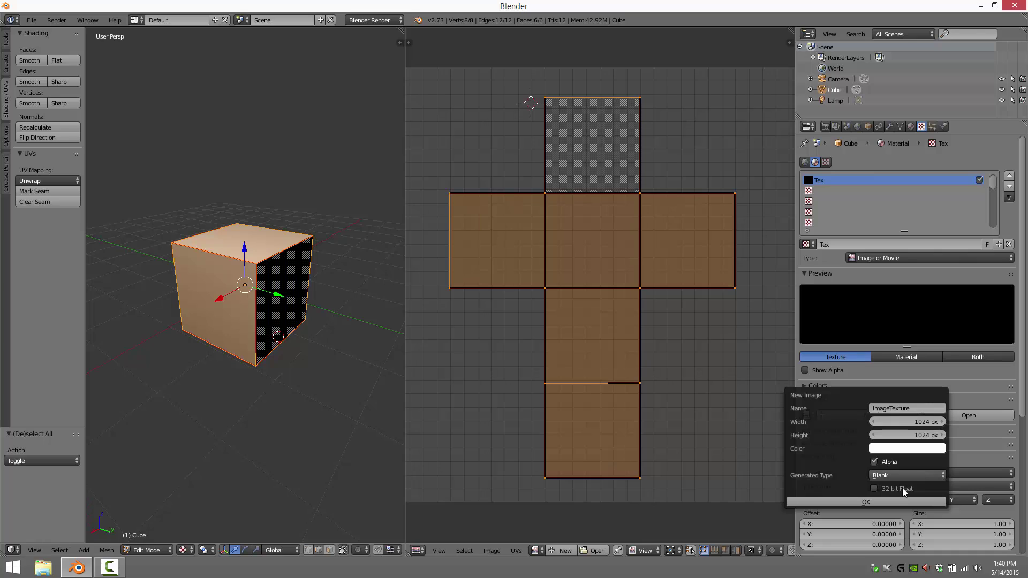
Generate the white 1024 × 1024 ImageTexture and display it behind the UV cross in the UV editor.
{"action": "left_click", "coordinate": [867, 502]}
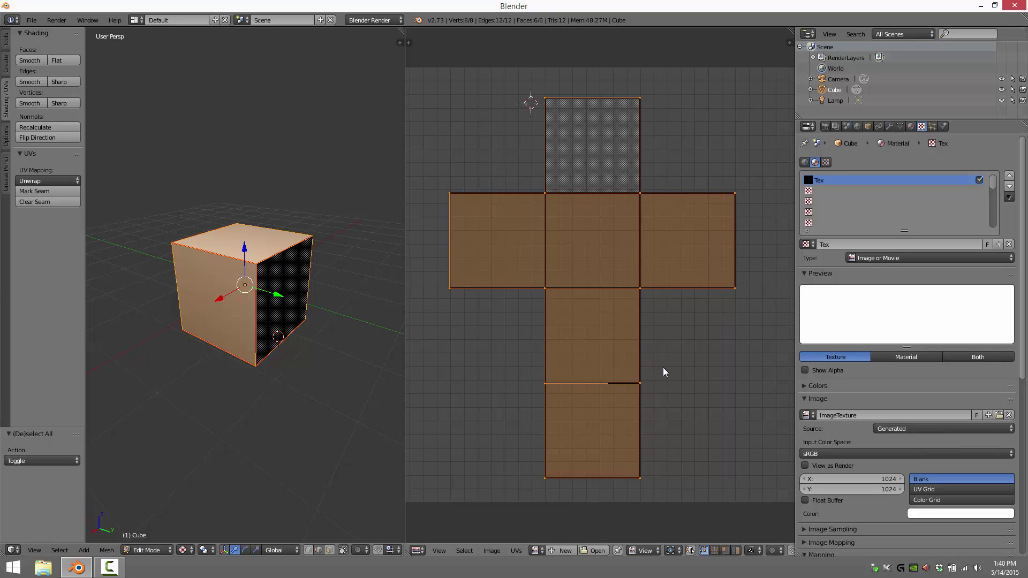
{"action": "left_click", "coordinate": [536, 550]}
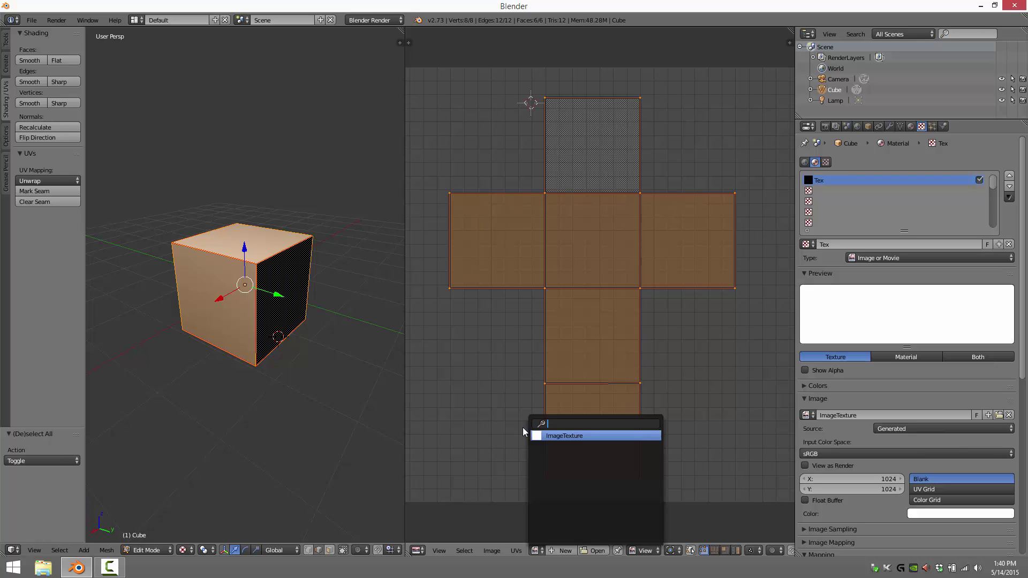
{"action": "left_click", "coordinate": [570, 436]}
{"action": "scroll", "coordinate": [719, 380], "scroll_direction": "down", "scroll_amount": 5}
{"action": "scroll", "coordinate": [720, 381], "scroll_direction": "down", "scroll_amount": 1}
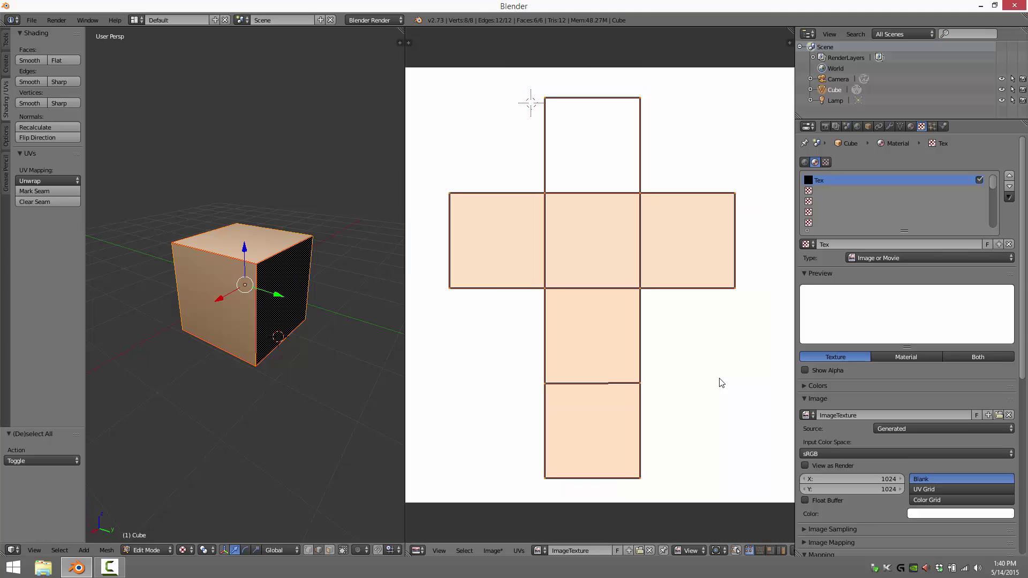
{"action": "scroll", "coordinate": [670, 383], "scroll_direction": "down", "scroll_amount": 1}
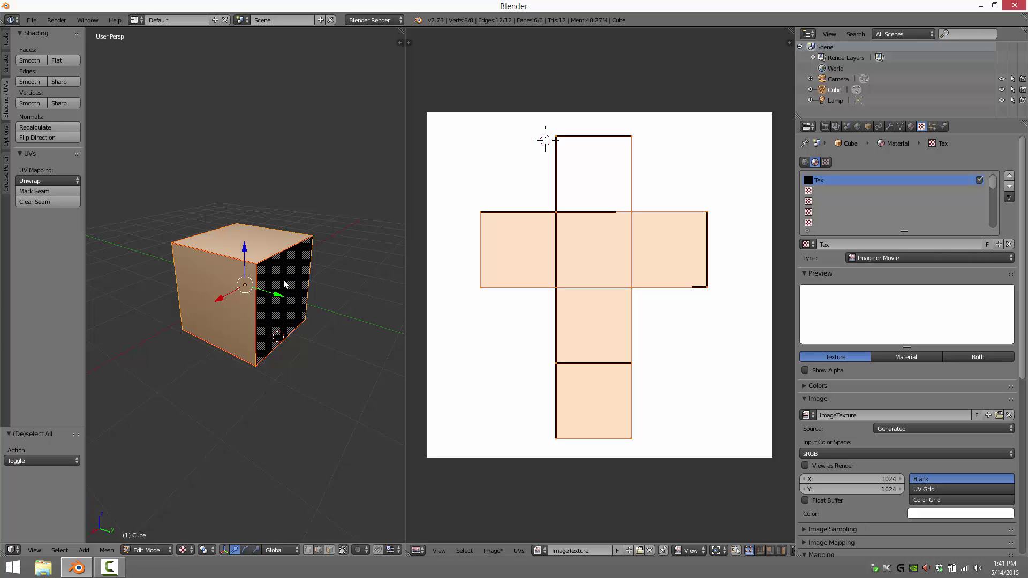
{"action": "scroll", "coordinate": [306, 382], "scroll_direction": "down", "scroll_amount": 3}
{"action": "scroll", "coordinate": [306, 378], "scroll_direction": "down", "scroll_amount": 2}
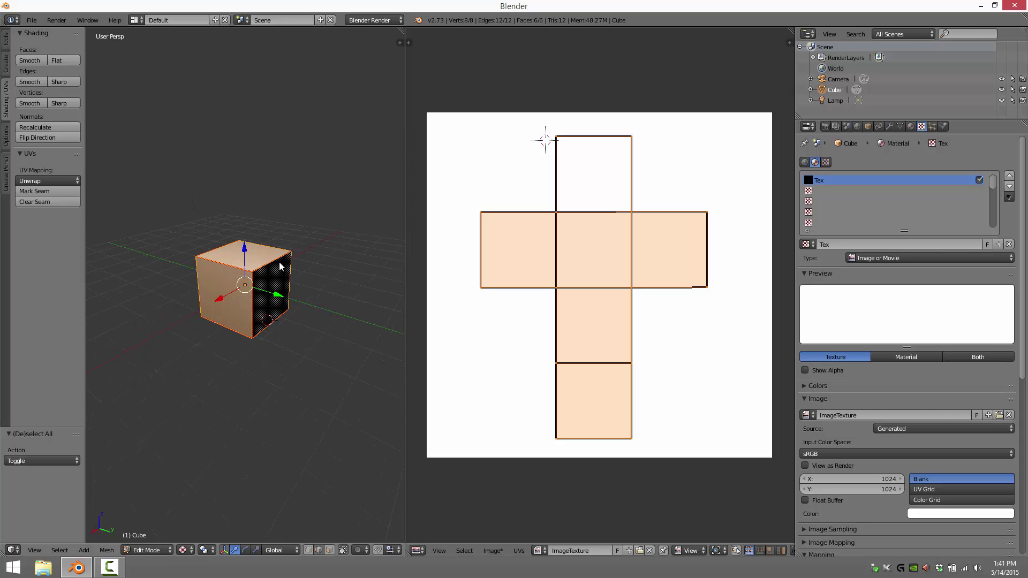
{"action": "scroll", "coordinate": [279, 266], "scroll_direction": "down", "scroll_amount": 3}
{"action": "scroll", "coordinate": [298, 259], "scroll_direction": "up", "scroll_amount": 4}
{"action": "scroll", "coordinate": [280, 289], "scroll_direction": "down", "scroll_amount": 2}
{"action": "scroll", "coordinate": [277, 283], "scroll_direction": "up", "scroll_amount": 5}
{"action": "scroll", "coordinate": [277, 282], "scroll_direction": "down", "scroll_amount": 3}
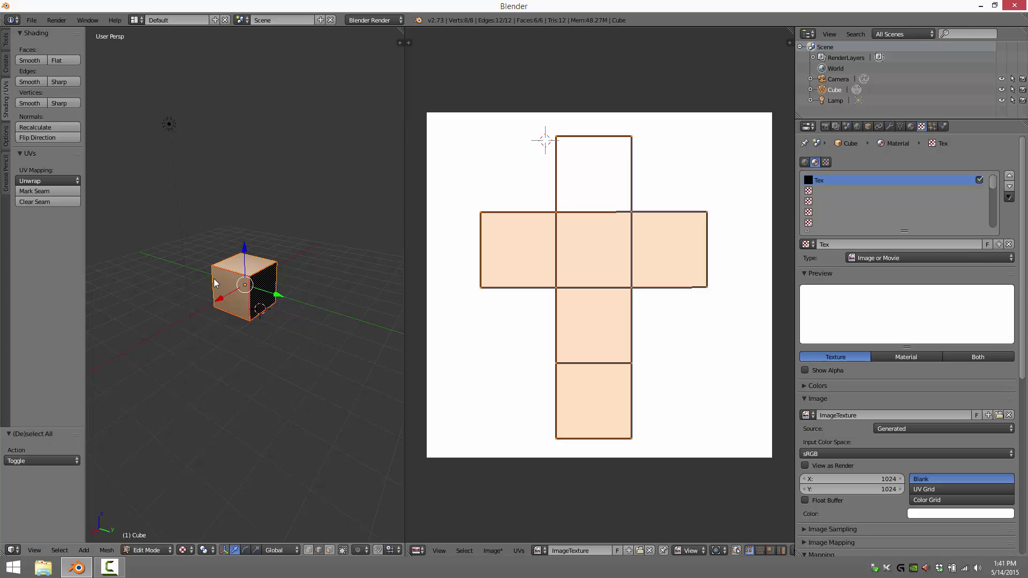
Switch to Object Mode, select and move the lamp, then delete it.
{"action": "key", "text": "Tab"}
{"action": "right_click", "coordinate": [169, 124]}
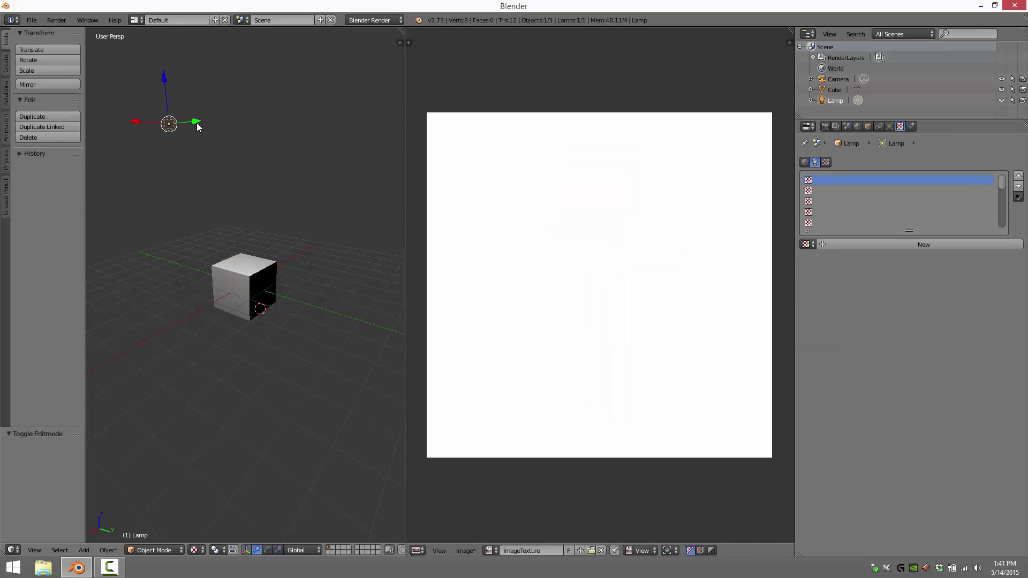
{"action": "left_click_drag", "start_coordinate": [197, 123], "coordinate": [326, 145]}
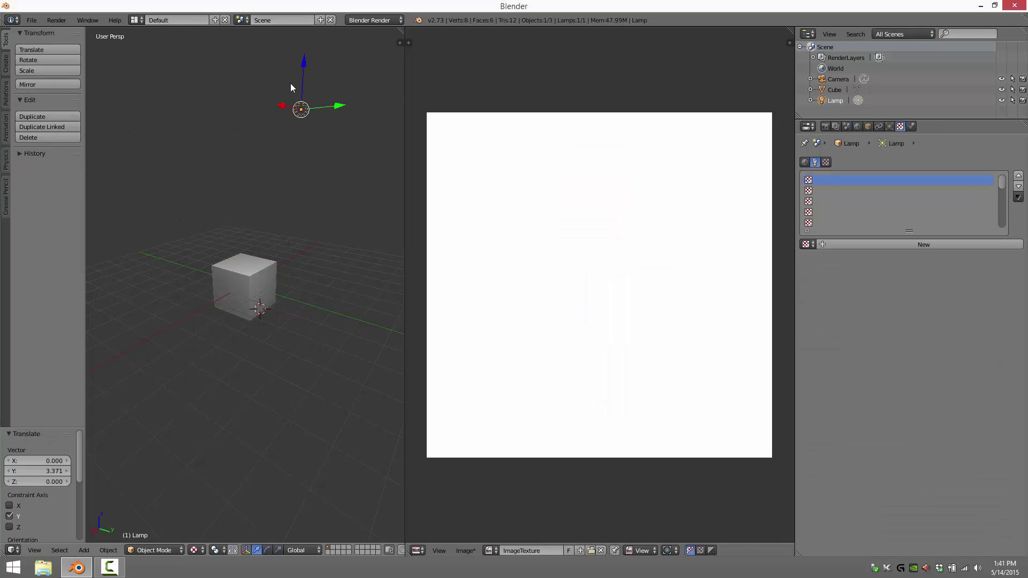
{"action": "mouse_move", "coordinate": [301, 92]}
{"action": "left_mouse_down"}
{"action": "mouse_move", "coordinate": [302, 227]}
{"action": "mouse_move", "coordinate": [317, 128]}
{"action": "mouse_move", "coordinate": [300, 239]}
{"action": "mouse_move", "coordinate": [289, 195]}
{"action": "mouse_move", "coordinate": [292, 107]}
{"action": "left_mouse_up"}
{"action": "left_click_drag", "start_coordinate": [326, 258], "coordinate": [229, 343]}
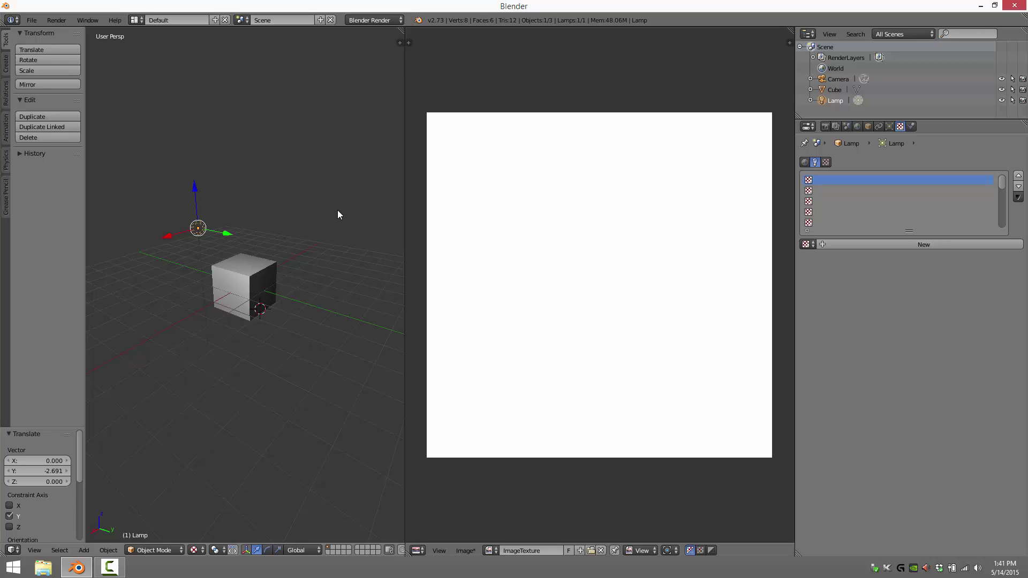
{"action": "key", "text": "x"}
{"action": "left_click", "coordinate": [186, 222]}
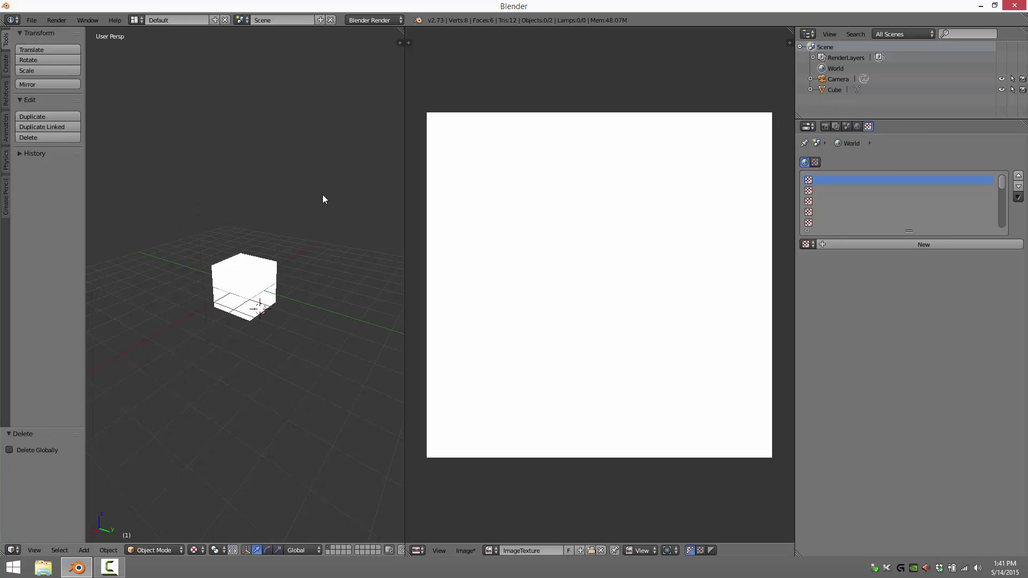
Select the cube and show its Material settings.
{"action": "scroll", "coordinate": [241, 276], "scroll_direction": "down", "scroll_amount": 2}
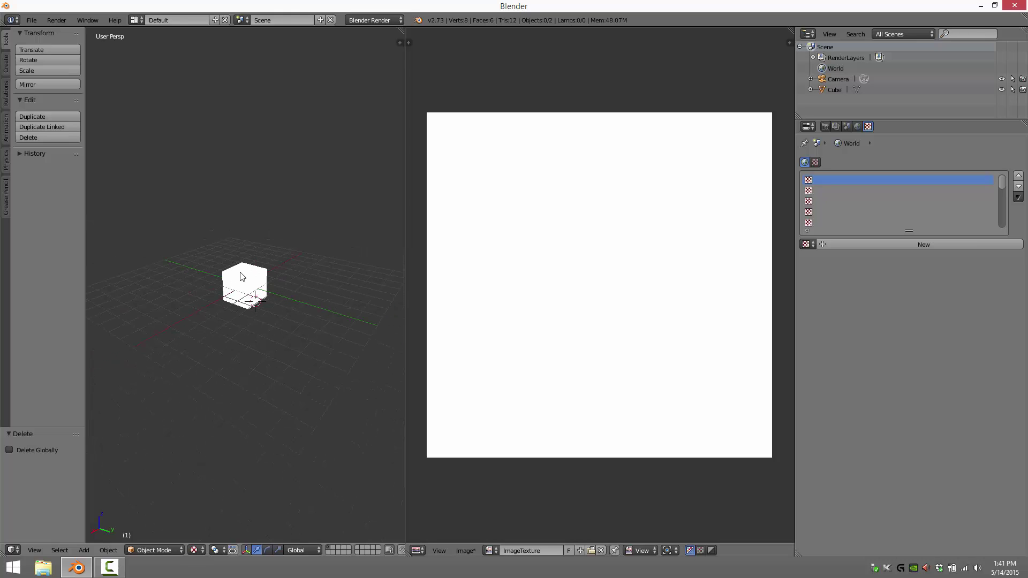
{"action": "scroll", "coordinate": [241, 276], "scroll_direction": "up", "scroll_amount": 2}
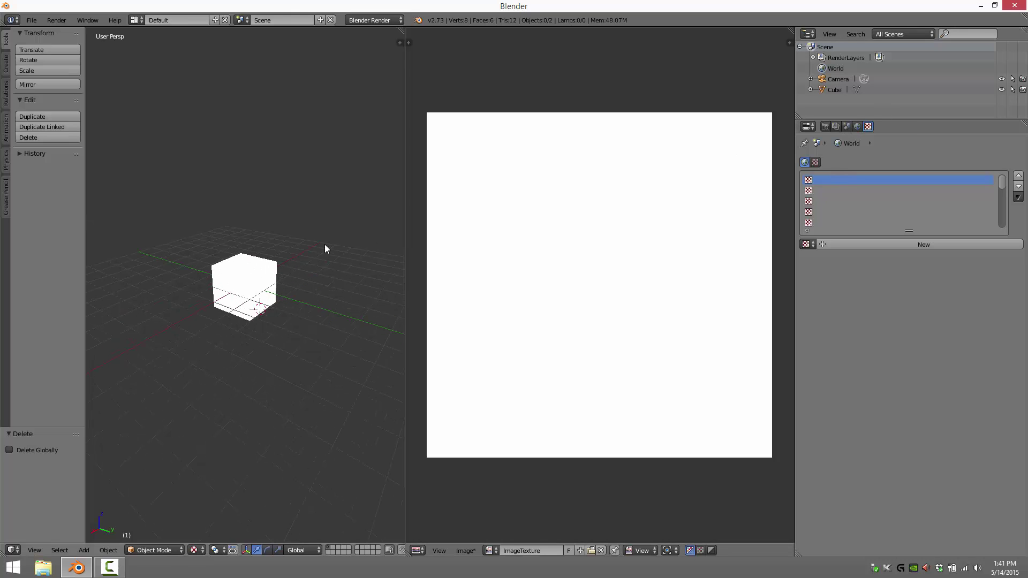
{"action": "right_click", "coordinate": [244, 281]}
{"action": "left_click", "coordinate": [911, 126]}
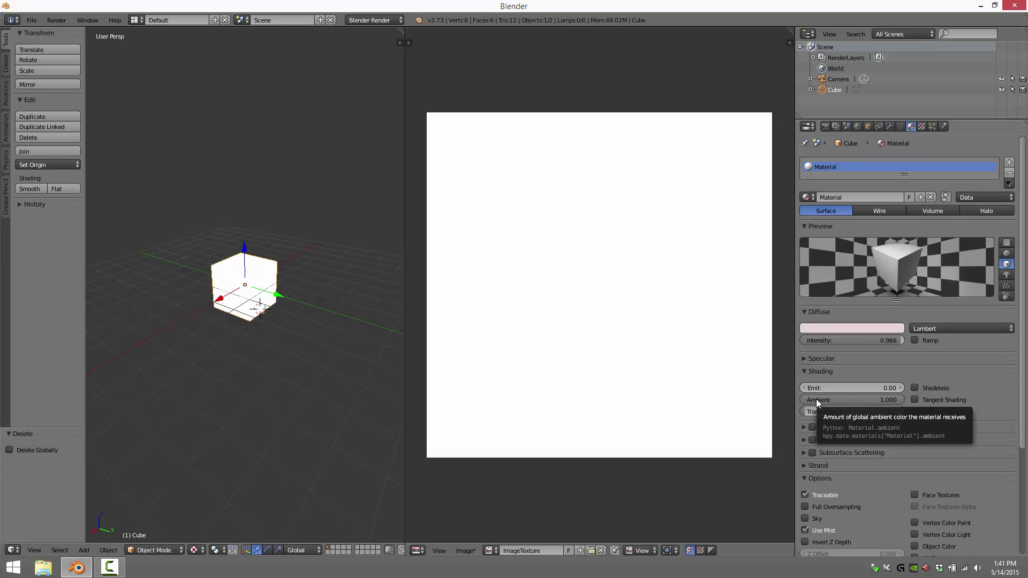
{"action": "scroll", "coordinate": [249, 381], "scroll_direction": "up", "scroll_amount": 1}
{"action": "scroll", "coordinate": [275, 252], "scroll_direction": "down", "scroll_amount": 2}
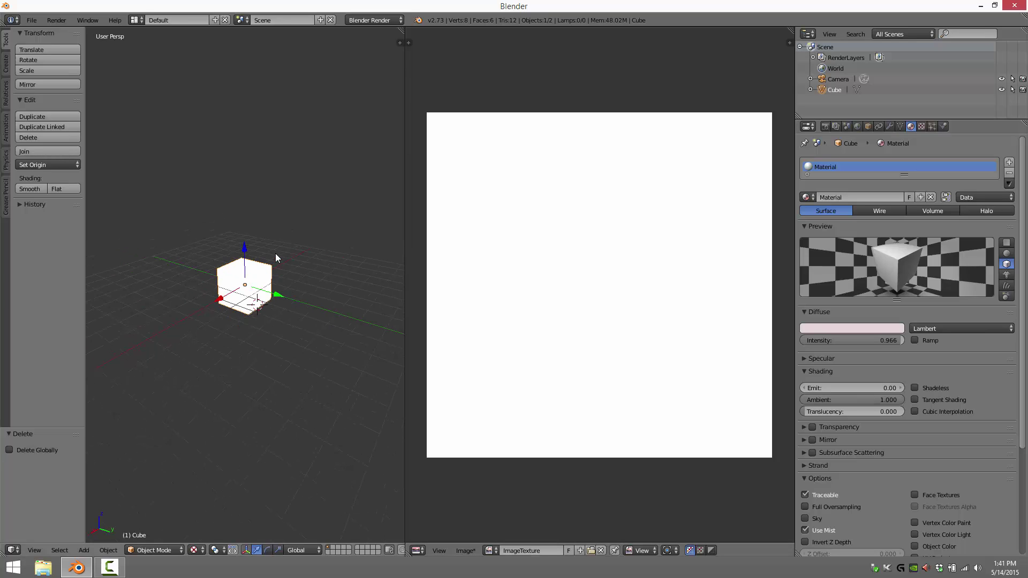
Undo the lamp deletion, select the cube, and make its material Shadeless.
{"action": "key", "text": "ctrl+z"}
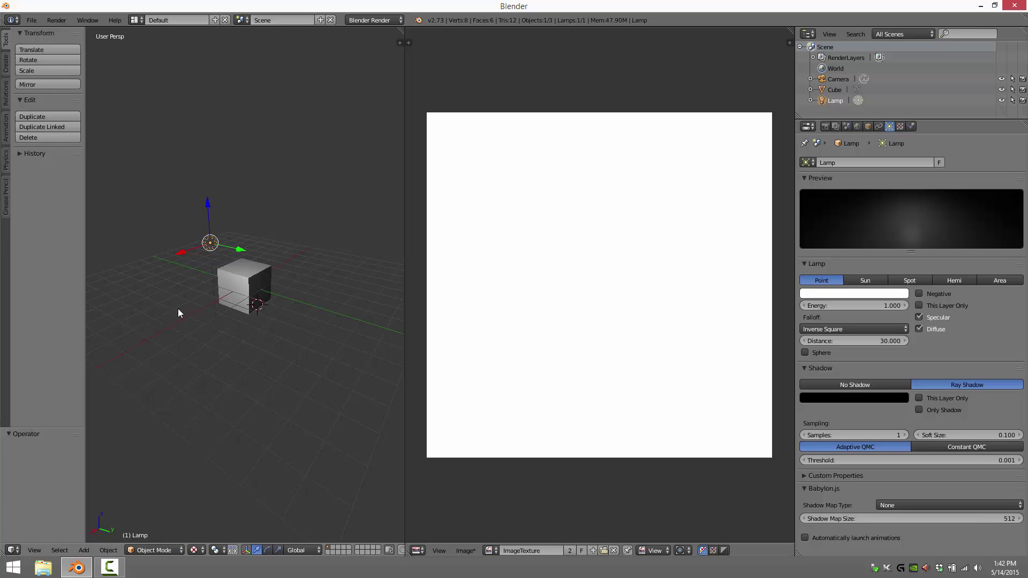
{"action": "right_click", "coordinate": [233, 266]}
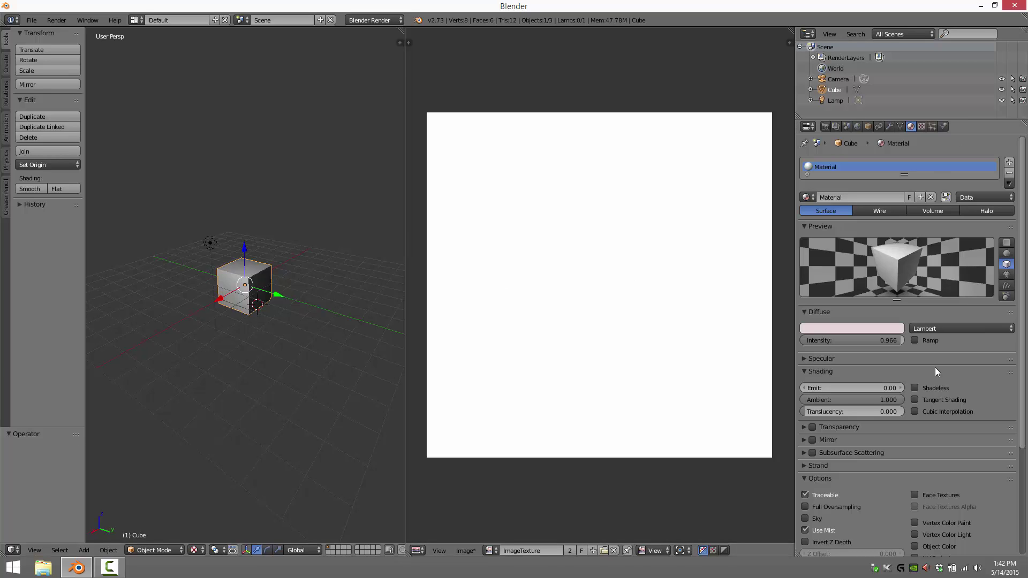
{"action": "left_click", "coordinate": [915, 387]}
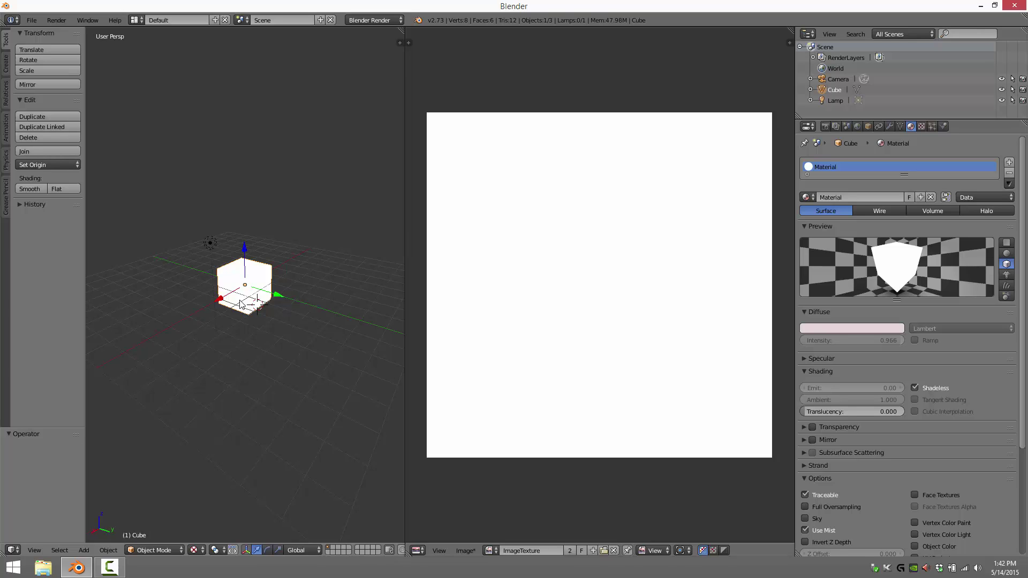
Switch the cube back into Edit Mode.
{"action": "left_click", "coordinate": [161, 550]}
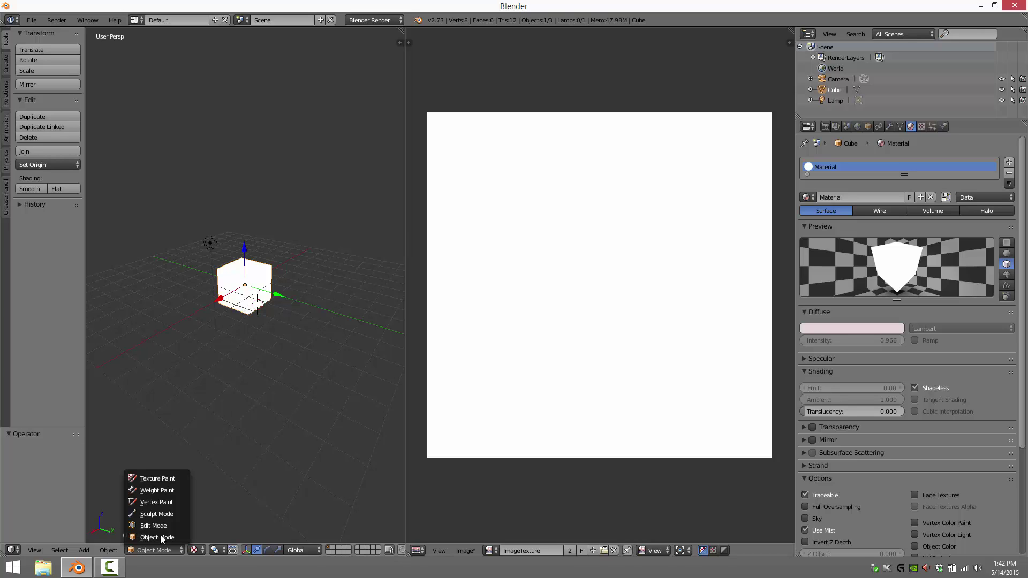
{"action": "left_click", "coordinate": [155, 525]}
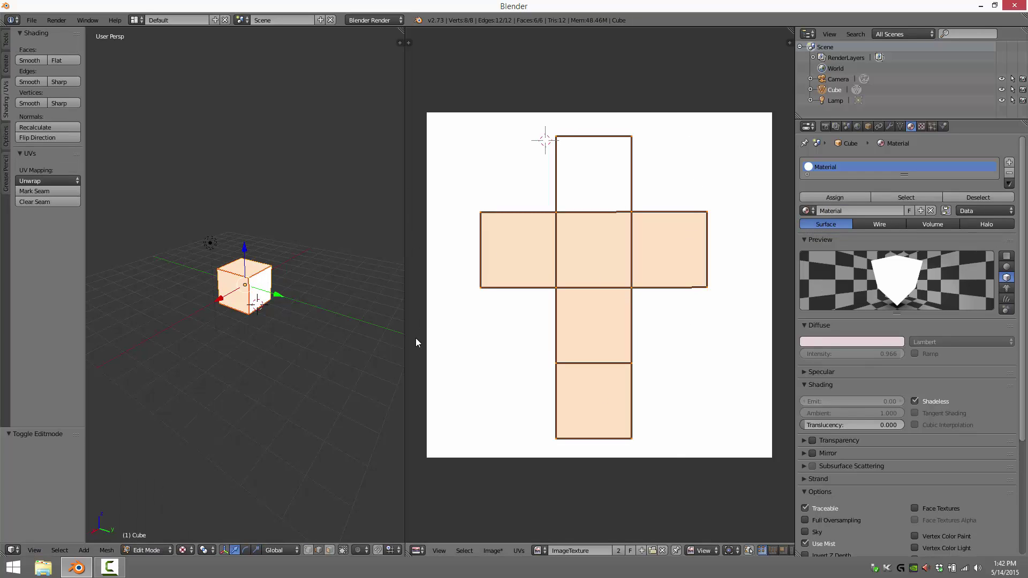
{"action": "left_click", "coordinate": [32, 20]}
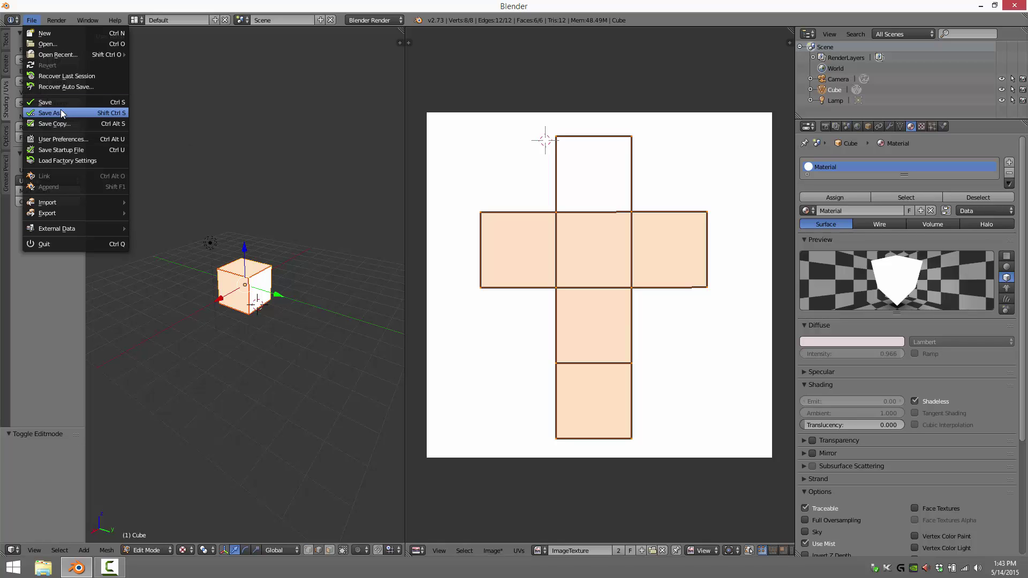
In Save As, go to c:\temp, then create and enter a new folder named Dice.
{"action": "left_click", "coordinate": [60, 112]}
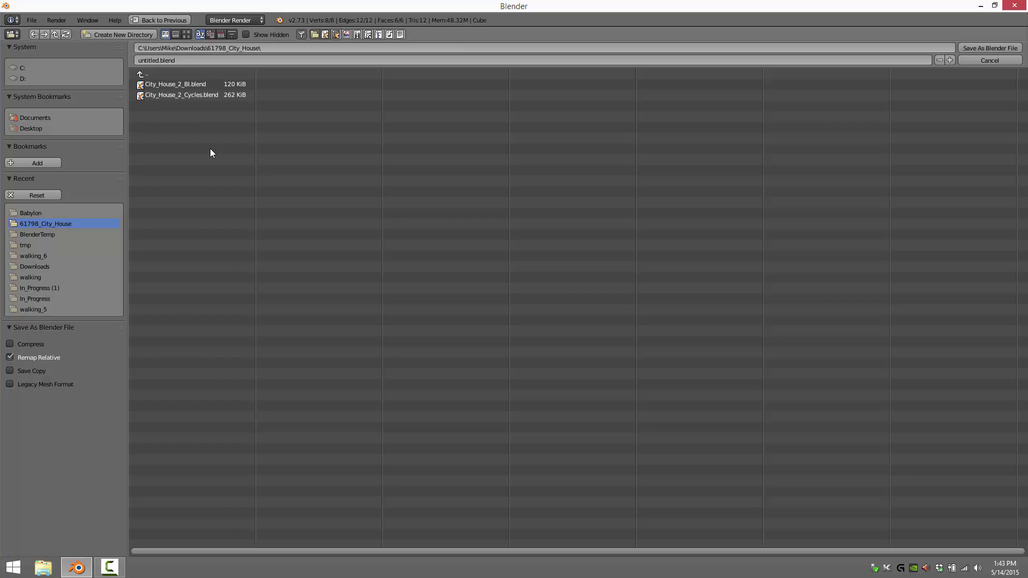
{"action": "left_click", "coordinate": [326, 49]}
{"action": "type", "text": "c:\\temp"}
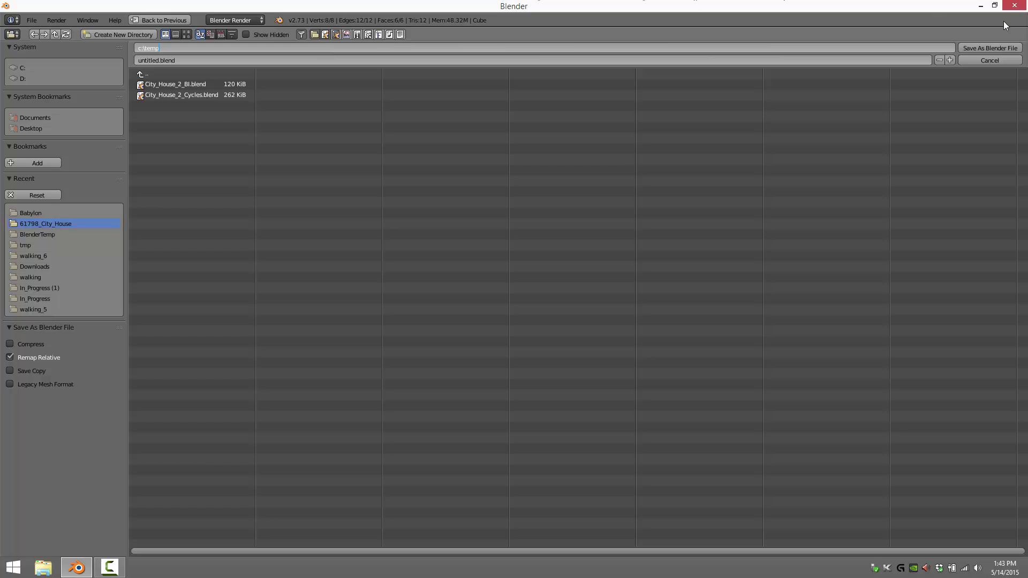
{"action": "key", "text": "Return"}
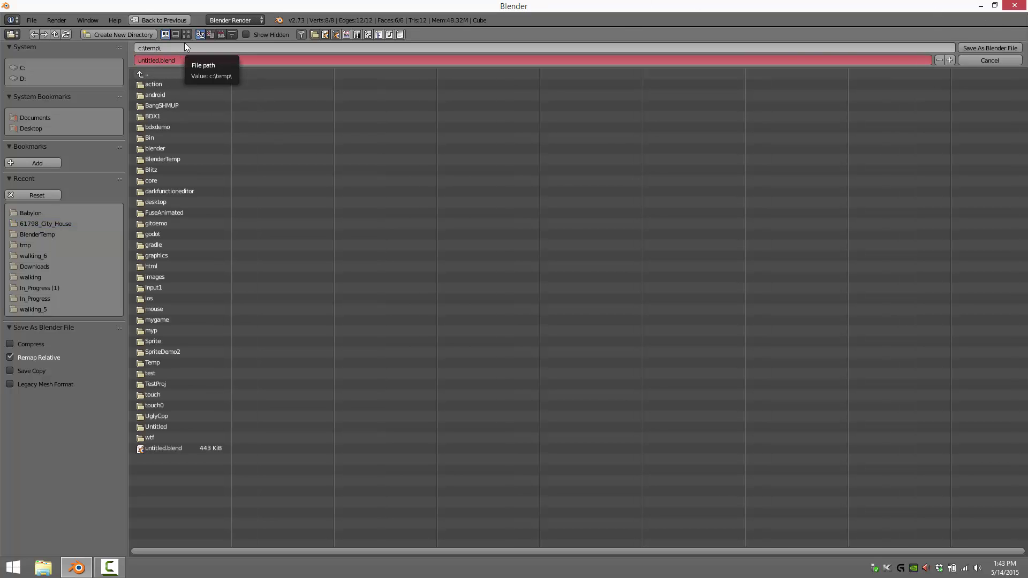
{"action": "left_click", "coordinate": [103, 35]}
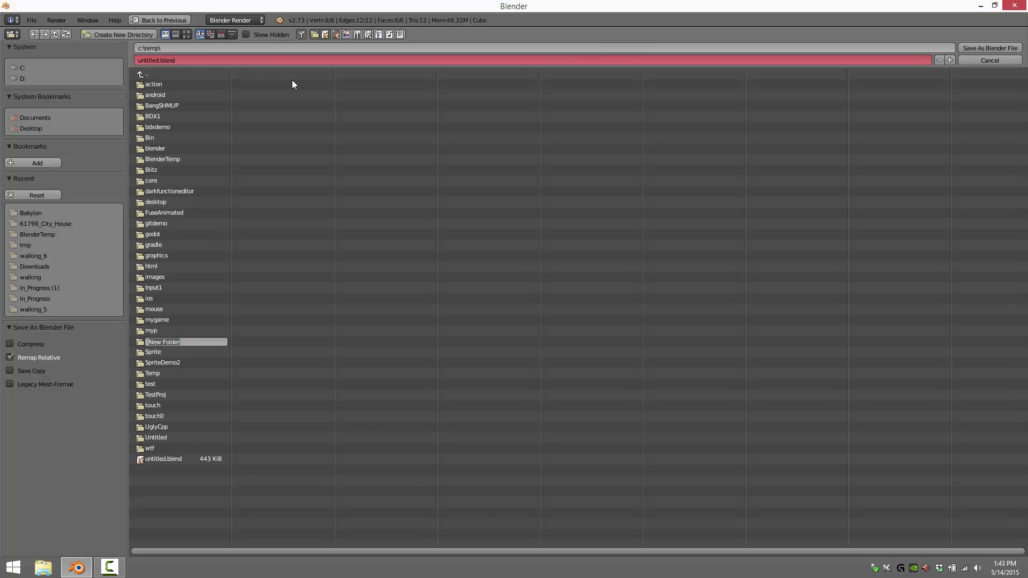
{"action": "left_click", "coordinate": [213, 342]}
{"action": "key", "text": "ctrl+a"}
{"action": "type", "text": "Dice"}
{"action": "key", "text": "Return"}
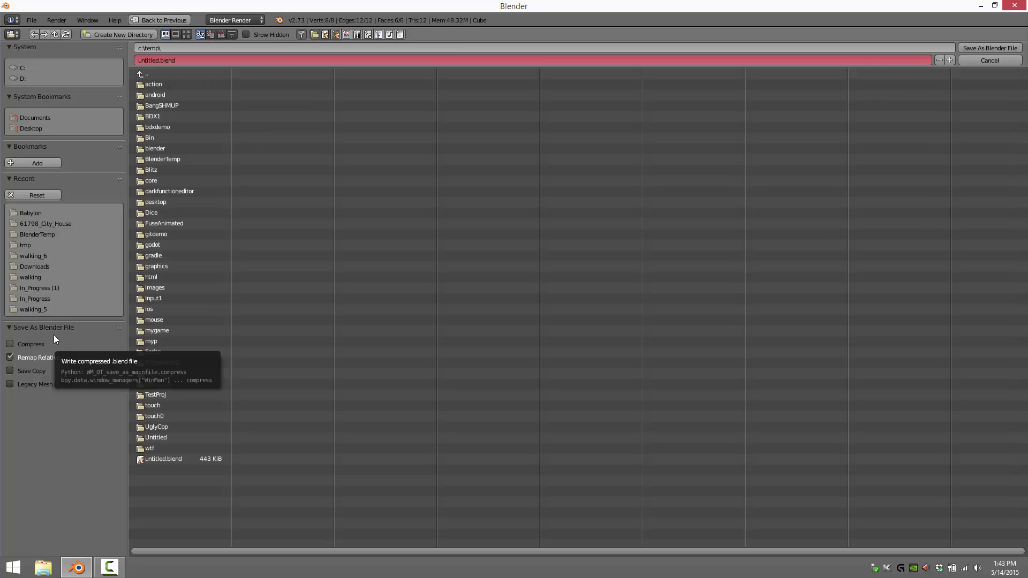
{"action": "left_click", "coordinate": [153, 213]}
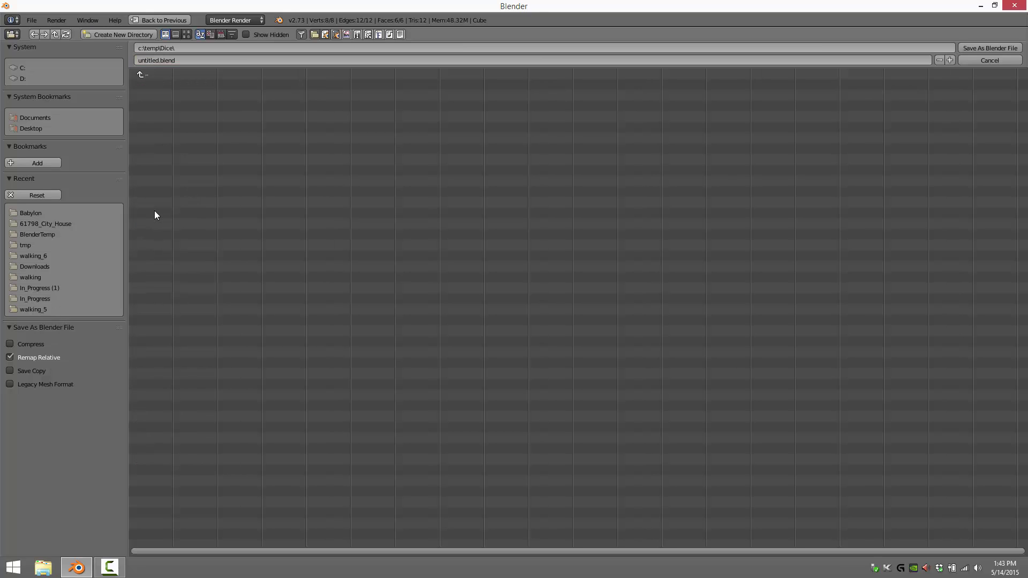
Save the scene as die.blend in the Dice folder.
{"action": "left_click", "coordinate": [213, 61]}
{"action": "type", "text": "die.blend"}
{"action": "key", "text": "Return"}
{"action": "left_click", "coordinate": [990, 48]}
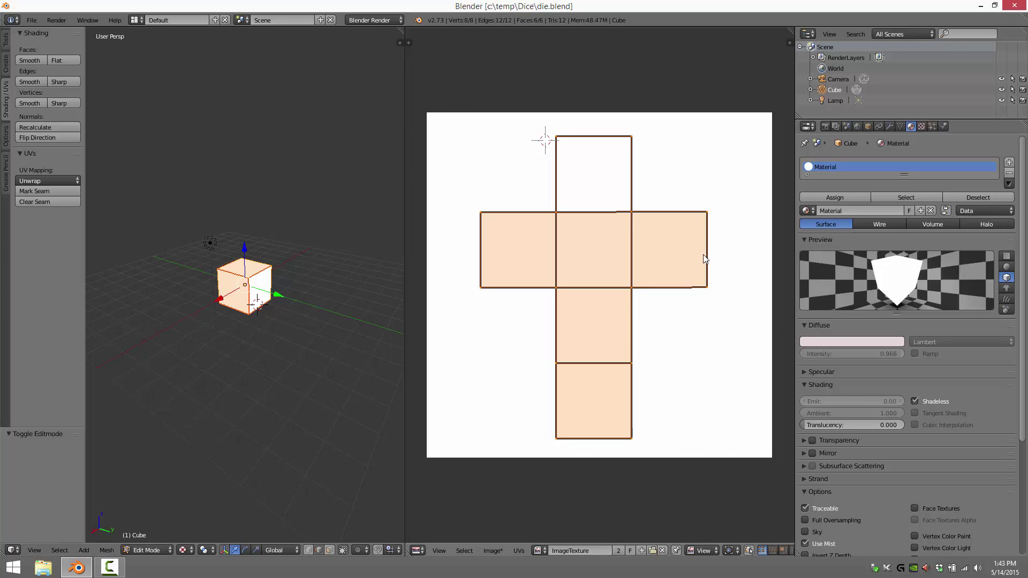
{"action": "left_click", "coordinate": [493, 550]}
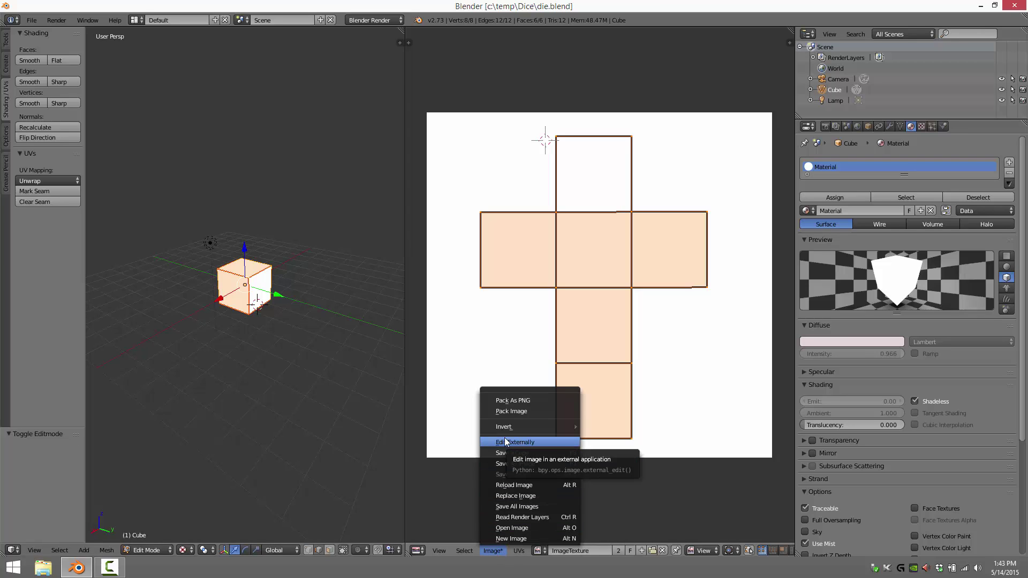
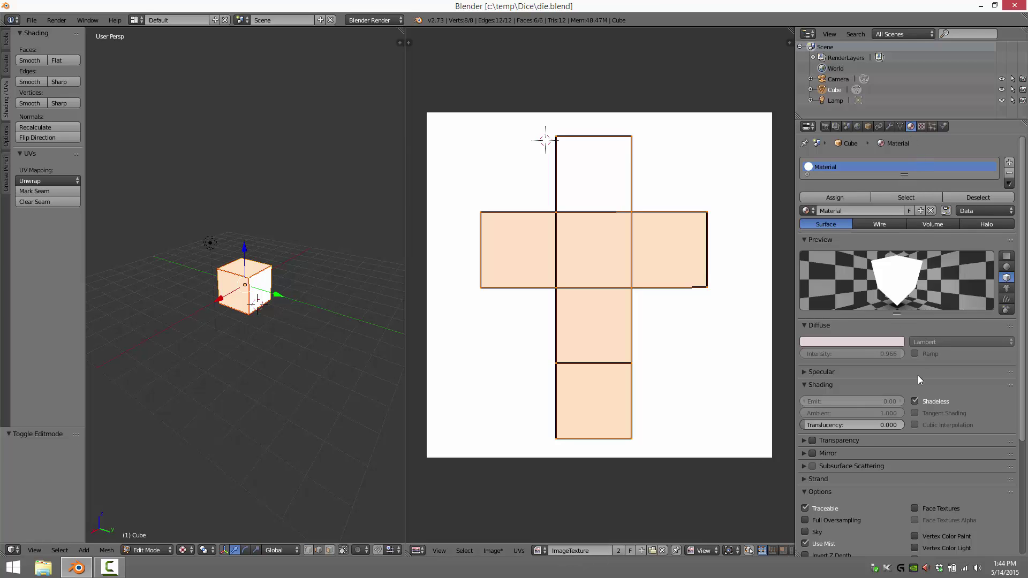
Save the cube's generated texture image as ImageTexture.png in the Dice folder with Save As Image.
{"action": "scroll", "coordinate": [918, 376], "scroll_direction": "down", "scroll_amount": 1}
{"action": "scroll", "coordinate": [918, 375], "scroll_direction": "up", "scroll_amount": 3}
{"action": "left_click", "coordinate": [921, 126]}
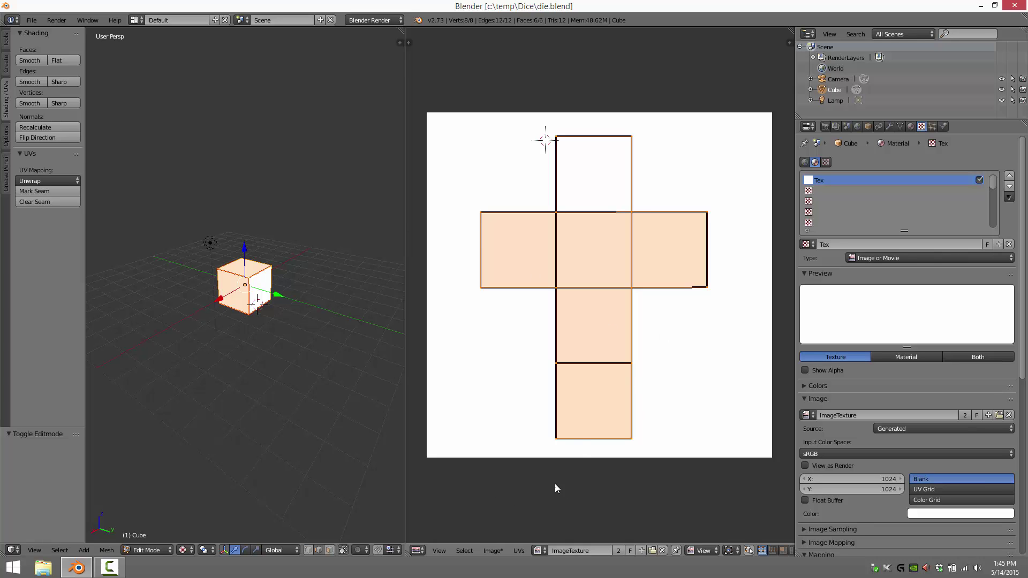
{"action": "left_click", "coordinate": [494, 552]}
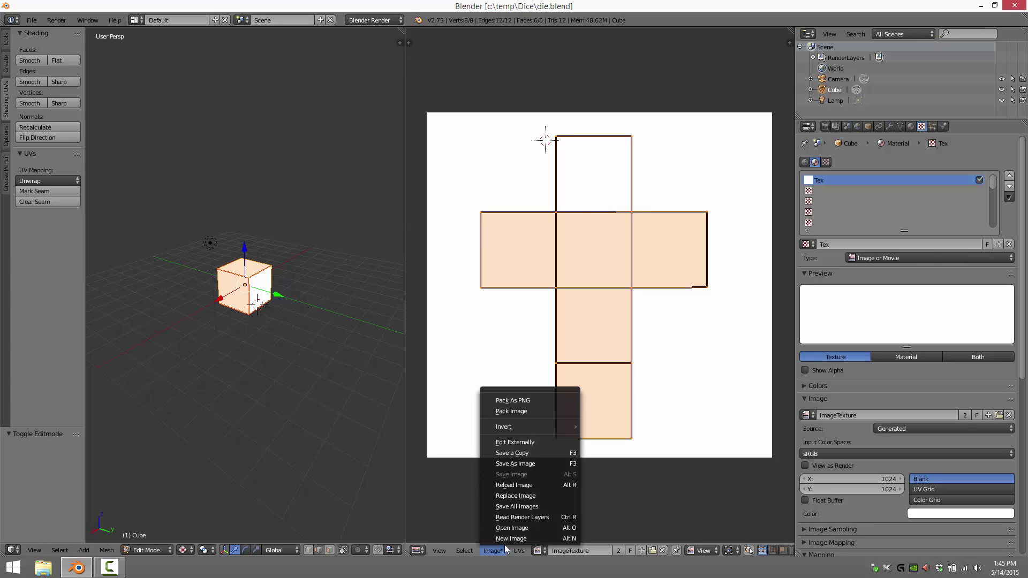
{"action": "left_click", "coordinate": [518, 458]}
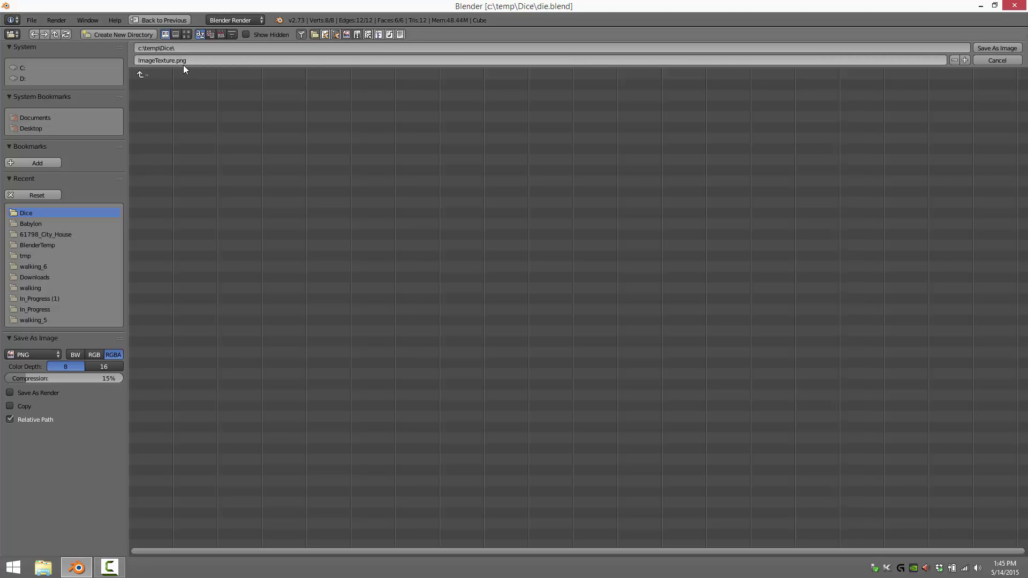
{"action": "left_click", "coordinate": [1003, 51]}
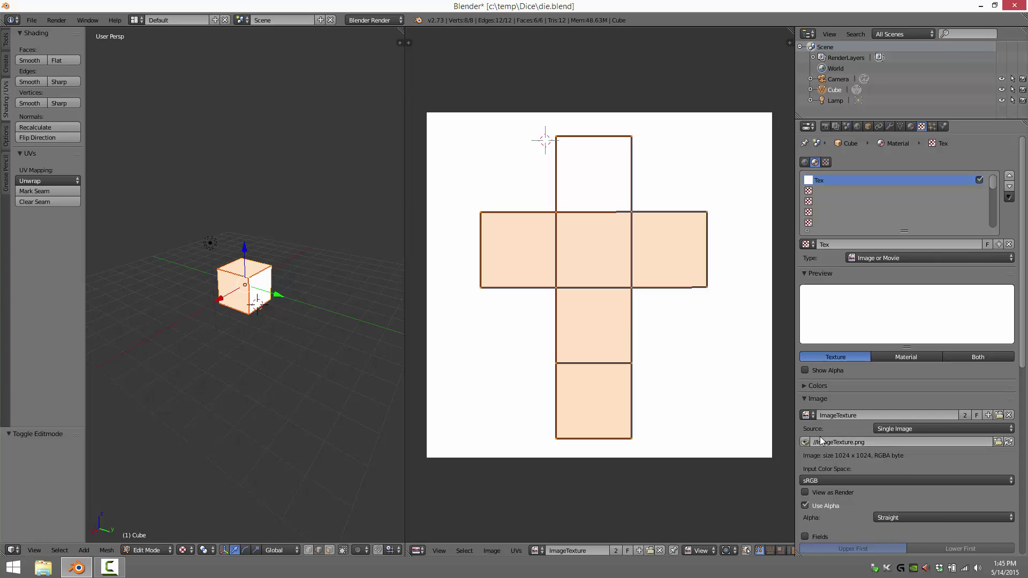
{"action": "left_click", "coordinate": [493, 551]}
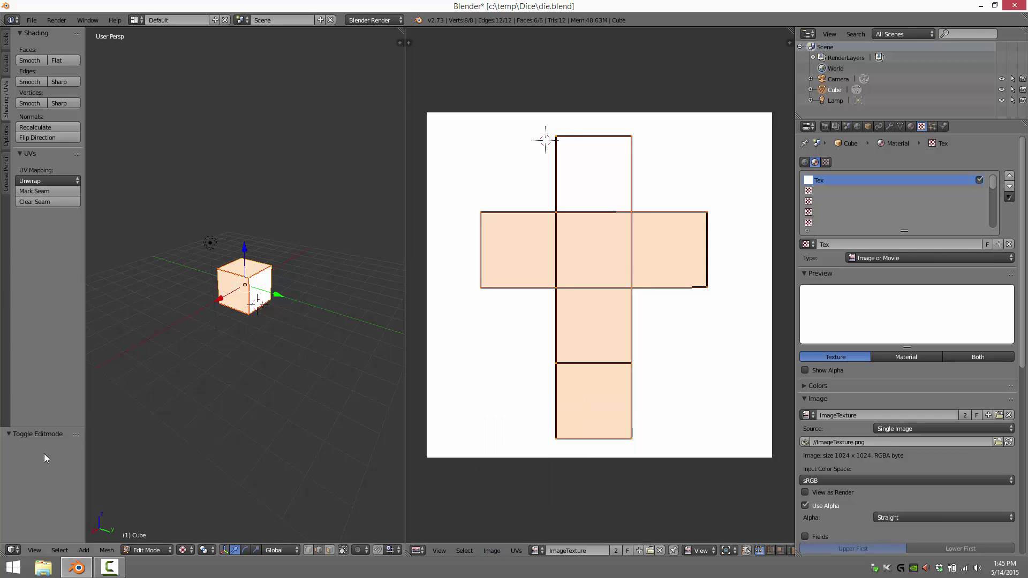
{"action": "left_click", "coordinate": [32, 20]}
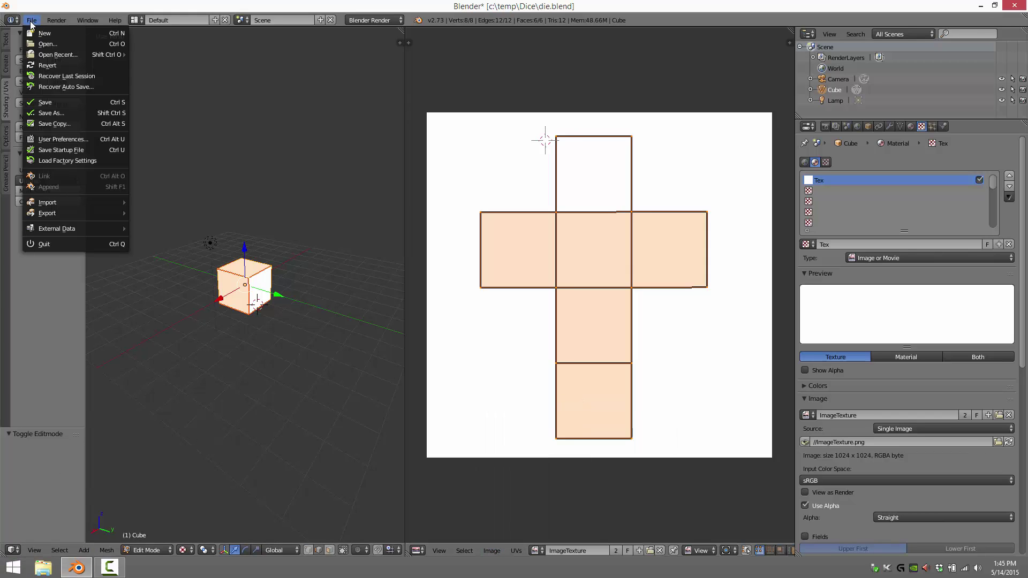
{"action": "mouse_move", "coordinate": [87, 230]}
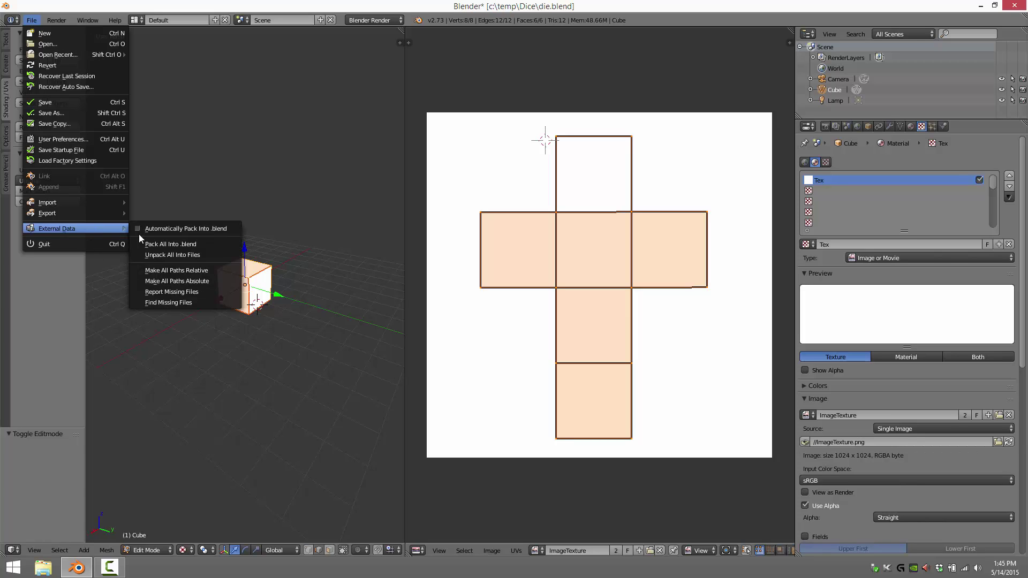
{"action": "left_click", "coordinate": [165, 255]}
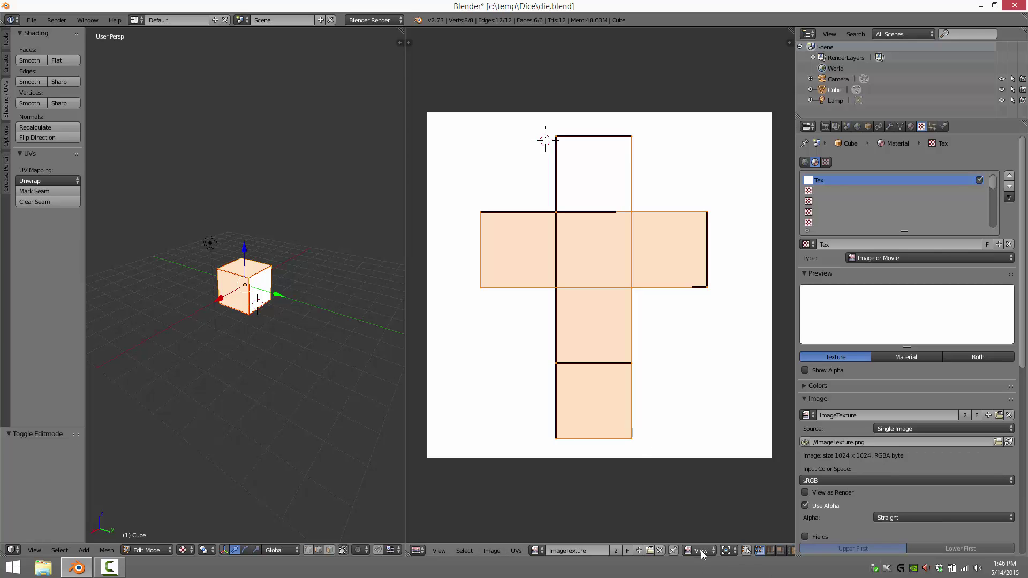
Drag the border to widen the image editor and try the 3D view's T and N panels.
{"action": "left_click_drag", "start_coordinate": [796, 334], "coordinate": [904, 332]}
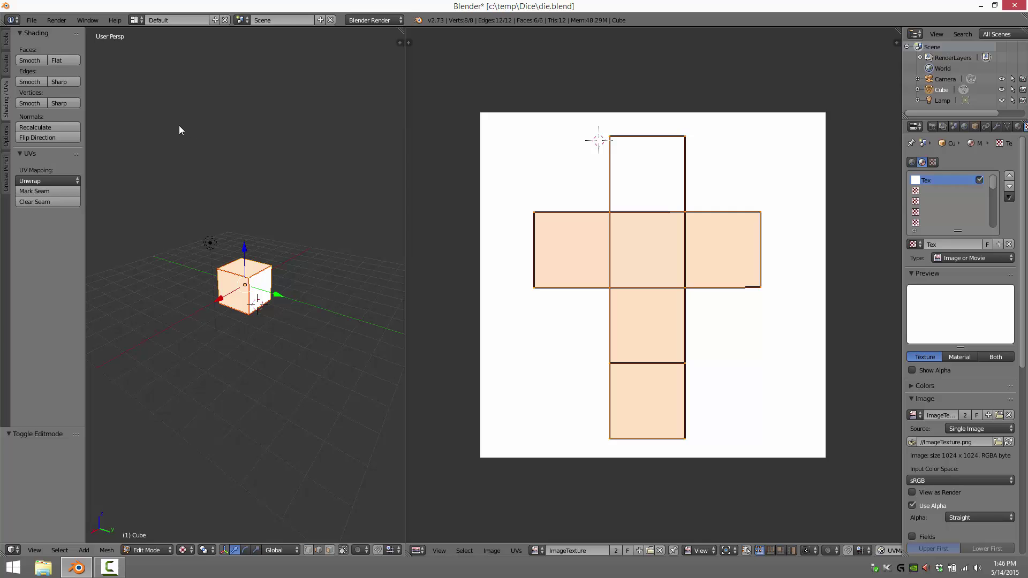
{"action": "key", "text": "t"}
{"action": "key", "text": "t"}
{"action": "key", "text": "t"}
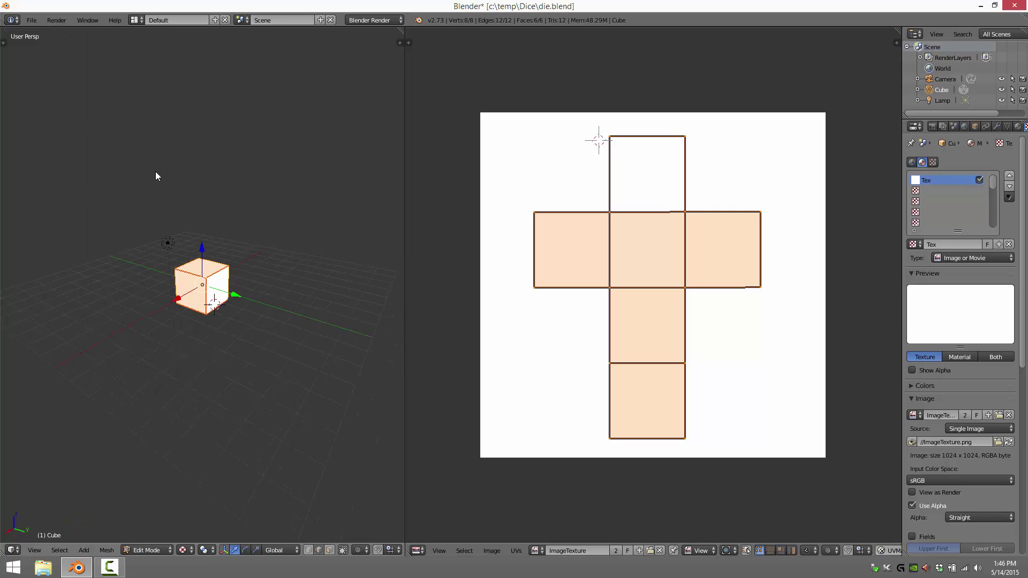
{"action": "key", "text": "n"}
{"action": "key", "text": "t"}
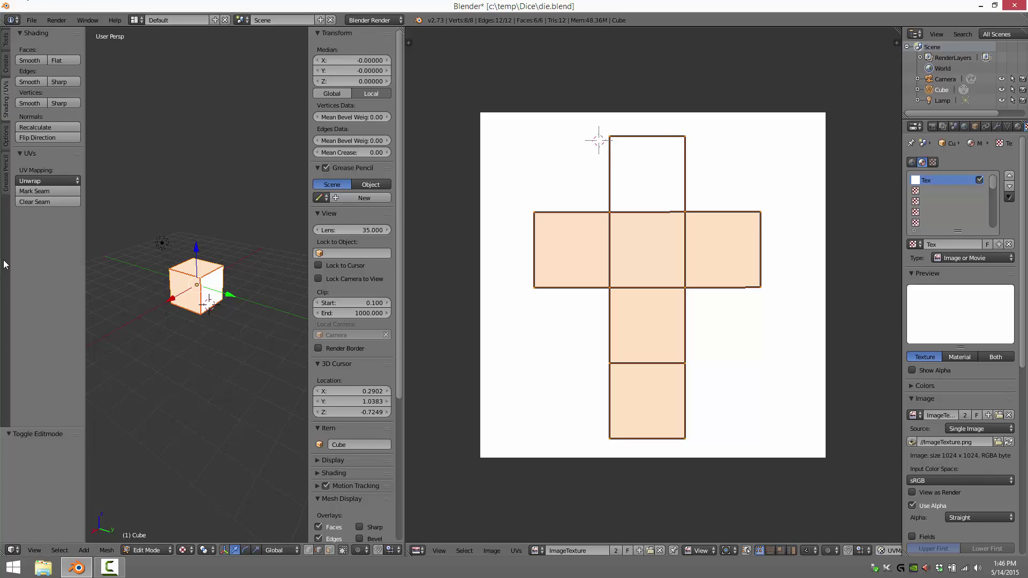
{"action": "key", "text": "t"}
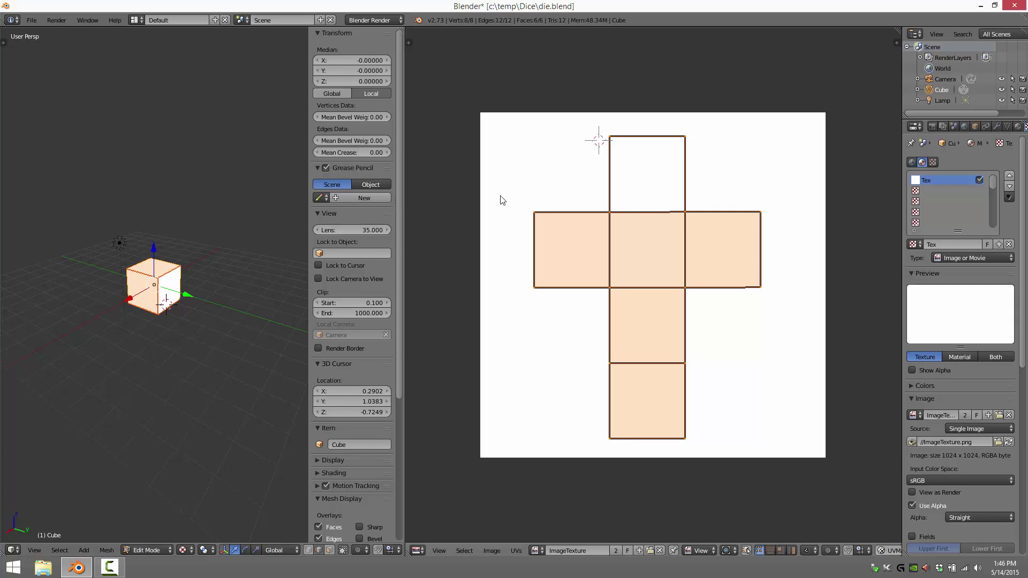
{"action": "key", "text": "n"}
{"action": "key", "text": "n"}
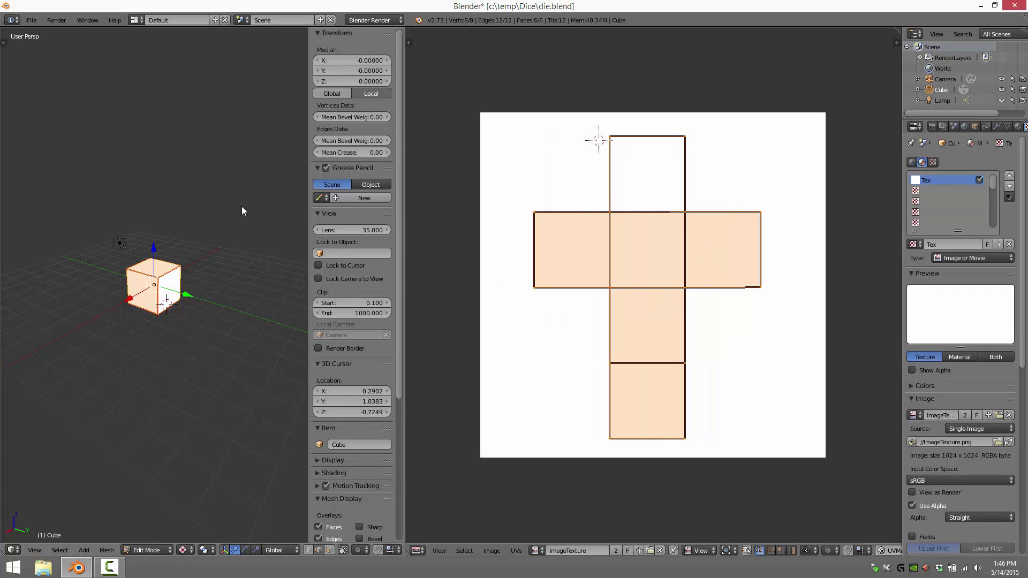
{"action": "key", "text": "n"}
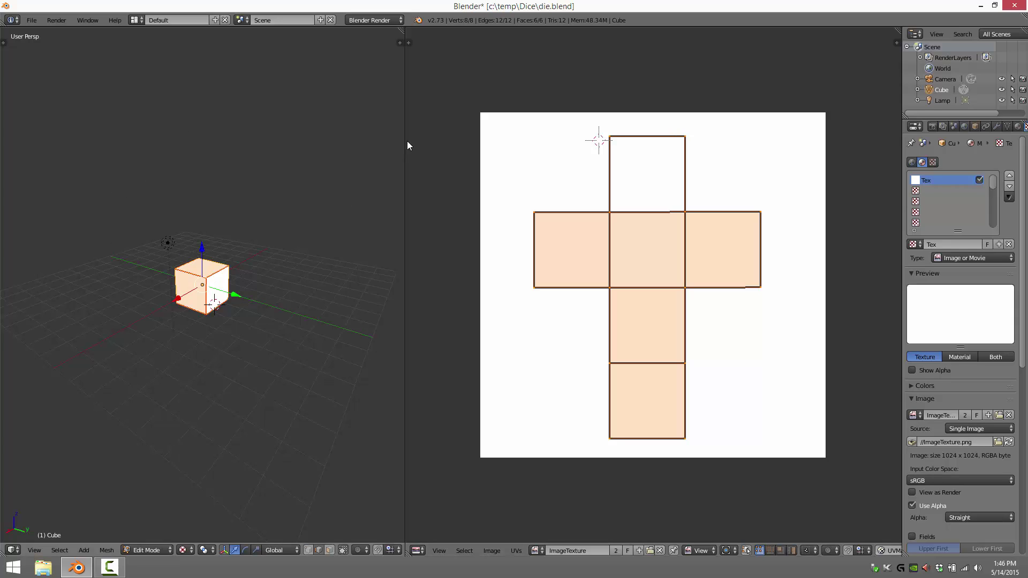
Widen the image editor further and toggle its UV tools and image settings panels on and off.
{"action": "left_click_drag", "start_coordinate": [401, 140], "coordinate": [323, 140]}
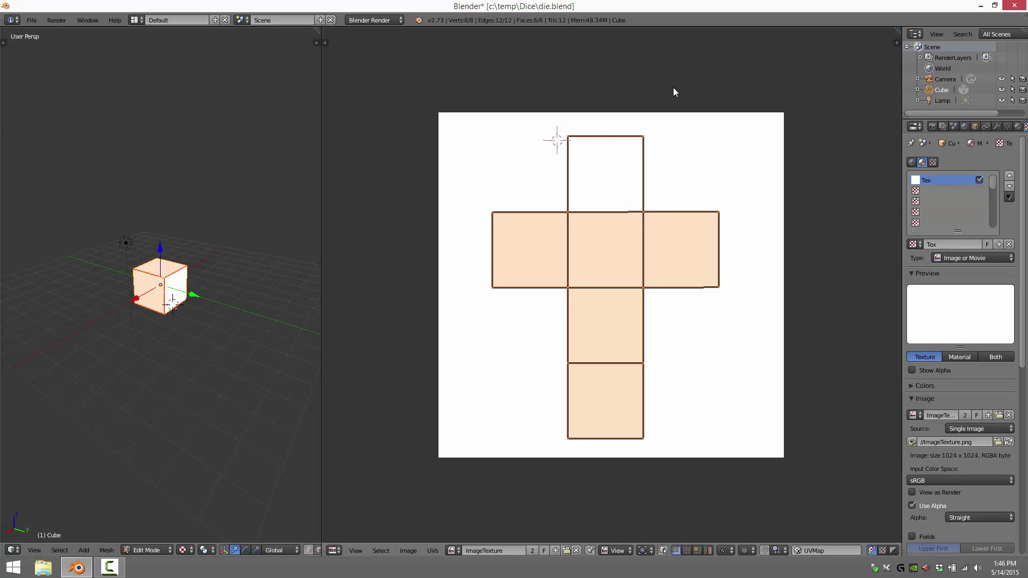
{"action": "key", "text": "t"}
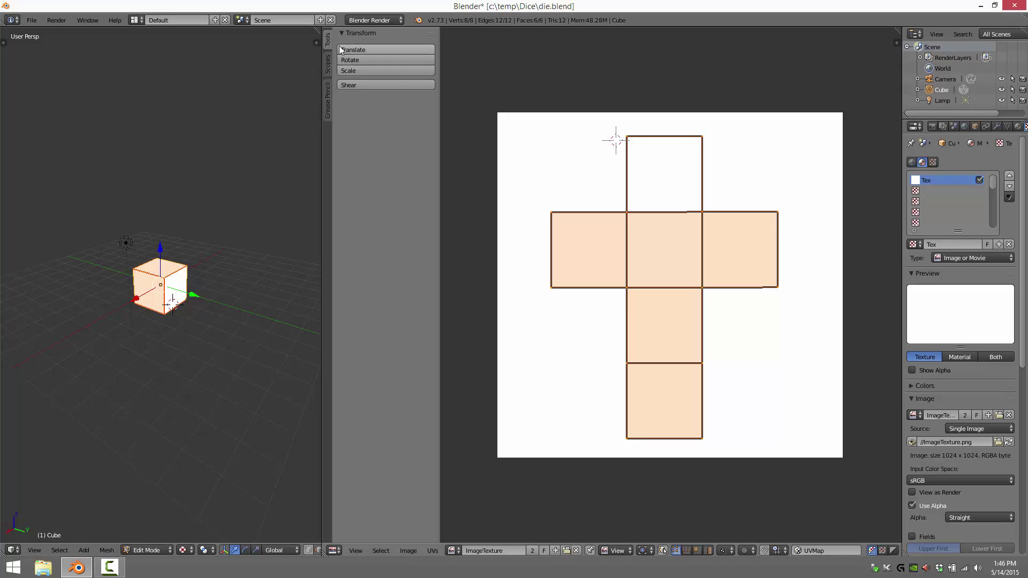
{"action": "key", "text": "n"}
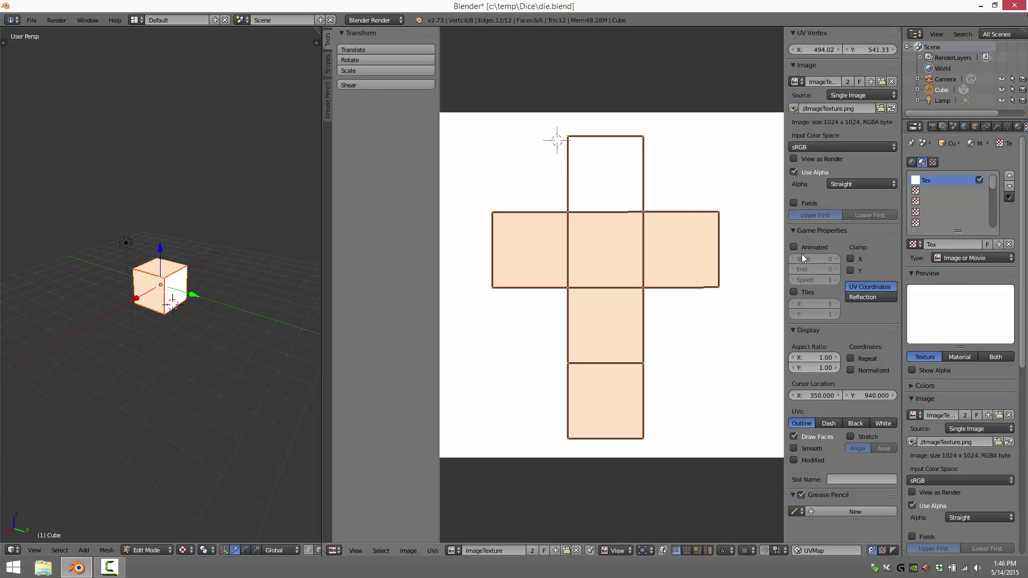
{"action": "key", "text": "n"}
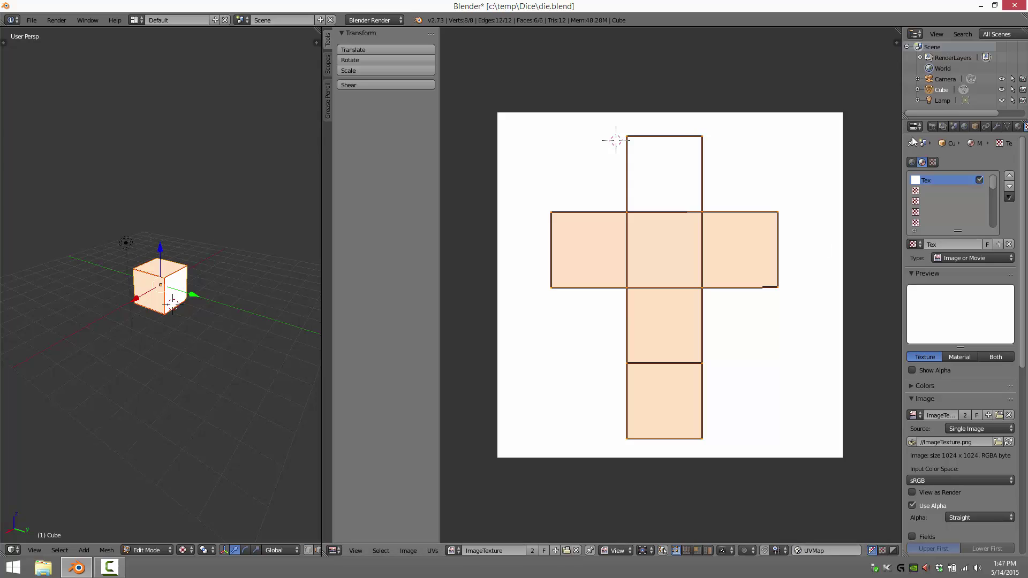
{"action": "left_click", "coordinate": [897, 43]}
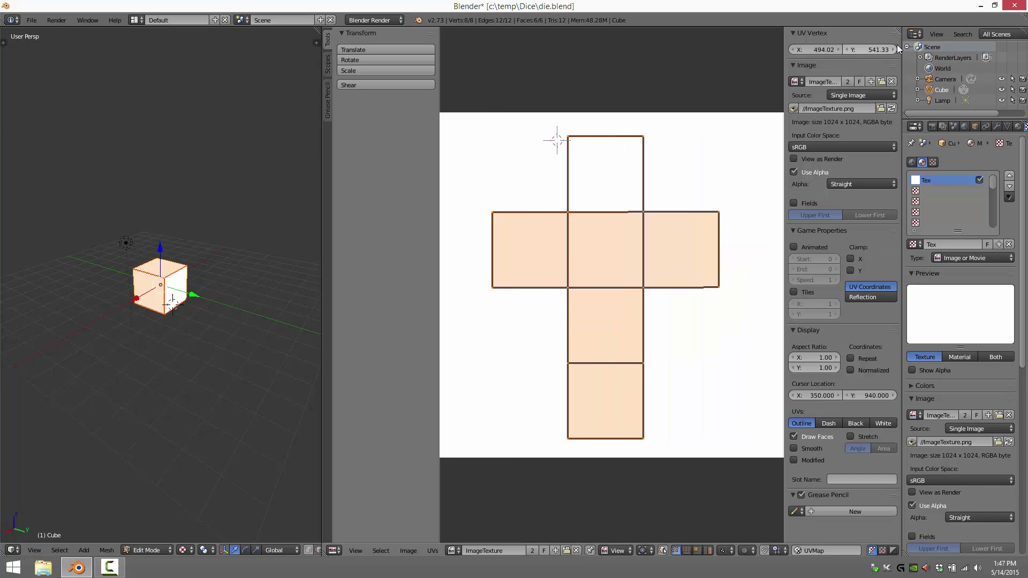
{"action": "key", "text": "n"}
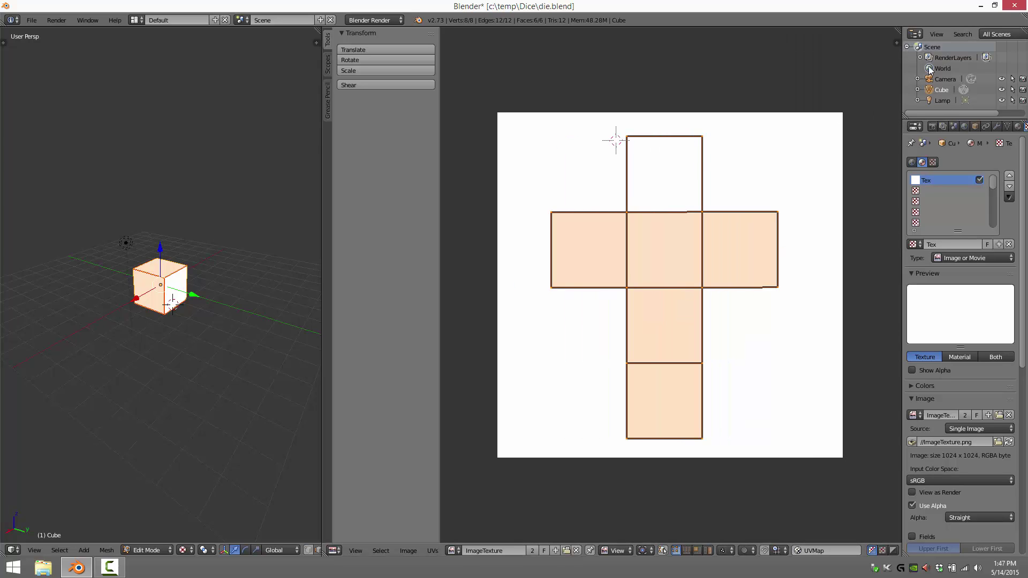
{"action": "left_click", "coordinate": [897, 43]}
{"action": "key", "text": "n"}
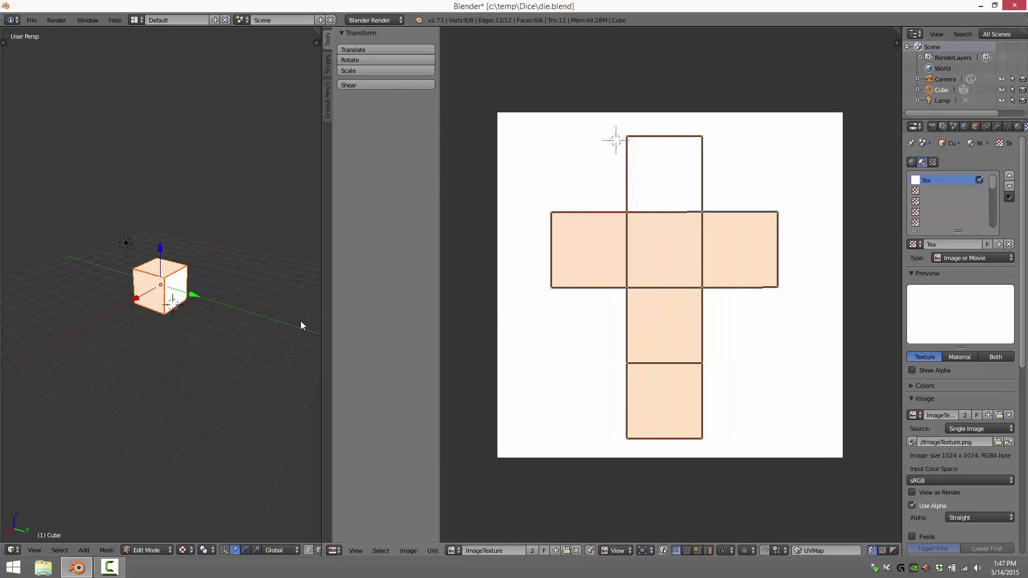
{"action": "key", "text": "t"}
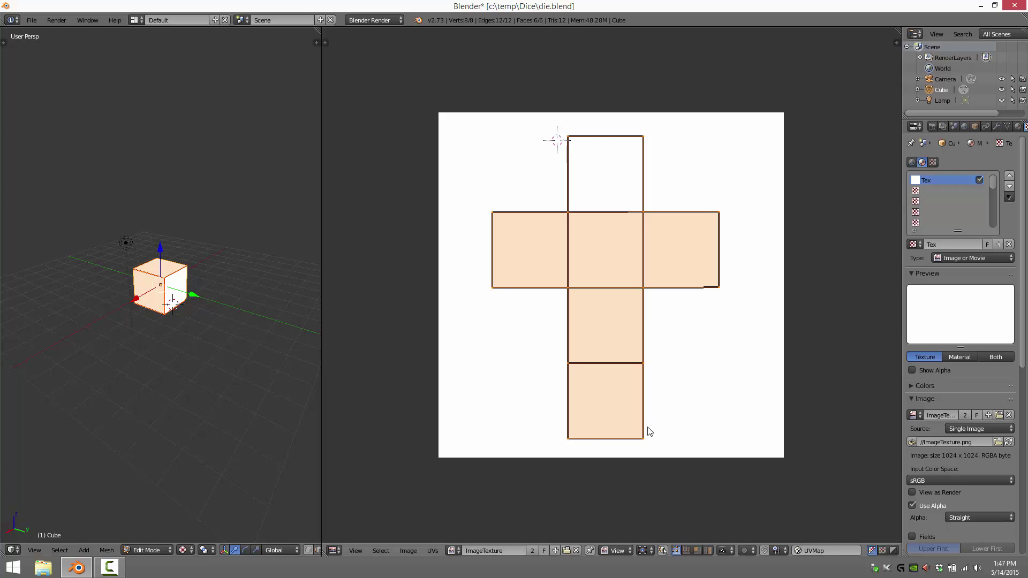
Switch the image editor to Paint mode with ImageTexture as the image to paint on.
{"action": "left_click", "coordinate": [631, 549]}
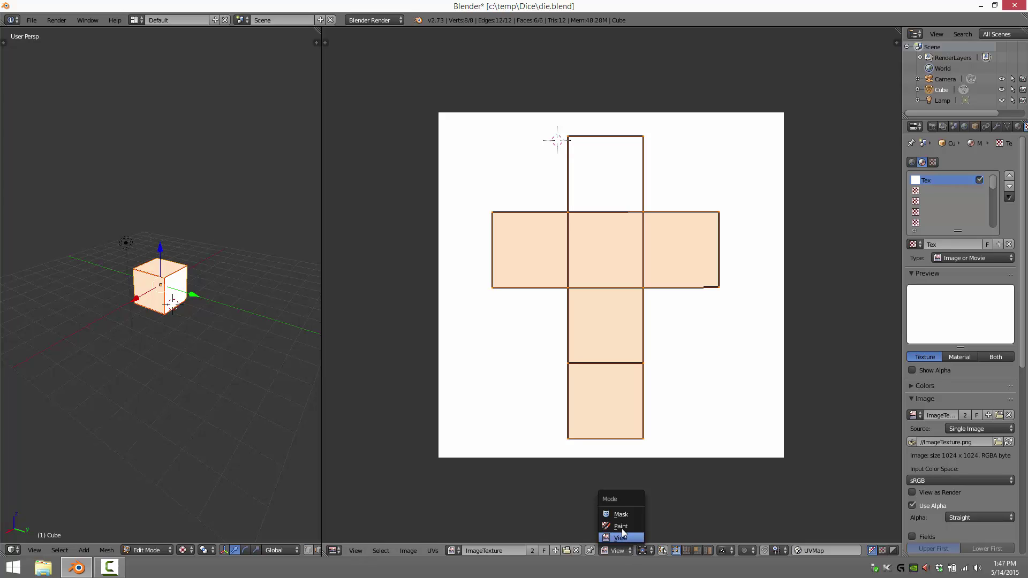
{"action": "left_click", "coordinate": [621, 528]}
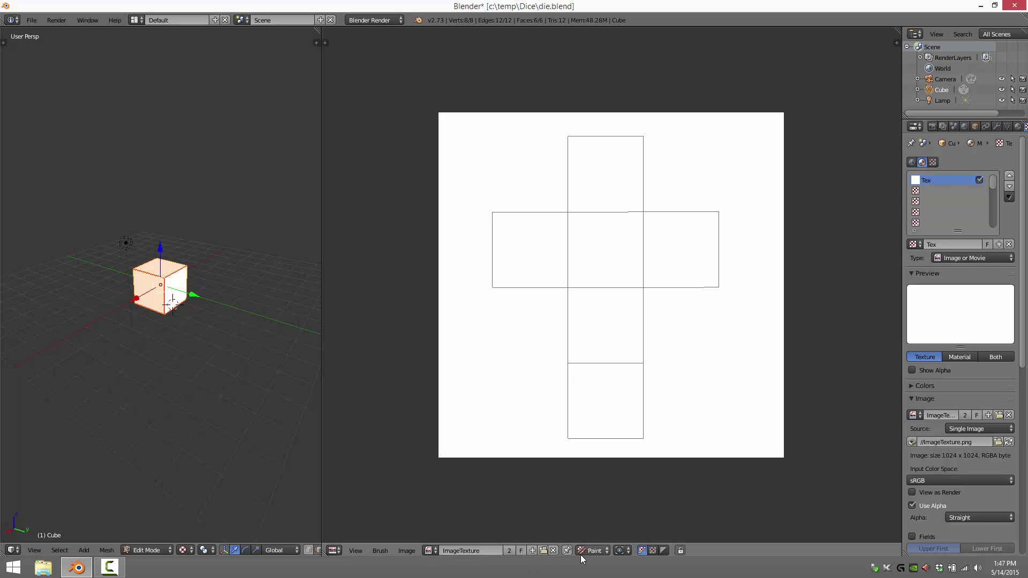
{"action": "left_click", "coordinate": [604, 551]}
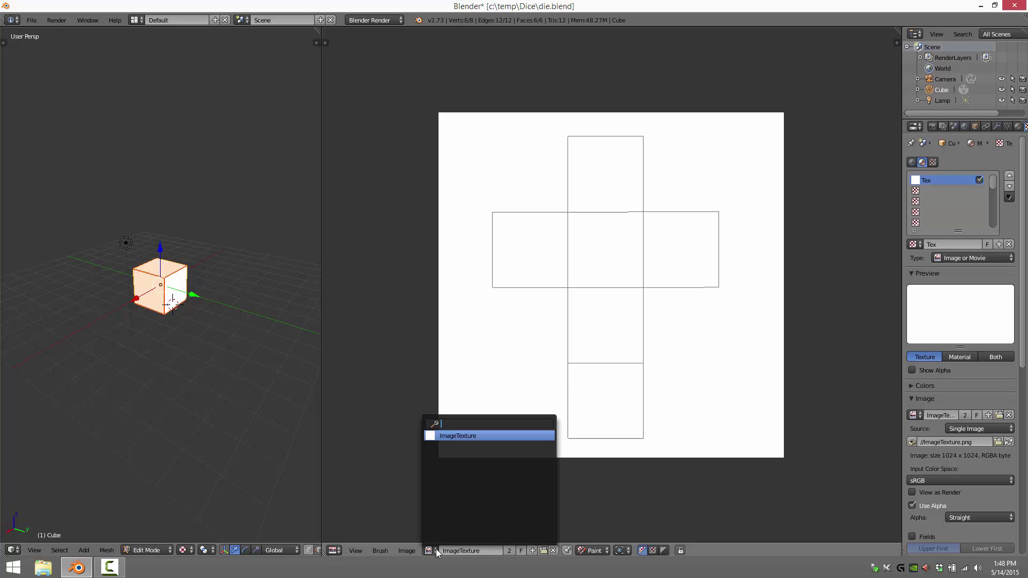
{"action": "left_click", "coordinate": [451, 438]}
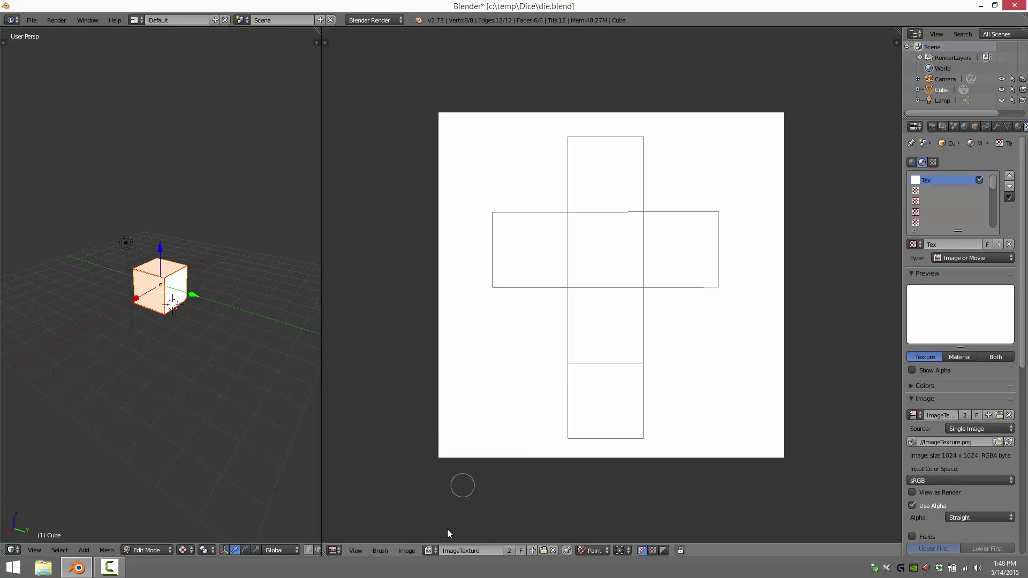
Pick the Fill tool from Brush > Image Paint Tool.
{"action": "left_click", "coordinate": [387, 550]}
{"action": "mouse_move", "coordinate": [393, 499]}
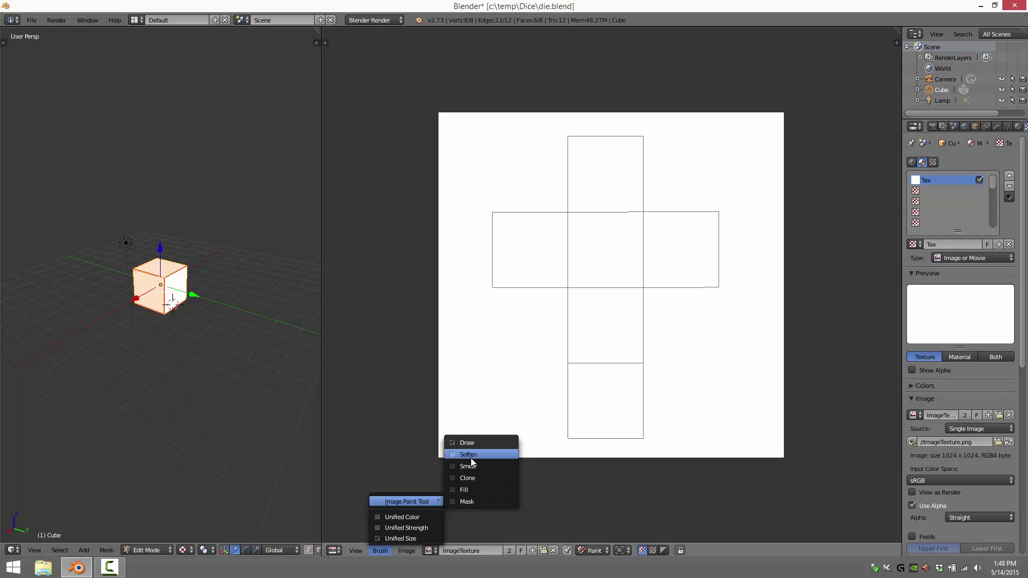
{"action": "left_click", "coordinate": [479, 496]}
{"action": "left_click", "coordinate": [364, 548]}
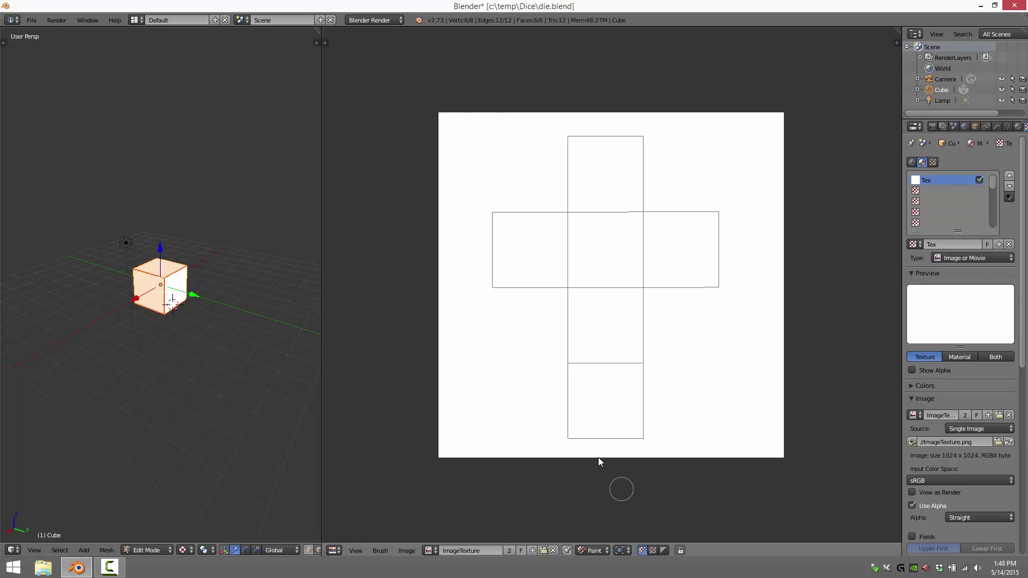
Choose the TexDraw brush with black colour, strength 1.000 and radius 27 px.
{"action": "key", "text": "t"}
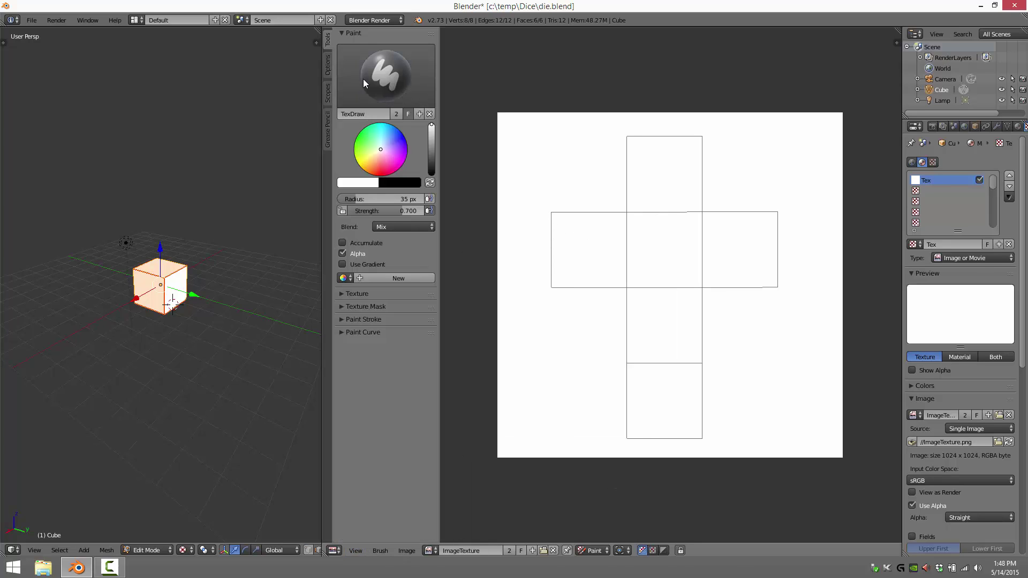
{"action": "left_click", "coordinate": [377, 74]}
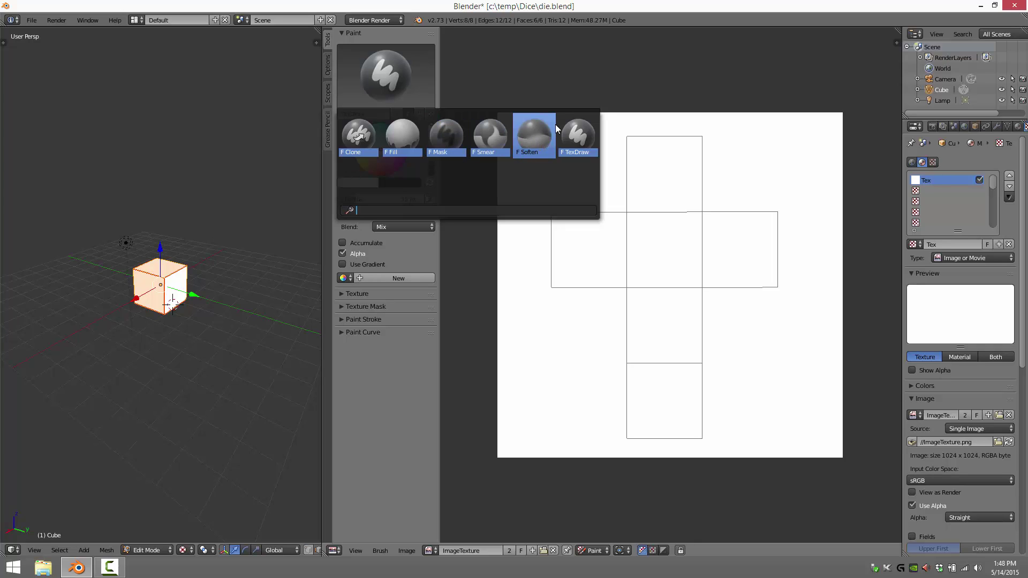
{"action": "left_click", "coordinate": [586, 143]}
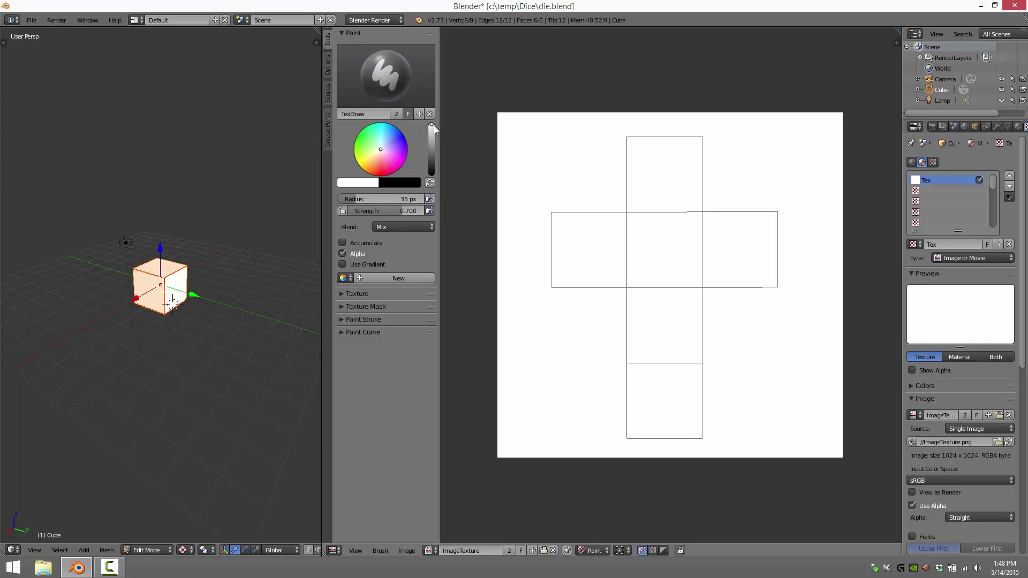
{"action": "left_click_drag", "start_coordinate": [432, 127], "coordinate": [435, 175]}
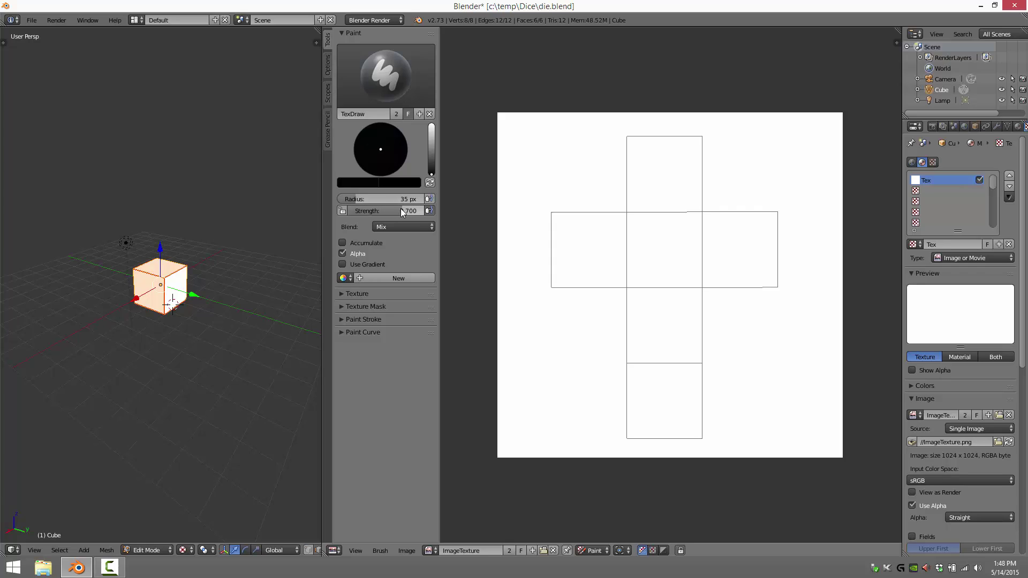
{"action": "left_click_drag", "start_coordinate": [403, 212], "coordinate": [412, 215]}
{"action": "scroll", "coordinate": [355, 200], "scroll_direction": "down", "scroll_amount": 1, "text": "ctrl"}
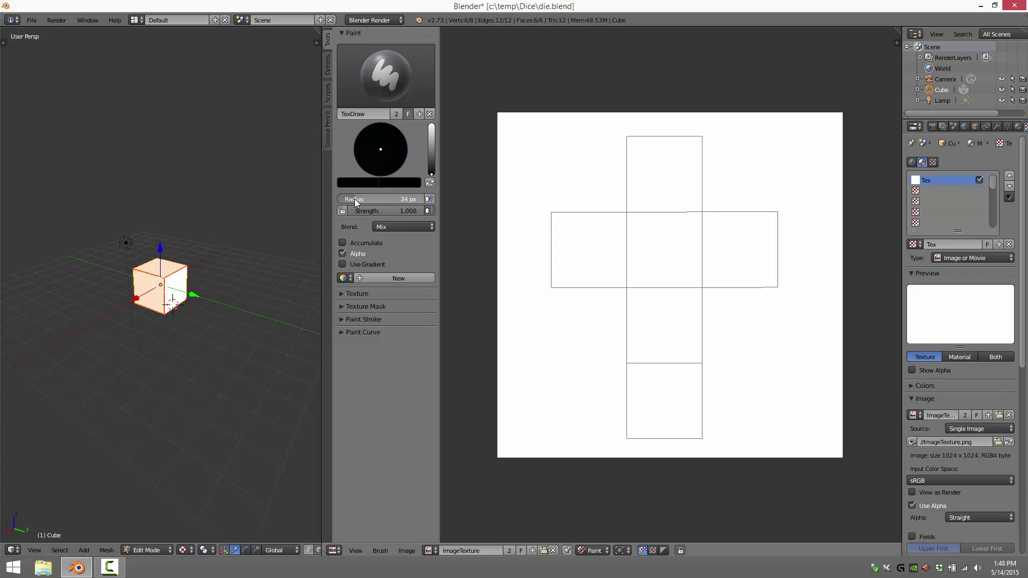
{"action": "scroll", "coordinate": [353, 200], "scroll_direction": "down", "scroll_amount": 2, "text": "ctrl"}
Expand the brush's Texture, Texture Mask and Stroke panels and review the stroke methods.
{"action": "left_click", "coordinate": [342, 294]}
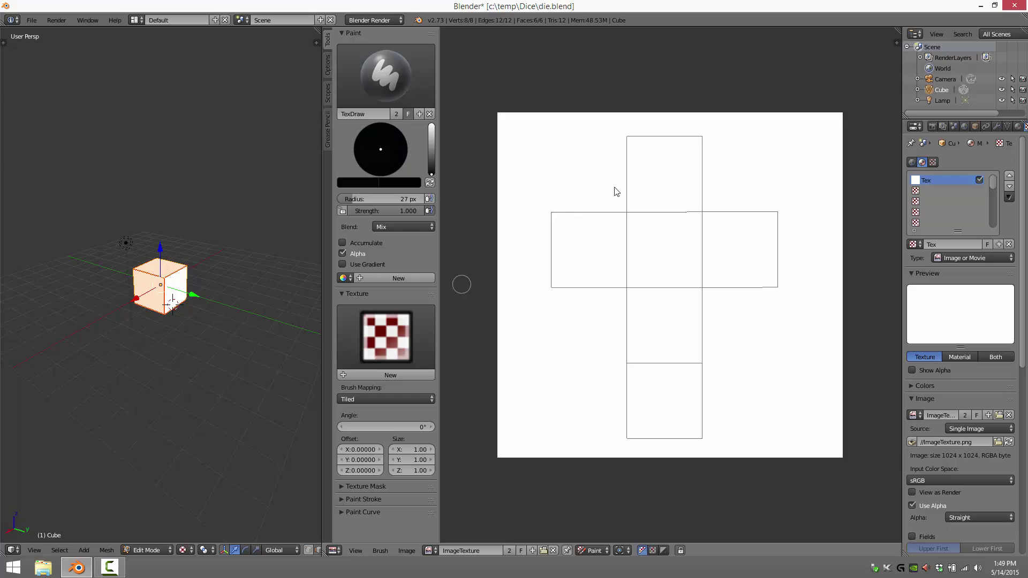
{"action": "left_click", "coordinate": [349, 487]}
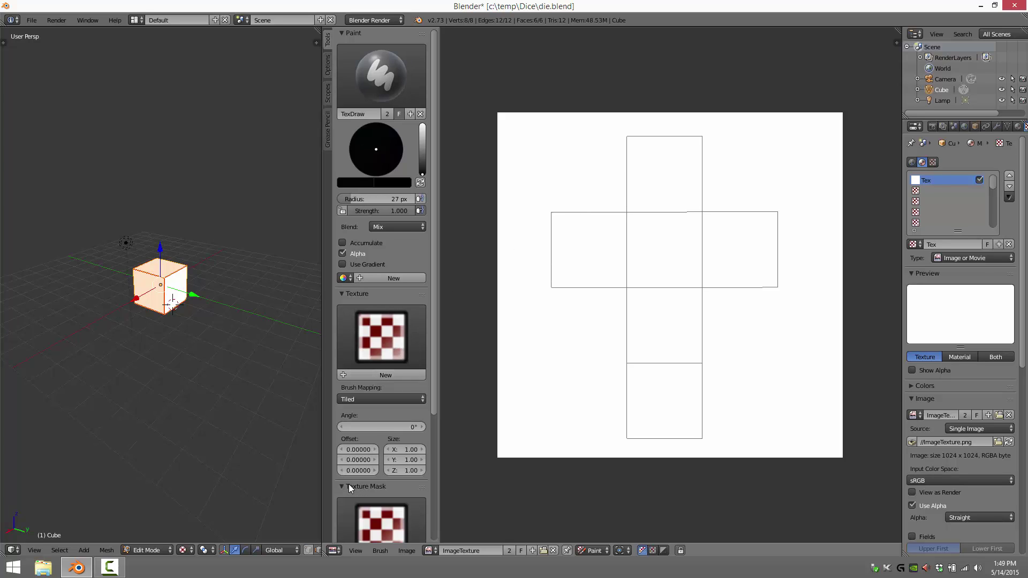
{"action": "scroll", "coordinate": [413, 433], "scroll_direction": "down", "scroll_amount": 8}
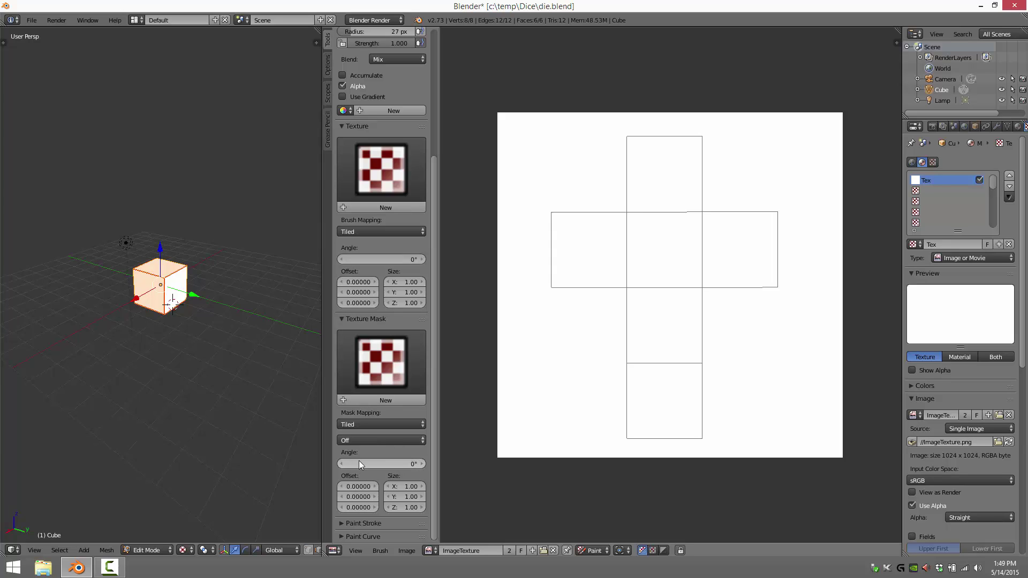
{"action": "left_click", "coordinate": [343, 523]}
{"action": "scroll", "coordinate": [370, 486], "scroll_direction": "down", "scroll_amount": 3}
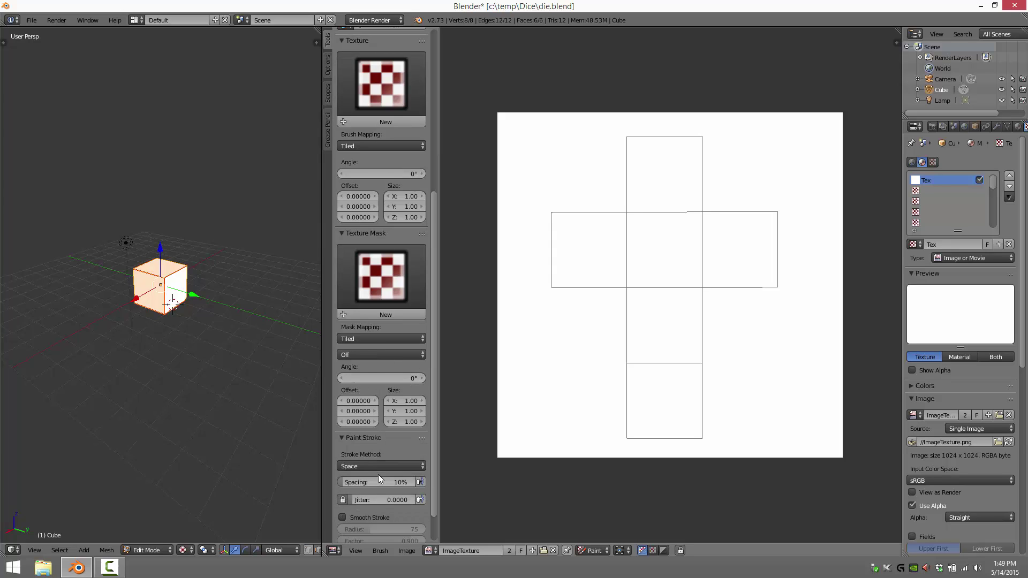
{"action": "left_click", "coordinate": [380, 430]}
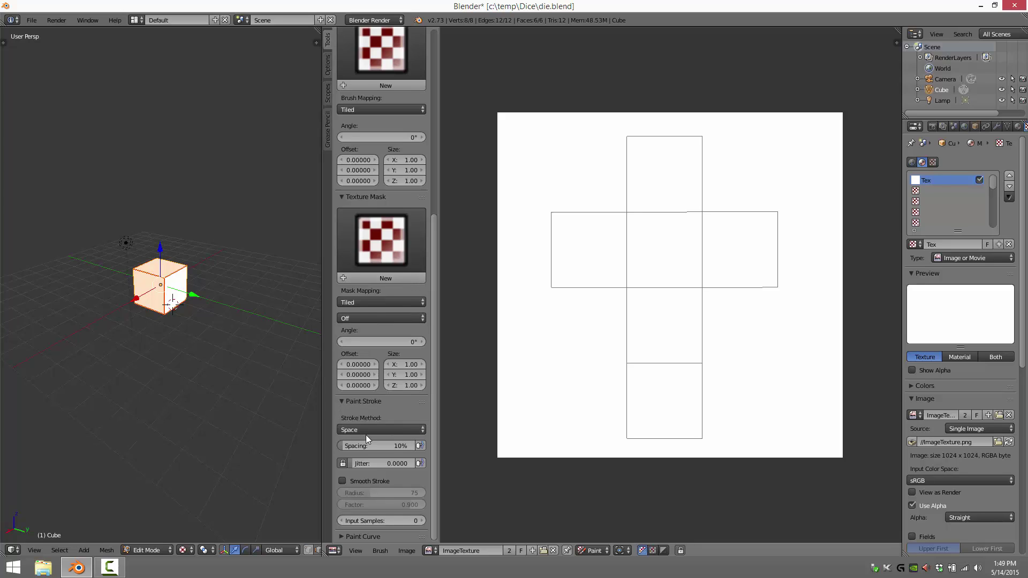
Show the brush falloff curve and review the blend modes, keeping Mix.
{"action": "left_click", "coordinate": [345, 536]}
{"action": "scroll", "coordinate": [384, 458], "scroll_direction": "down", "scroll_amount": 5}
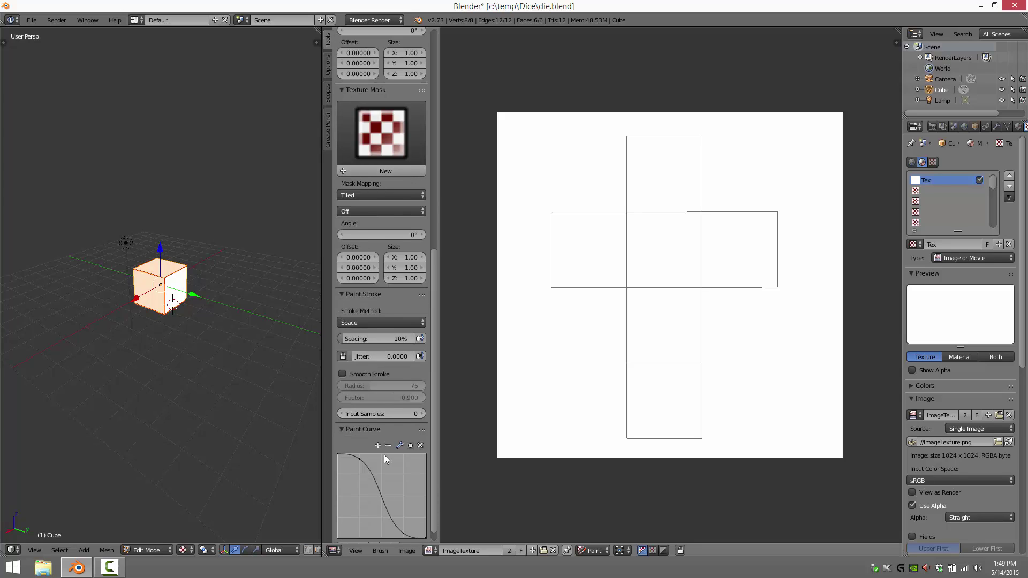
{"action": "scroll", "coordinate": [407, 393], "scroll_direction": "up", "scroll_amount": 8}
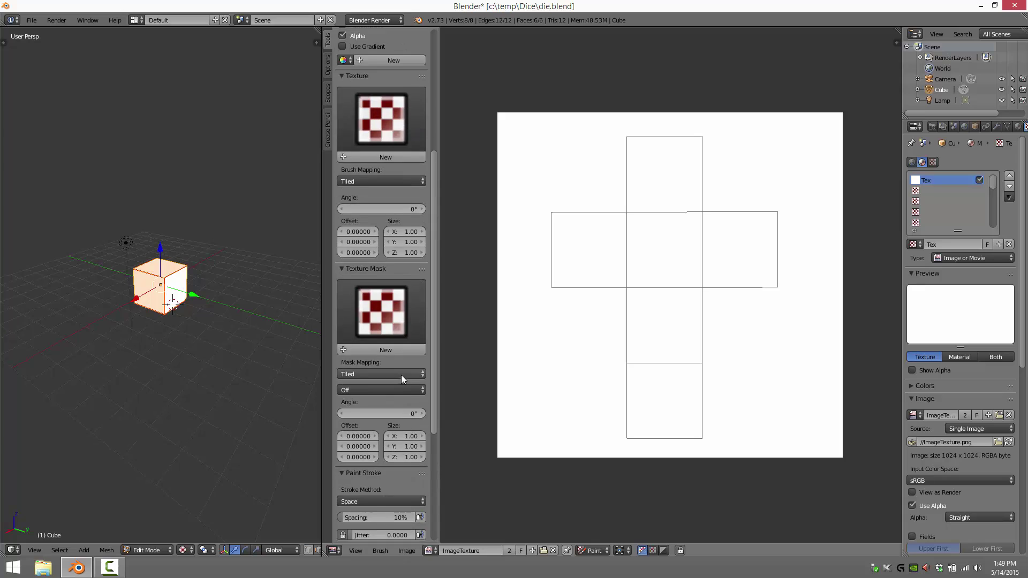
{"action": "scroll", "coordinate": [390, 395], "scroll_direction": "down", "scroll_amount": 8}
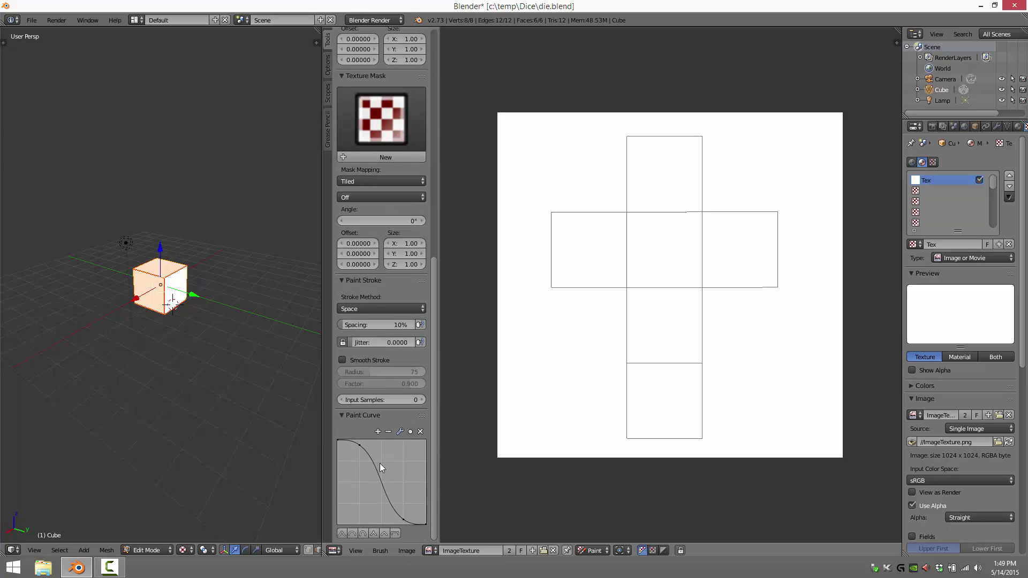
{"action": "scroll", "coordinate": [381, 442], "scroll_direction": "up", "scroll_amount": 17}
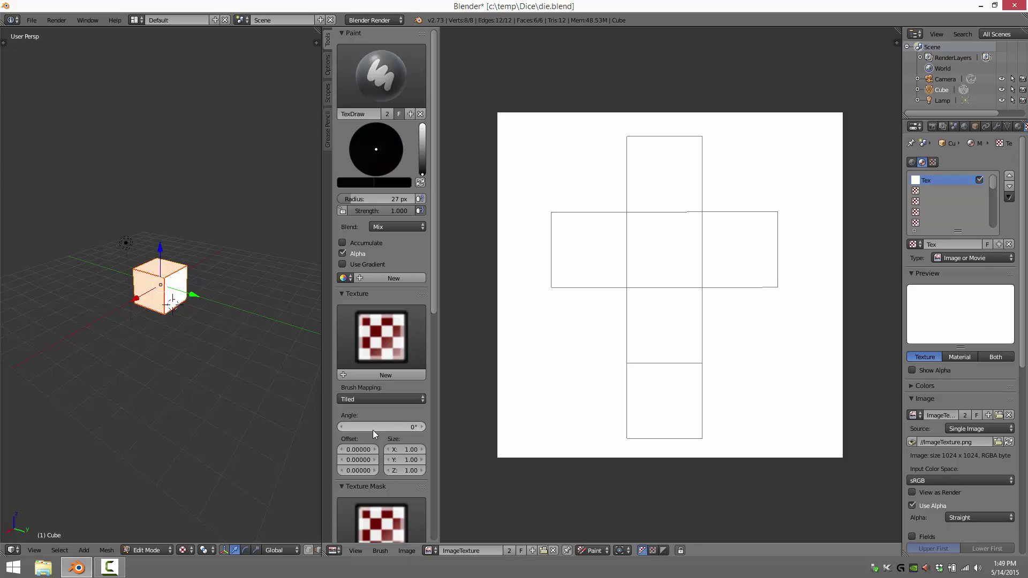
{"action": "left_click", "coordinate": [411, 225]}
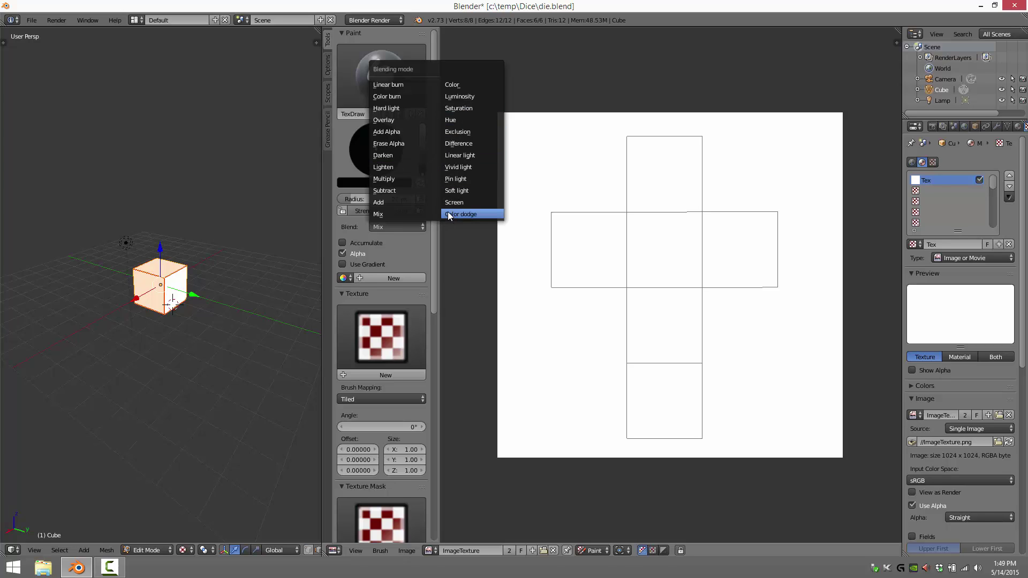
{"action": "key", "text": "Escape"}
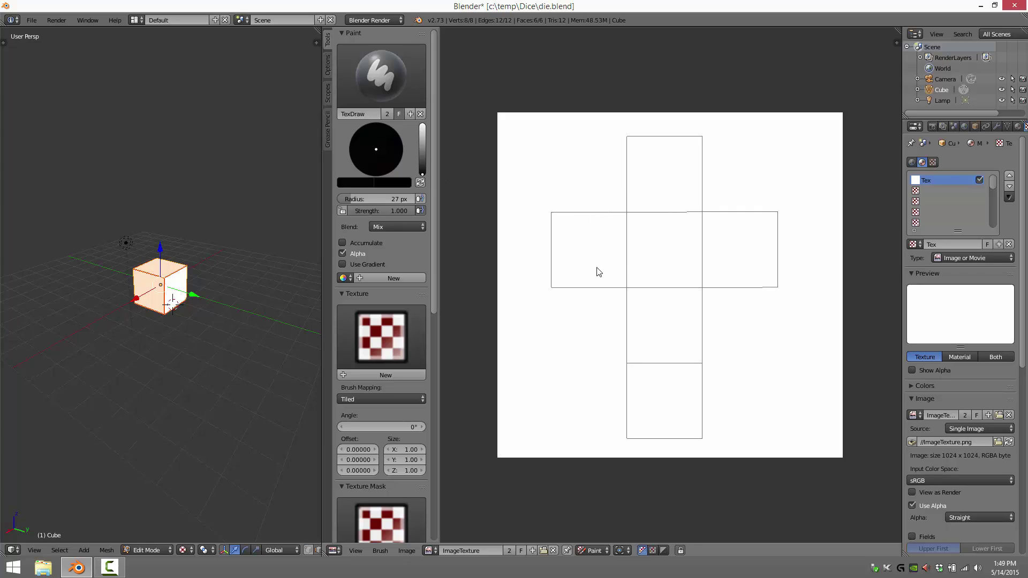
Paint the pips for one, two, three and four on the top, left, centre and right faces.
{"action": "left_click", "coordinate": [664, 176]}
{"action": "left_click", "coordinate": [567, 230]}
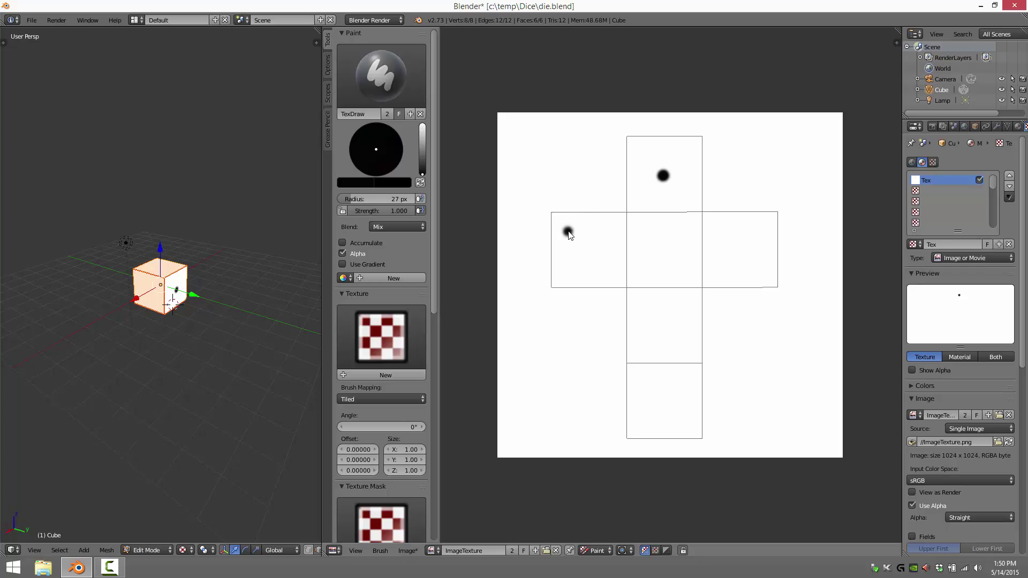
{"action": "left_click", "coordinate": [608, 276]}
{"action": "left_click", "coordinate": [637, 223]}
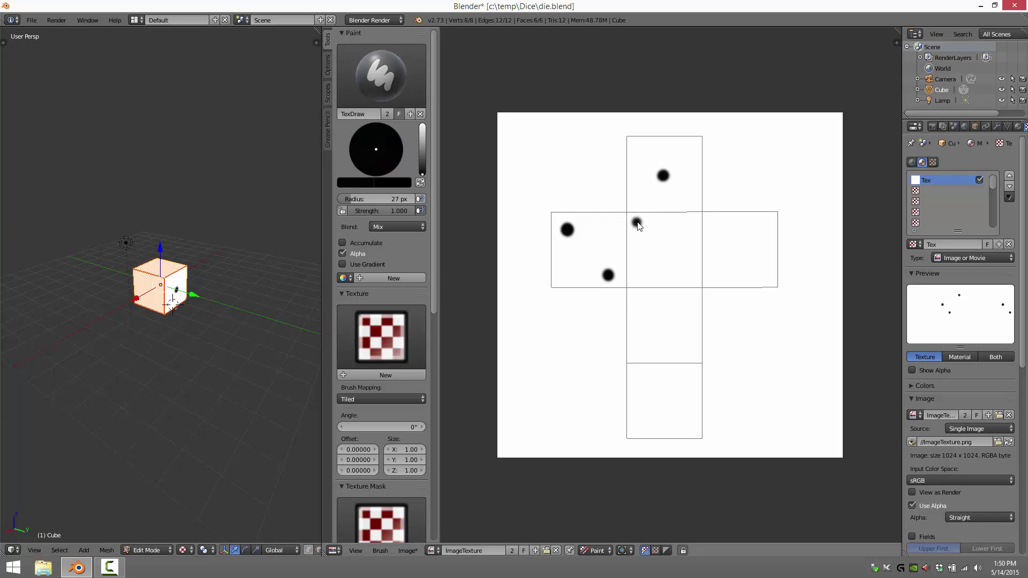
{"action": "left_click", "coordinate": [663, 251]}
{"action": "left_click", "coordinate": [691, 277]}
{"action": "left_click", "coordinate": [690, 278]}
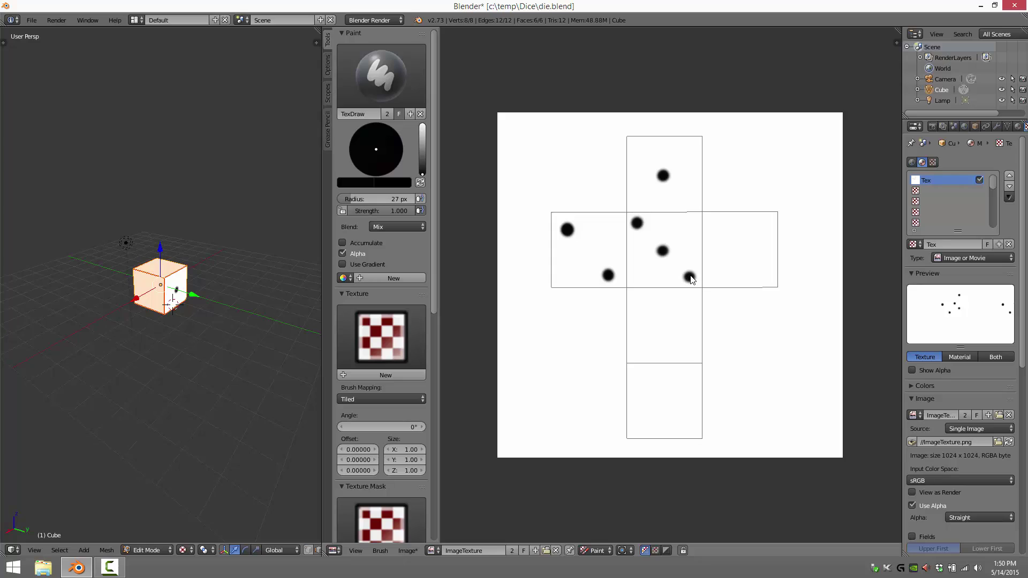
{"action": "left_click", "coordinate": [717, 223]}
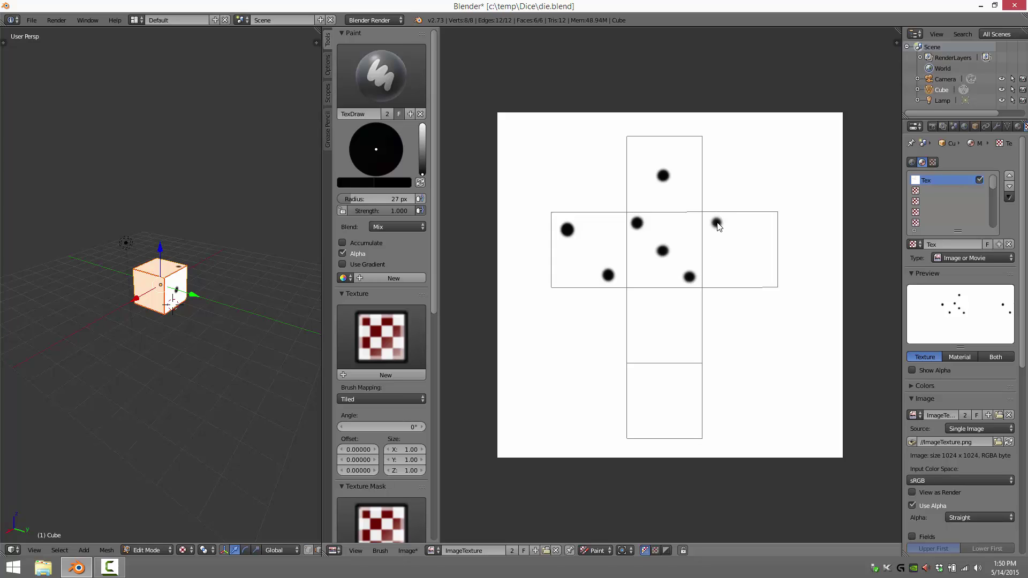
{"action": "left_click", "coordinate": [767, 223]}
{"action": "left_click", "coordinate": [766, 279]}
{"action": "left_click", "coordinate": [722, 278]}
Paint five pips on the face below centre and six pips on the bottom face.
{"action": "left_click", "coordinate": [636, 299]}
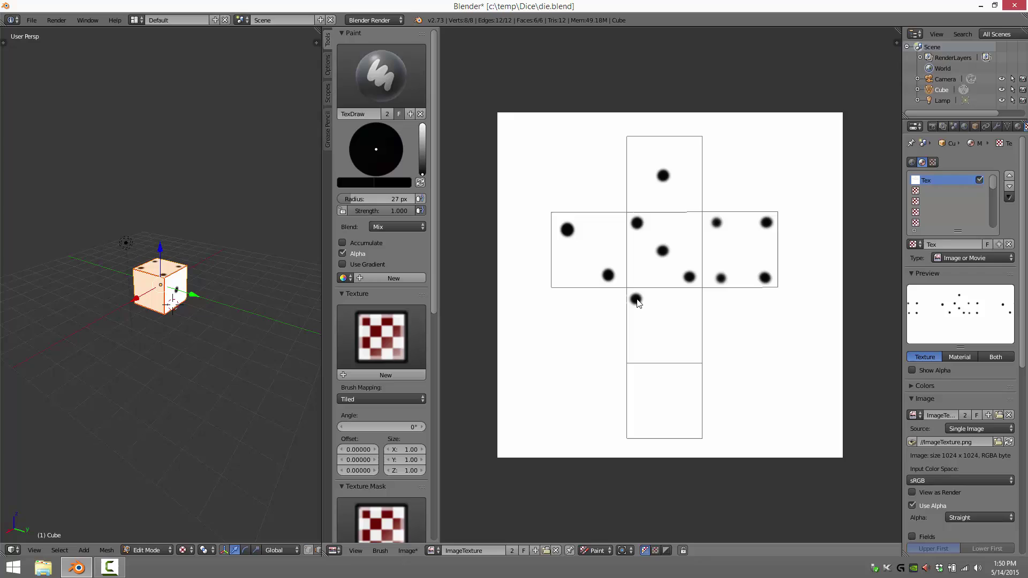
{"action": "left_click", "coordinate": [690, 299]}
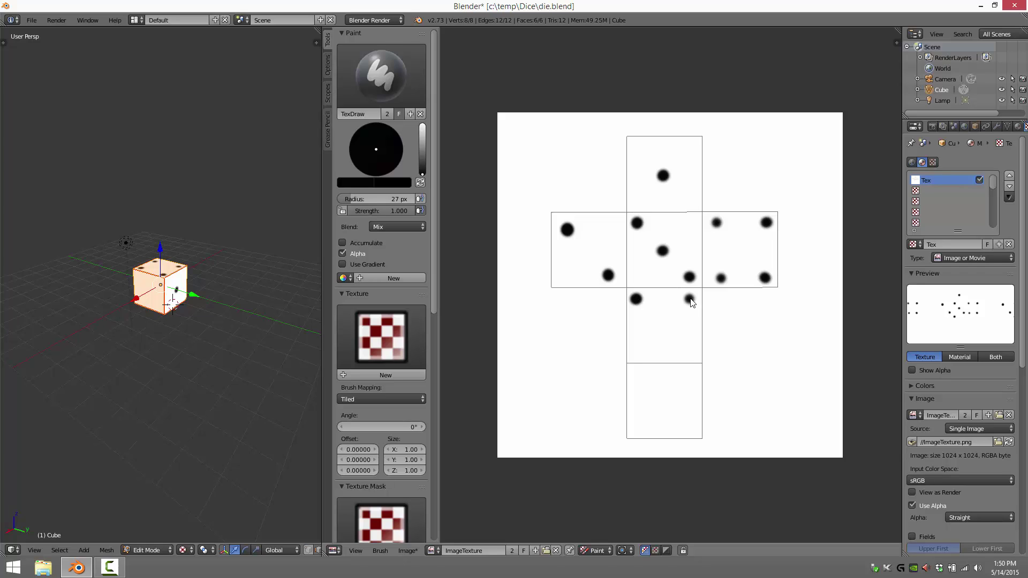
{"action": "left_click", "coordinate": [665, 328]}
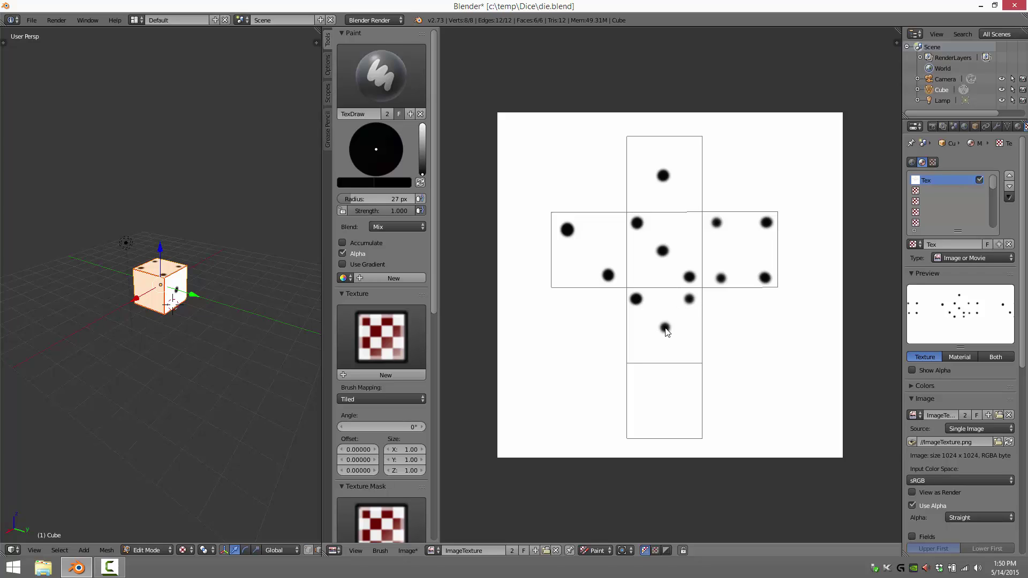
{"action": "left_click", "coordinate": [638, 353]}
{"action": "left_click", "coordinate": [689, 353]}
{"action": "left_click", "coordinate": [639, 374]}
{"action": "left_click", "coordinate": [639, 400]}
{"action": "left_click", "coordinate": [639, 427]}
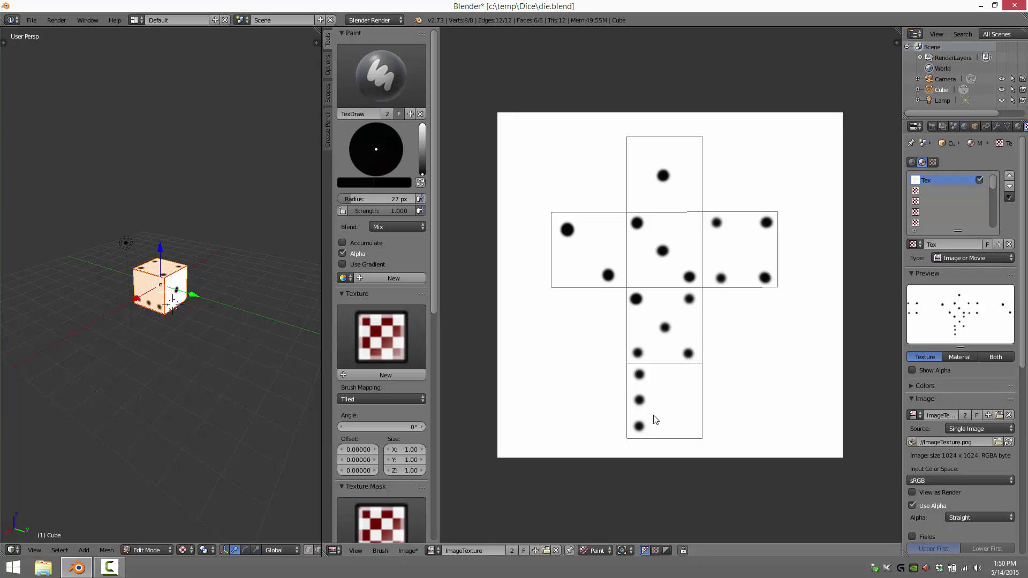
{"action": "left_click", "coordinate": [687, 370]}
{"action": "left_click", "coordinate": [687, 399]}
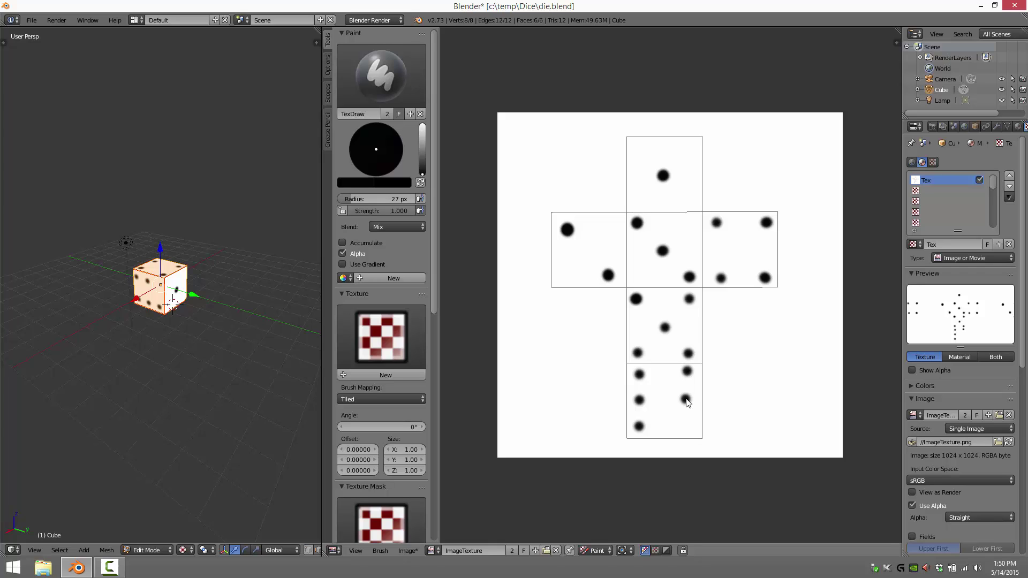
{"action": "left_click", "coordinate": [686, 424]}
Save all images, then repaint the one, two and three pips on the top, left and centre faces.
{"action": "left_click", "coordinate": [404, 551]}
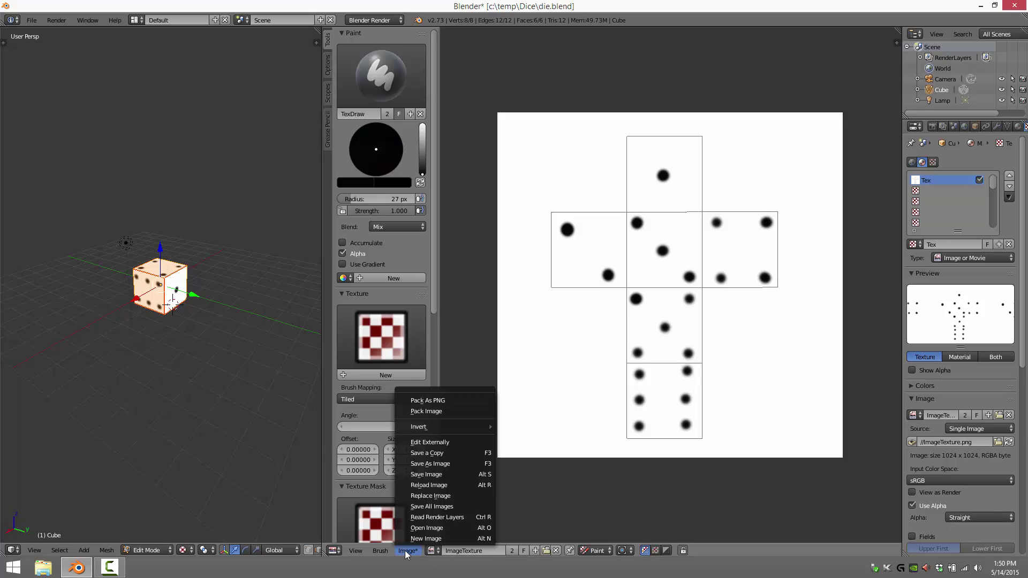
{"action": "left_click", "coordinate": [436, 505]}
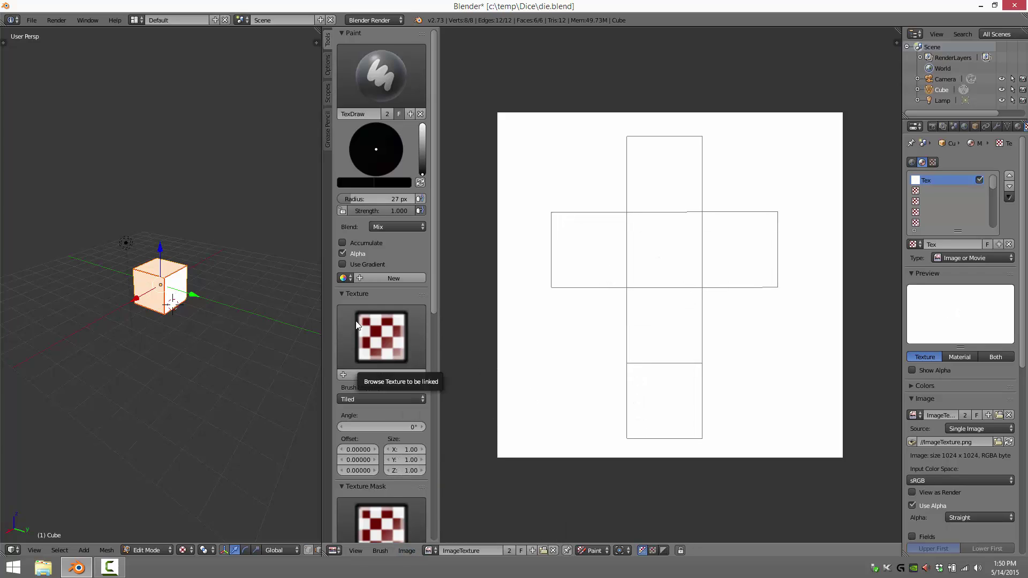
{"action": "left_click", "coordinate": [665, 174]}
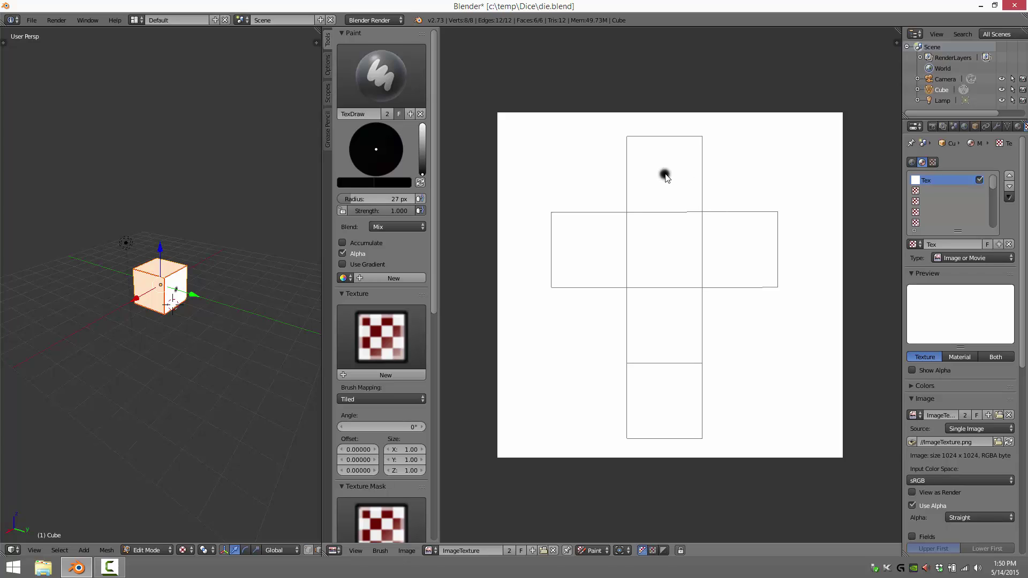
{"action": "left_click", "coordinate": [562, 229]}
{"action": "left_click", "coordinate": [607, 272]}
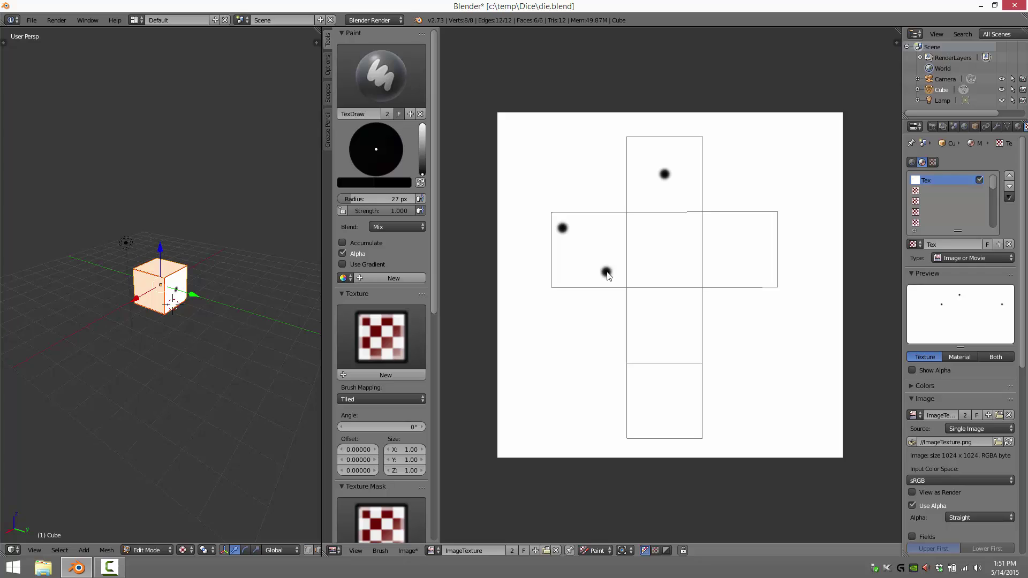
{"action": "left_click", "coordinate": [636, 223]}
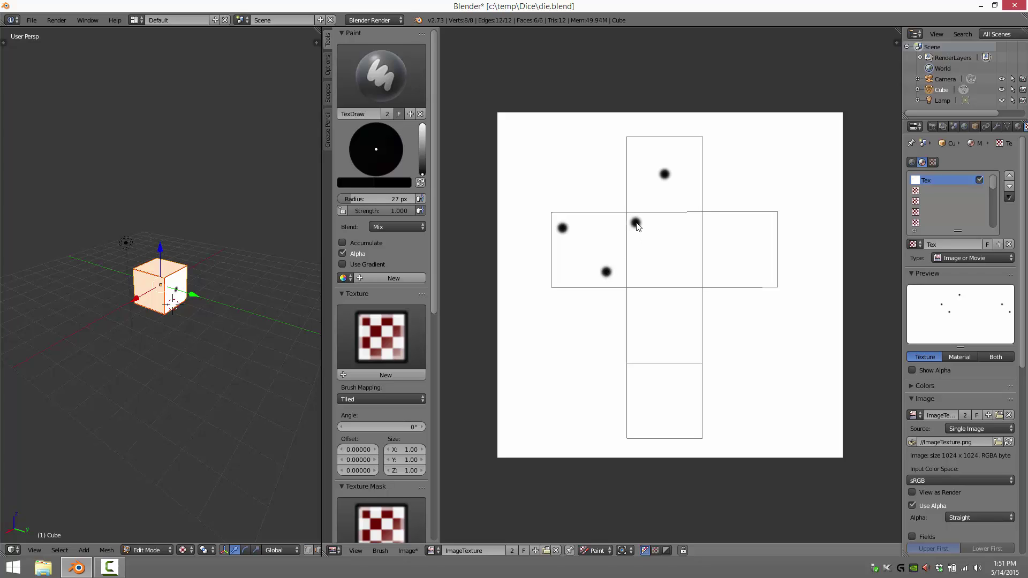
{"action": "left_click", "coordinate": [663, 249]}
{"action": "left_click", "coordinate": [688, 281]}
Repaint the four pips on the right face and the five pips below centre.
{"action": "left_click", "coordinate": [714, 222]}
{"action": "left_click", "coordinate": [714, 277]}
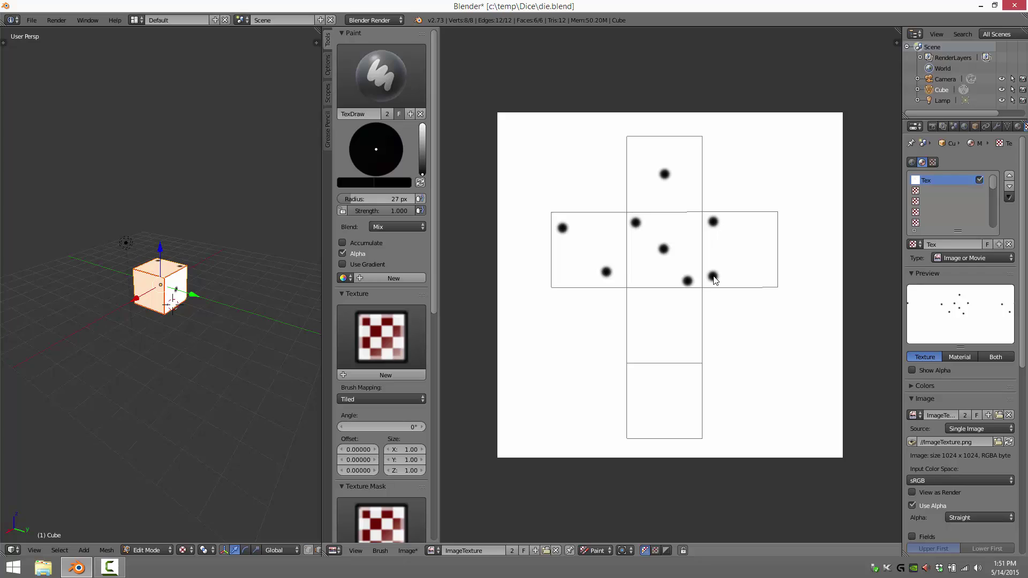
{"action": "left_click", "coordinate": [761, 222]}
{"action": "left_click", "coordinate": [760, 275]}
{"action": "left_click", "coordinate": [638, 302]}
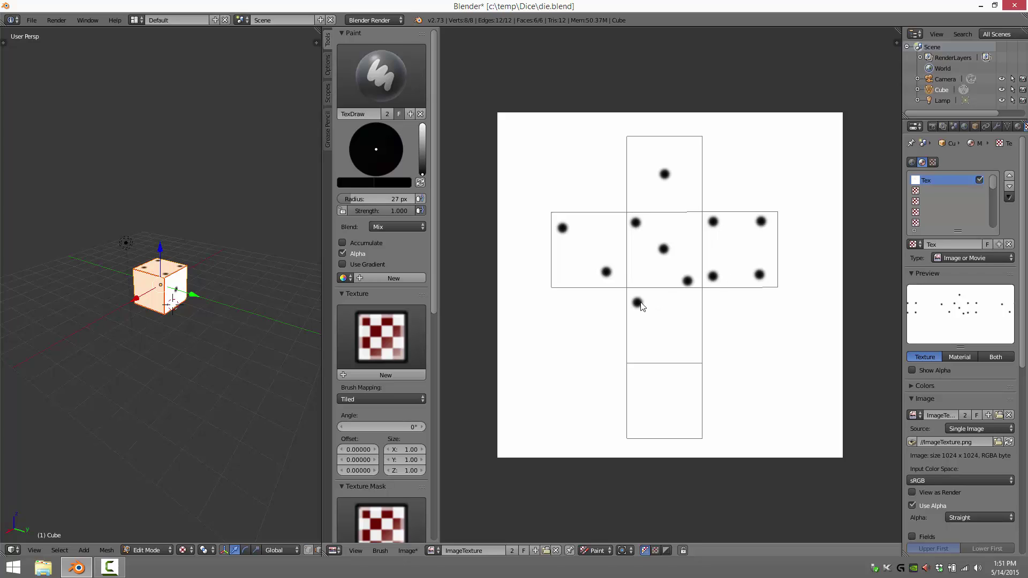
{"action": "left_click", "coordinate": [687, 302]}
{"action": "left_click", "coordinate": [685, 351]}
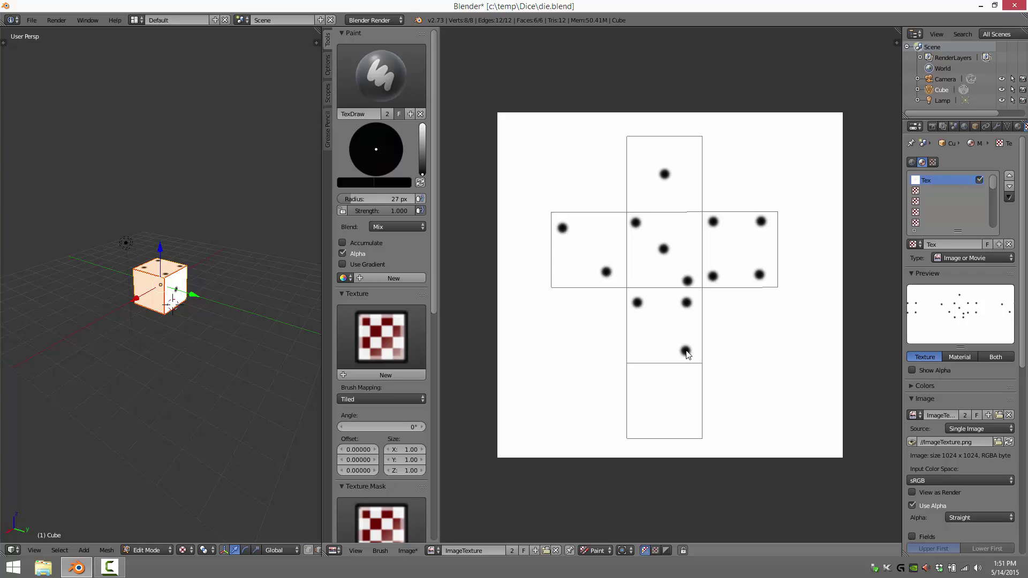
{"action": "left_click", "coordinate": [636, 352]}
{"action": "left_click", "coordinate": [663, 326]}
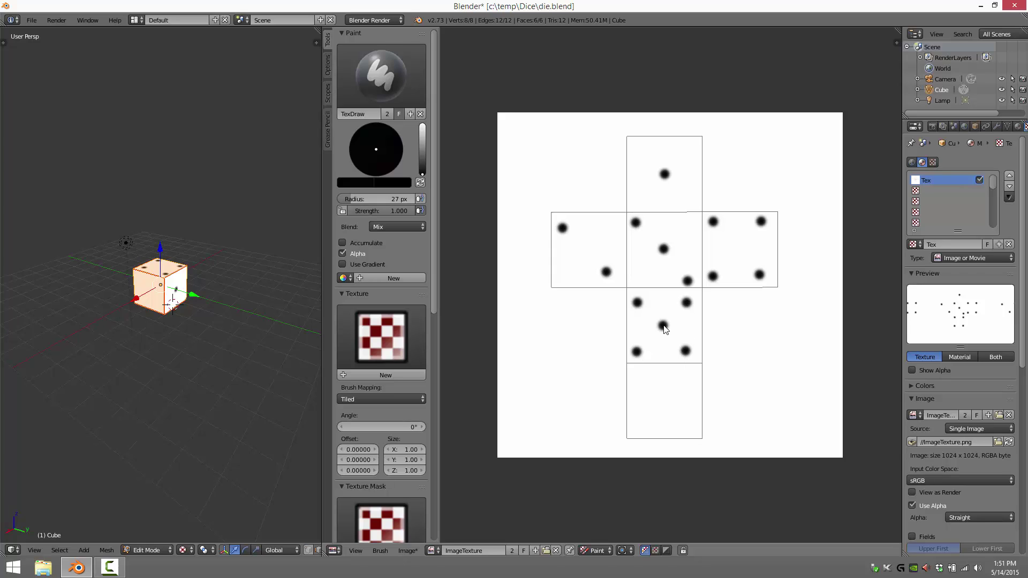
Repaint the pips of the six face at the bottom.
{"action": "left_click", "coordinate": [635, 377]}
{"action": "left_click", "coordinate": [635, 406]}
{"action": "left_click", "coordinate": [635, 430]}
{"action": "left_click", "coordinate": [690, 372]}
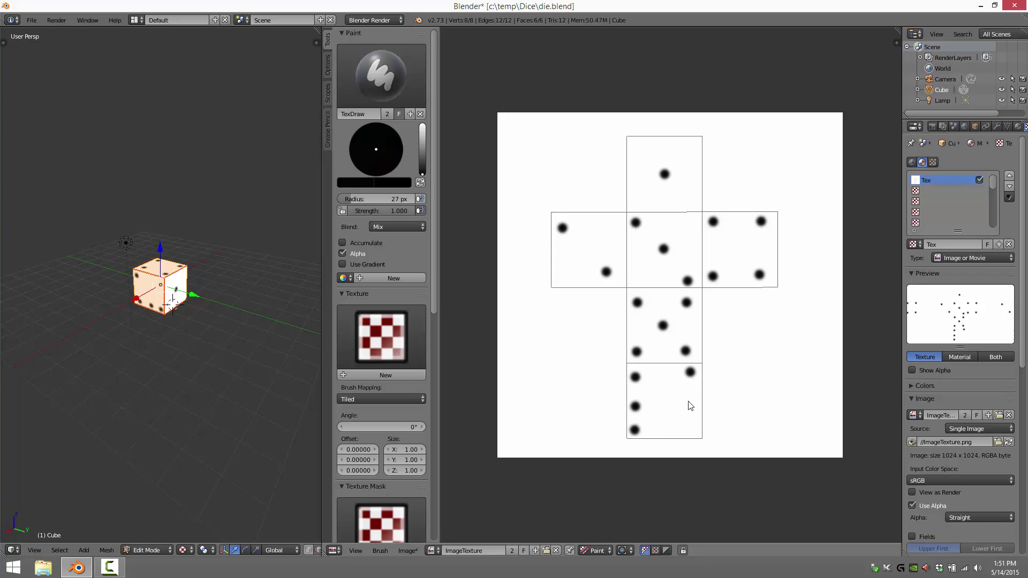
{"action": "left_click", "coordinate": [688, 402]}
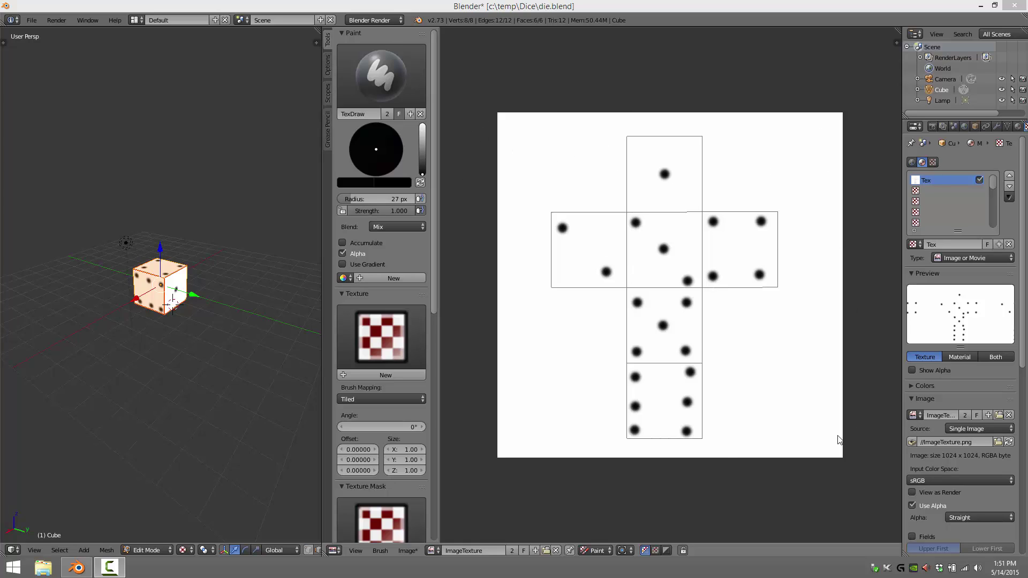
{"action": "mouse_move", "coordinate": [785, 176]}
{"action": "left_mouse_down"}
{"action": "mouse_move", "coordinate": [716, 123]}
{"action": "mouse_move", "coordinate": [534, 120]}
{"action": "mouse_move", "coordinate": [532, 301]}
{"action": "mouse_move", "coordinate": [585, 327]}
{"action": "mouse_move", "coordinate": [570, 412]}
{"action": "mouse_move", "coordinate": [606, 443]}
{"action": "mouse_move", "coordinate": [645, 448]}
{"action": "mouse_move", "coordinate": [765, 413]}
{"action": "mouse_move", "coordinate": [728, 329]}
{"action": "mouse_move", "coordinate": [816, 295]}
{"action": "mouse_move", "coordinate": [800, 174]}
{"action": "mouse_move", "coordinate": [753, 150]}
{"action": "left_mouse_up"}
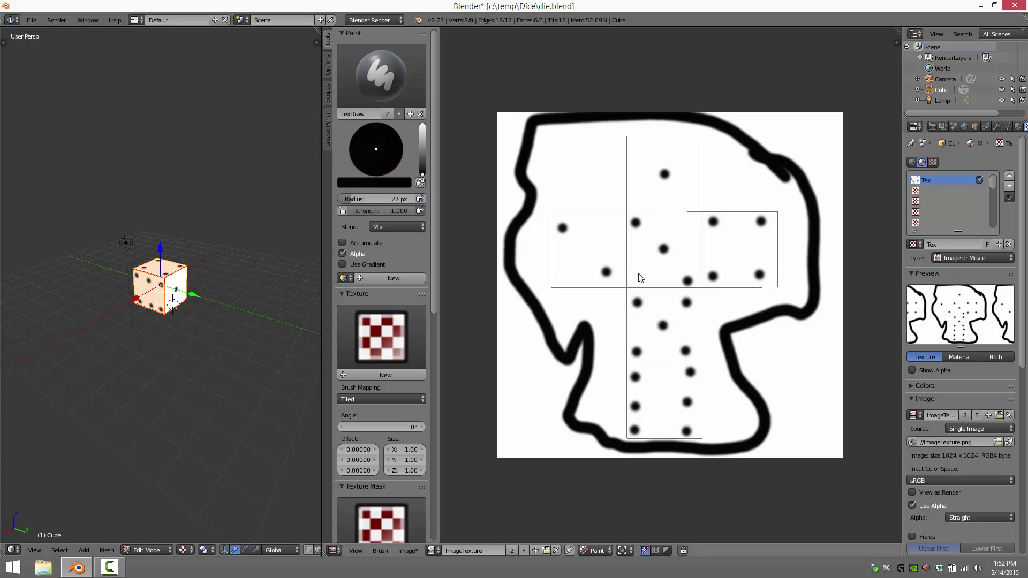
{"action": "key", "text": "ctrl+z"}
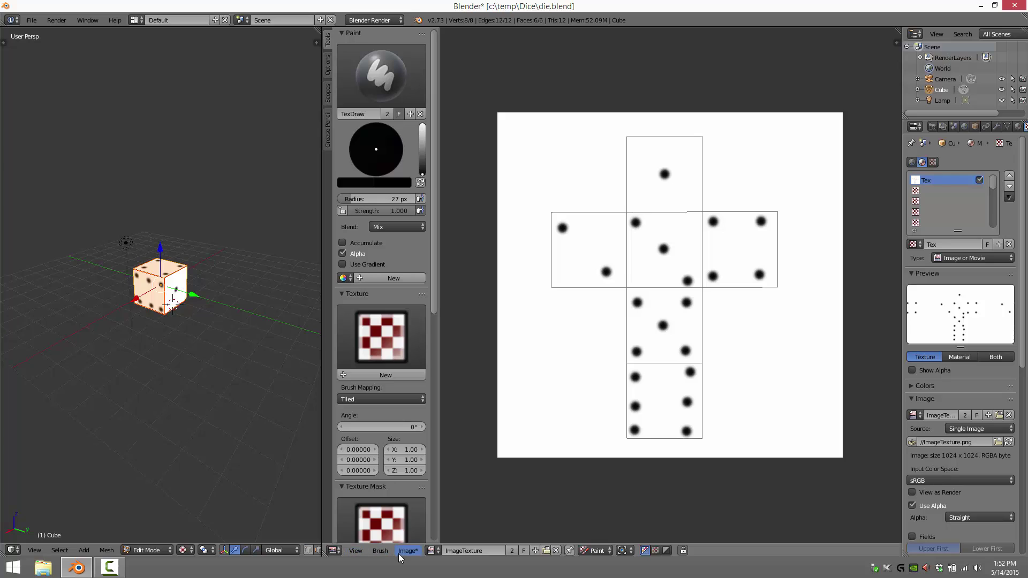
Toggle the UV outline overlay off and back on, then save the texture as ImageTexture.png.
{"action": "left_click", "coordinate": [354, 550]}
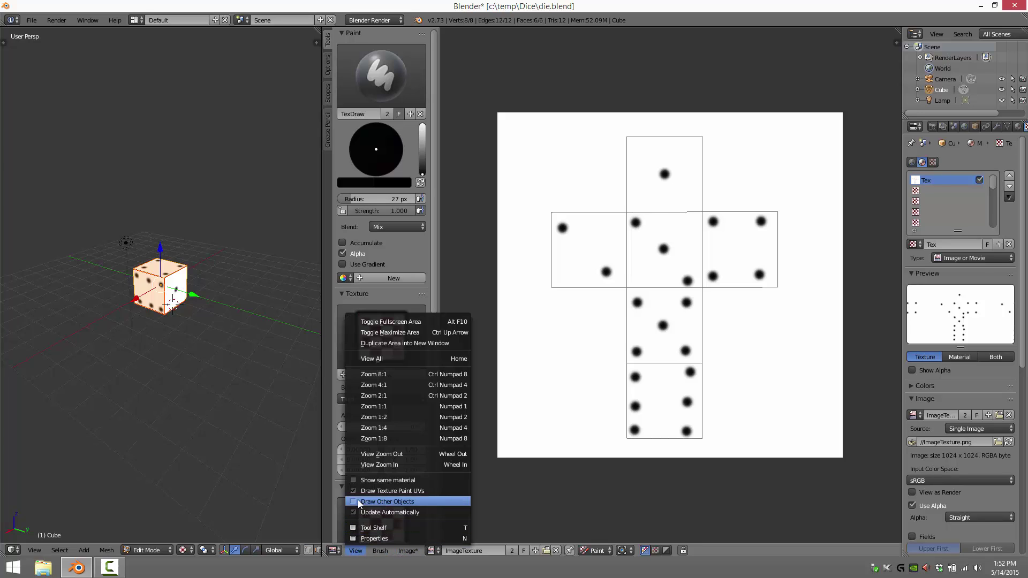
{"action": "left_click", "coordinate": [415, 489]}
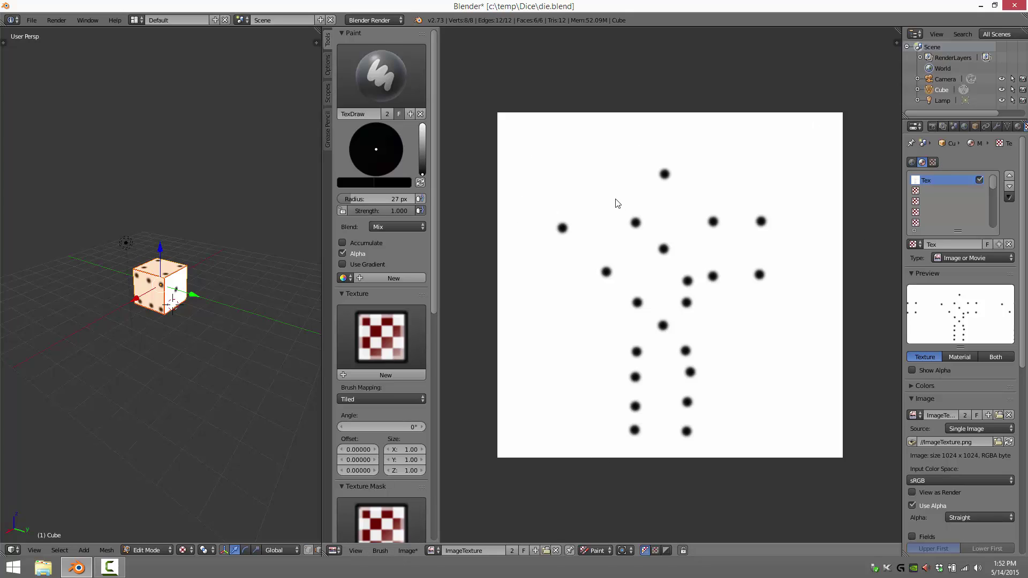
{"action": "left_click", "coordinate": [351, 550]}
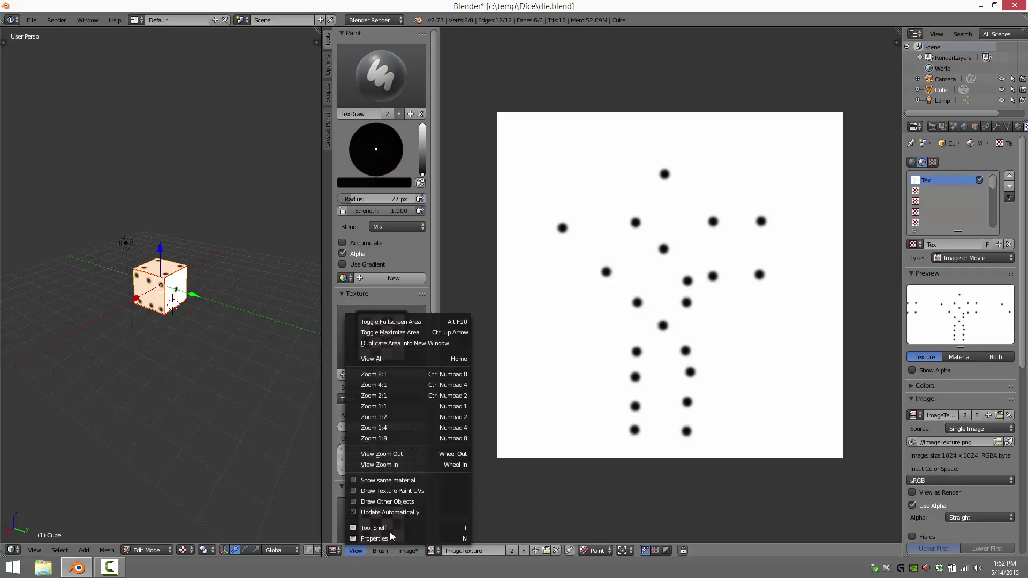
{"action": "left_click", "coordinate": [366, 490]}
{"action": "left_click", "coordinate": [355, 550]}
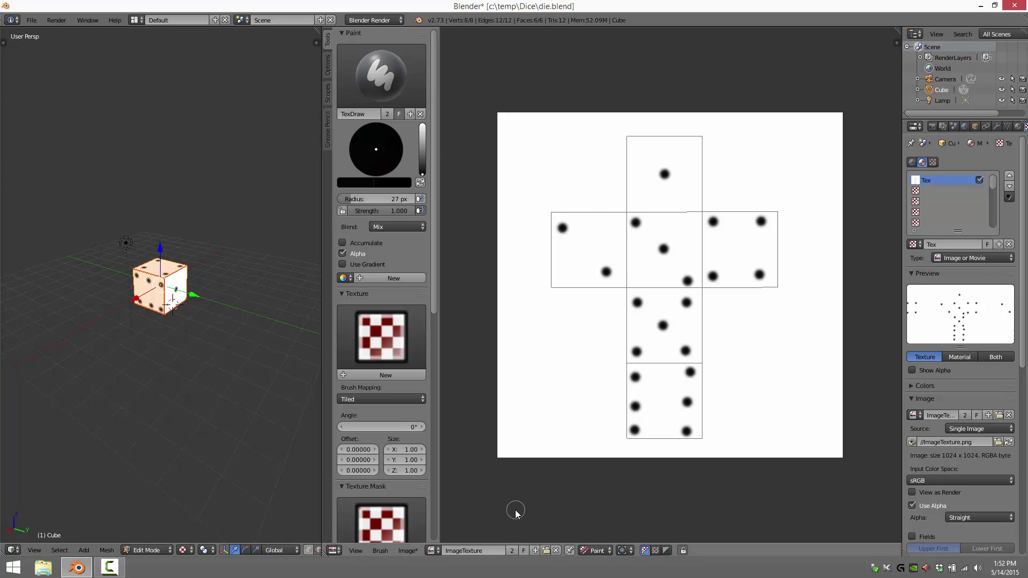
{"action": "left_click", "coordinate": [408, 550]}
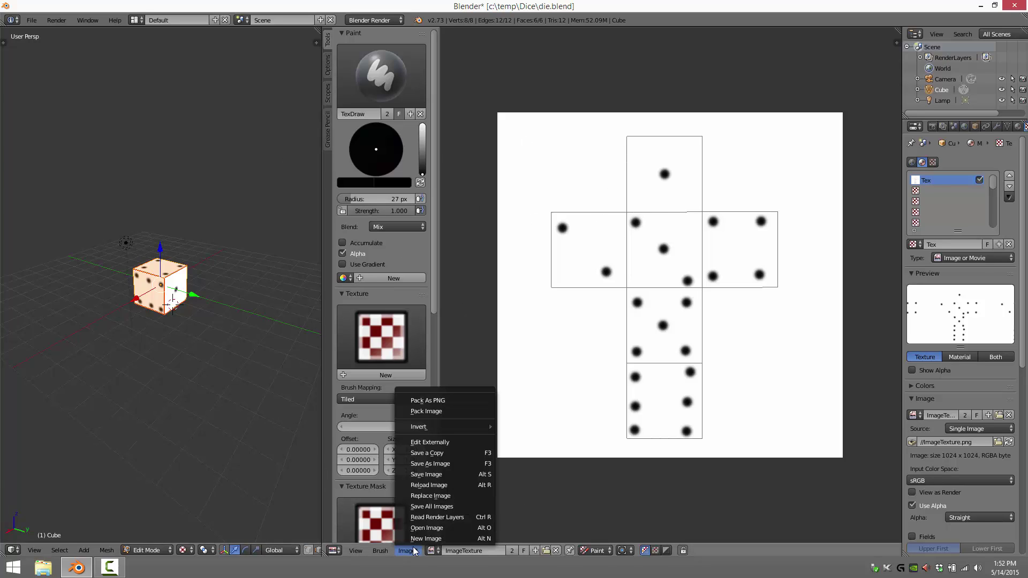
{"action": "left_click", "coordinate": [448, 474]}
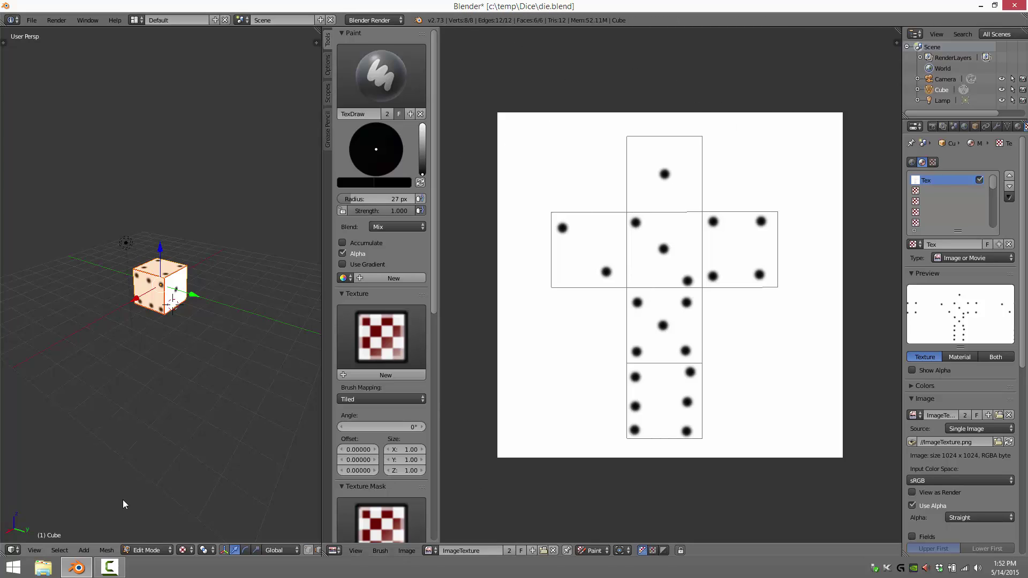
Browse to C:\temp\Dice in File Explorer, check die.blend and ImageTexture.png, then return to Blender.
{"action": "left_click", "coordinate": [47, 569]}
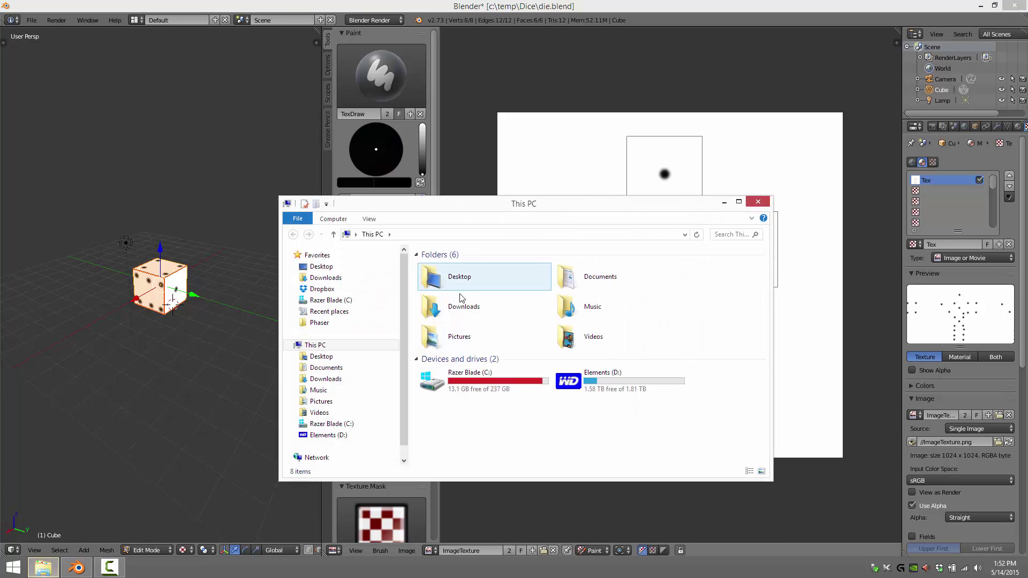
{"action": "double_click", "coordinate": [480, 381]}
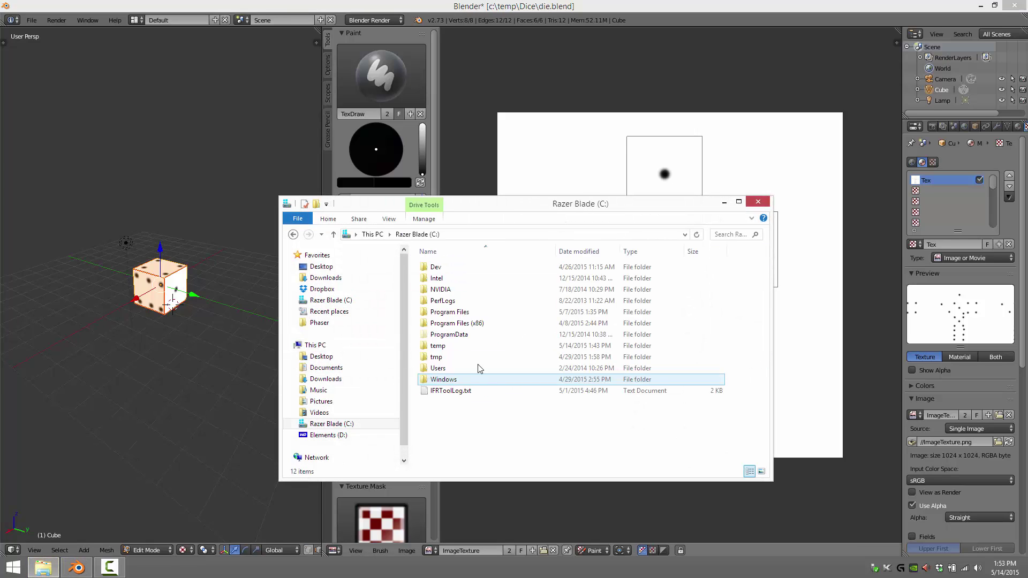
{"action": "double_click", "coordinate": [445, 347]}
{"action": "scroll", "coordinate": [500, 367], "scroll_direction": "down", "scroll_amount": 1}
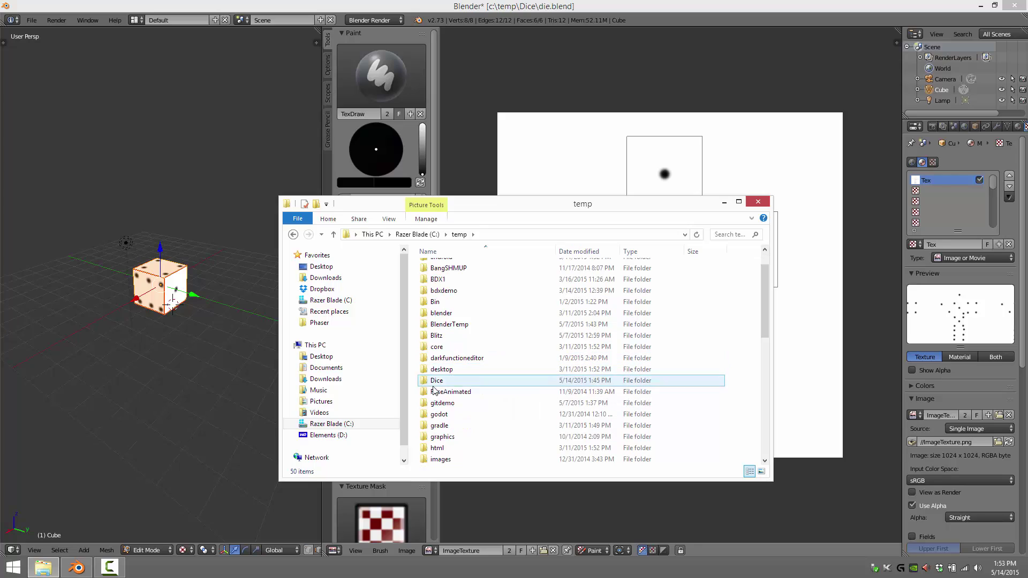
{"action": "double_click", "coordinate": [436, 381]}
{"action": "left_click", "coordinate": [458, 254]}
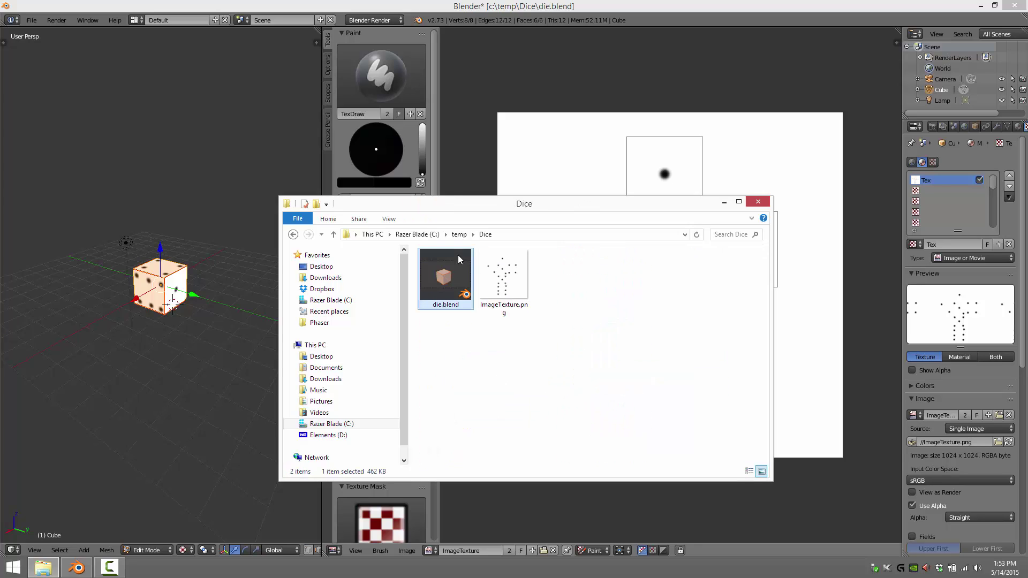
{"action": "left_click", "coordinate": [504, 279]}
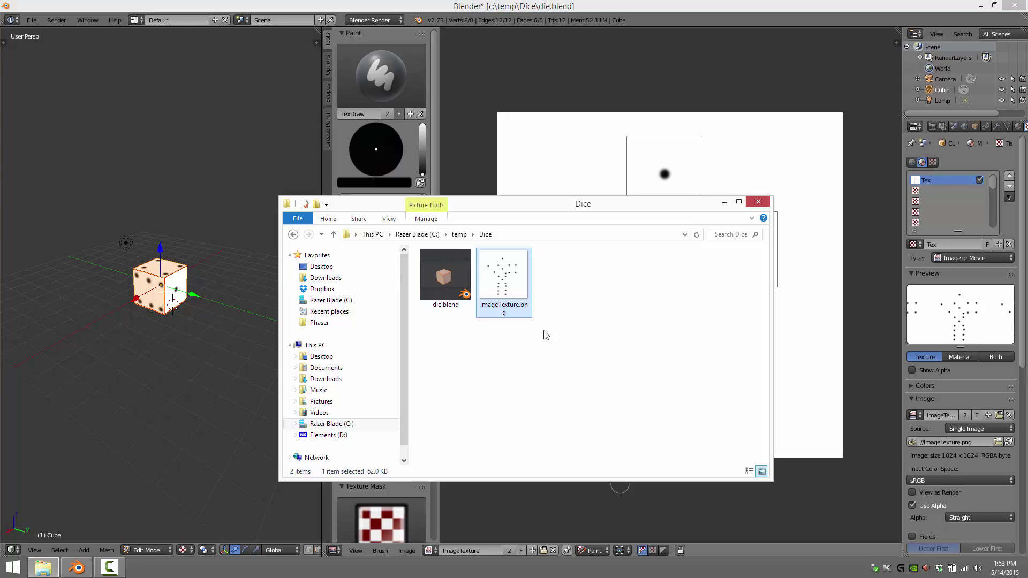
{"action": "left_click", "coordinate": [455, 89]}
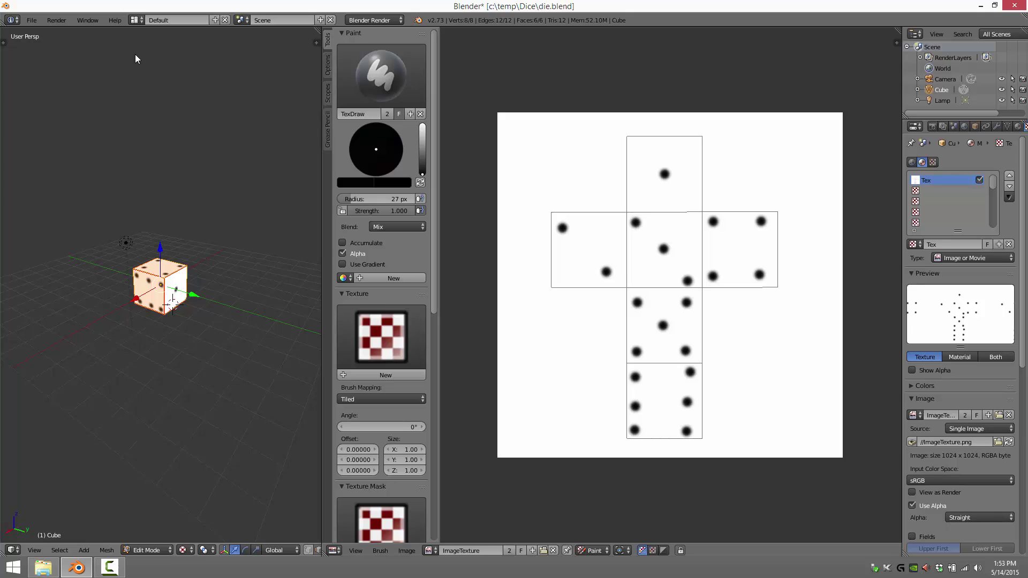
Save over die.blend, switch to the camera view and render an image.
{"action": "key", "text": "ctrl+s"}
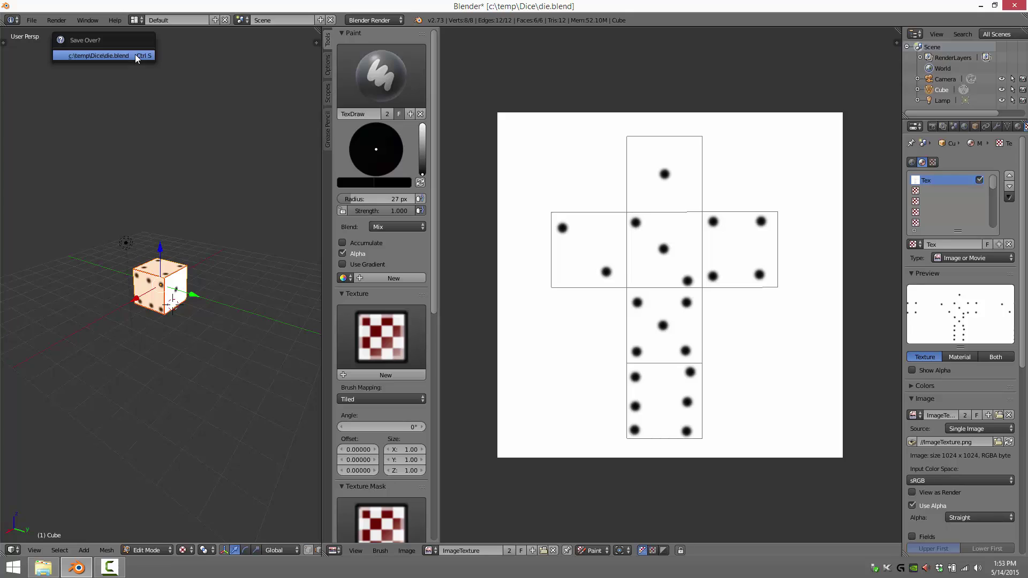
{"action": "left_click", "coordinate": [82, 57]}
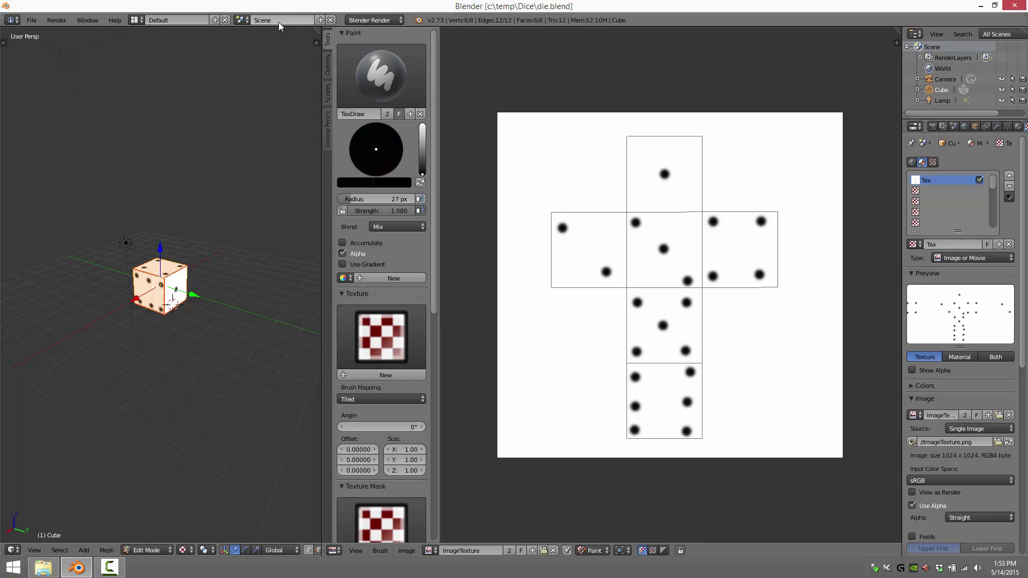
{"action": "left_click", "coordinate": [34, 549]}
{"action": "left_click", "coordinate": [76, 512]}
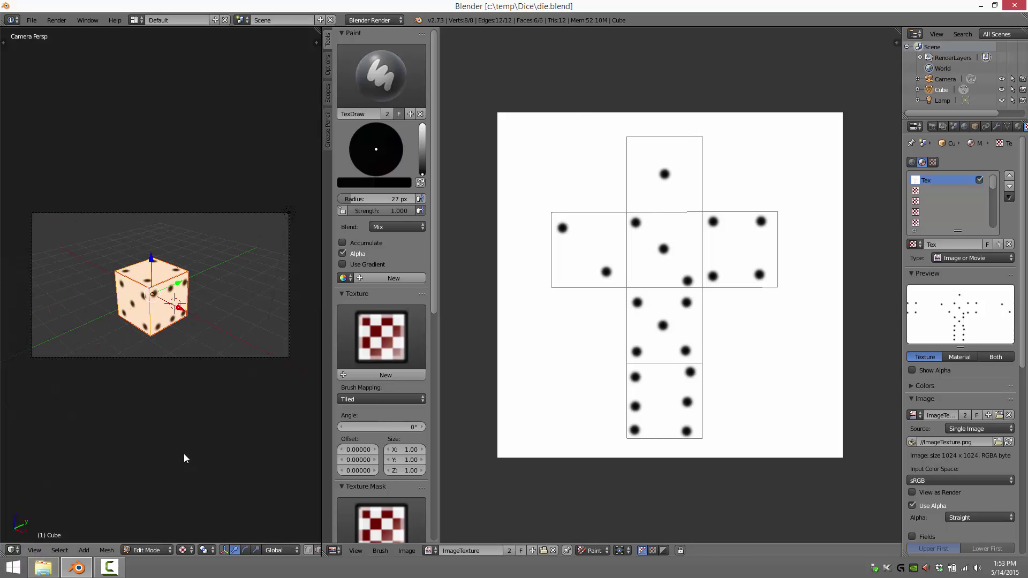
{"action": "left_click", "coordinate": [56, 19]}
{"action": "left_click", "coordinate": [76, 33]}
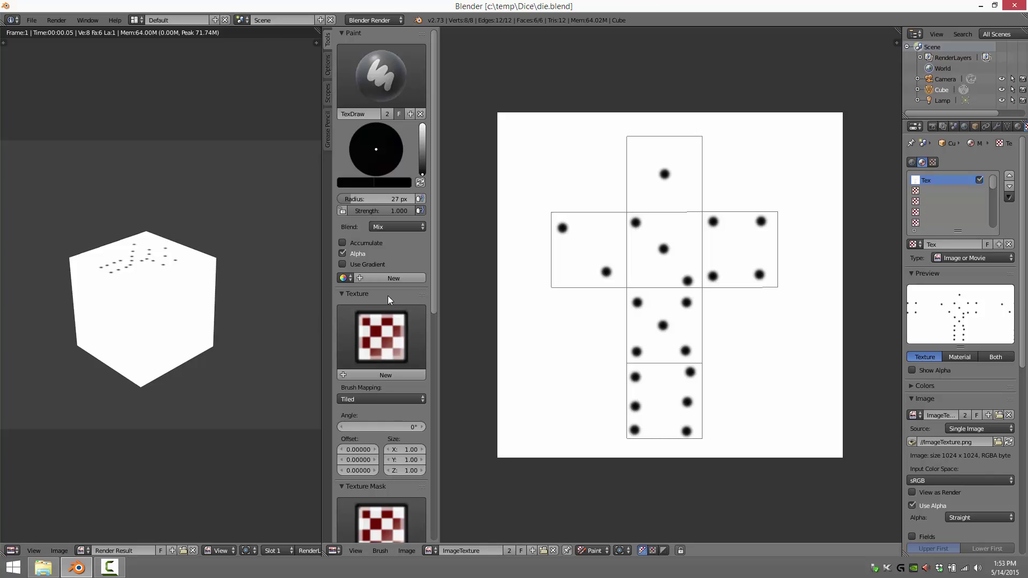
Switch the left area from the render result back to the 3D View of the textured die.
{"action": "left_click", "coordinate": [11, 550]}
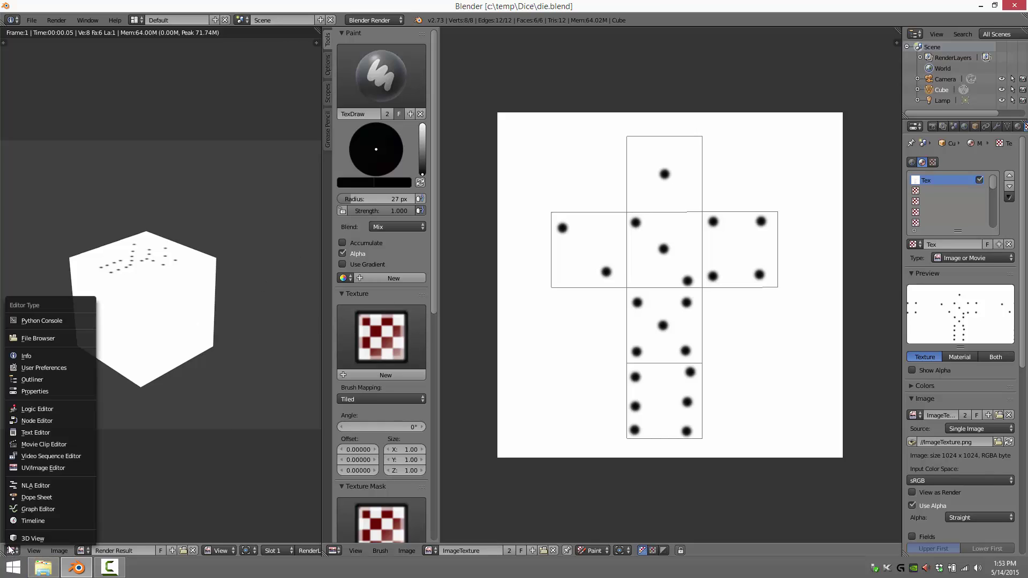
{"action": "left_click", "coordinate": [21, 545]}
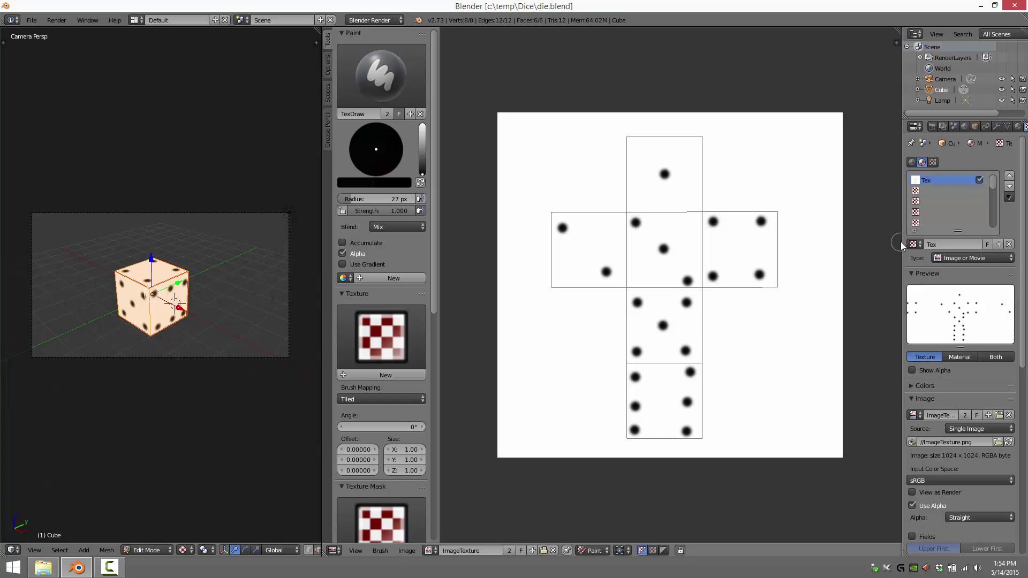
Set the Tex texture's mapping Coordinates to UV with the UVMap layer.
{"action": "left_click_drag", "start_coordinate": [901, 244], "coordinate": [875, 245]}
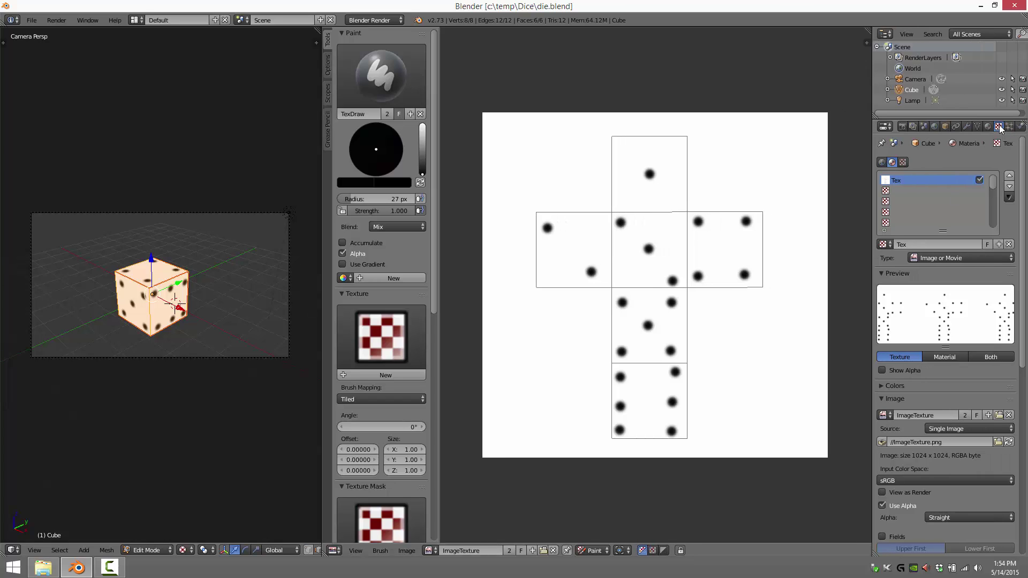
{"action": "scroll", "coordinate": [937, 372], "scroll_direction": "down", "scroll_amount": 2}
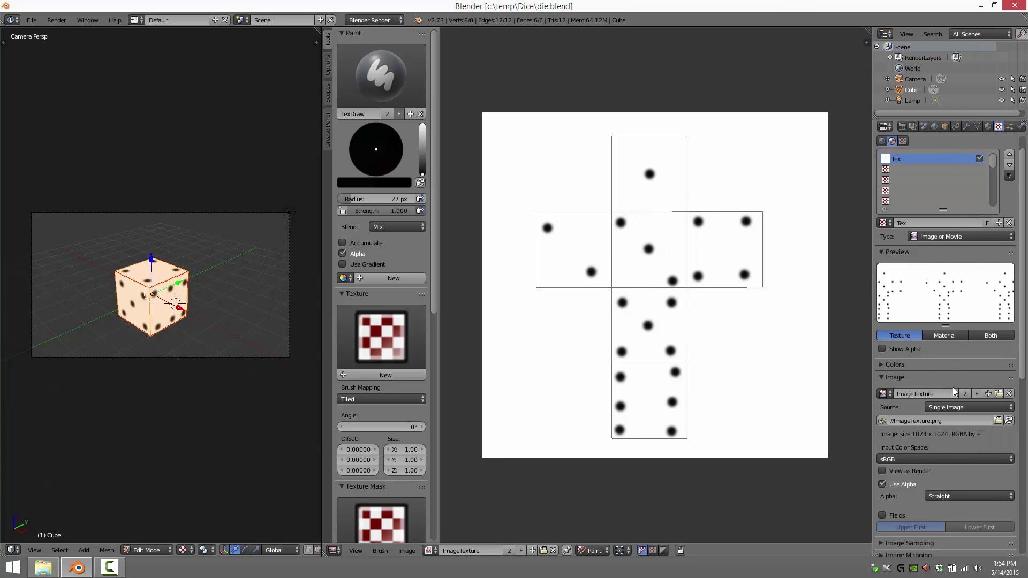
{"action": "scroll", "coordinate": [952, 387], "scroll_direction": "down", "scroll_amount": 8}
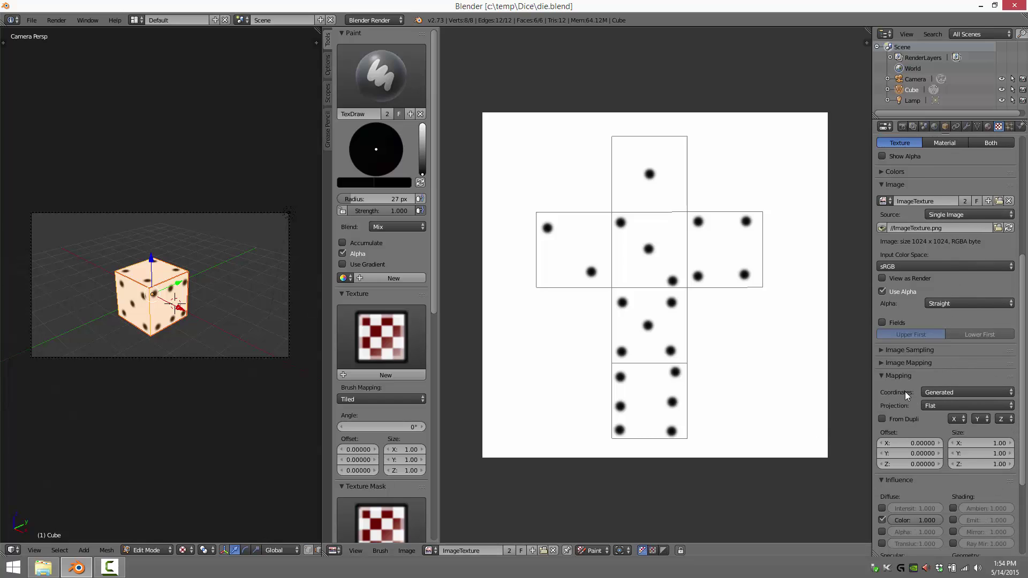
{"action": "left_click", "coordinate": [958, 391]}
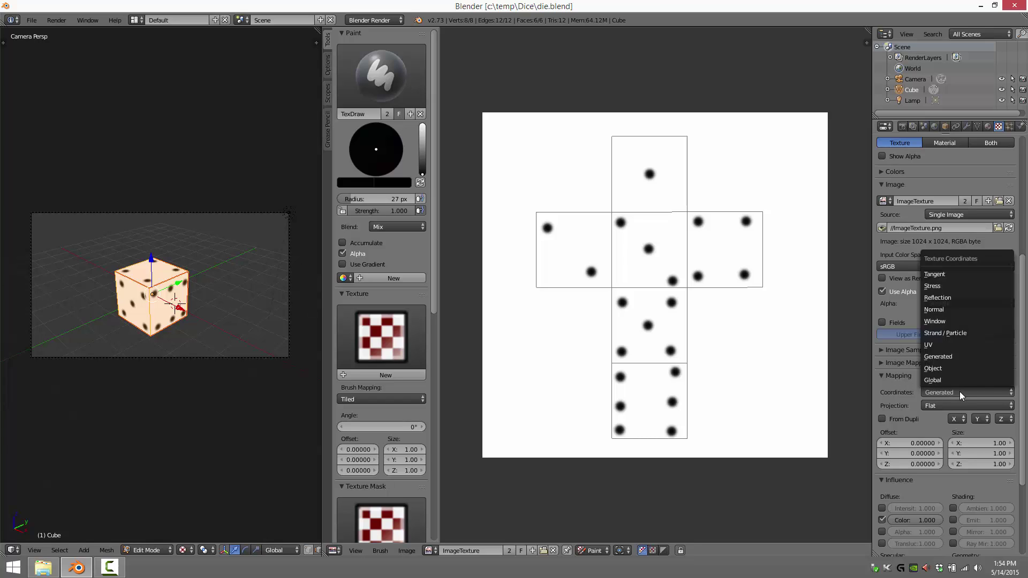
{"action": "left_click", "coordinate": [958, 392]}
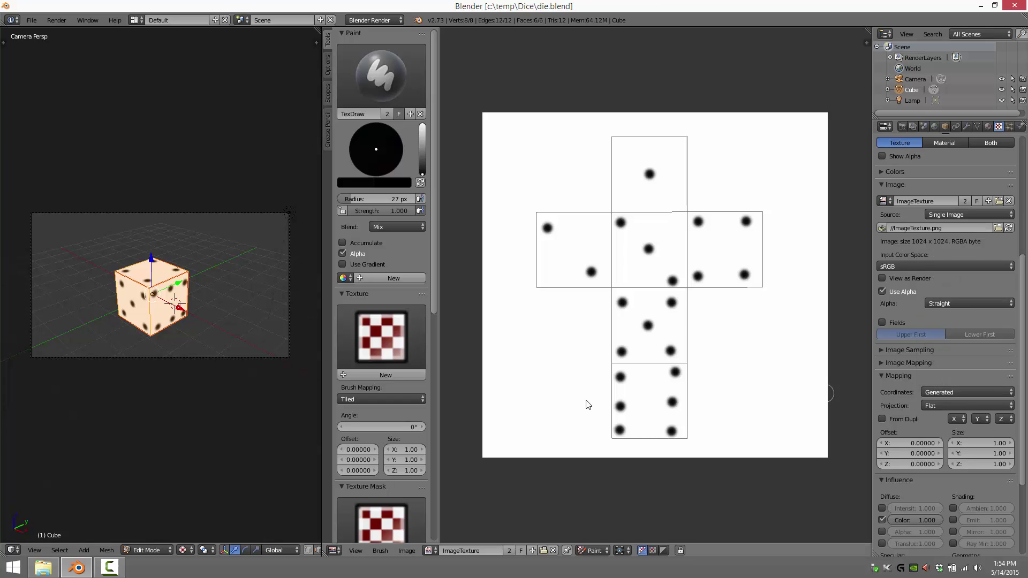
{"action": "left_click", "coordinate": [953, 394]}
{"action": "left_click", "coordinate": [937, 345]}
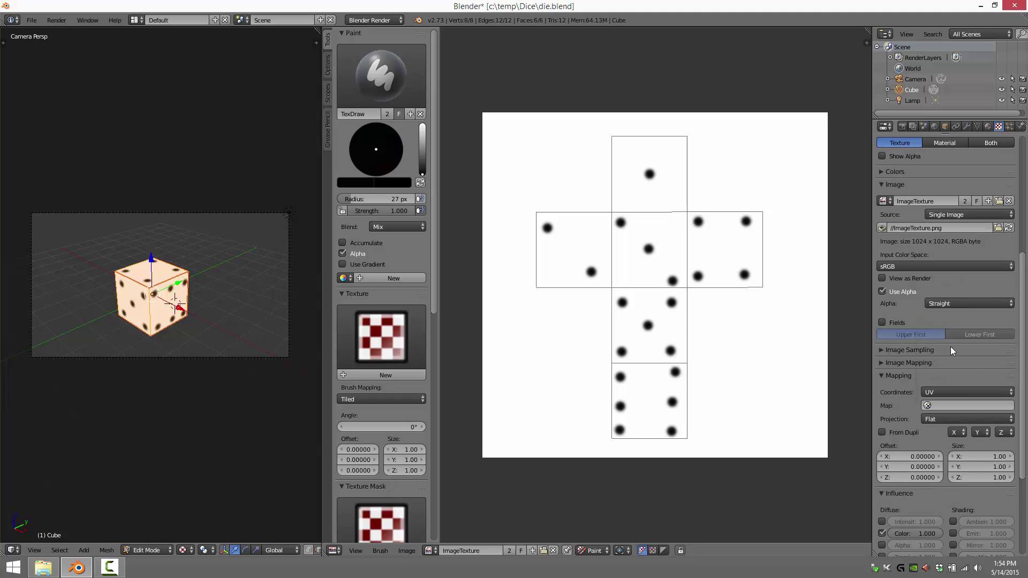
{"action": "left_click", "coordinate": [936, 406]}
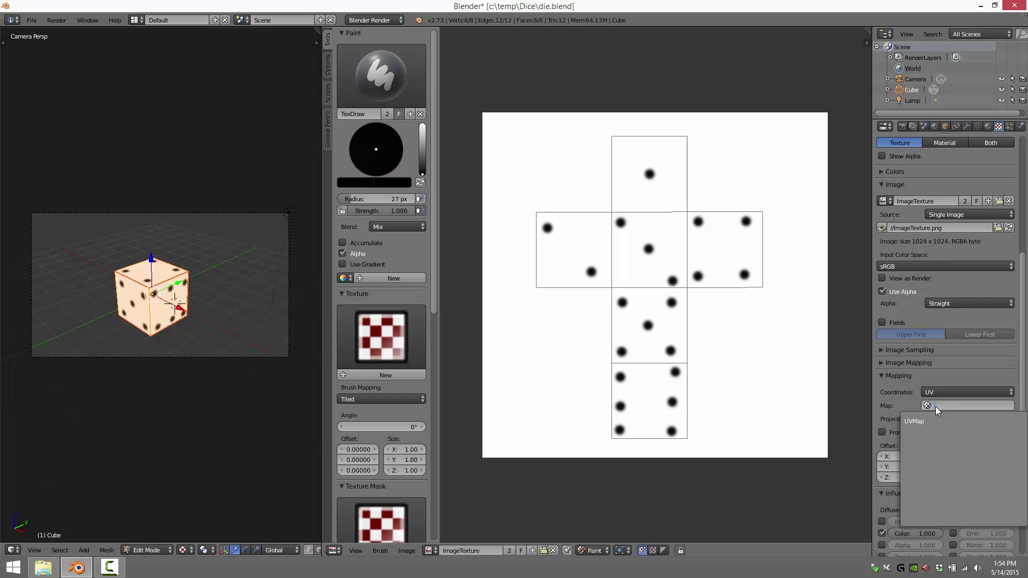
{"action": "left_click", "coordinate": [921, 421]}
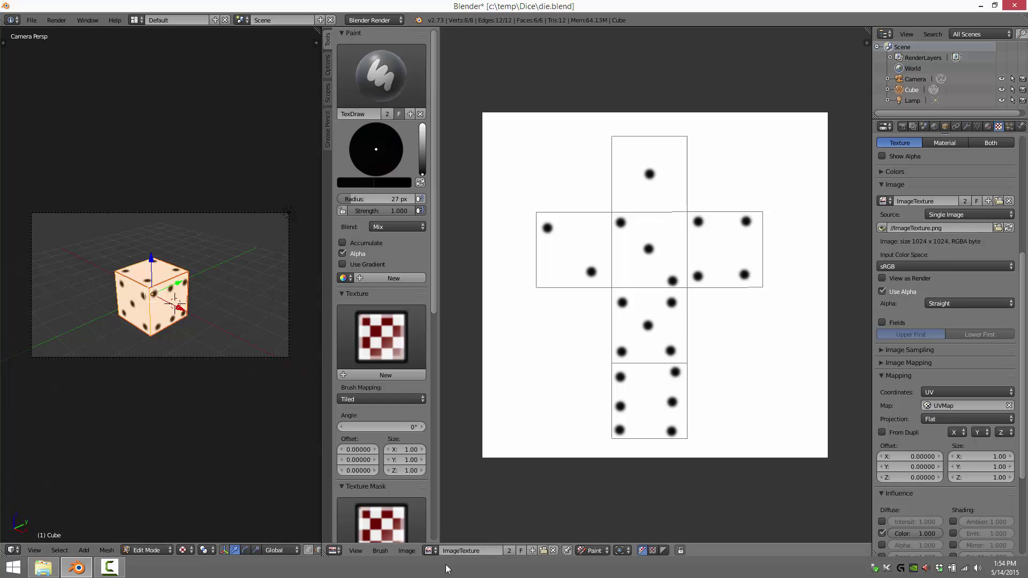
Show Render Result in the Image Editor briefly, then switch back to the dice texture image.
{"action": "left_click", "coordinate": [434, 551]}
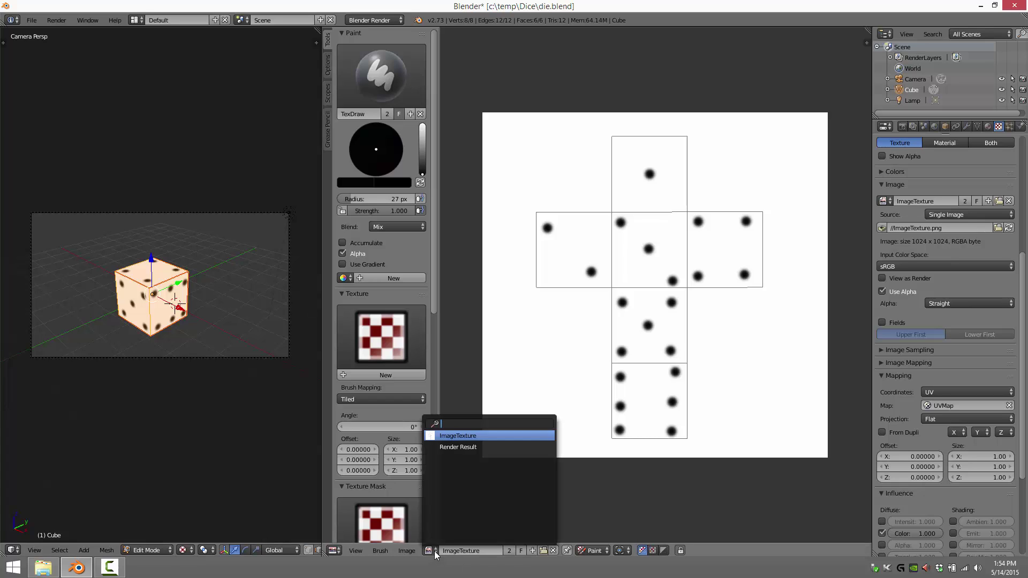
{"action": "left_click", "coordinate": [458, 451]}
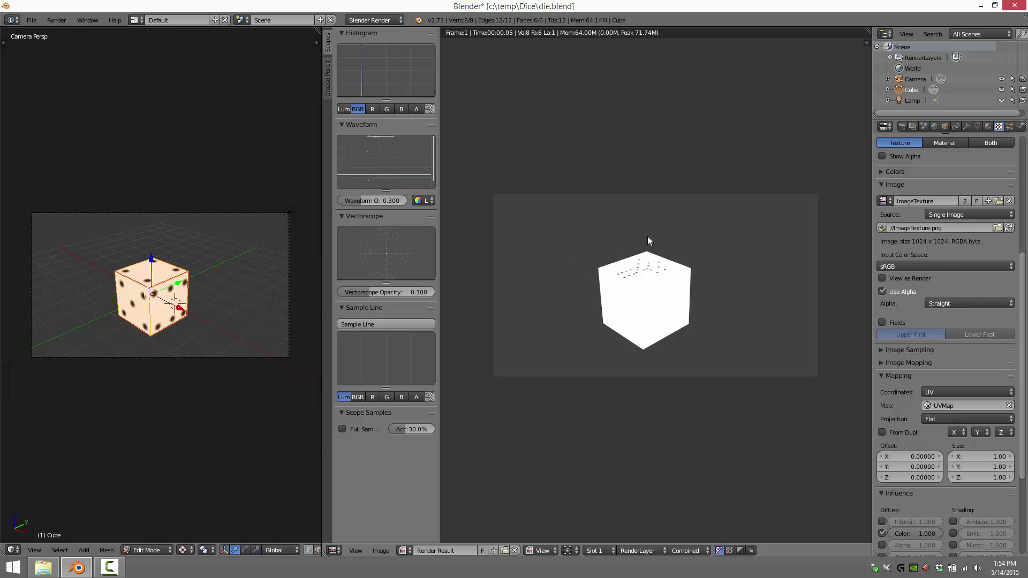
{"action": "left_click", "coordinate": [404, 551]}
{"action": "left_click", "coordinate": [458, 436]}
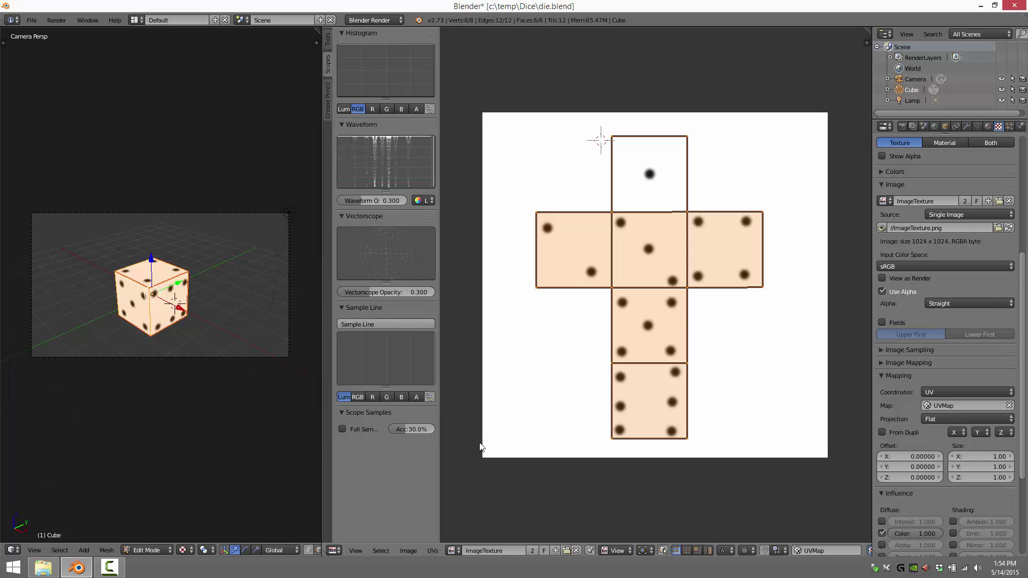
Keep the texture image shown and render the die again with Render Image.
{"action": "left_click", "coordinate": [455, 548]}
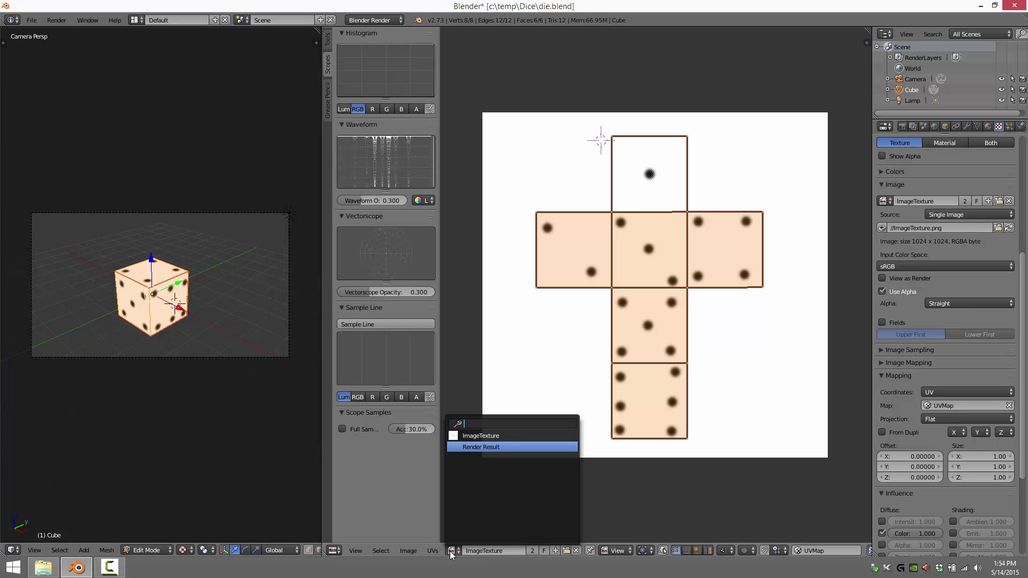
{"action": "left_click", "coordinate": [490, 435]}
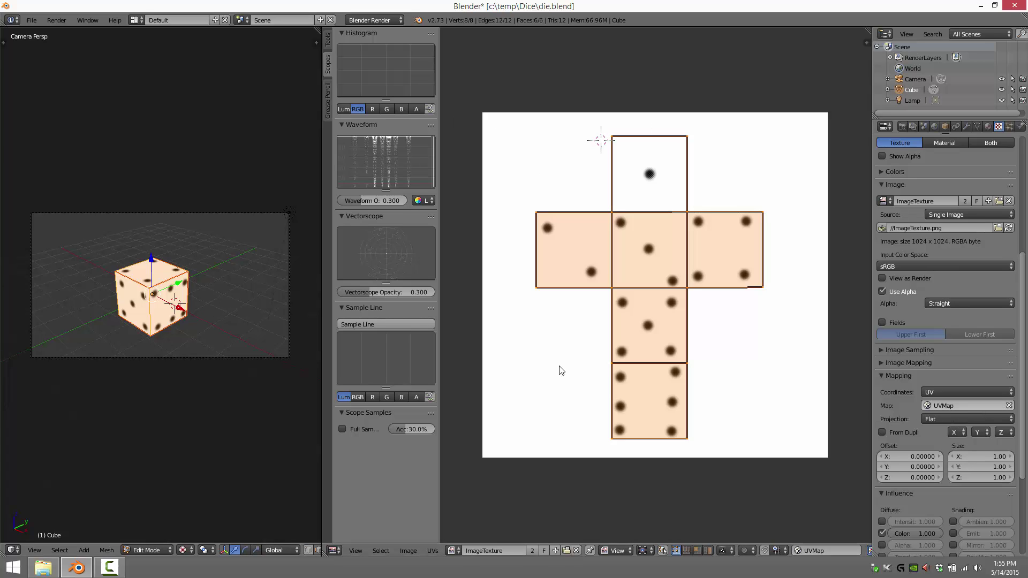
{"action": "left_click", "coordinate": [56, 20]}
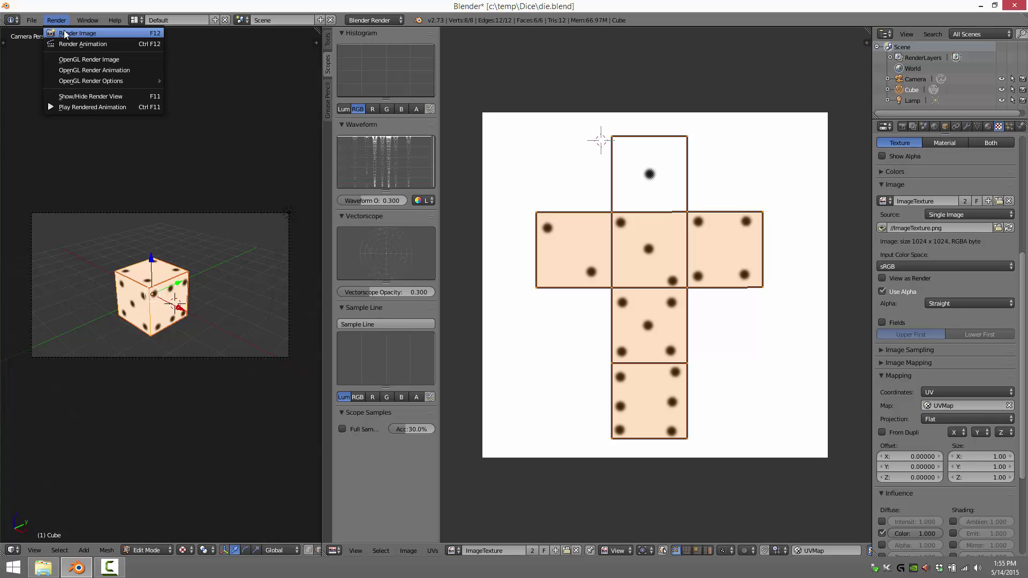
{"action": "left_click", "coordinate": [65, 31]}
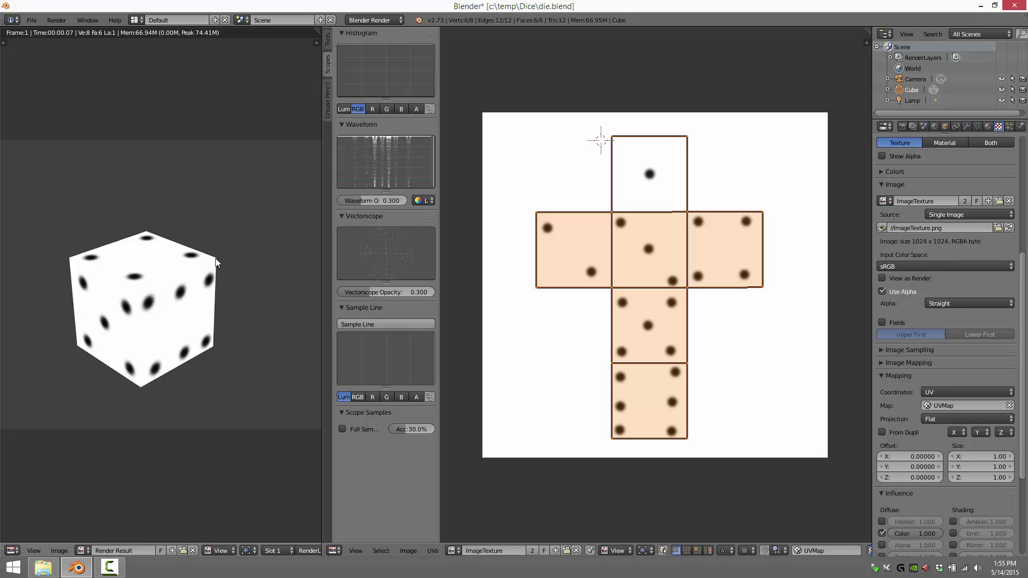
Export the die as die.fbx into the Dice folder, then go to the Windows Start screen.
{"action": "left_click", "coordinate": [32, 20]}
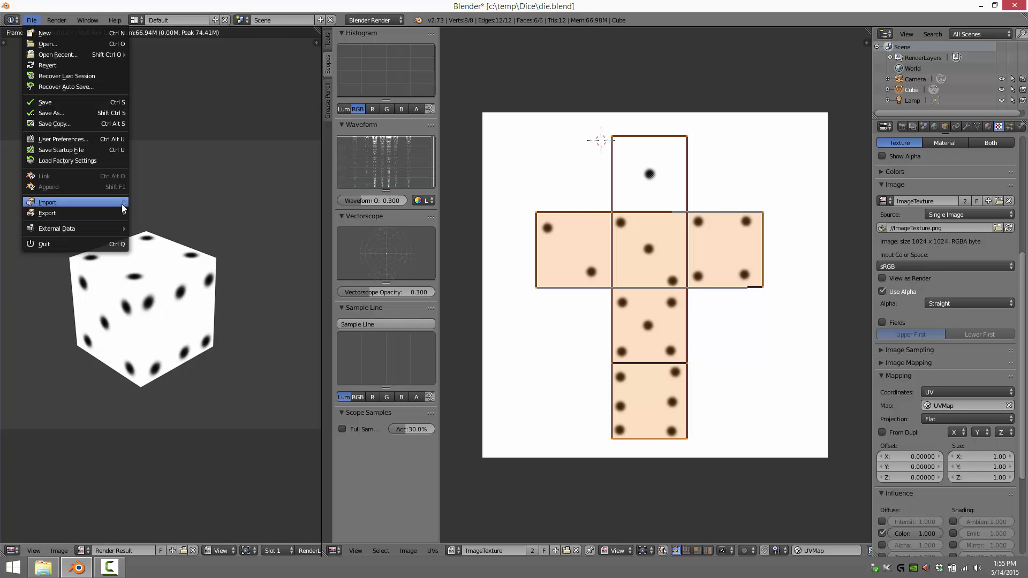
{"action": "mouse_move", "coordinate": [84, 211]}
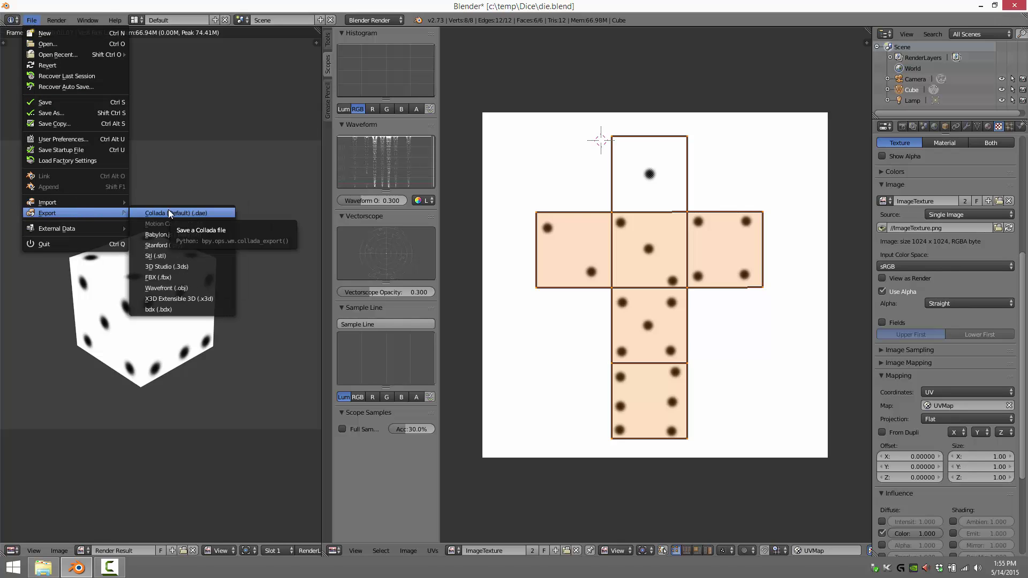
{"action": "left_click", "coordinate": [161, 276]}
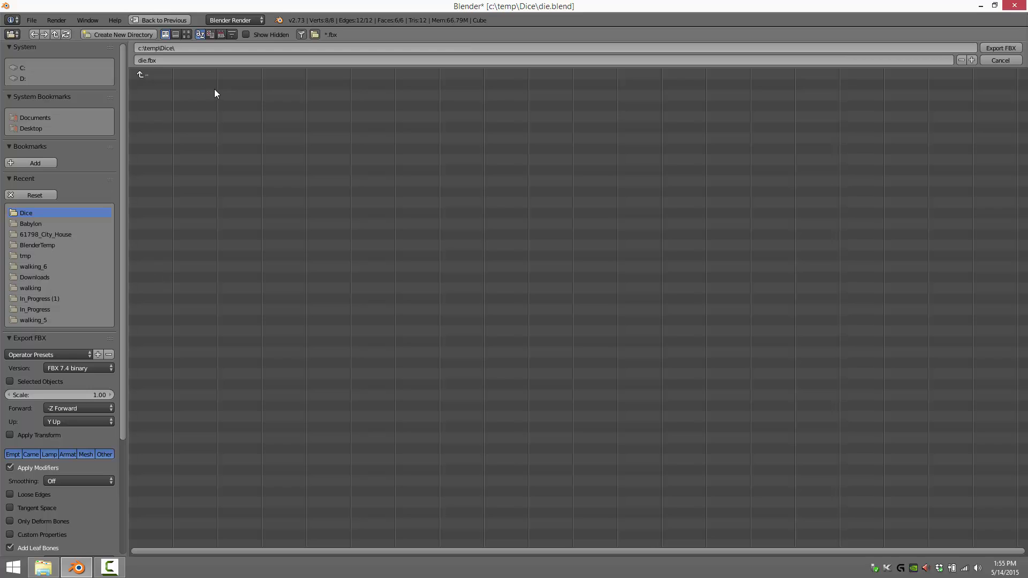
{"action": "left_click", "coordinate": [1001, 48]}
{"action": "key", "text": "super"}
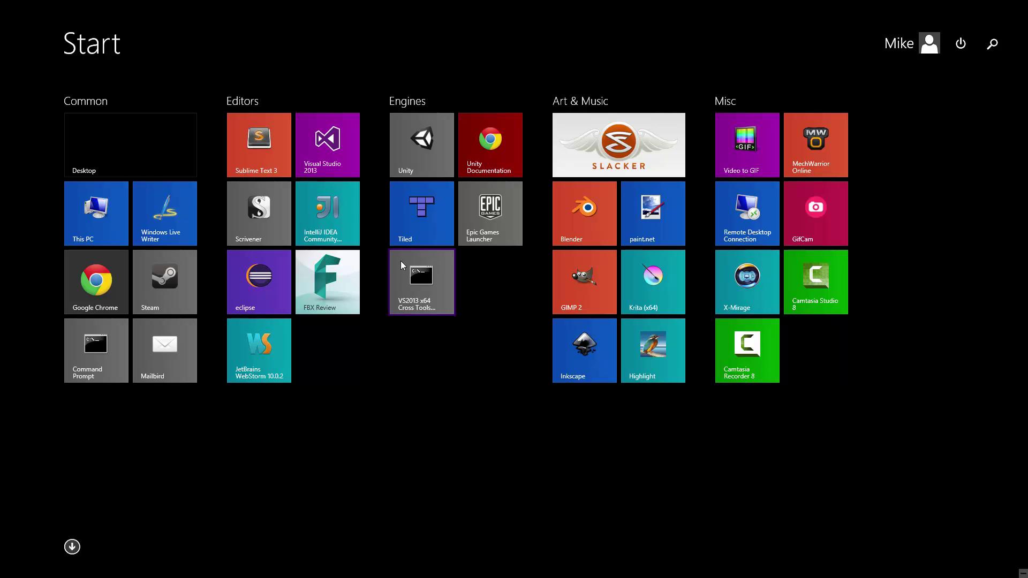
Launch FBX Review and open die.fbx from the temp\Dice folder on Razer Blade (C:).
{"action": "left_click", "coordinate": [336, 271]}
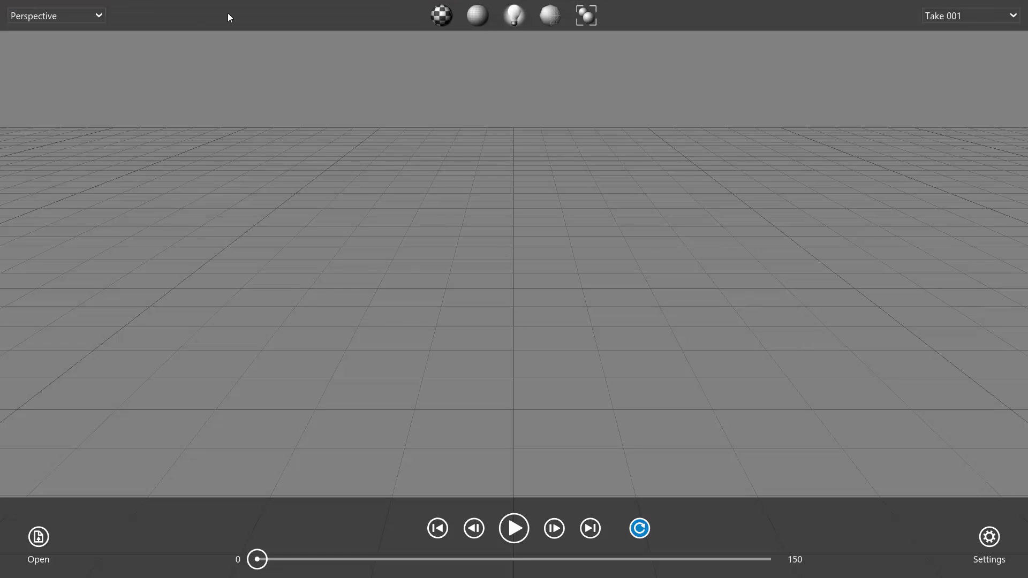
{"action": "left_click", "coordinate": [39, 537]}
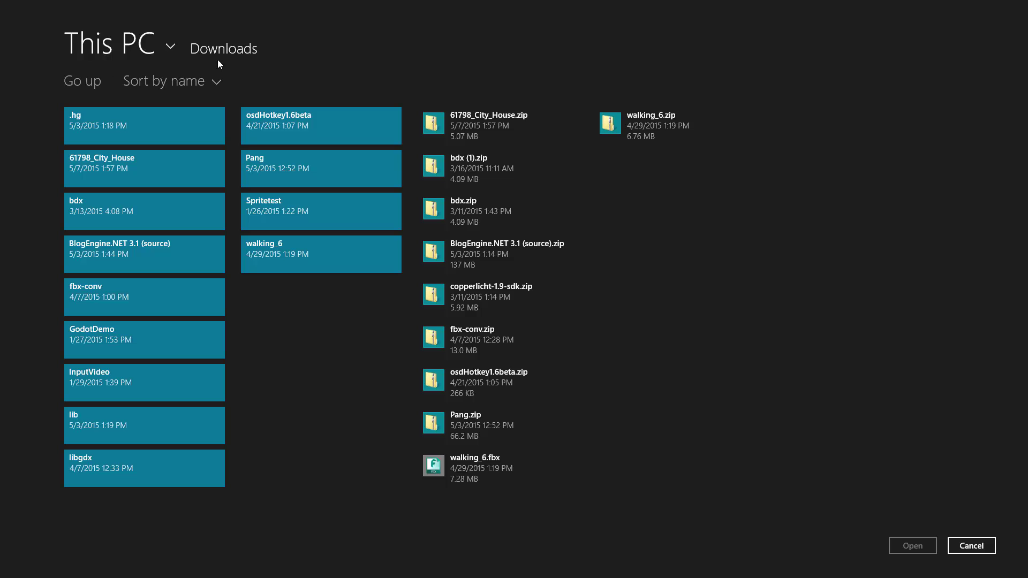
{"action": "left_click", "coordinate": [114, 45]}
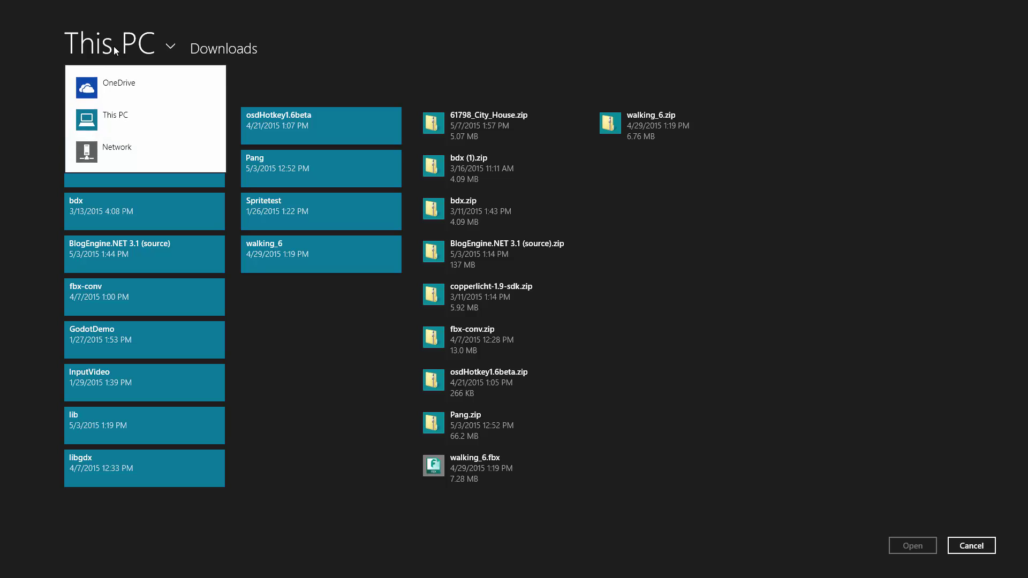
{"action": "left_click", "coordinate": [116, 118]}
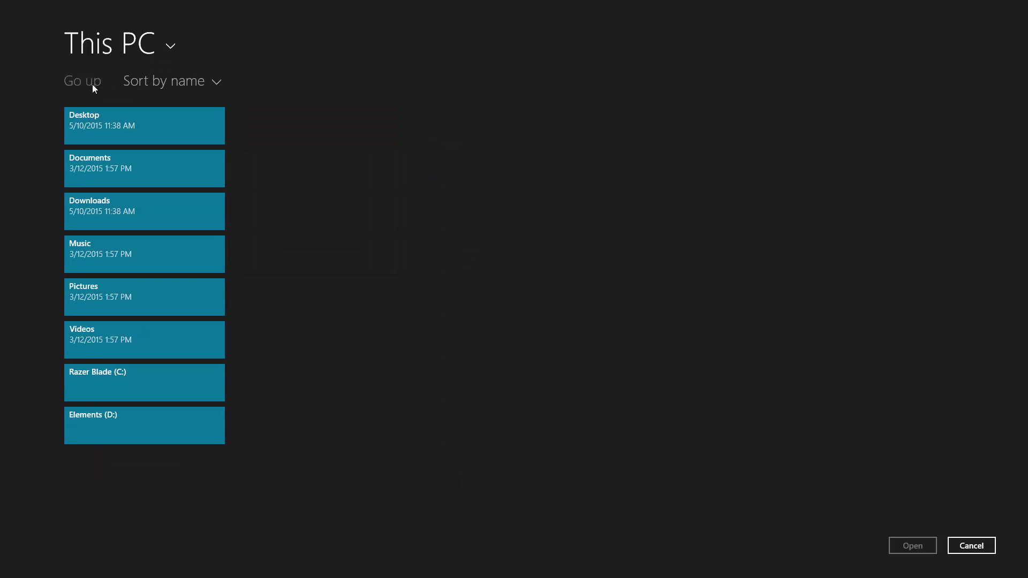
{"action": "left_click", "coordinate": [108, 380]}
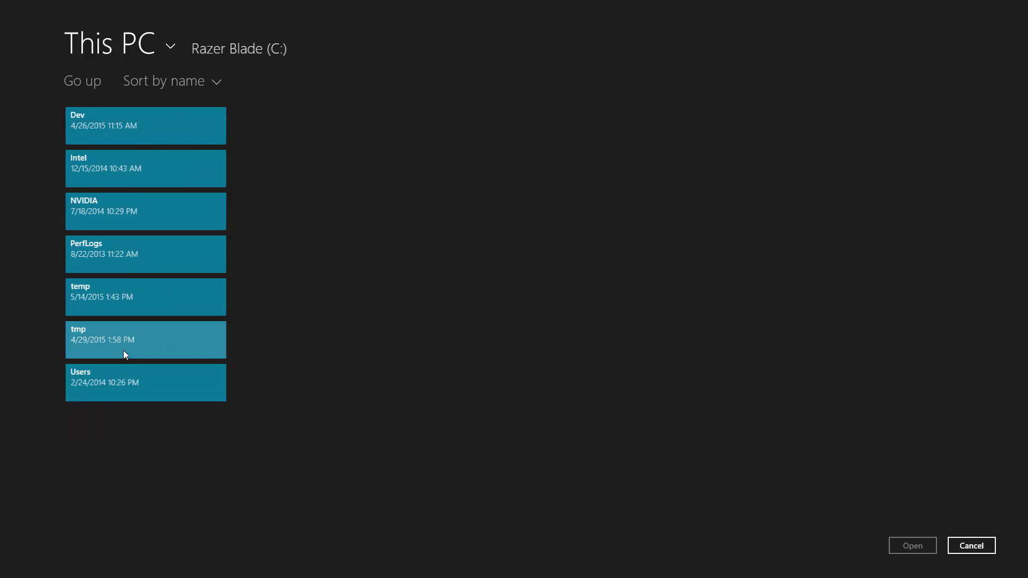
{"action": "left_click", "coordinate": [107, 348]}
{"action": "left_click", "coordinate": [86, 82]}
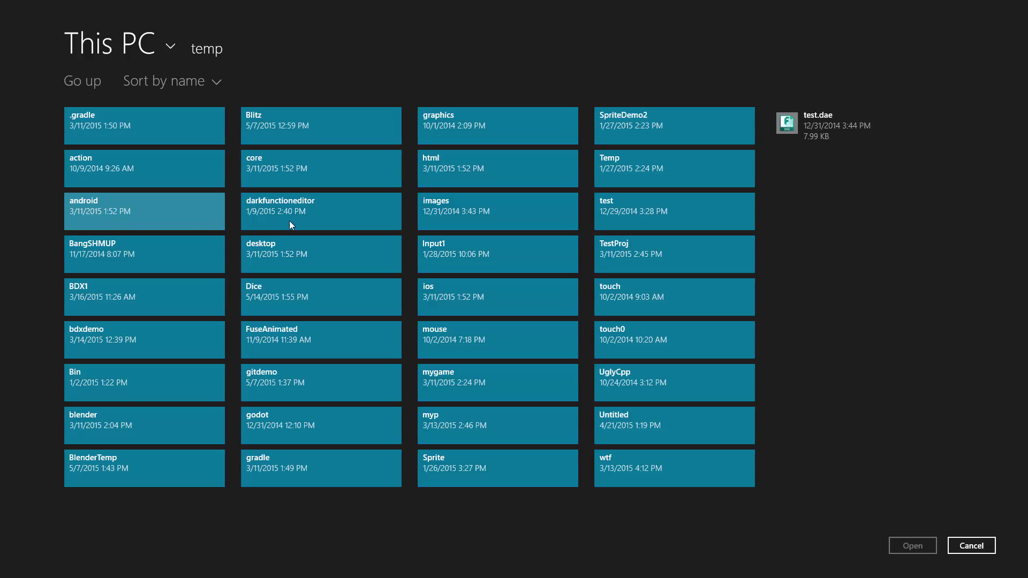
{"action": "left_click", "coordinate": [268, 294]}
{"action": "left_click", "coordinate": [99, 118]}
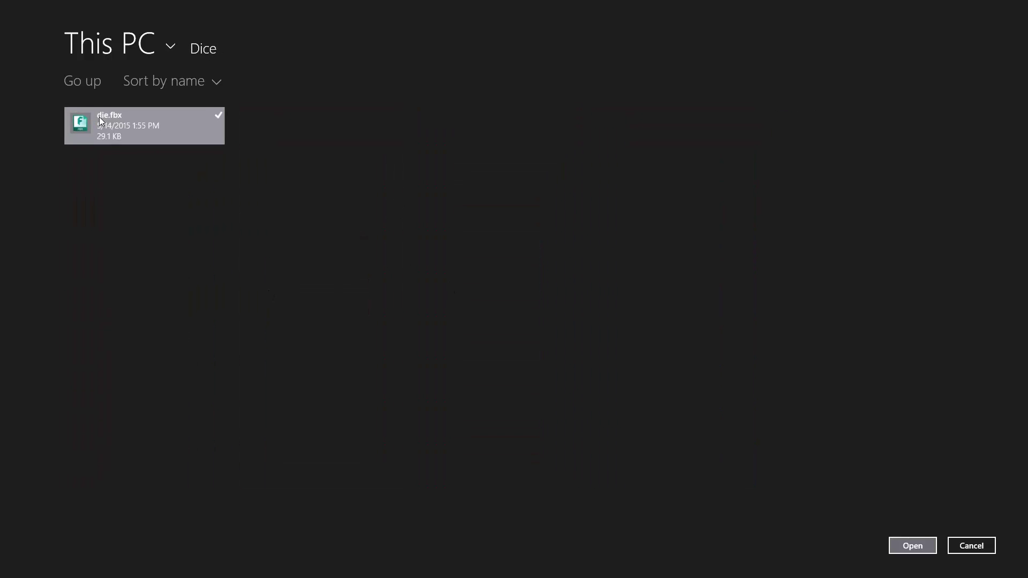
{"action": "left_click", "coordinate": [914, 542]}
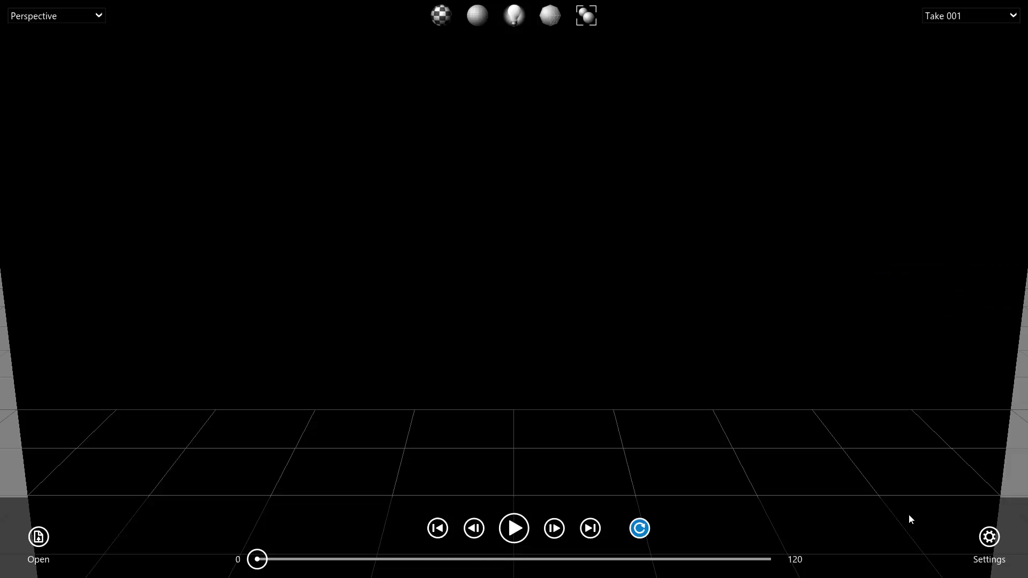
Orbit the FBX Review view around the whole cube and cycle through the open windows.
{"action": "scroll", "coordinate": [437, 371], "scroll_direction": "down", "scroll_amount": 10}
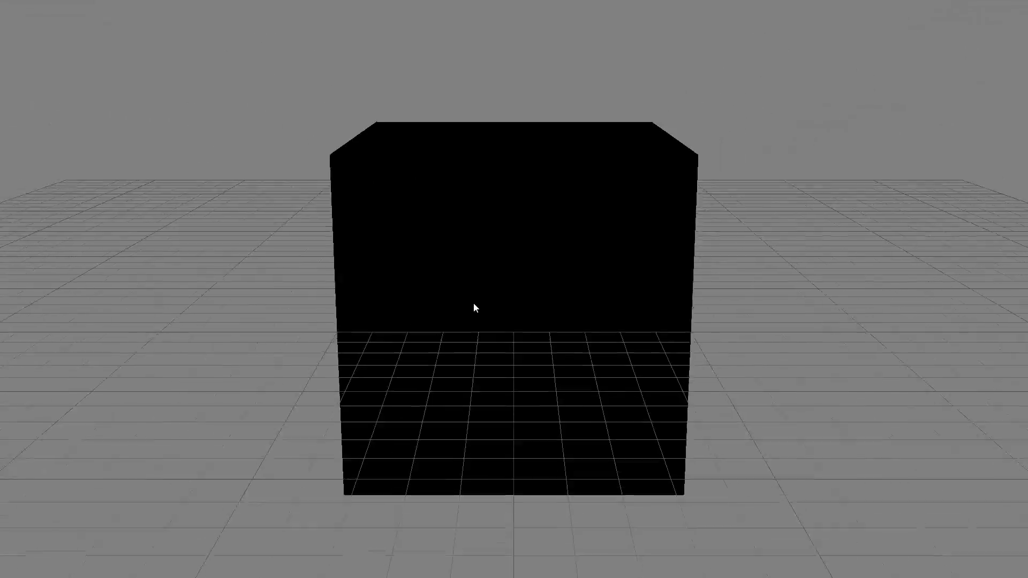
{"action": "left_click_drag", "start_coordinate": [475, 303], "coordinate": [778, 347]}
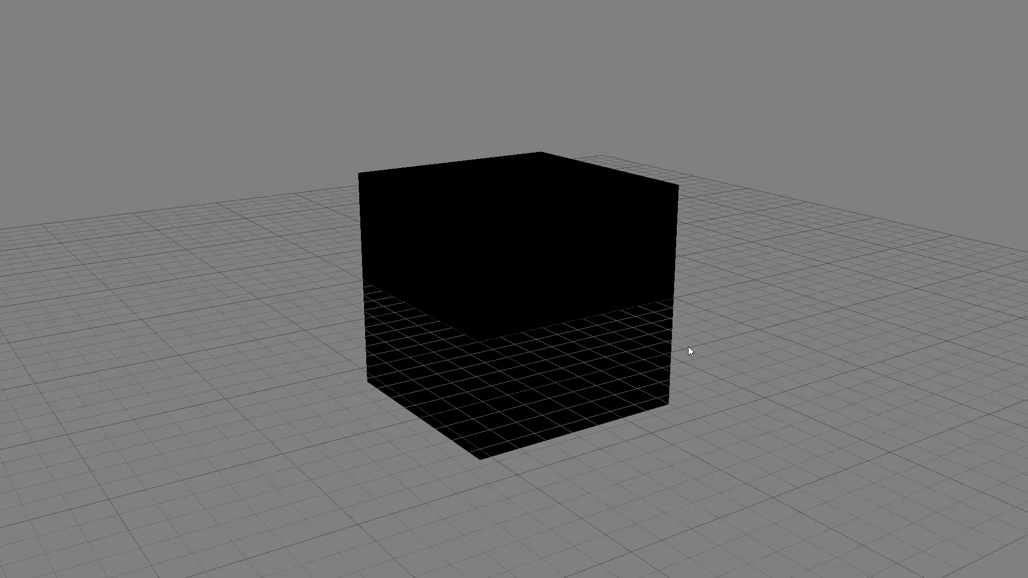
{"action": "key", "text": "alt+Tab"}
{"action": "key", "text": "Escape"}
{"action": "key", "text": "alt+Tab"}
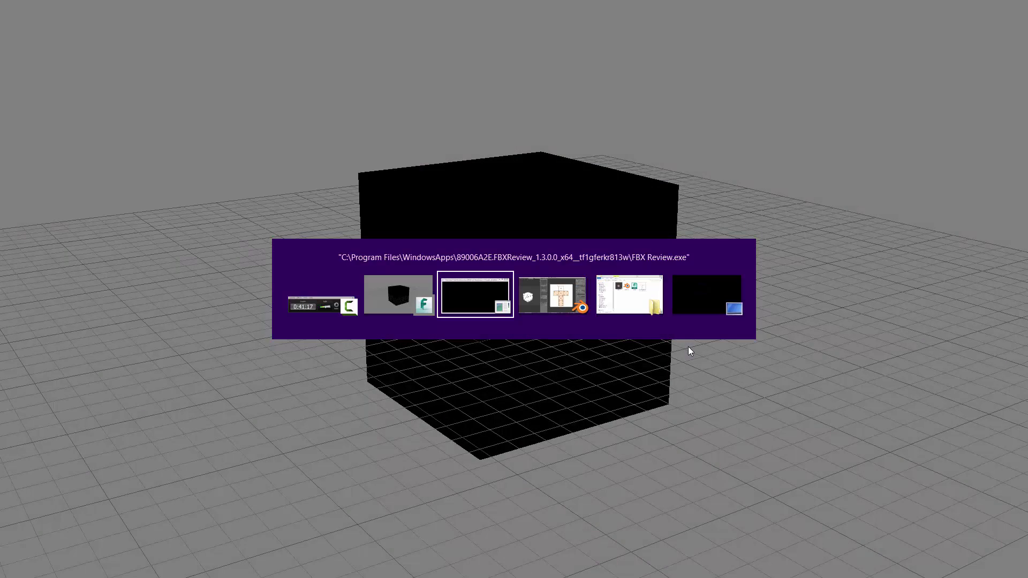
{"action": "key", "text": "Escape"}
{"action": "key", "text": "alt+Tab"}
{"action": "key", "text": "Tab"}
{"action": "key", "text": "Tab"}
{"action": "key", "text": "Tab"}
{"action": "key", "text": "Tab"}
{"action": "key", "text": "Tab"}
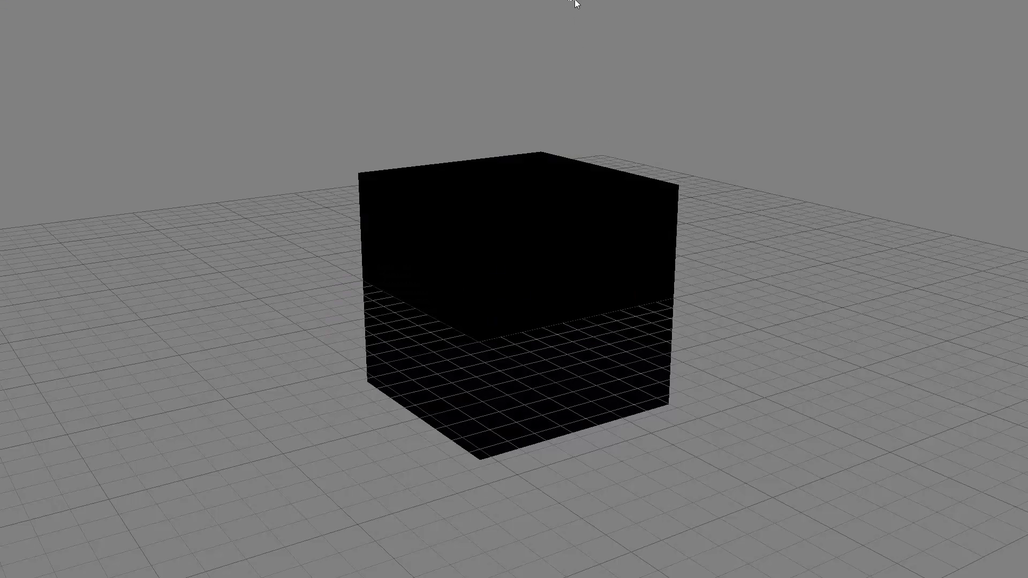
{"action": "mouse_move", "coordinate": [578, 4]}
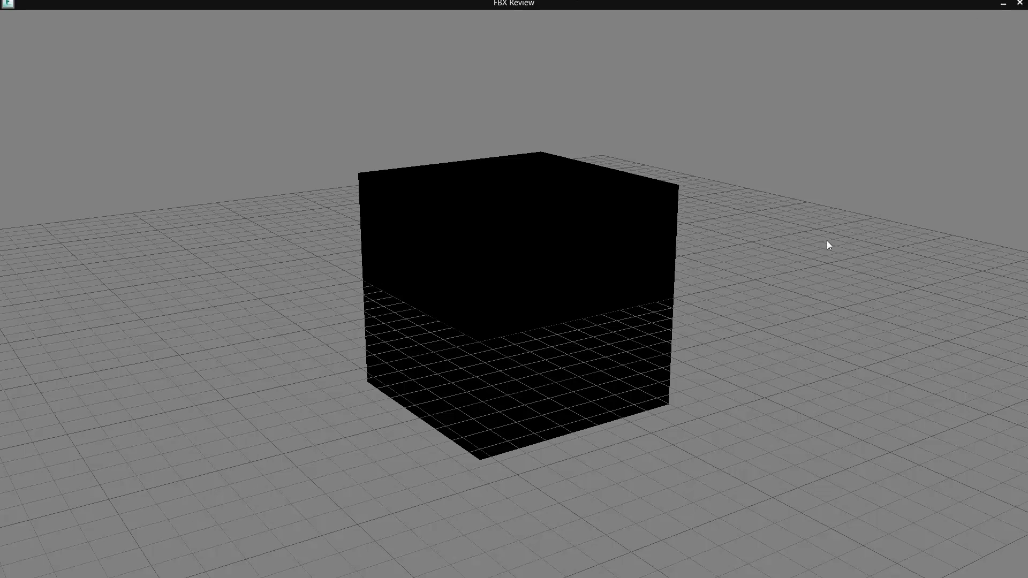
Show the cube lit and shaded with a wireframe overlay, framed in the view.
{"action": "right_click", "coordinate": [651, 266]}
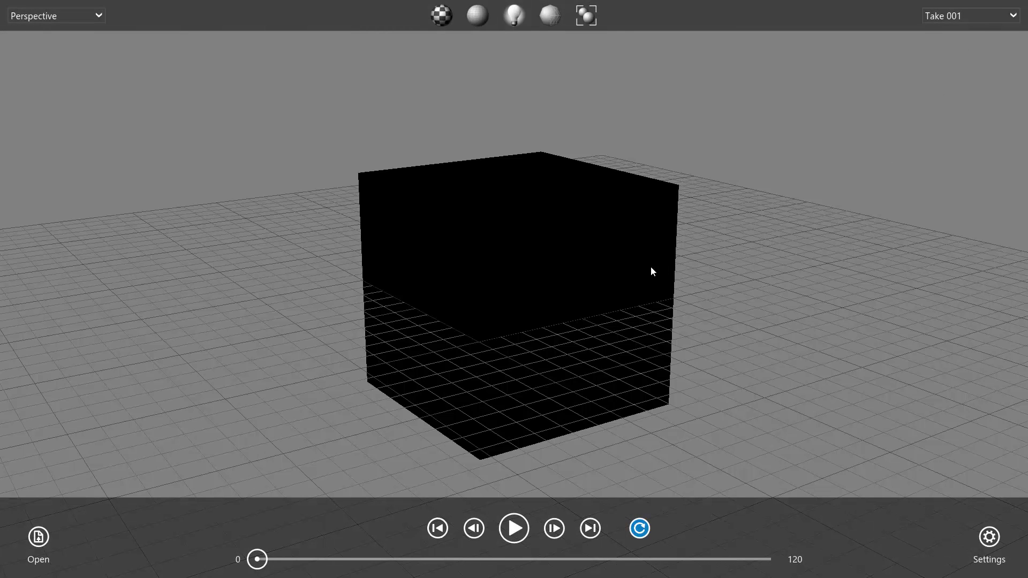
{"action": "left_click", "coordinate": [451, 19]}
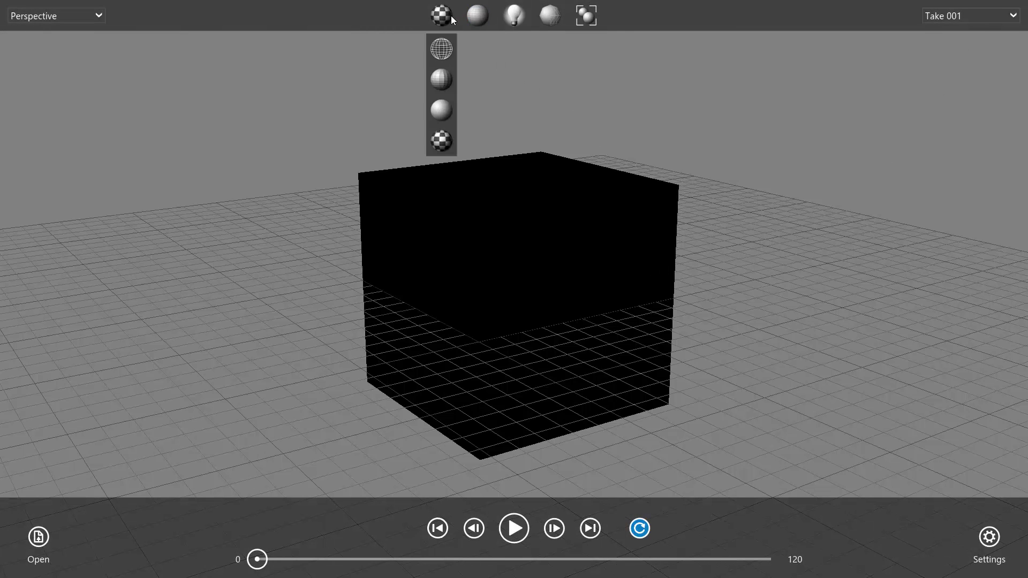
{"action": "left_click", "coordinate": [515, 17]}
{"action": "left_click", "coordinate": [591, 16]}
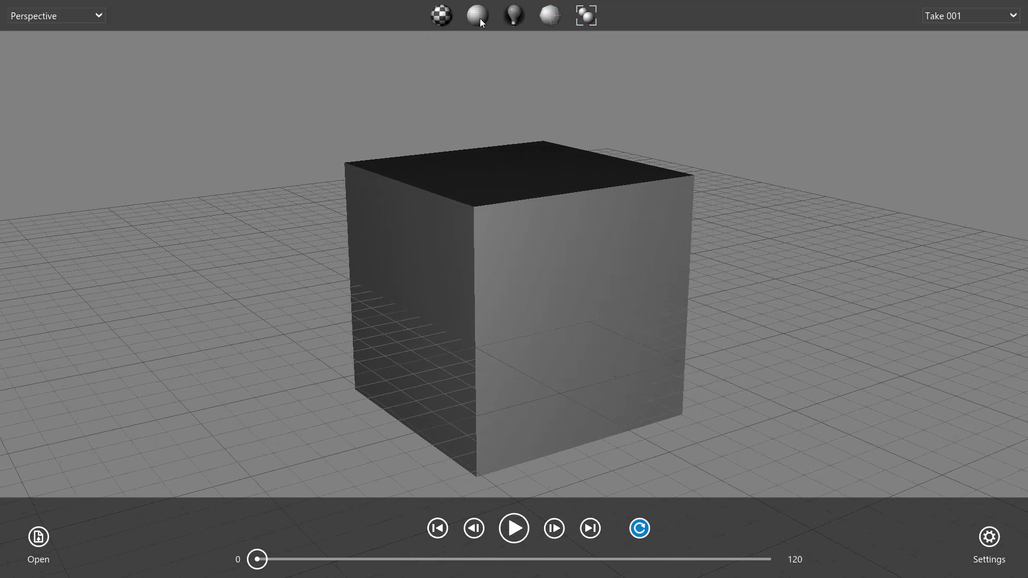
{"action": "left_click", "coordinate": [480, 18]}
{"action": "left_click", "coordinate": [443, 19]}
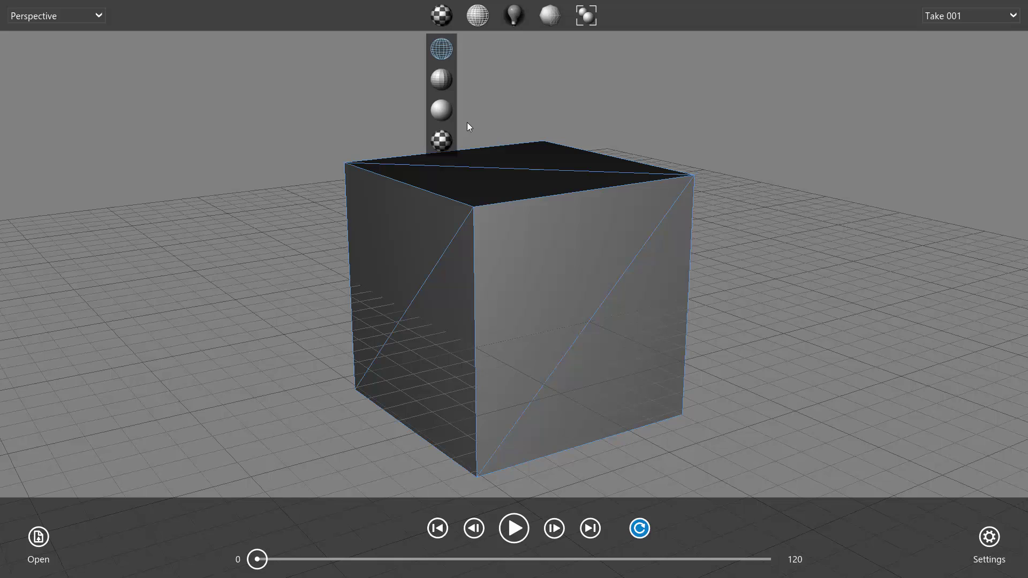
{"action": "left_click", "coordinate": [442, 140]}
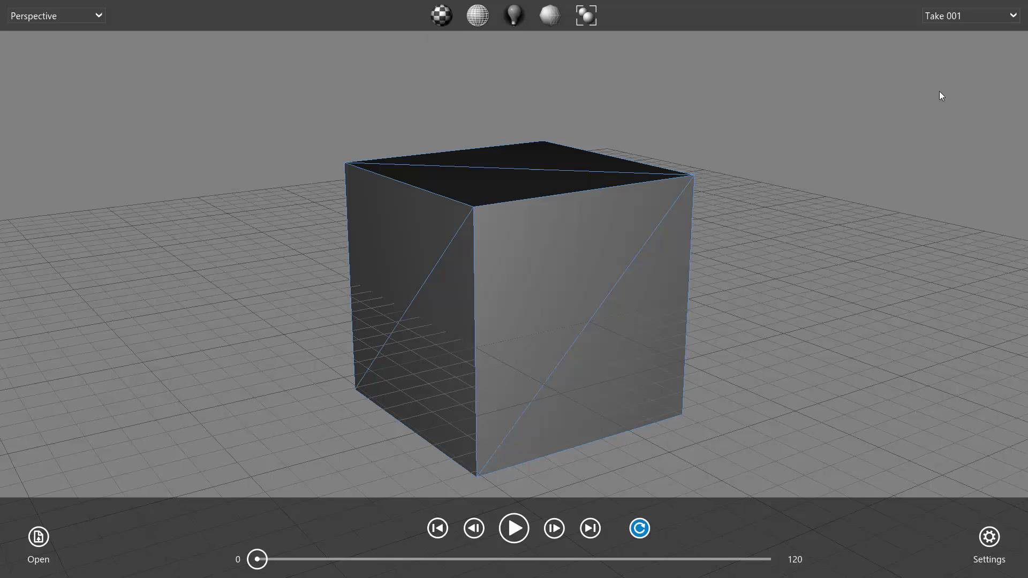
{"action": "left_click", "coordinate": [990, 537]}
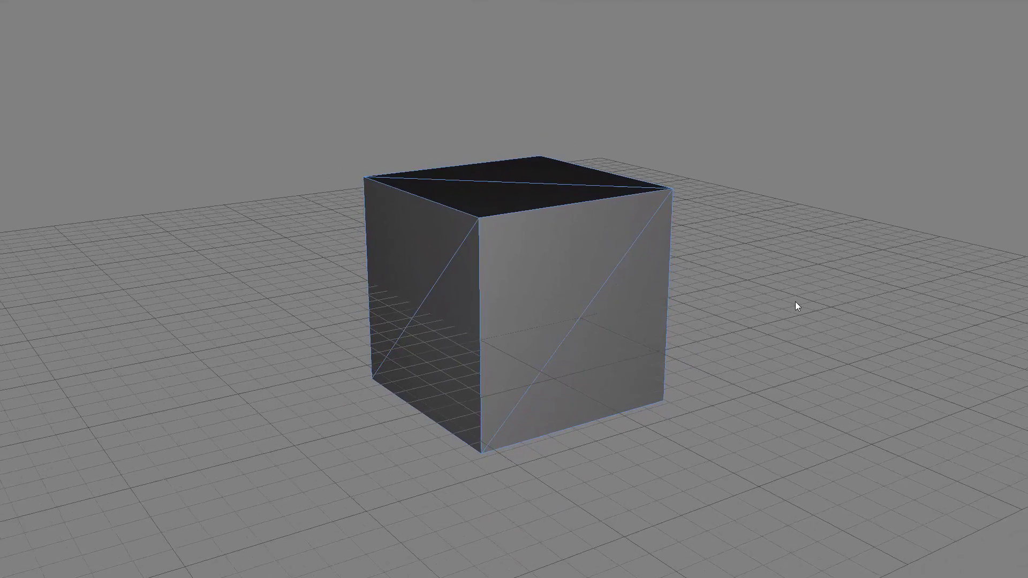
{"action": "key", "text": "Escape"}
{"action": "key", "text": "Escape"}
{"action": "key", "text": "Escape"}
Return to Blender and show the cube's Material settings.
{"action": "left_click", "coordinate": [524, 394]}
{"action": "key", "text": "alt+Tab"}
{"action": "key", "text": "alt+Tab"}
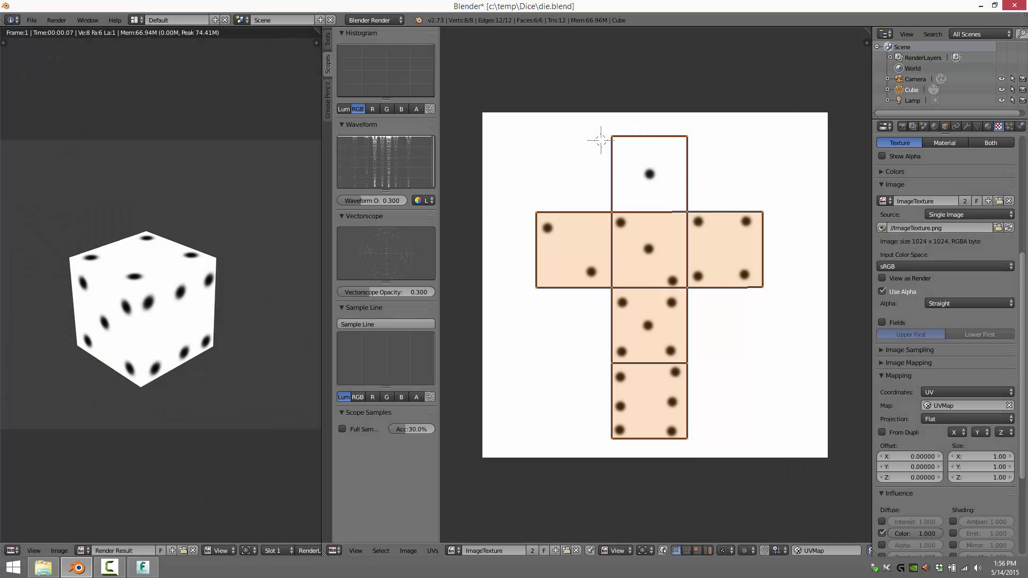
{"action": "left_click", "coordinate": [988, 126]}
{"action": "scroll", "coordinate": [972, 420], "scroll_direction": "down", "scroll_amount": 4}
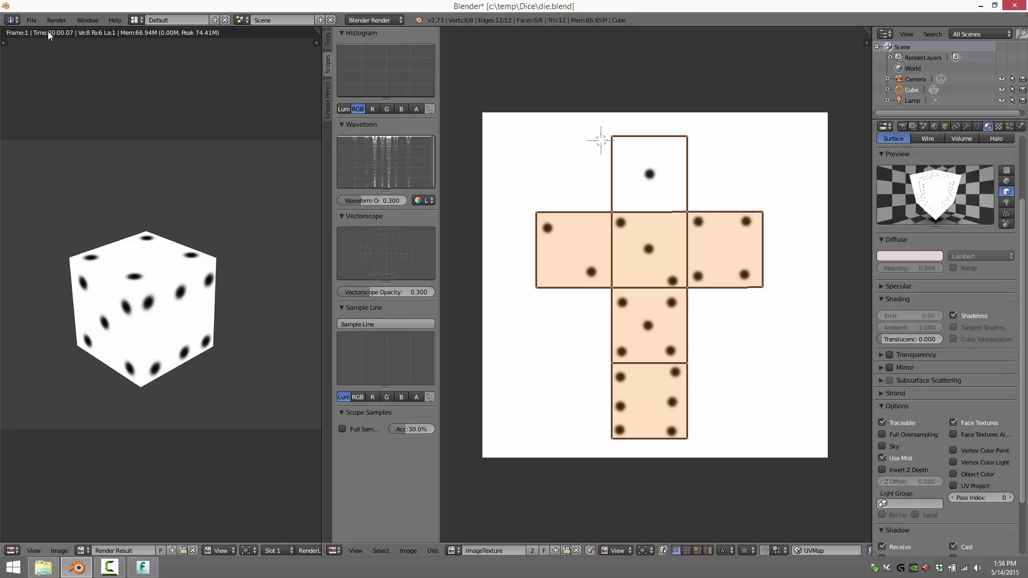
Export the die to die.fbx as FBX with Path Mode set to Absolute.
{"action": "left_click", "coordinate": [32, 20]}
{"action": "mouse_move", "coordinate": [51, 214]}
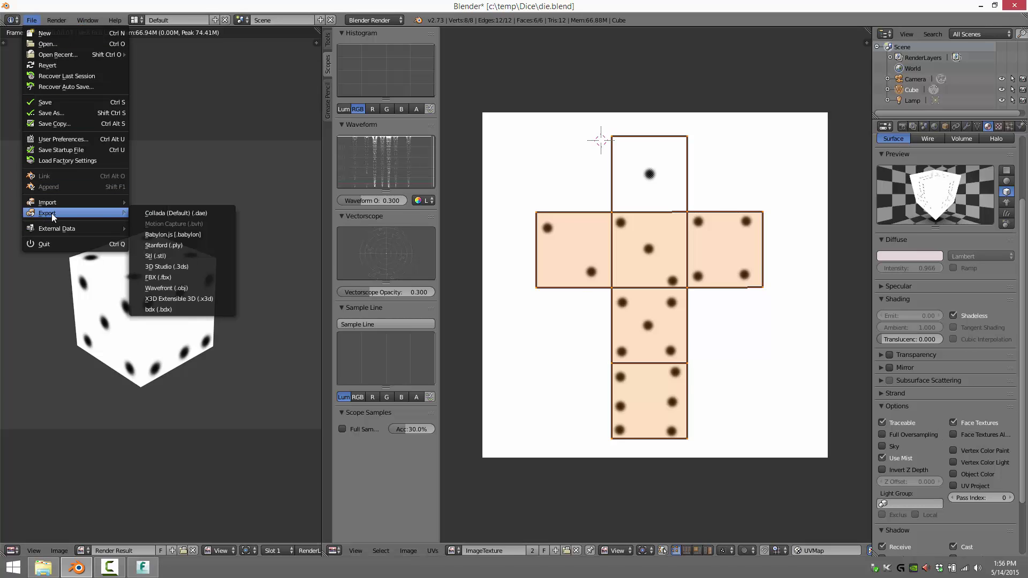
{"action": "left_click", "coordinate": [175, 278]}
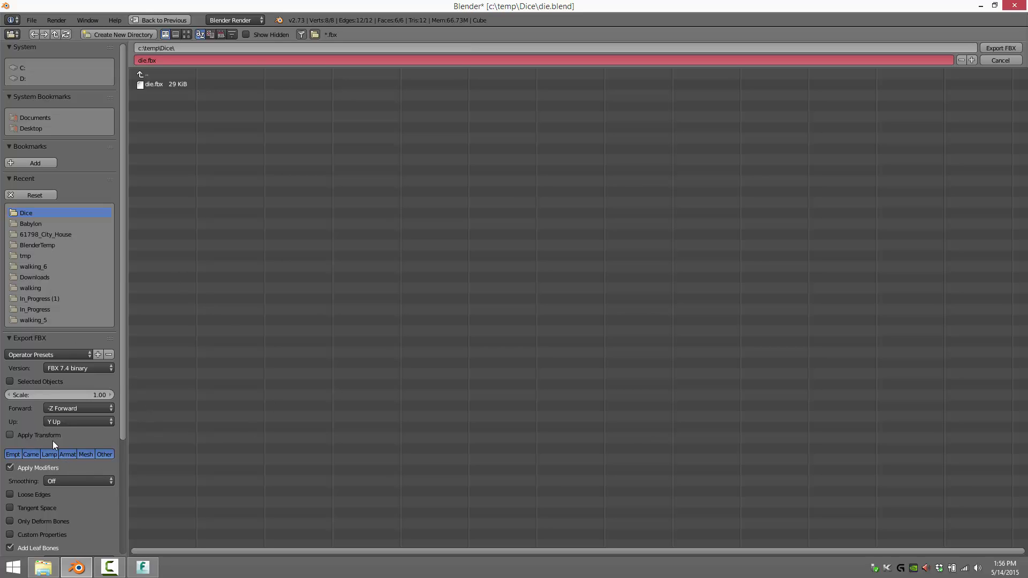
{"action": "scroll", "coordinate": [57, 452], "scroll_direction": "down", "scroll_amount": 6}
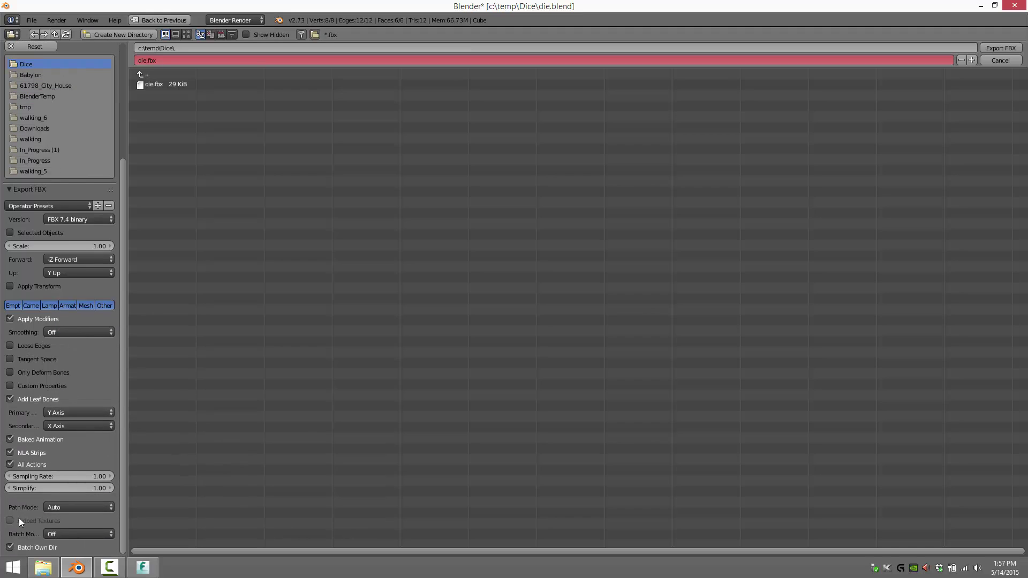
{"action": "left_click", "coordinate": [66, 508]}
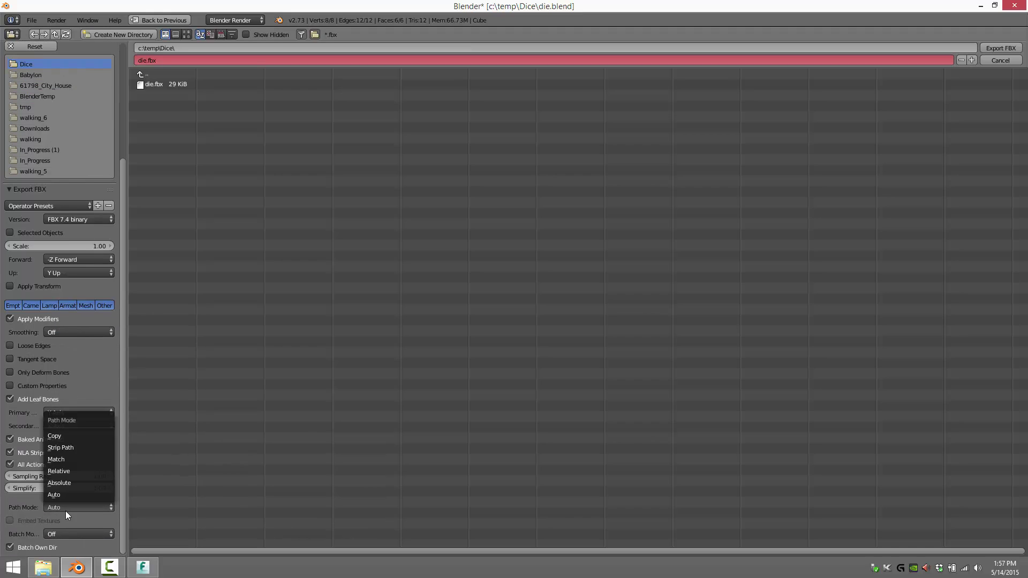
{"action": "left_click", "coordinate": [60, 483]}
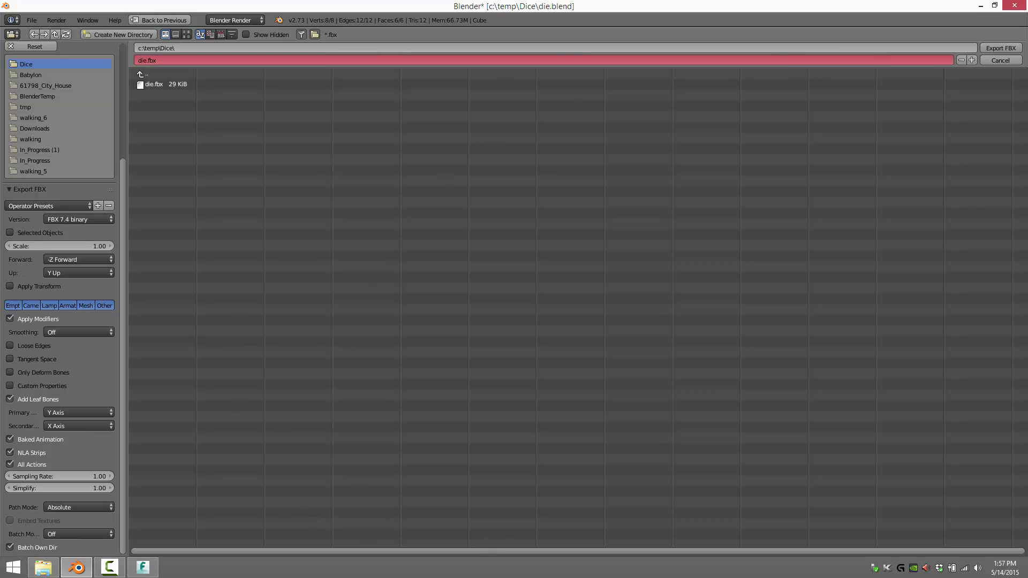
{"action": "left_click", "coordinate": [993, 49]}
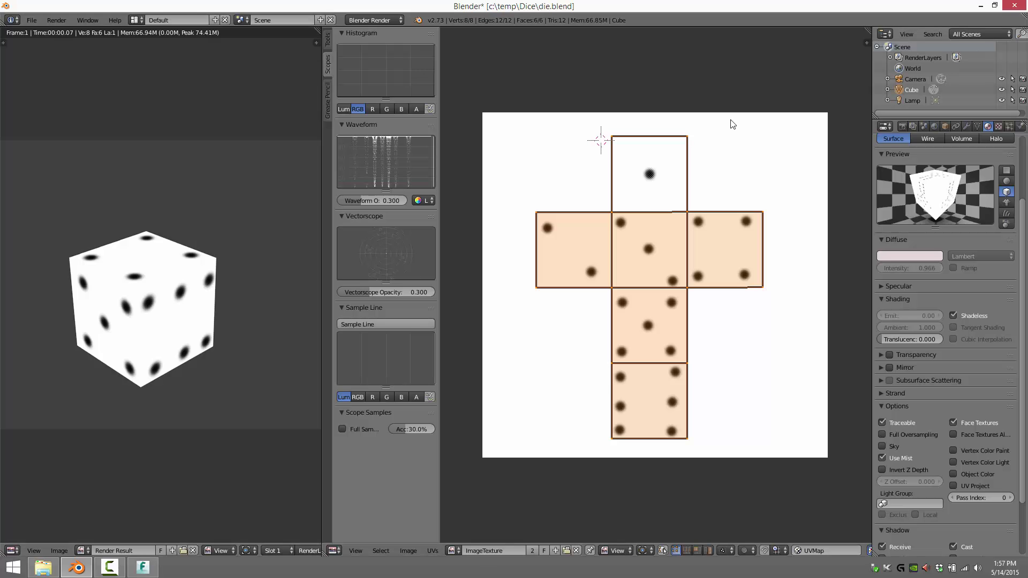
Reload the re-exported die.fbx in FBX Review, orbit the plain grey cube, then return to Blender.
{"action": "left_click", "coordinate": [143, 567]}
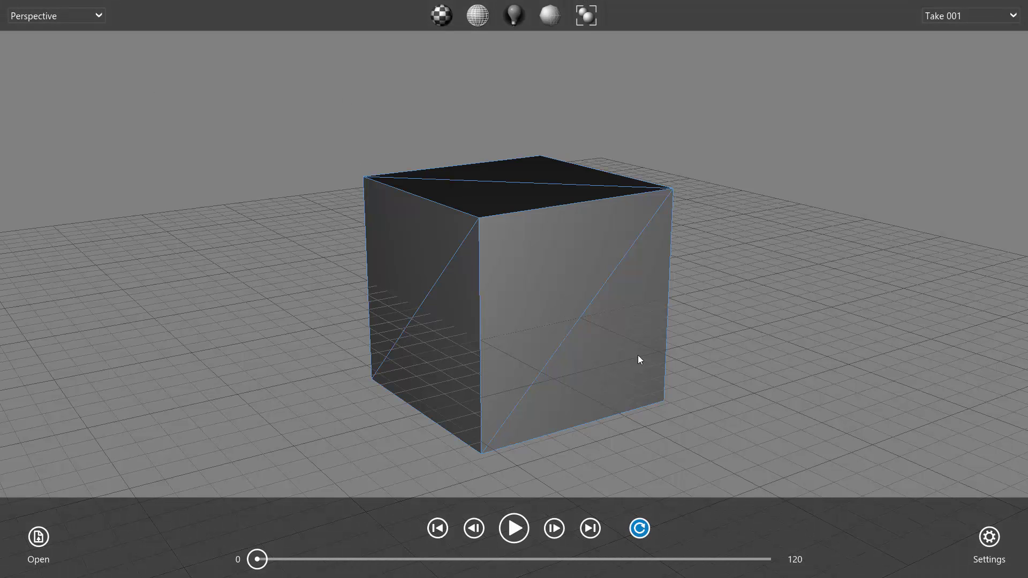
{"action": "left_click", "coordinate": [46, 542]}
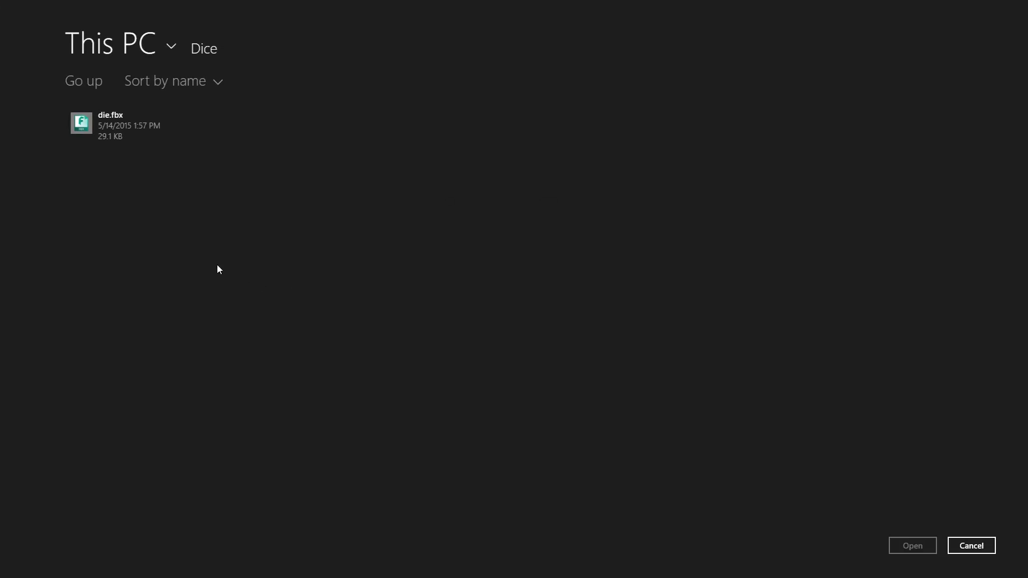
{"action": "left_click", "coordinate": [116, 115]}
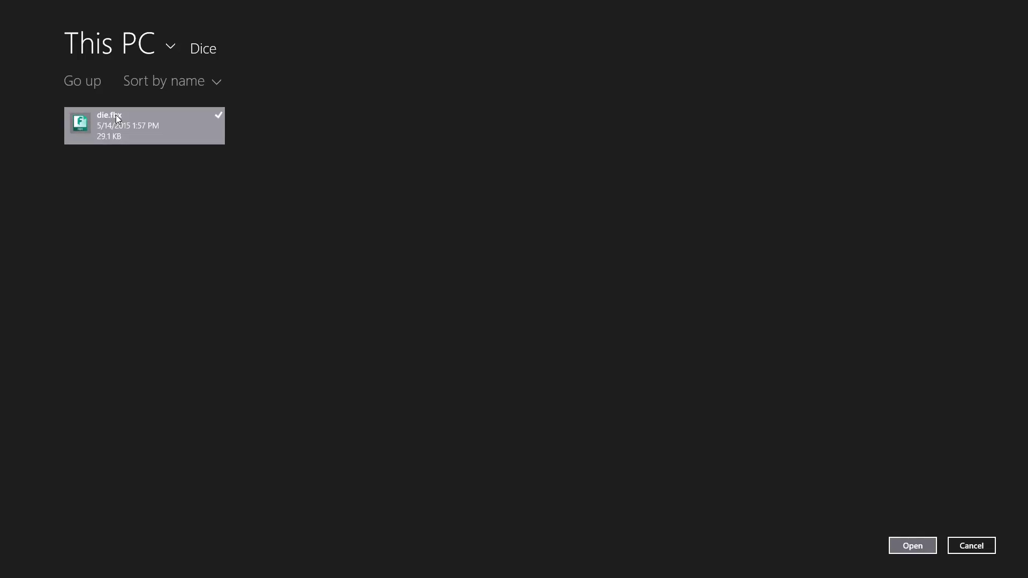
{"action": "left_click", "coordinate": [910, 544]}
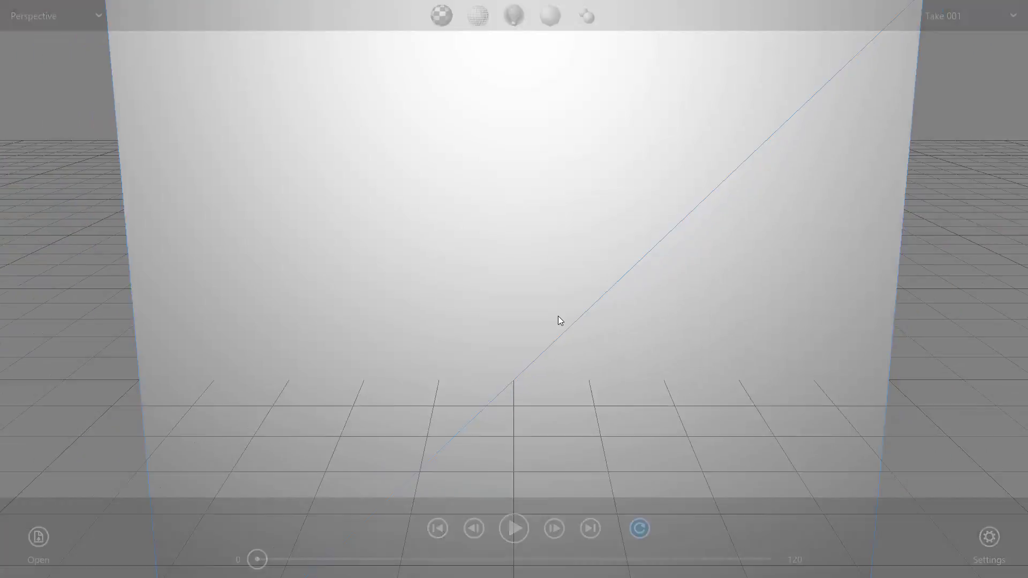
{"action": "left_click_drag", "start_coordinate": [551, 301], "coordinate": [645, 329]}
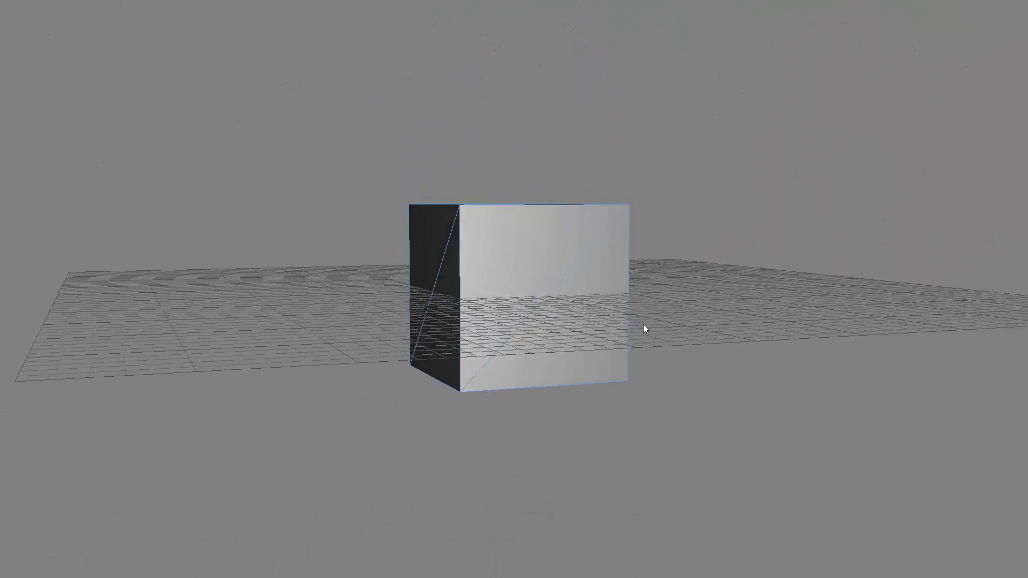
{"action": "key", "text": "alt+Tab"}
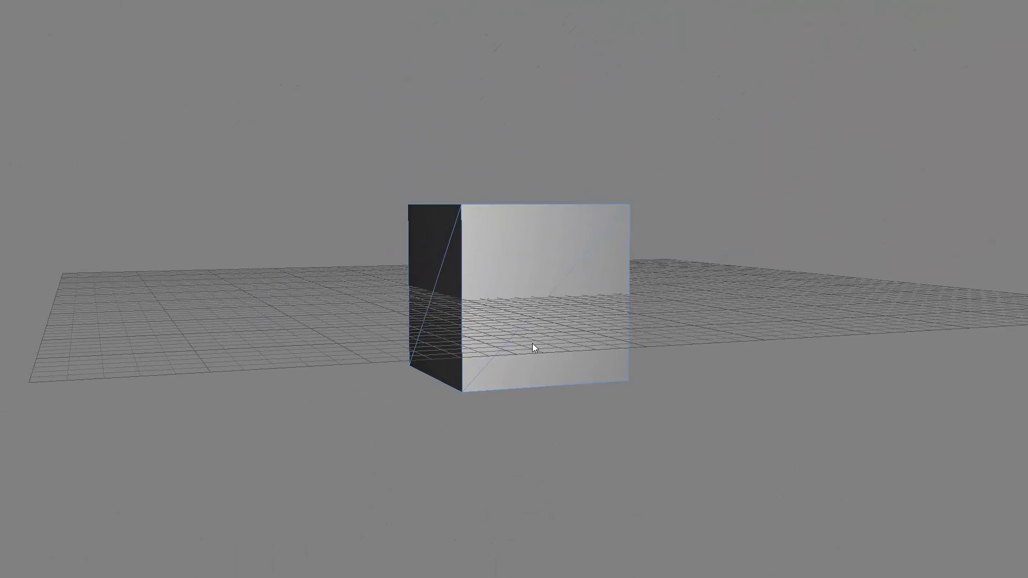
{"action": "key", "text": "alt+Tab"}
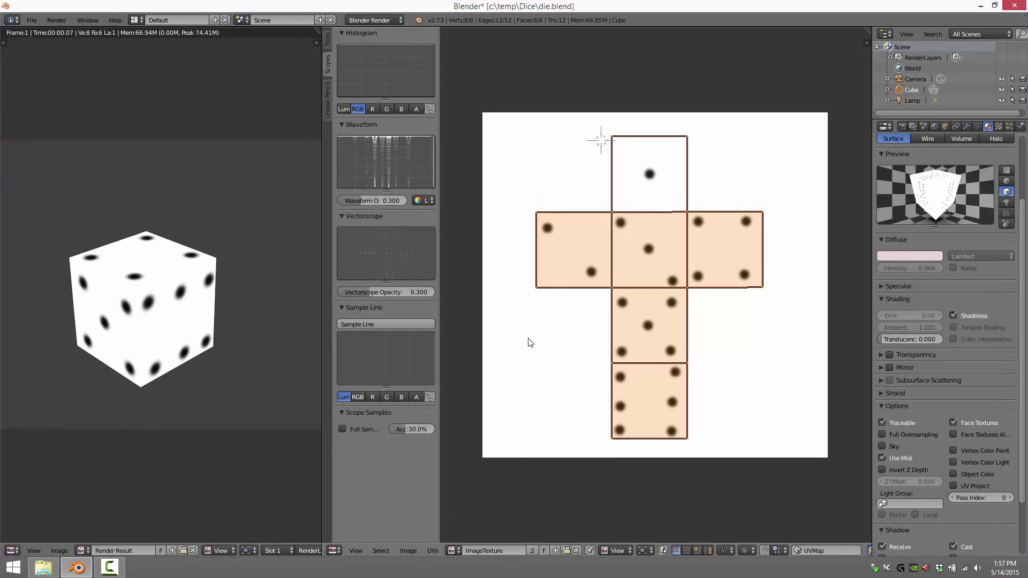
Show the ImageTexture texture settings and scroll through them.
{"action": "left_click", "coordinate": [999, 127]}
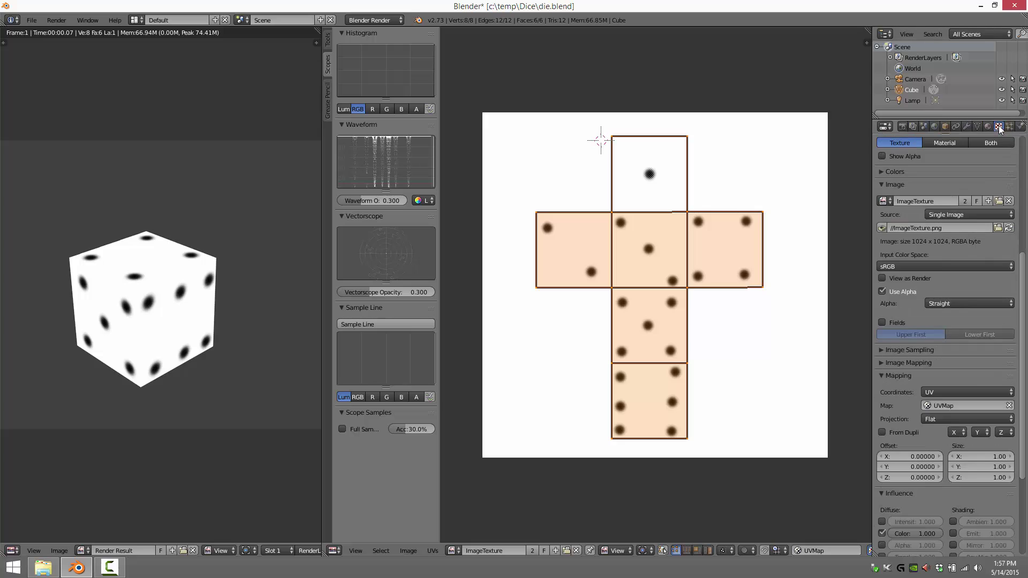
{"action": "scroll", "coordinate": [969, 306], "scroll_direction": "down", "scroll_amount": 1}
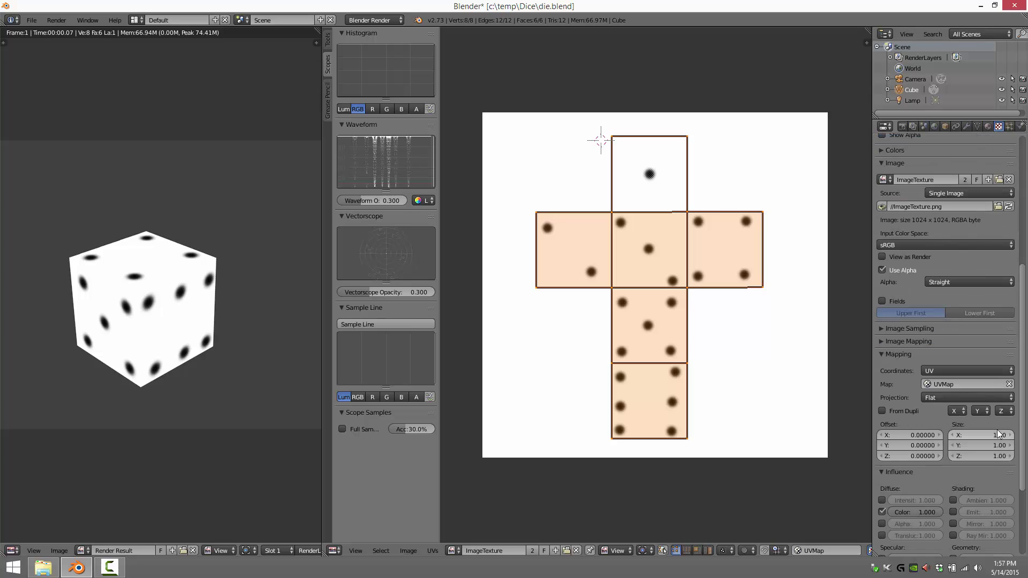
{"action": "scroll", "coordinate": [987, 431], "scroll_direction": "down", "scroll_amount": 2}
{"action": "scroll", "coordinate": [988, 432], "scroll_direction": "up", "scroll_amount": 7}
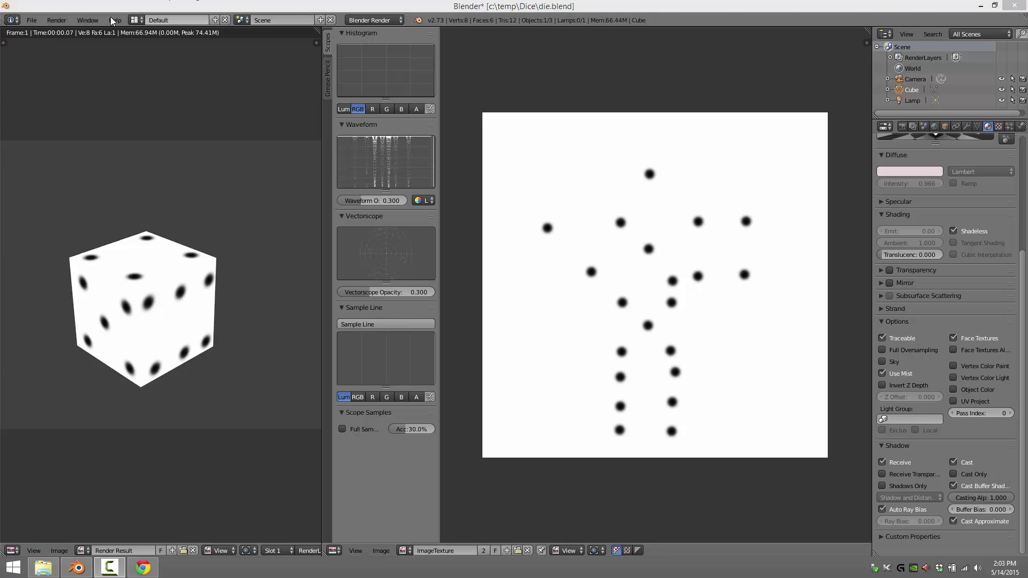
Export the die to die.fbx with Path Mode Copy and embedded textures, then open Start.
{"action": "left_click", "coordinate": [31, 20]}
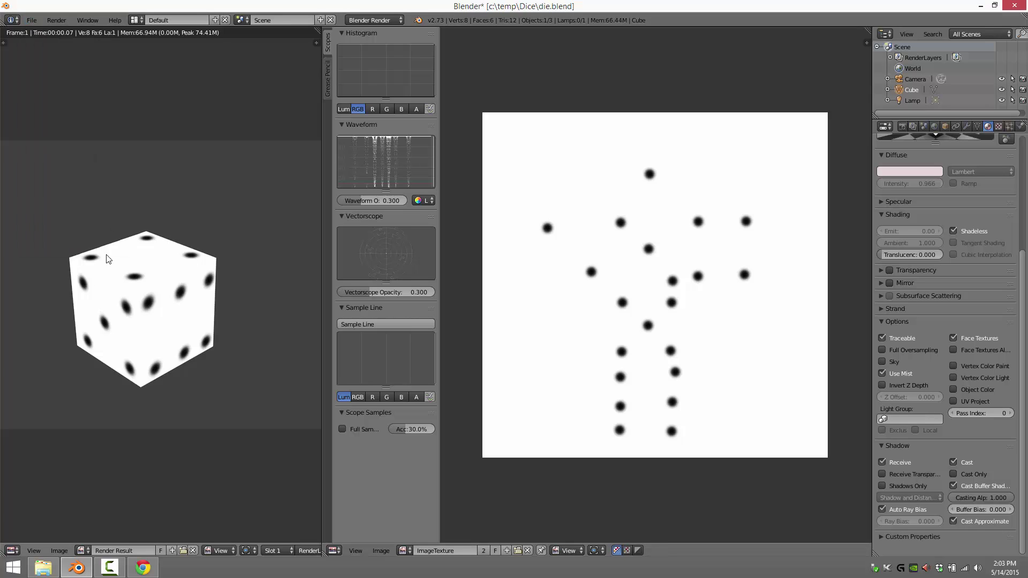
{"action": "left_click", "coordinate": [32, 20]}
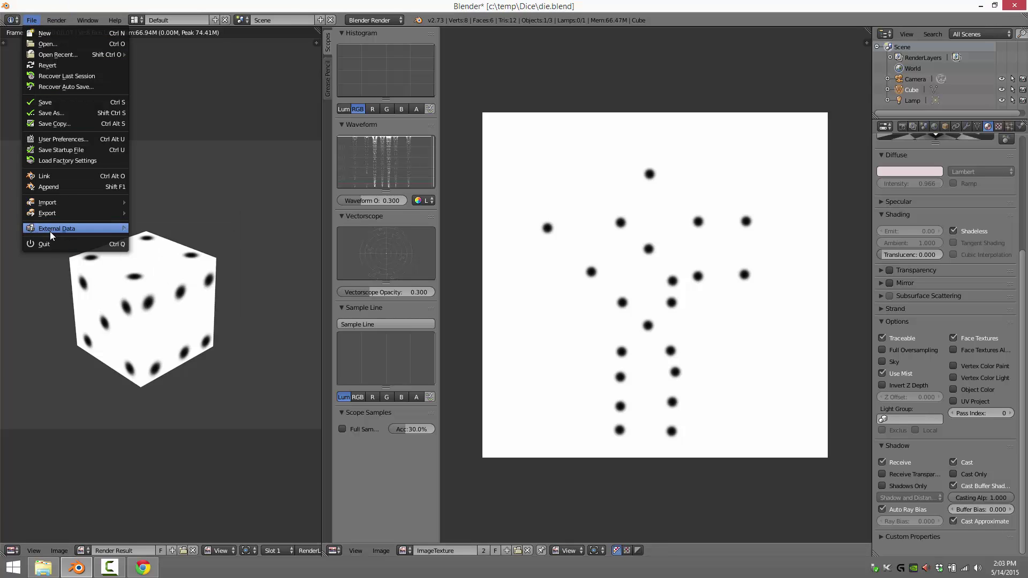
{"action": "mouse_move", "coordinate": [54, 214]}
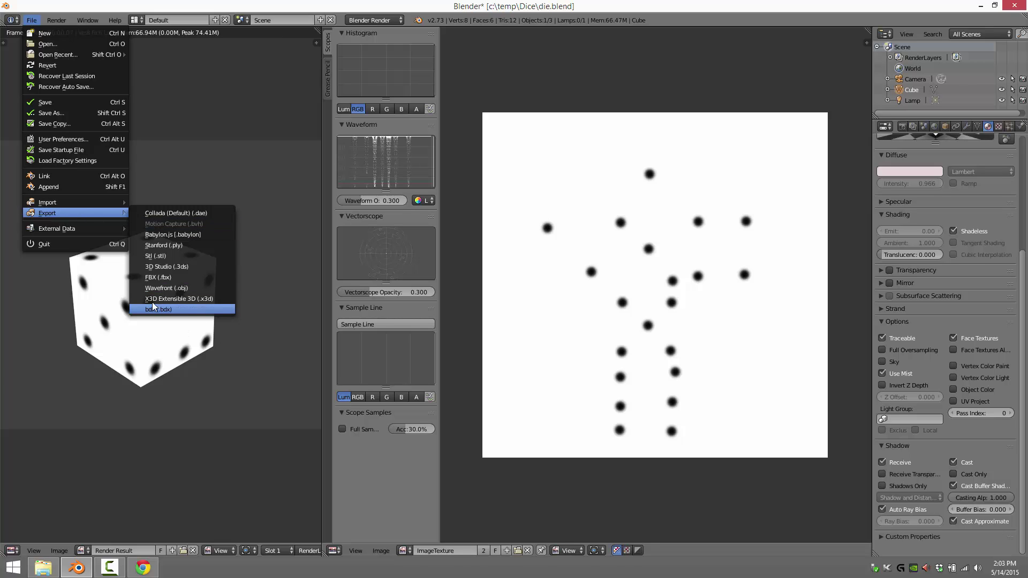
{"action": "left_click", "coordinate": [162, 277]}
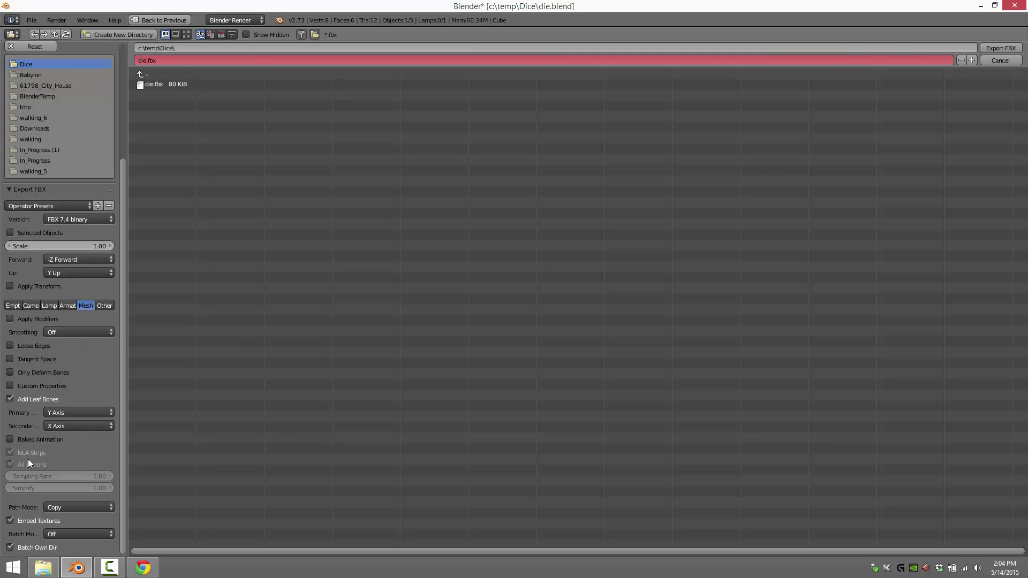
{"action": "left_click", "coordinate": [64, 507]}
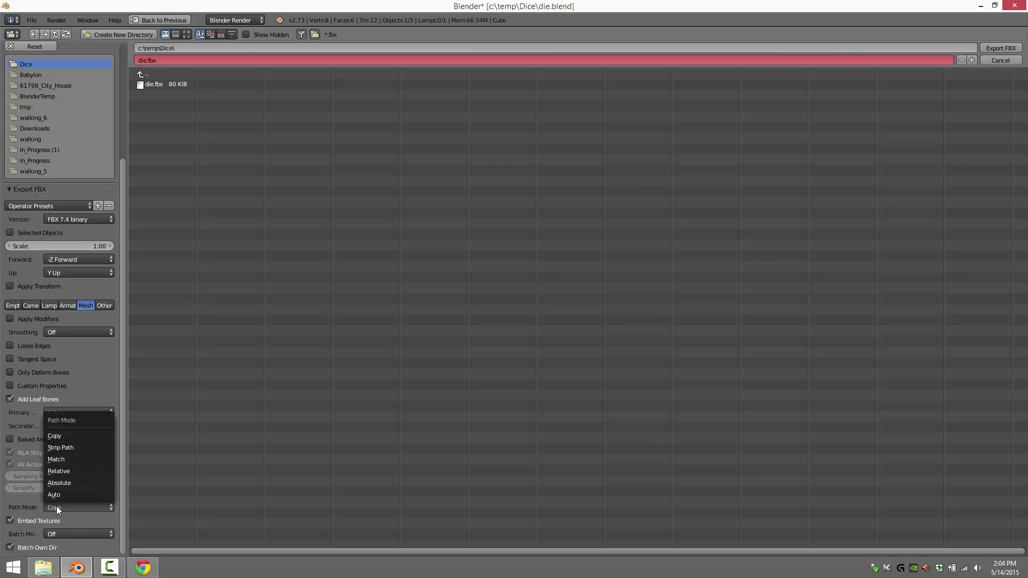
{"action": "left_click", "coordinate": [49, 436]}
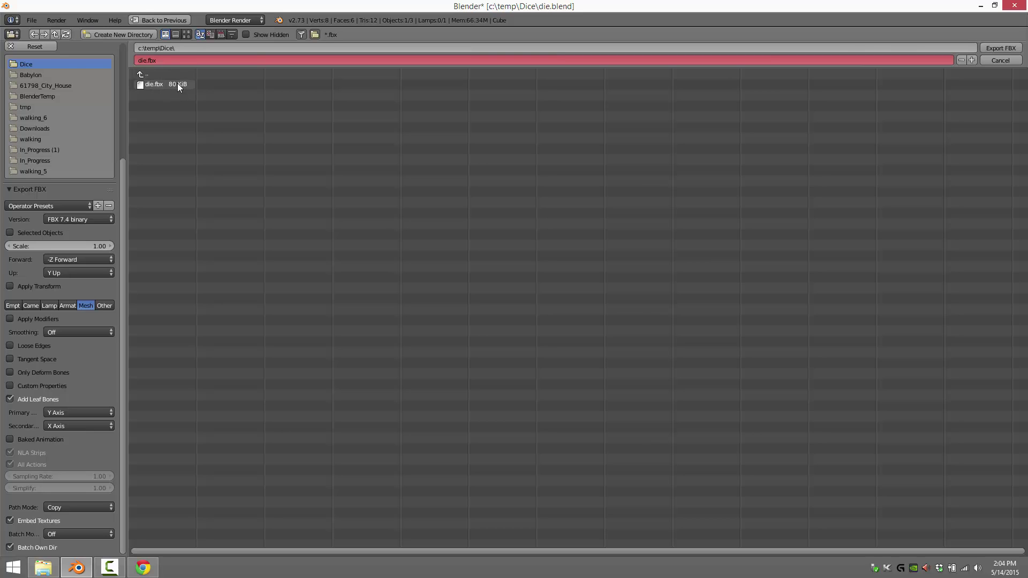
{"action": "left_click", "coordinate": [989, 48]}
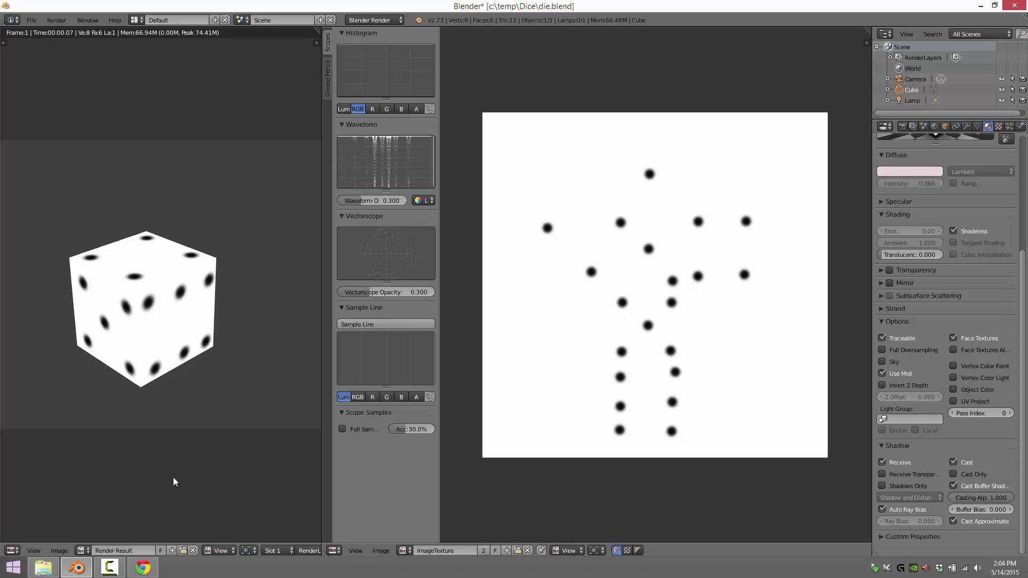
{"action": "key", "text": "super"}
Load die.fbx into FBX Review.
{"action": "left_click", "coordinate": [333, 306]}
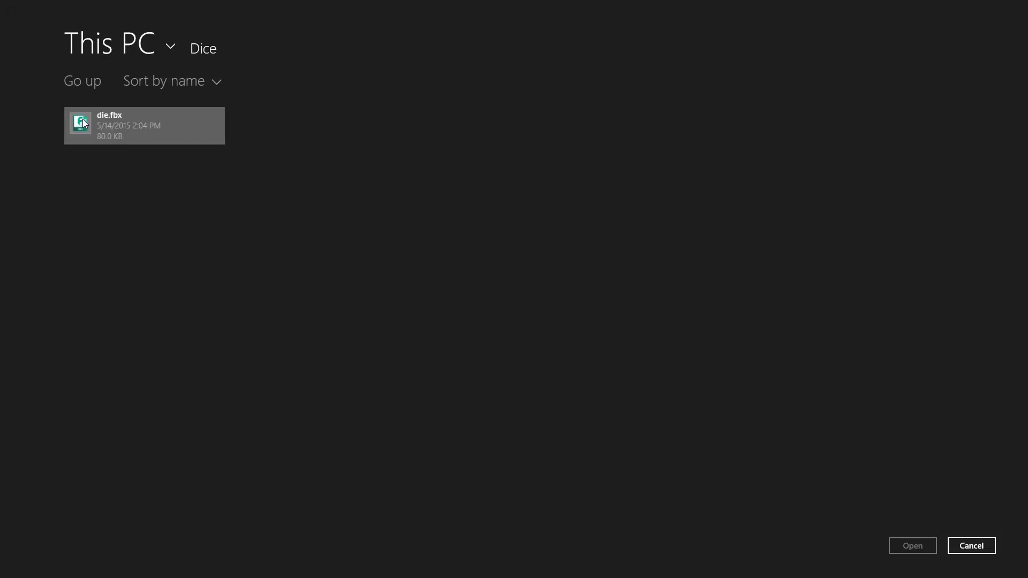
{"action": "left_click", "coordinate": [145, 126]}
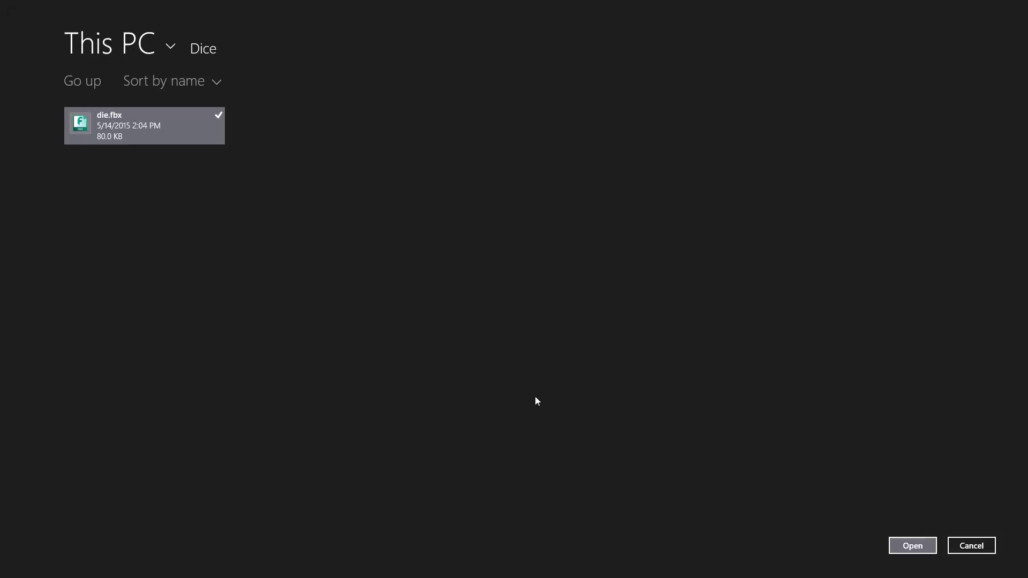
{"action": "left_click", "coordinate": [896, 540]}
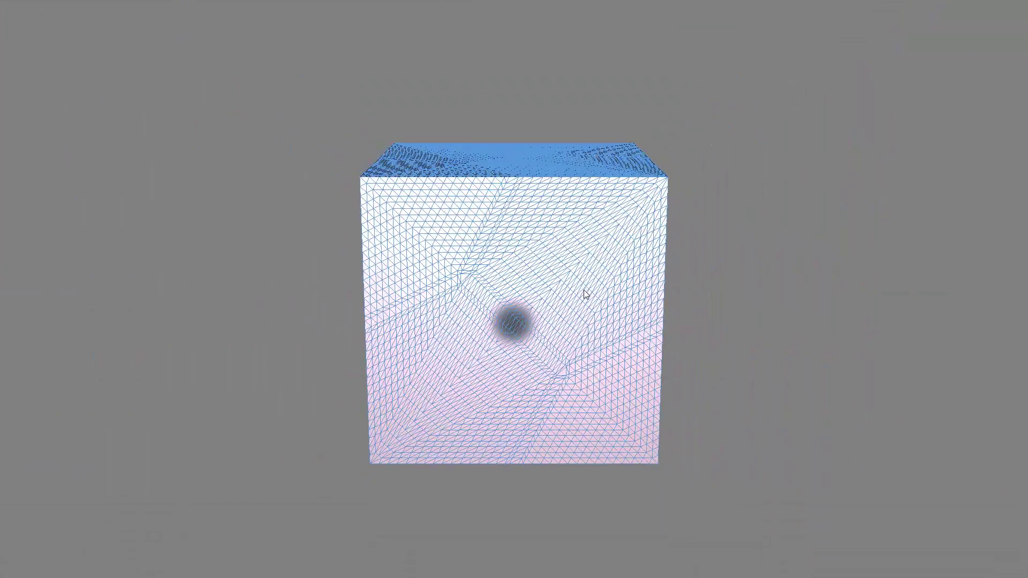
Turn off wireframe, orbit the die to its four-pip face, then exit the viewer.
{"action": "mouse_move", "coordinate": [554, 3]}
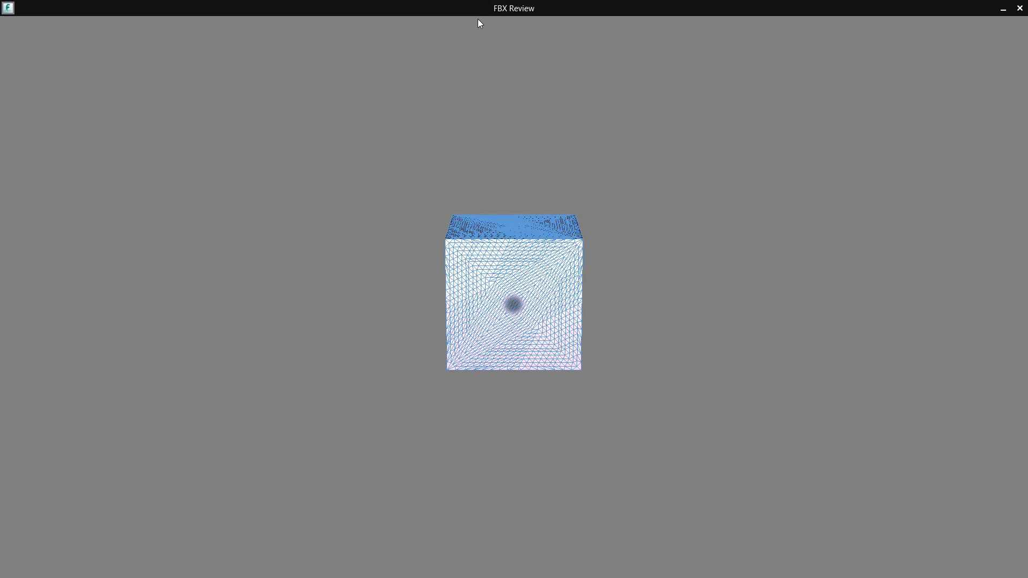
{"action": "right_click", "coordinate": [761, 268]}
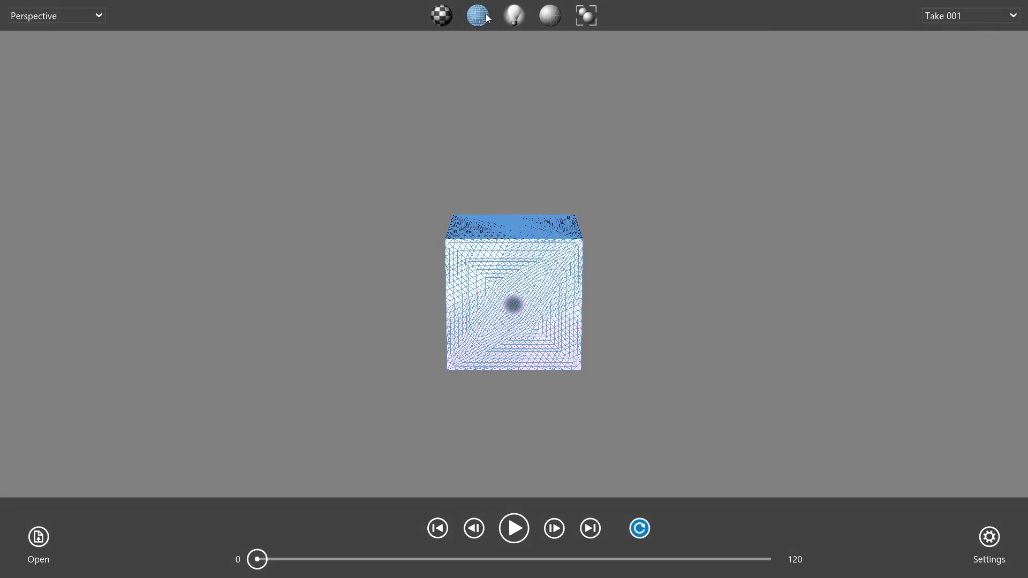
{"action": "left_click", "coordinate": [486, 16]}
{"action": "mouse_move", "coordinate": [754, 274]}
{"action": "left_mouse_down"}
{"action": "mouse_move", "coordinate": [705, 314]}
{"action": "mouse_move", "coordinate": [377, 276]}
{"action": "mouse_move", "coordinate": [468, 368]}
{"action": "mouse_move", "coordinate": [423, 369]}
{"action": "mouse_move", "coordinate": [535, 389]}
{"action": "mouse_move", "coordinate": [520, 341]}
{"action": "mouse_move", "coordinate": [596, 276]}
{"action": "mouse_move", "coordinate": [662, 180]}
{"action": "mouse_move", "coordinate": [545, 268]}
{"action": "mouse_move", "coordinate": [532, 229]}
{"action": "mouse_move", "coordinate": [501, 234]}
{"action": "left_mouse_up"}
{"action": "left_click_drag", "start_coordinate": [636, 300], "coordinate": [560, 274]}
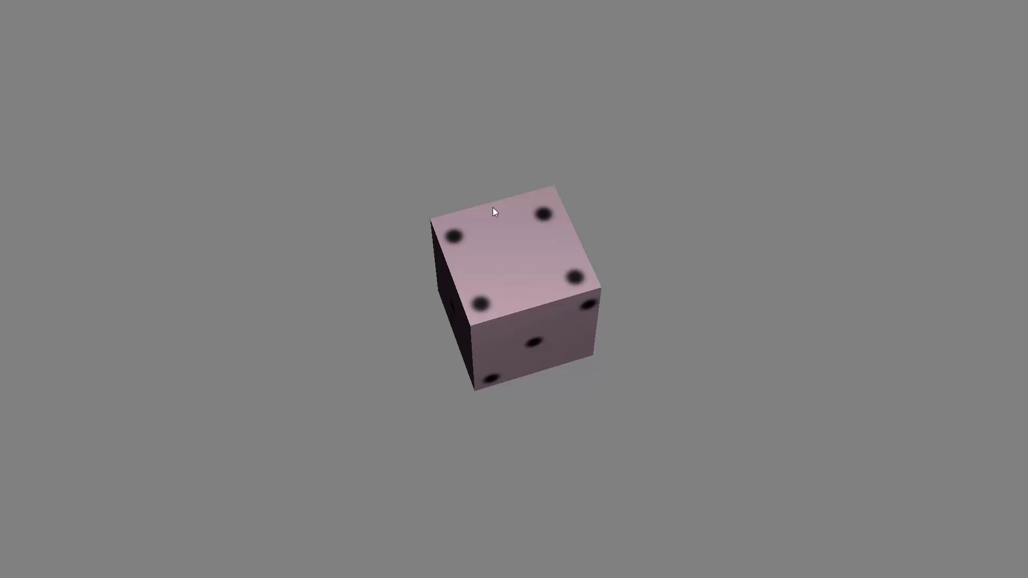
{"action": "key", "text": "Escape"}
{"action": "left_click", "coordinate": [515, 394]}
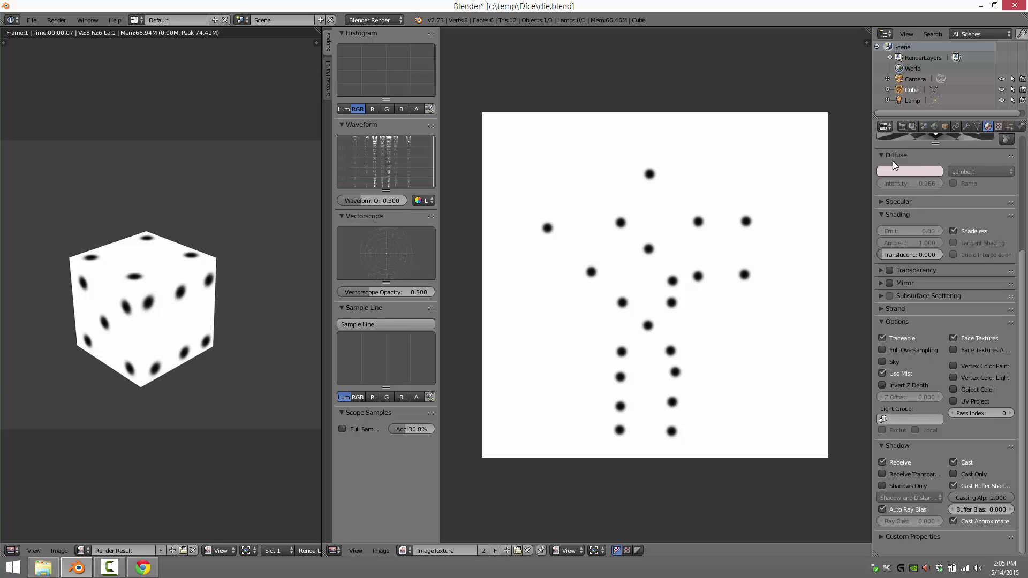
Set the die material's diffuse colour to pure white, value and RGB at 1.0.
{"action": "left_click", "coordinate": [908, 172]}
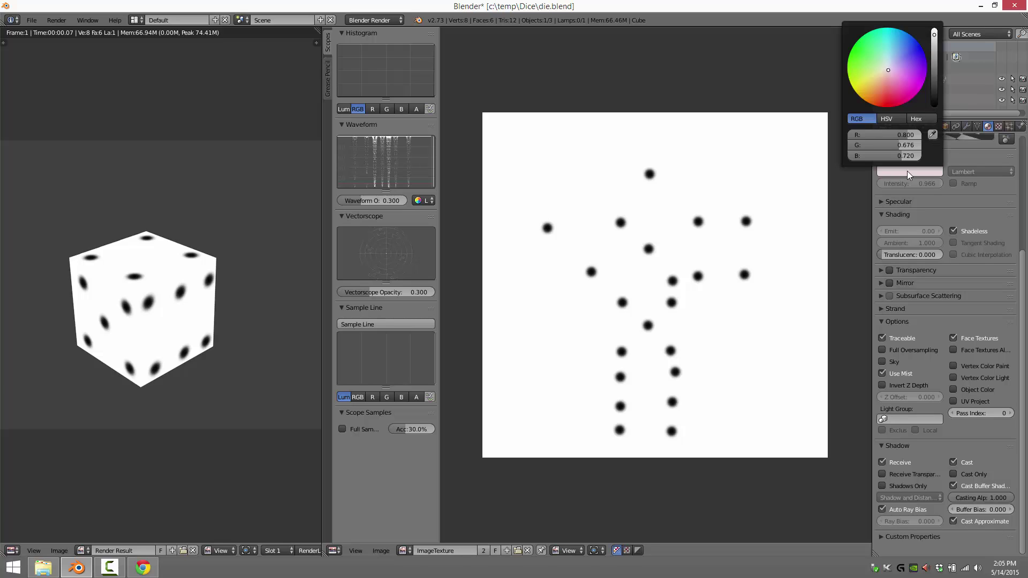
{"action": "left_click", "coordinate": [935, 30]}
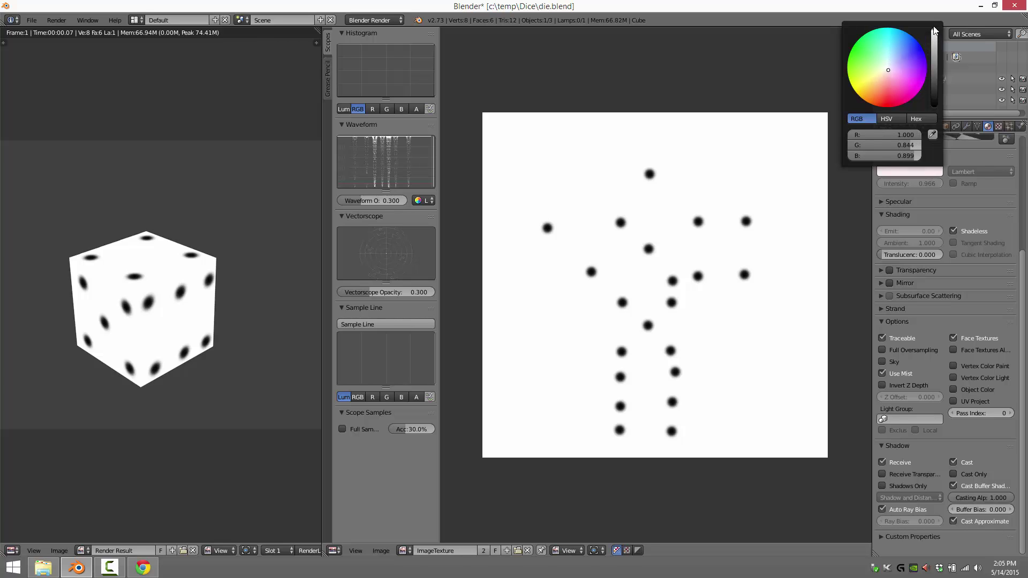
{"action": "left_click_drag", "start_coordinate": [910, 147], "coordinate": [933, 153]}
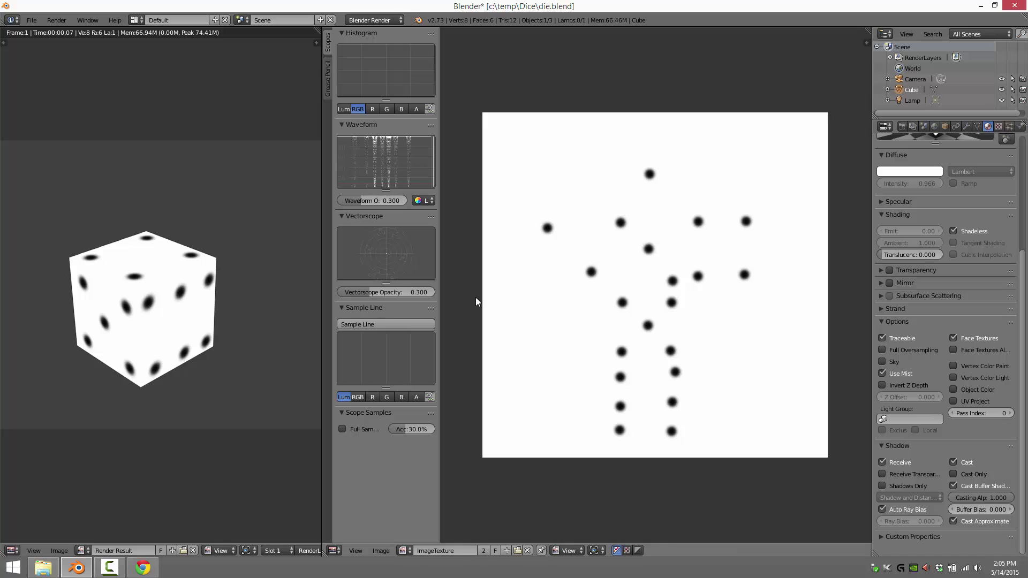
Re-export the scene as FBX, overwriting die.fbx.
{"action": "left_click", "coordinate": [24, 563]}
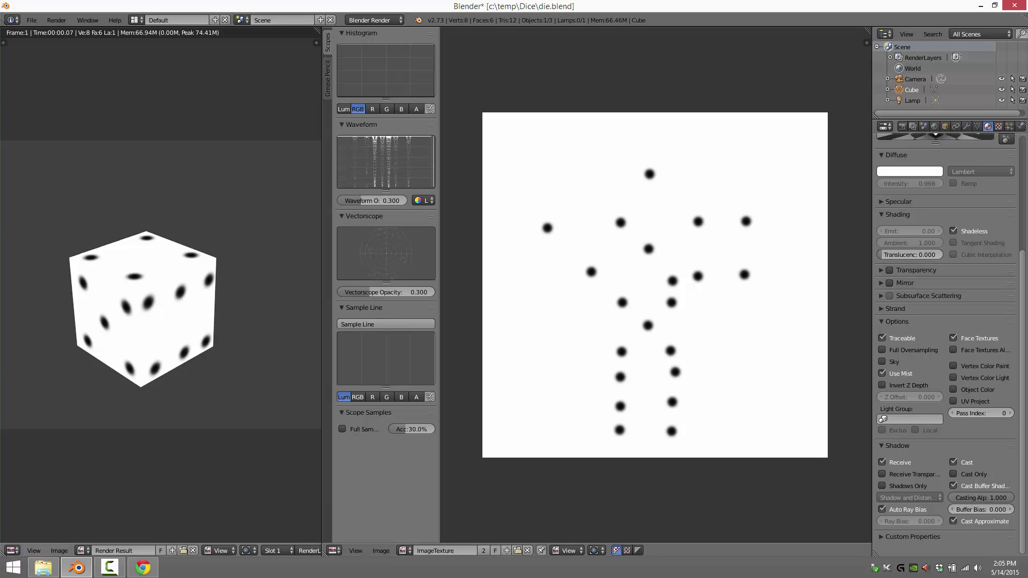
{"action": "left_click", "coordinate": [31, 22]}
{"action": "mouse_move", "coordinate": [56, 212]}
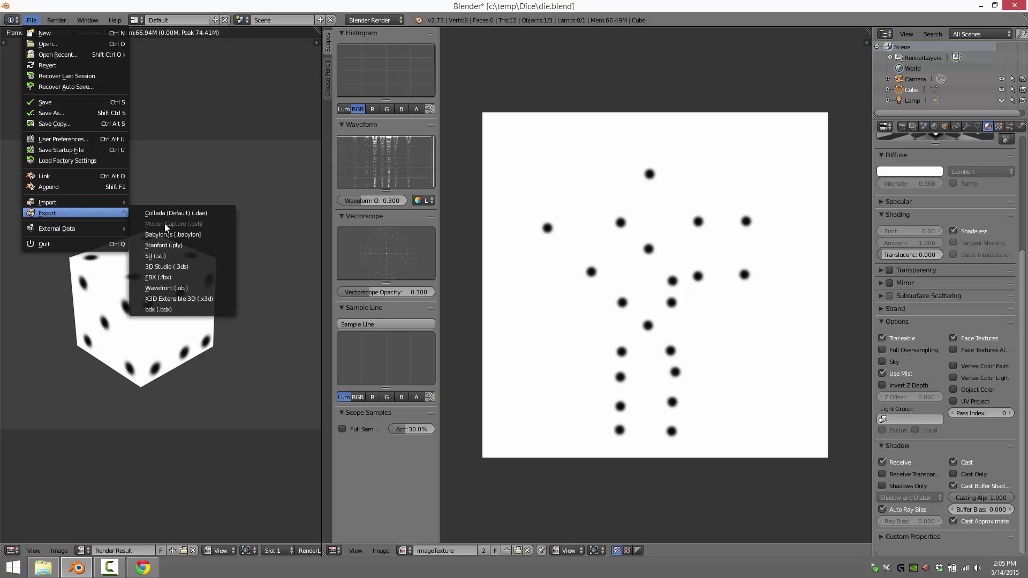
{"action": "left_click", "coordinate": [159, 277]}
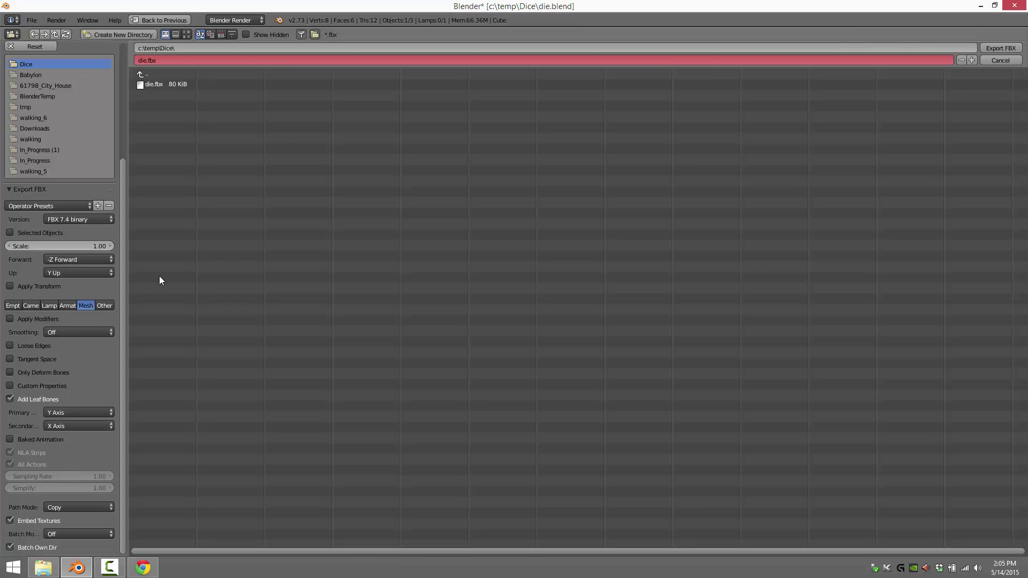
{"action": "left_click", "coordinate": [1000, 48]}
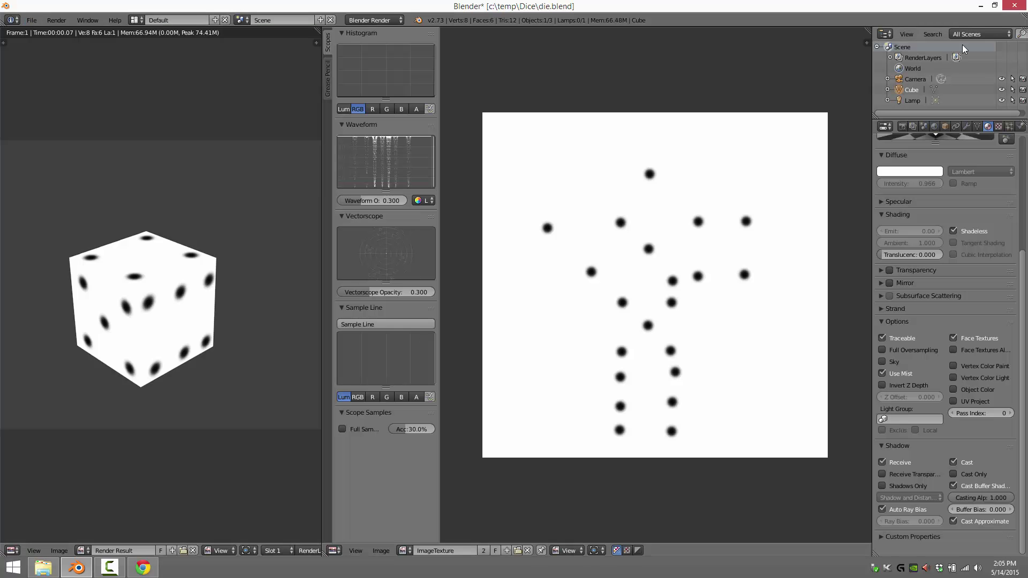
{"action": "left_click", "coordinate": [14, 570]}
Reload die.fbx in FBX Review.
{"action": "left_click", "coordinate": [332, 280]}
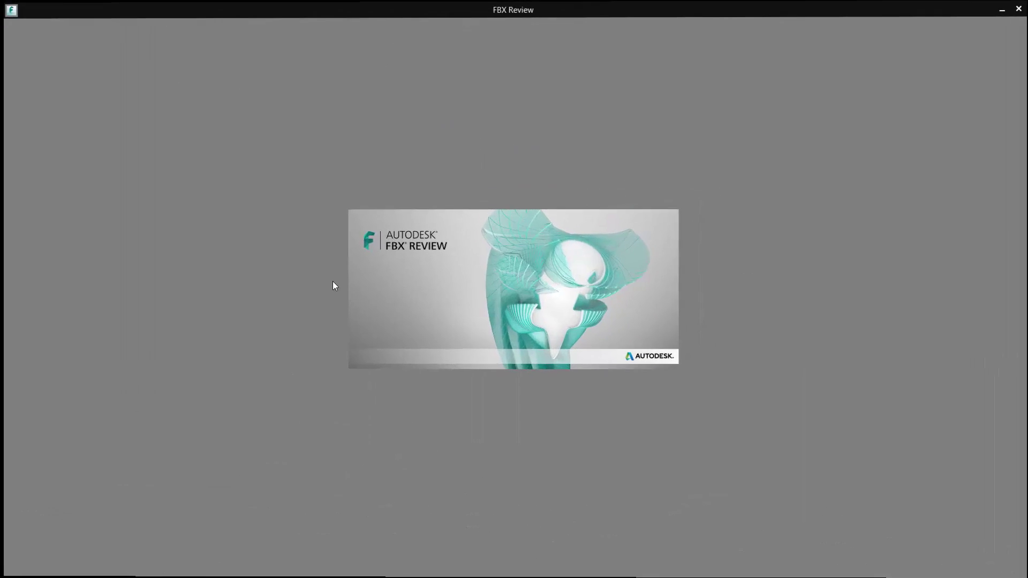
{"action": "left_click", "coordinate": [47, 548]}
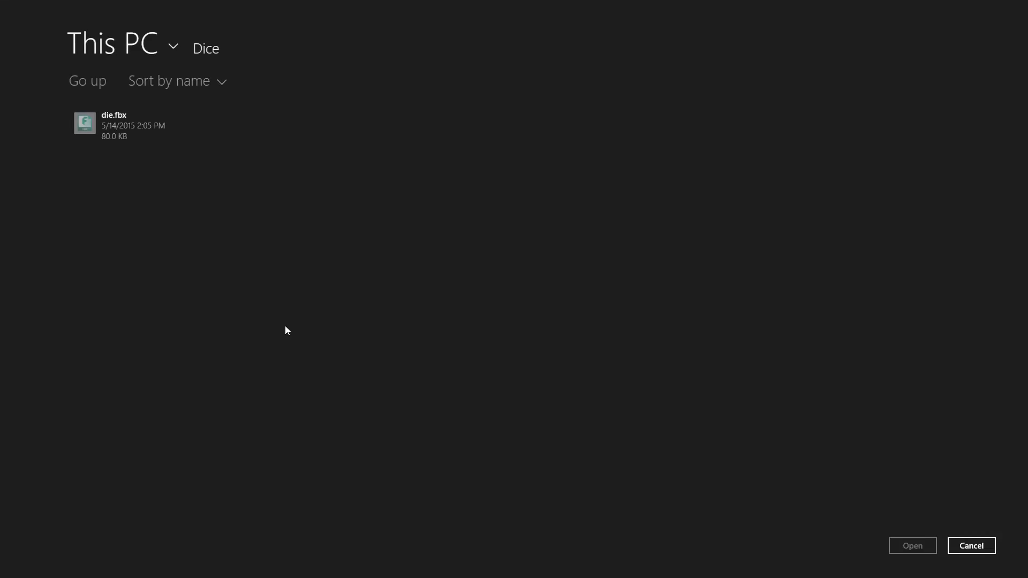
{"action": "left_click", "coordinate": [106, 129]}
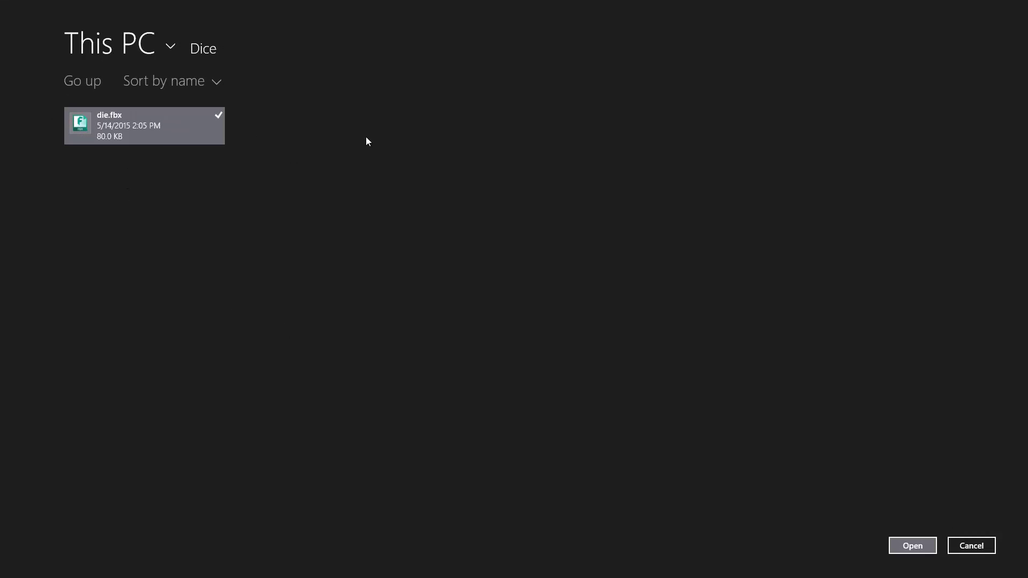
{"action": "left_click", "coordinate": [920, 541]}
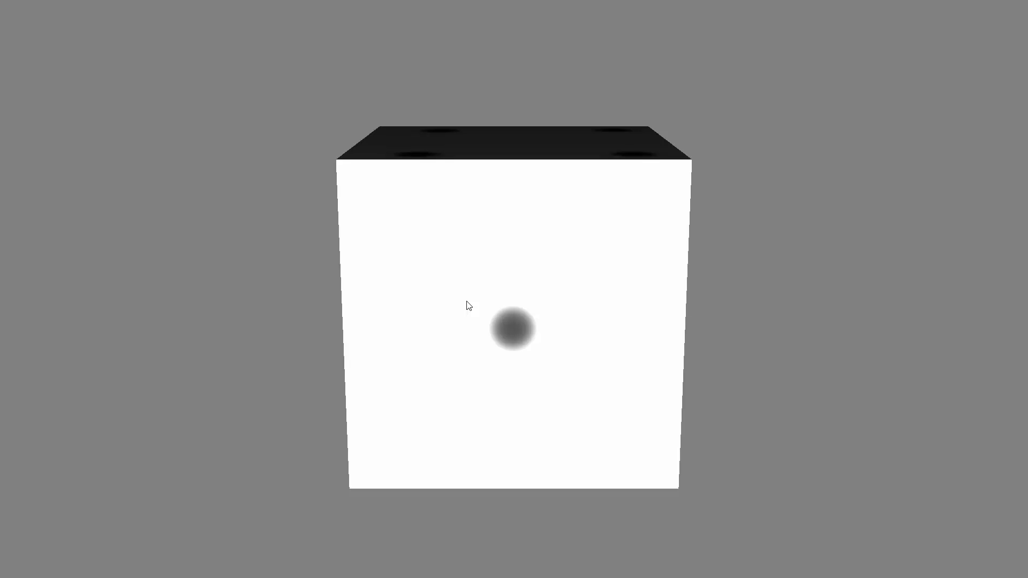
Orbit and zoom the white die to check its six and four faces, then close the viewer.
{"action": "left_click_drag", "start_coordinate": [466, 227], "coordinate": [592, 284]}
{"action": "left_click_drag", "start_coordinate": [525, 223], "coordinate": [623, 201]}
{"action": "scroll", "coordinate": [569, 321], "scroll_direction": "down", "scroll_amount": 5}
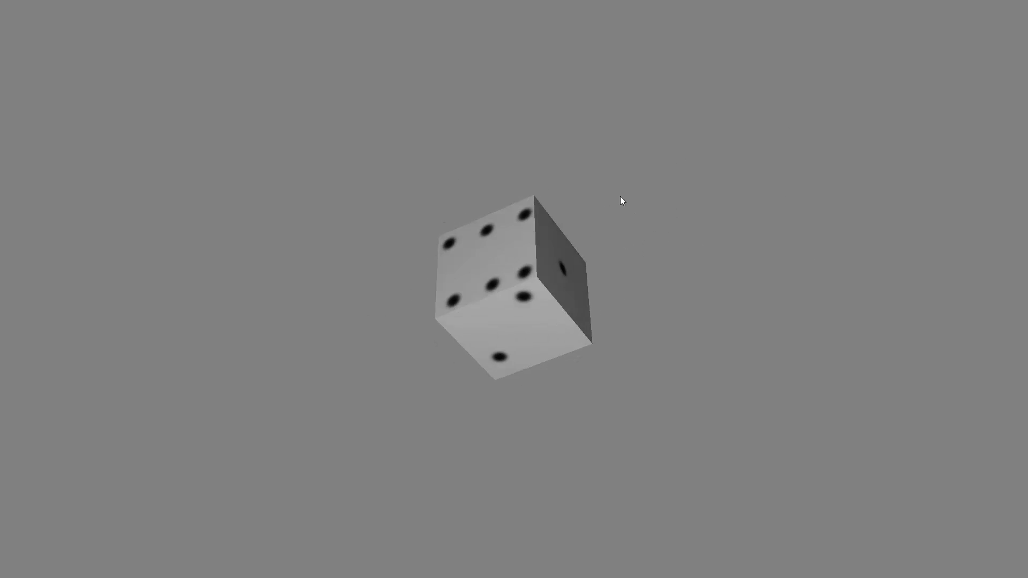
{"action": "key", "text": "Escape"}
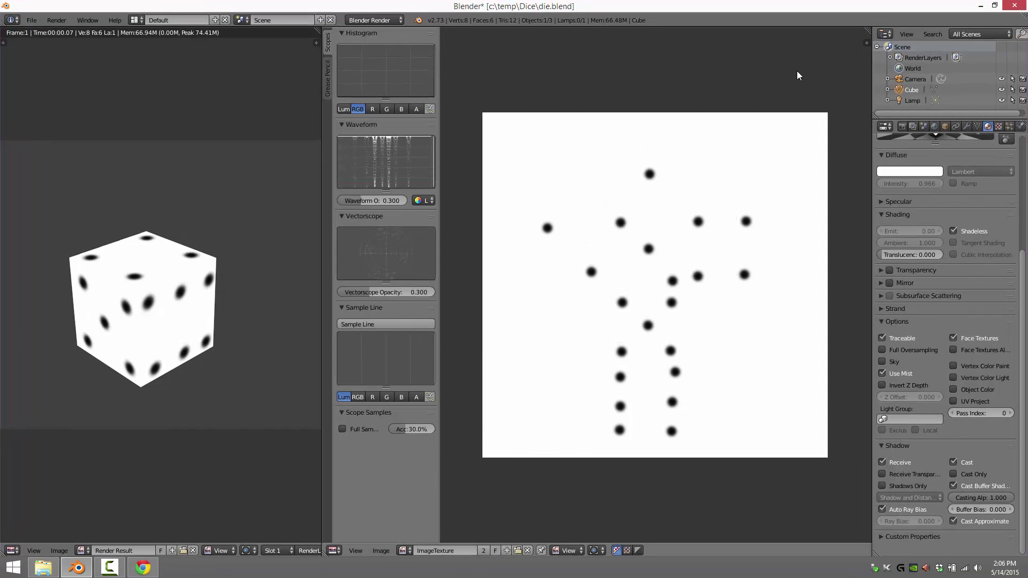
Preview ImageTexture.png from the Dice folder, then open it in paint.net via Edit.
{"action": "left_click", "coordinate": [43, 567]}
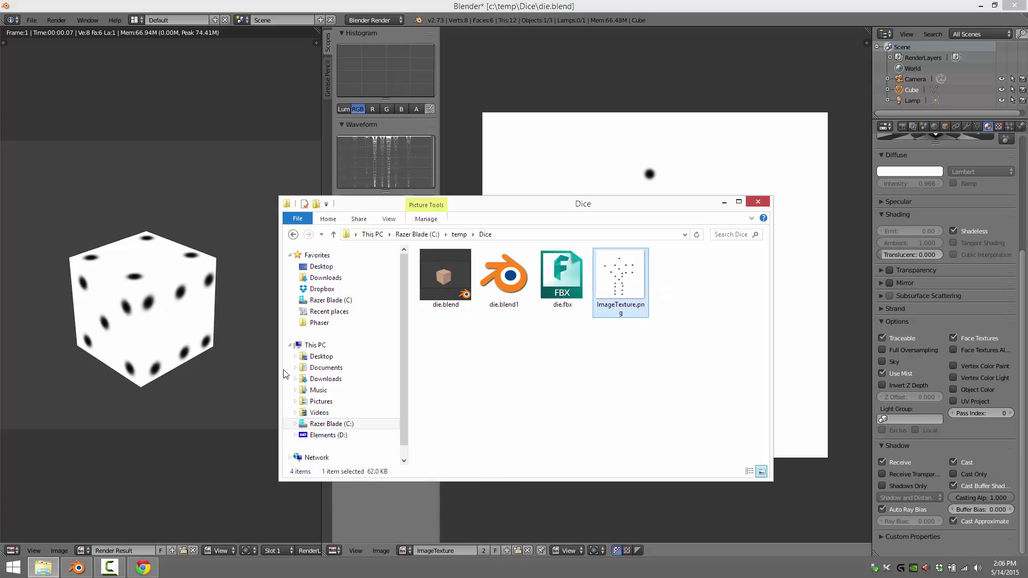
{"action": "double_click", "coordinate": [637, 265]}
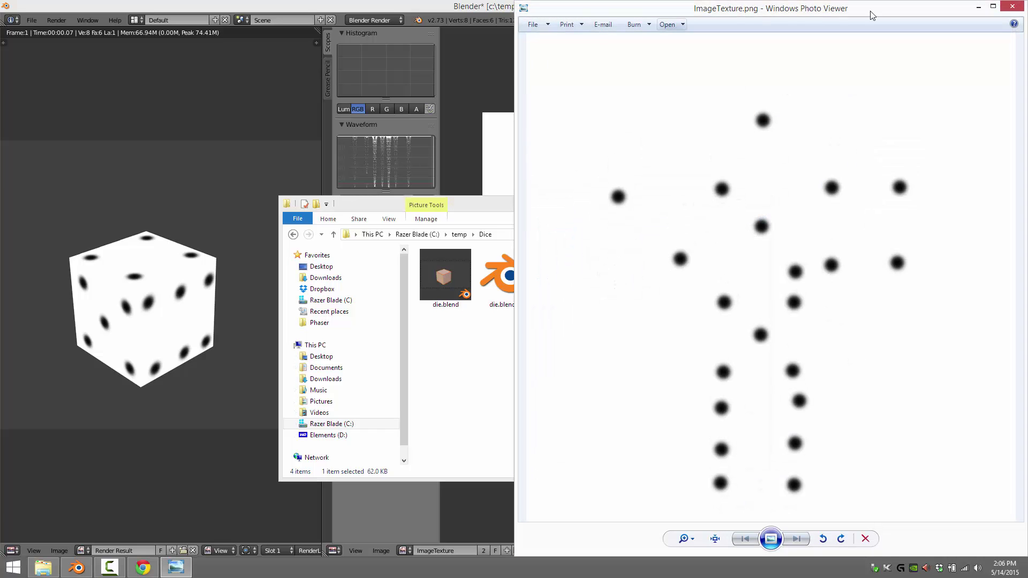
{"action": "left_click", "coordinate": [1012, 6]}
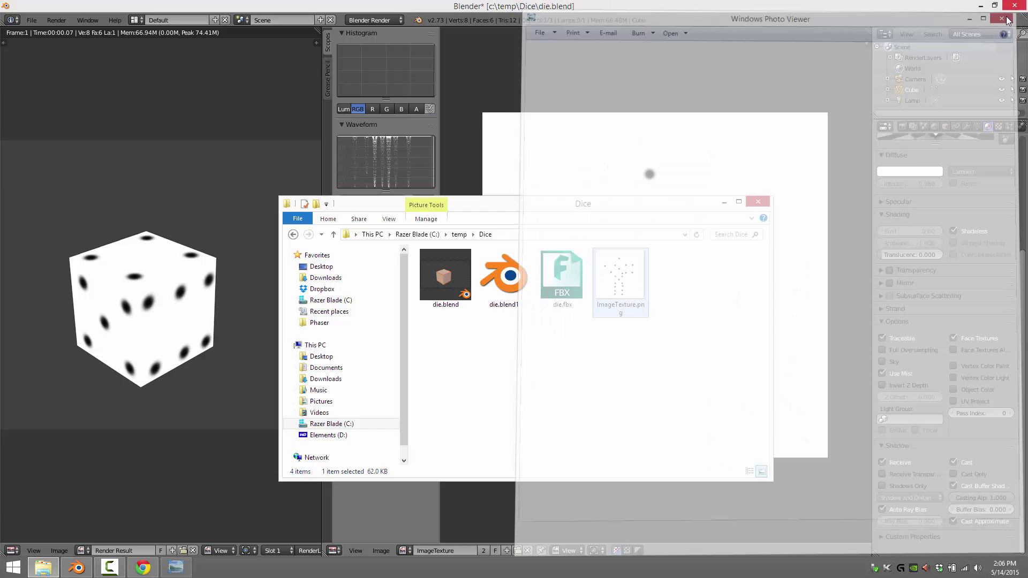
{"action": "right_click", "coordinate": [644, 268]}
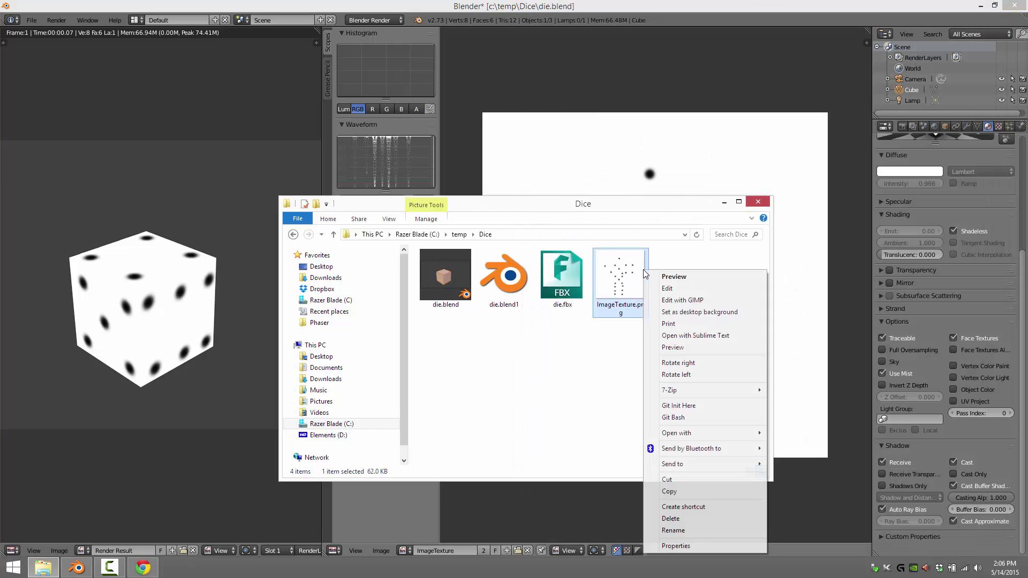
{"action": "left_click", "coordinate": [705, 288]}
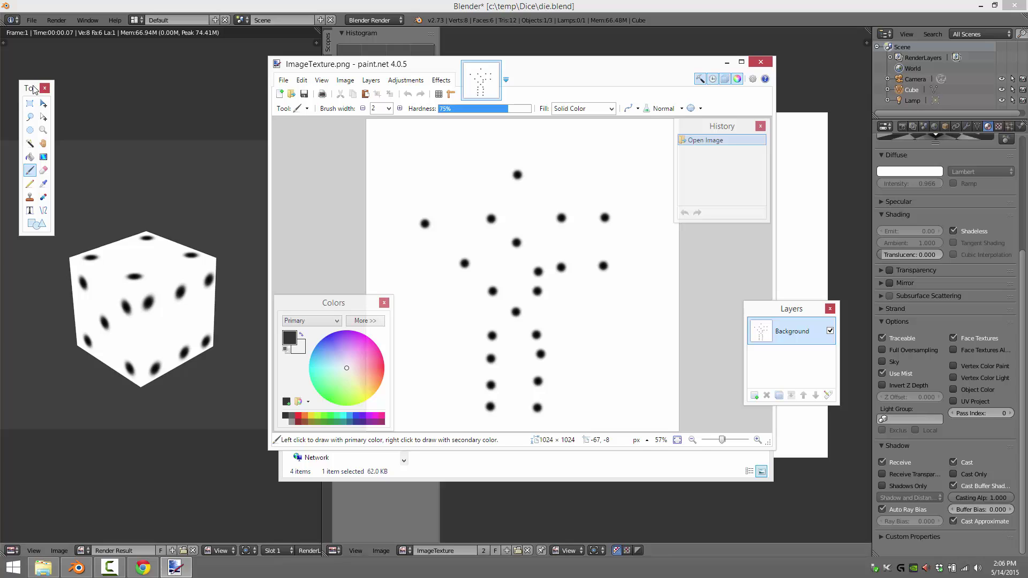
Zoom to 200% on the top dot and paint a red spot in its centre.
{"action": "mouse_move", "coordinate": [32, 89]}
{"action": "left_mouse_down"}
{"action": "mouse_move", "coordinate": [261, 113]}
{"action": "mouse_move", "coordinate": [331, 165]}
{"action": "left_mouse_up"}
{"action": "left_click", "coordinate": [342, 208]}
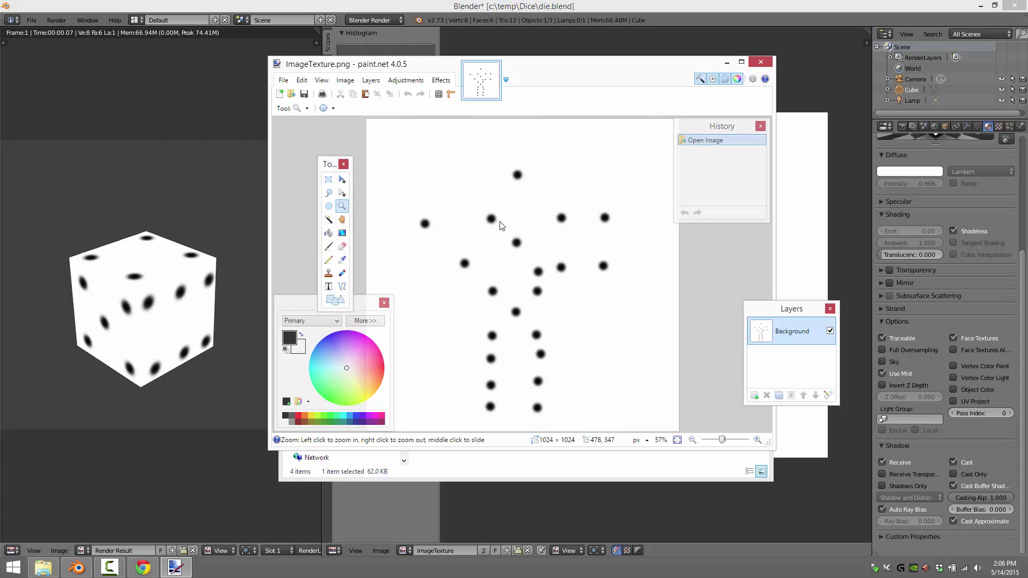
{"action": "left_click", "coordinate": [515, 177]}
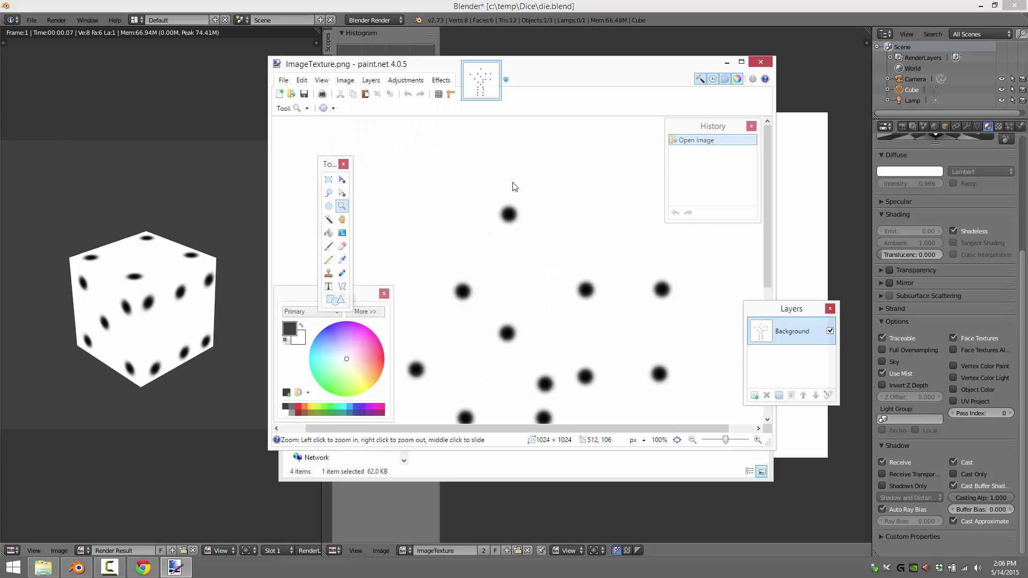
{"action": "left_click", "coordinate": [509, 214]}
{"action": "left_click_drag", "start_coordinate": [374, 367], "coordinate": [390, 366]}
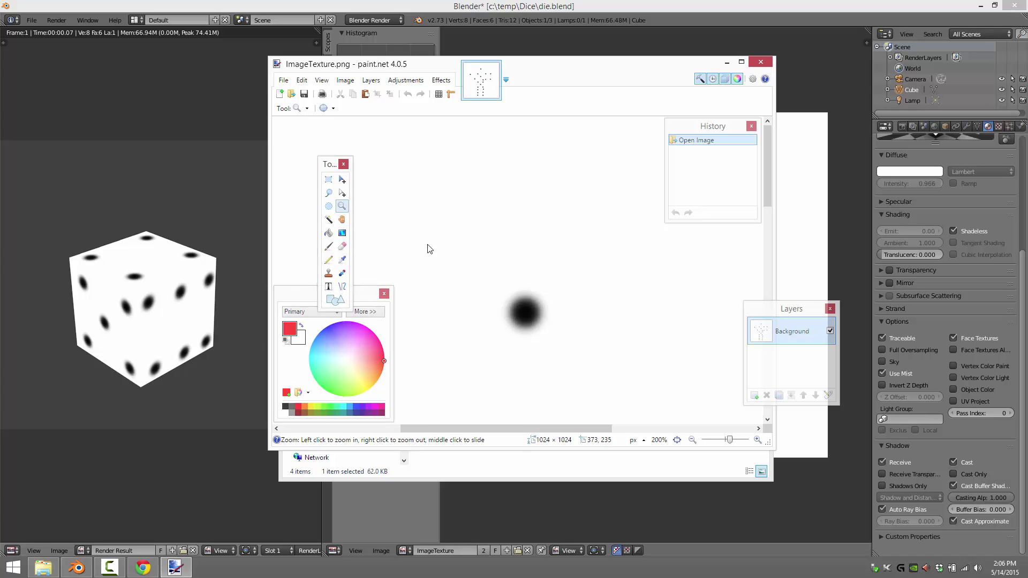
{"action": "left_click", "coordinate": [329, 247]}
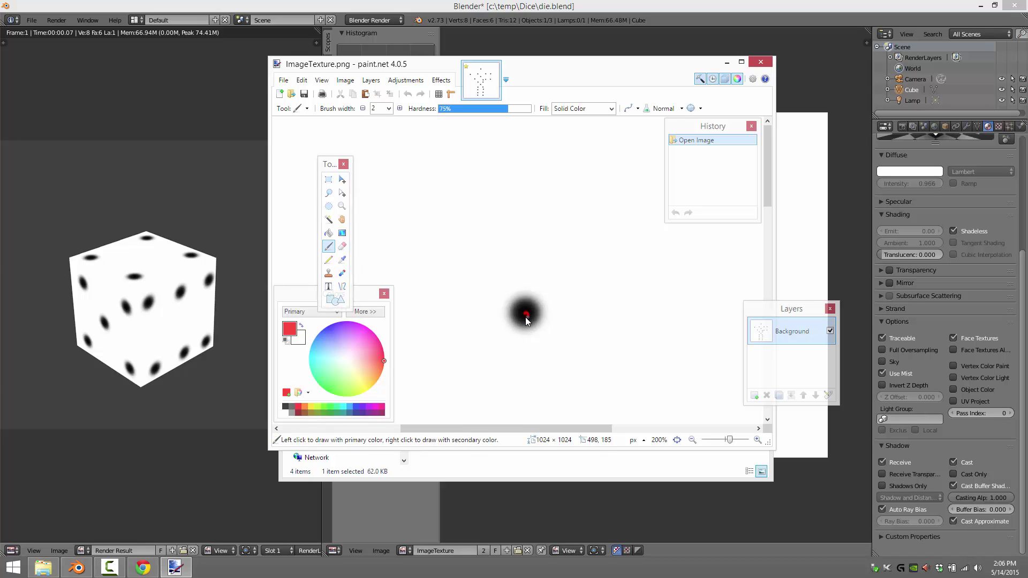
{"action": "left_click_drag", "start_coordinate": [525, 313], "coordinate": [526, 314]}
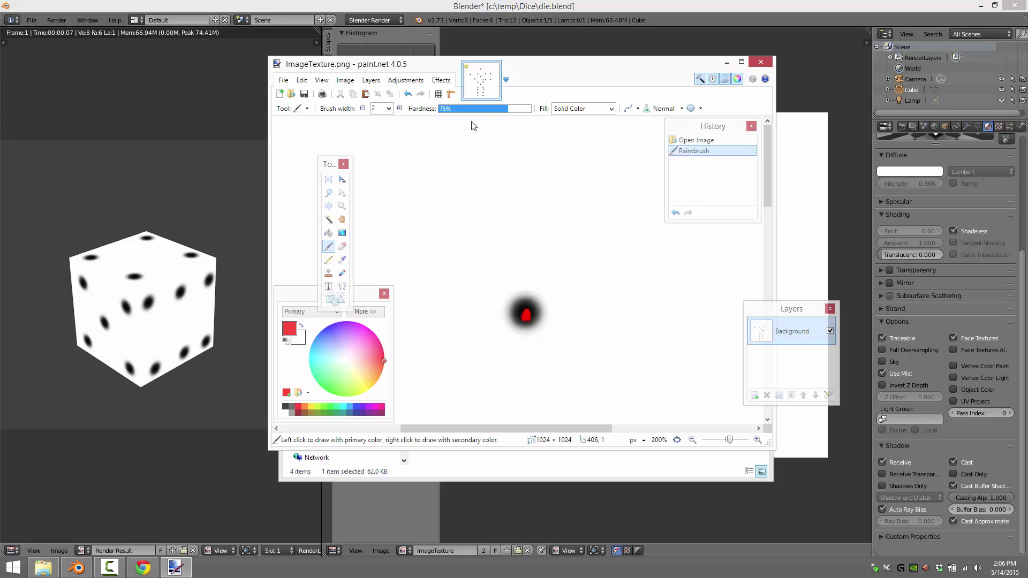
Save ImageTexture.png as PNG and return to Blender.
{"action": "left_click", "coordinate": [304, 94]}
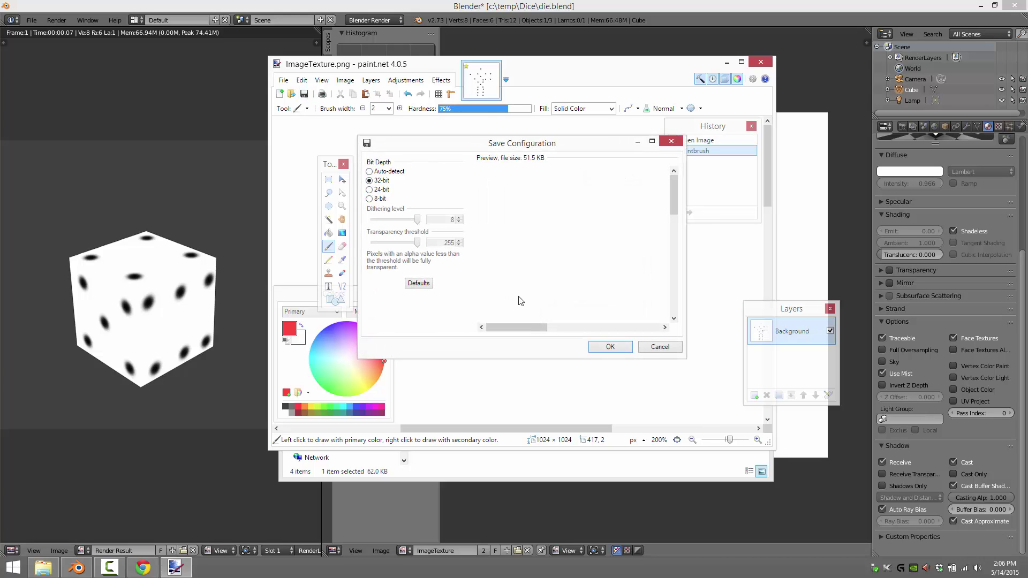
{"action": "left_click", "coordinate": [609, 347]}
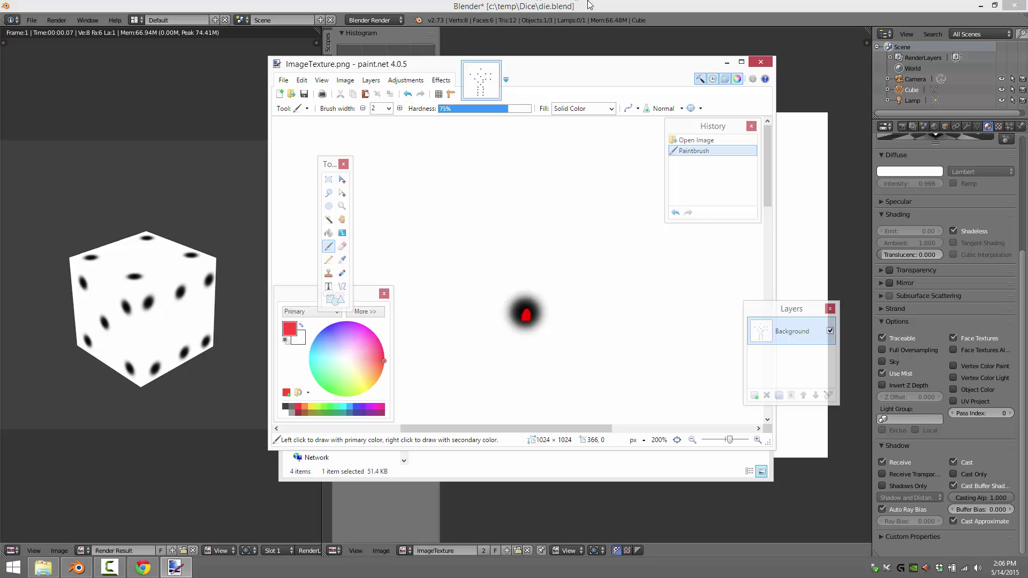
{"action": "key", "text": "alt+Tab"}
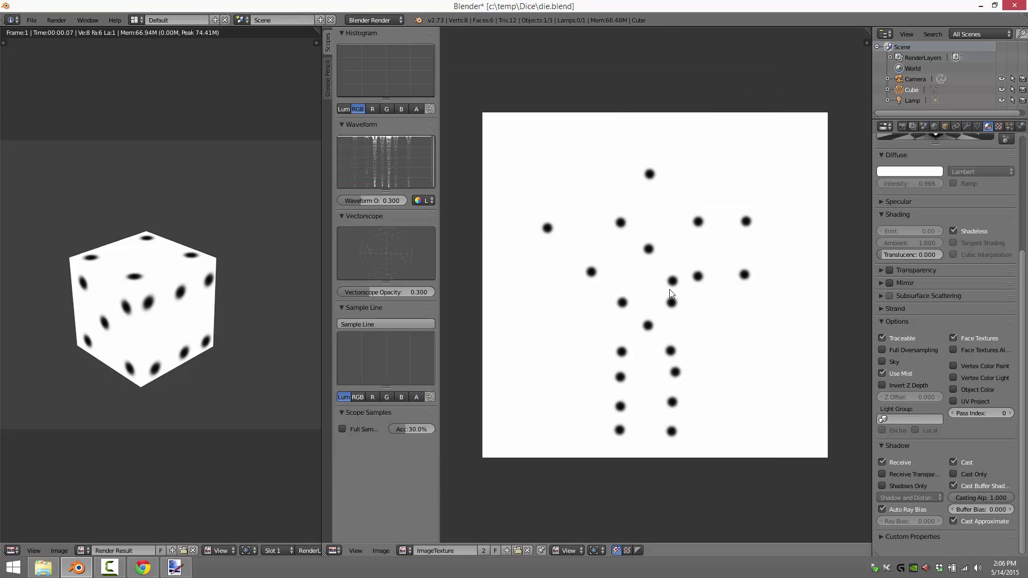
Reload ImageTexture, make the left area a 3D View, and zoom onto the red-pip face.
{"action": "left_click", "coordinate": [382, 551]}
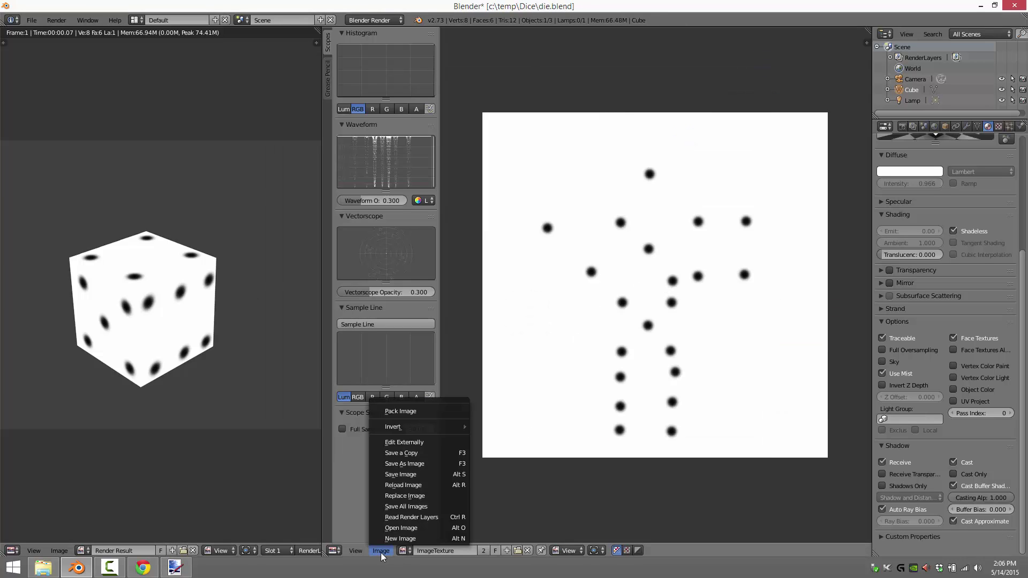
{"action": "left_click", "coordinate": [408, 485]}
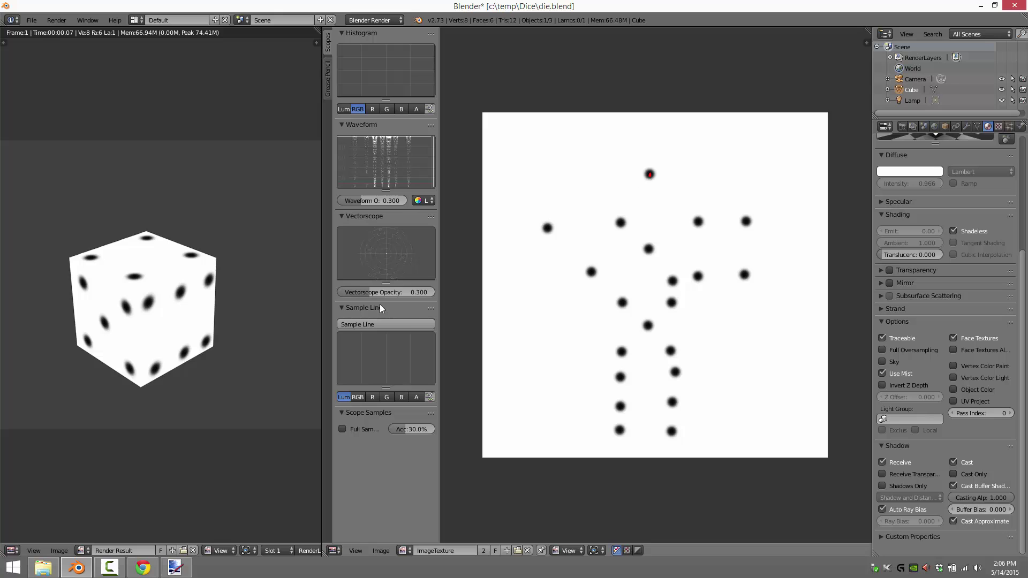
{"action": "left_click", "coordinate": [11, 551]}
{"action": "left_click", "coordinate": [32, 537]}
{"action": "middle_click_drag", "start_coordinate": [165, 456], "coordinate": [185, 307]}
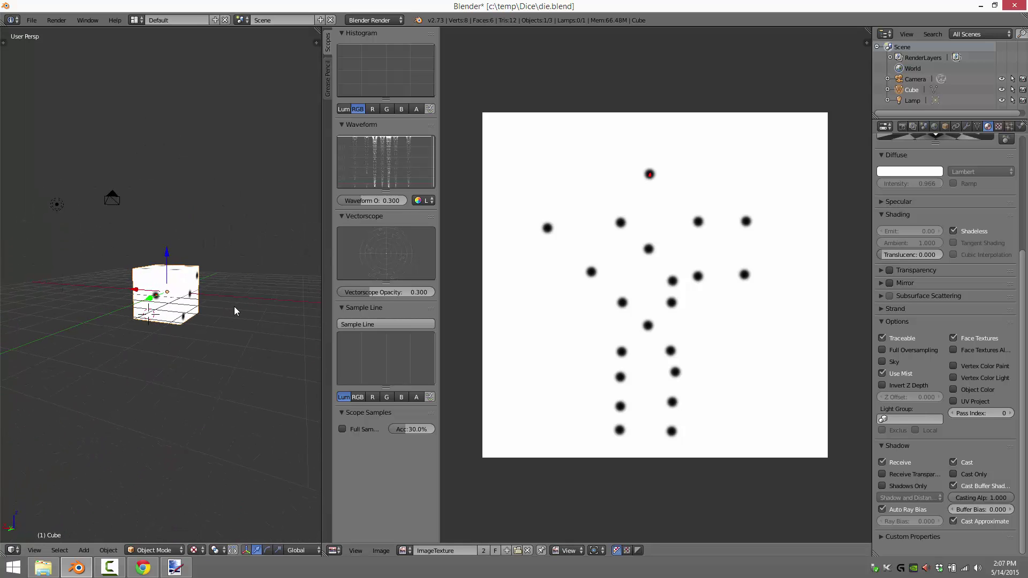
{"action": "scroll", "coordinate": [200, 348], "scroll_direction": "up", "scroll_amount": 6}
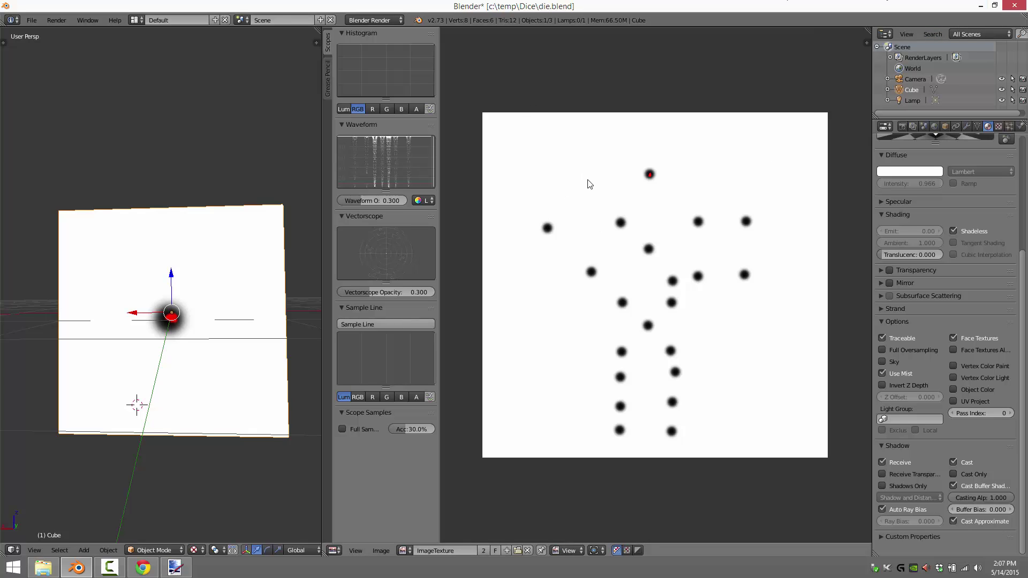
{"action": "key", "text": "t"}
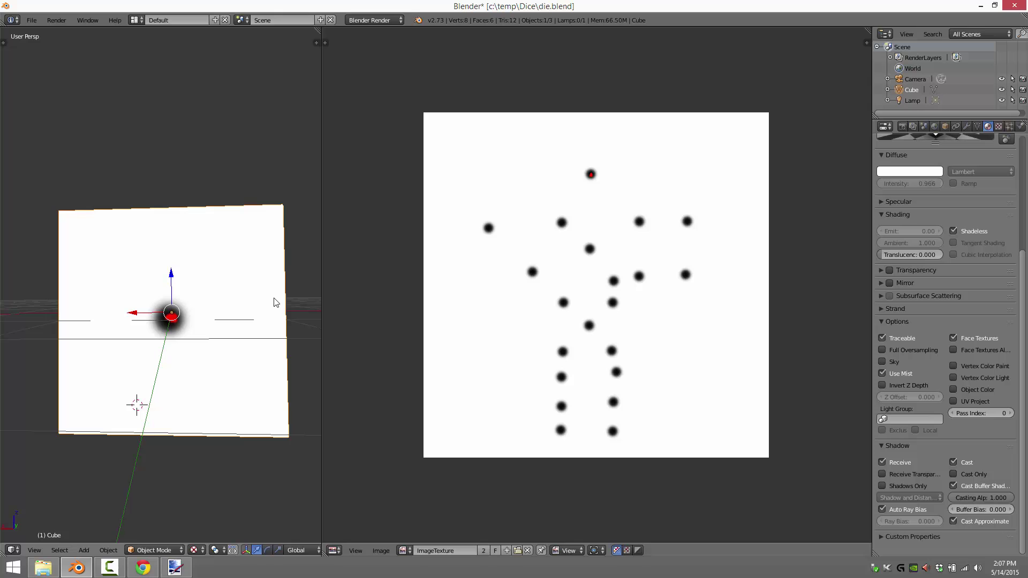
Start a new file, remove the timeline, and delete the default cube.
{"action": "left_click", "coordinate": [31, 20]}
{"action": "left_click", "coordinate": [34, 25]}
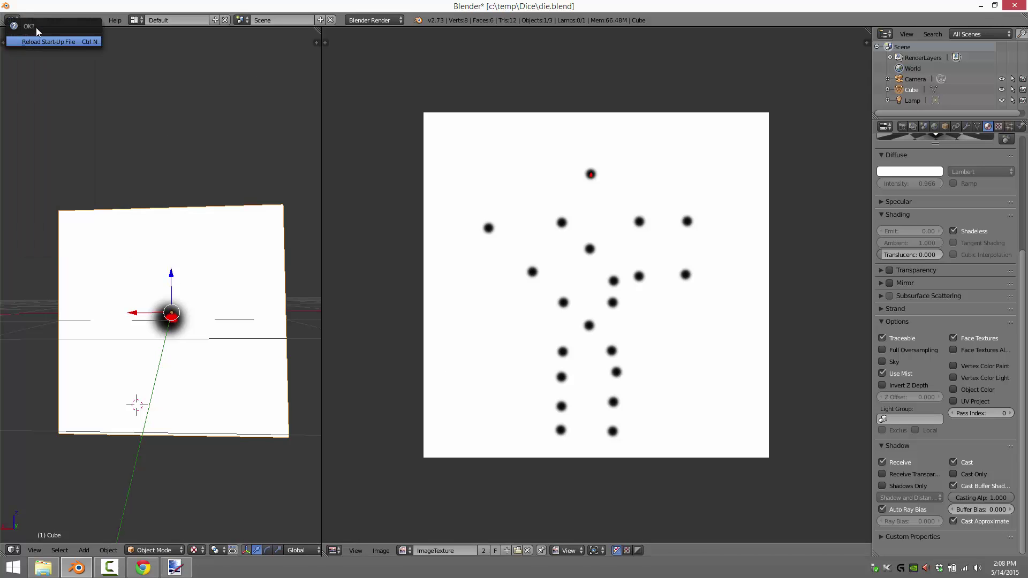
{"action": "left_click", "coordinate": [37, 41]}
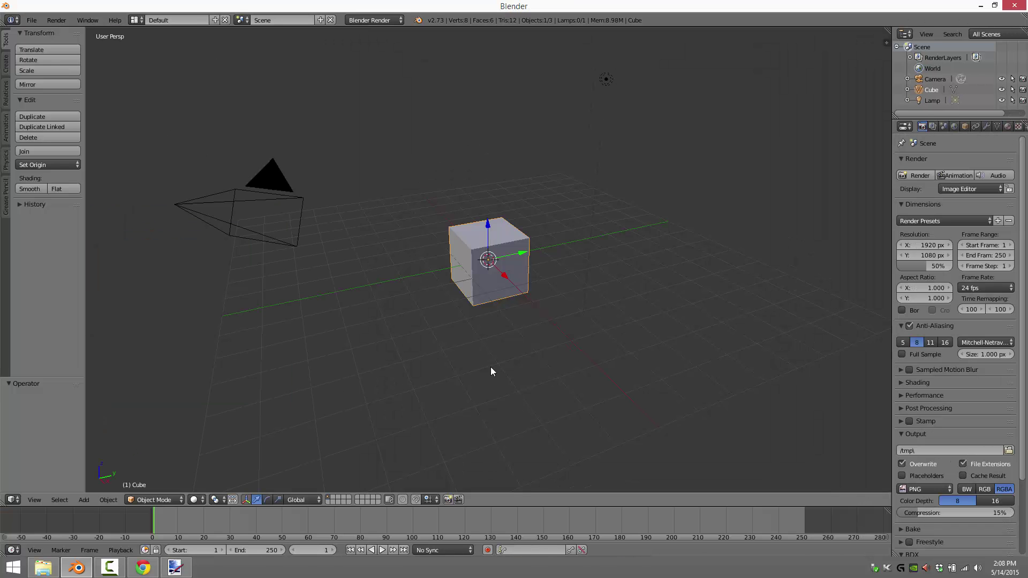
{"action": "left_click_drag", "start_coordinate": [2, 510], "coordinate": [6, 533]}
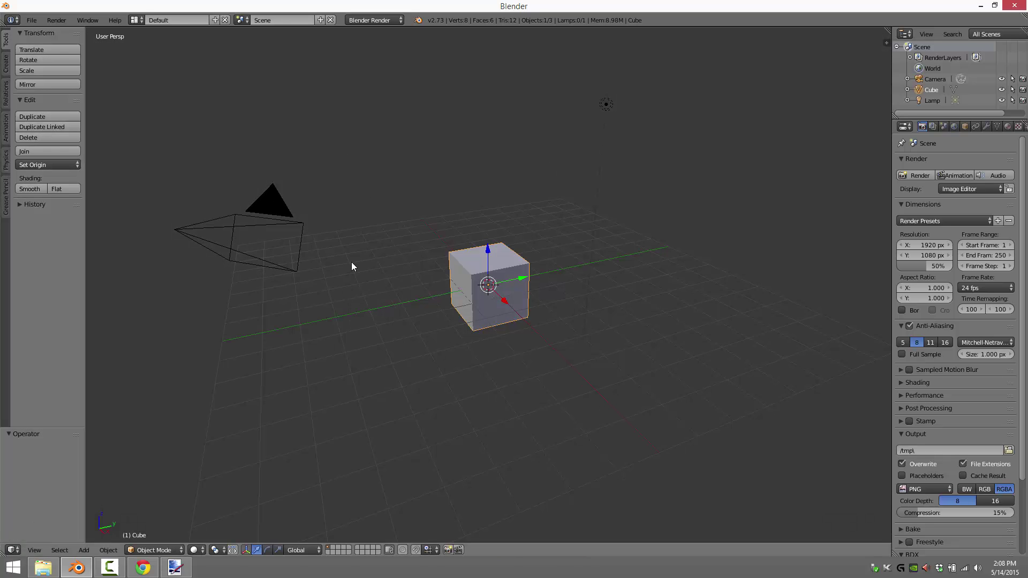
{"action": "key", "text": "x"}
{"action": "left_click", "coordinate": [524, 297]}
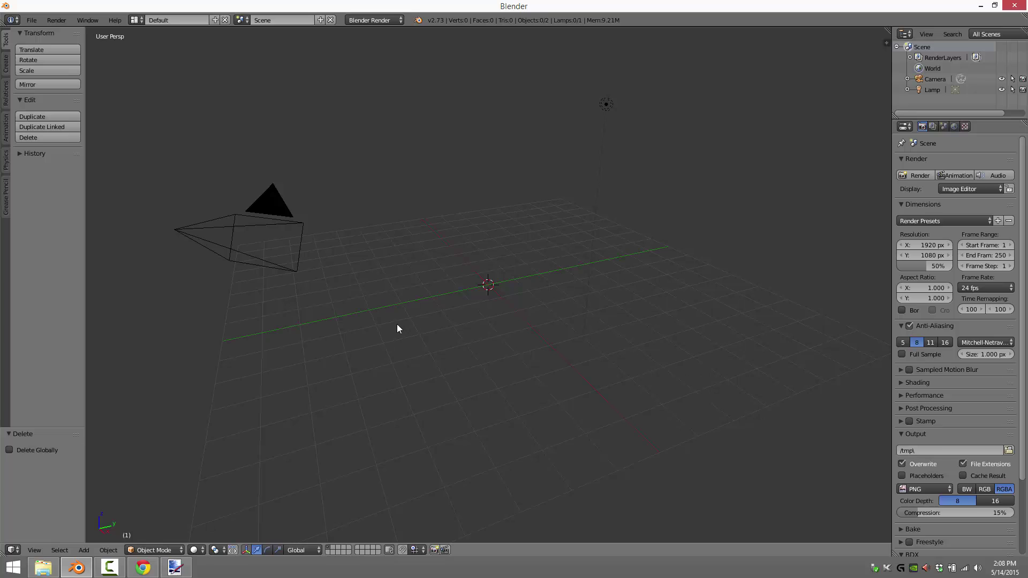
Add a UV sphere with 55 segments and 32 rings.
{"action": "left_click", "coordinate": [87, 550]}
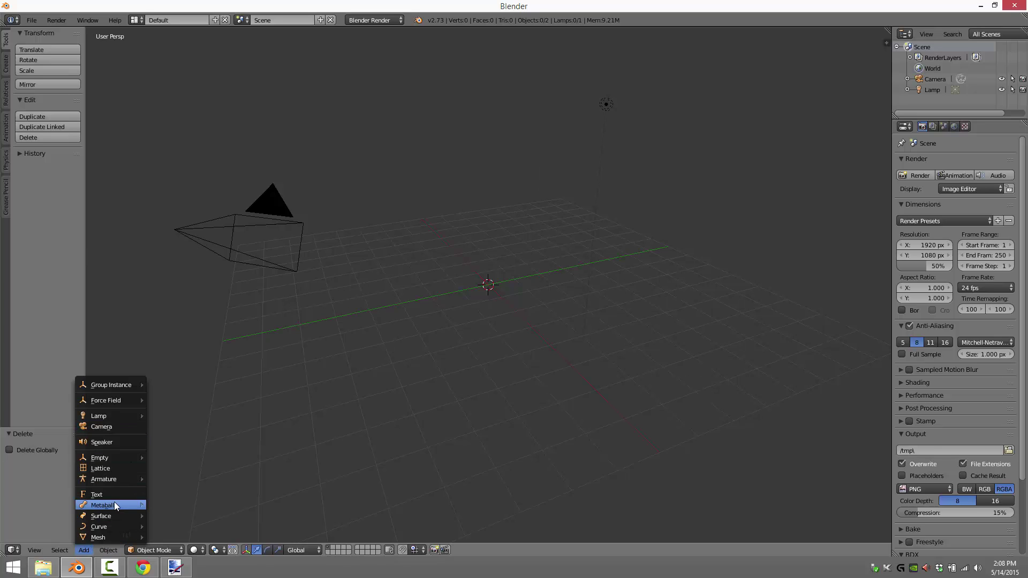
{"action": "mouse_move", "coordinate": [115, 538]}
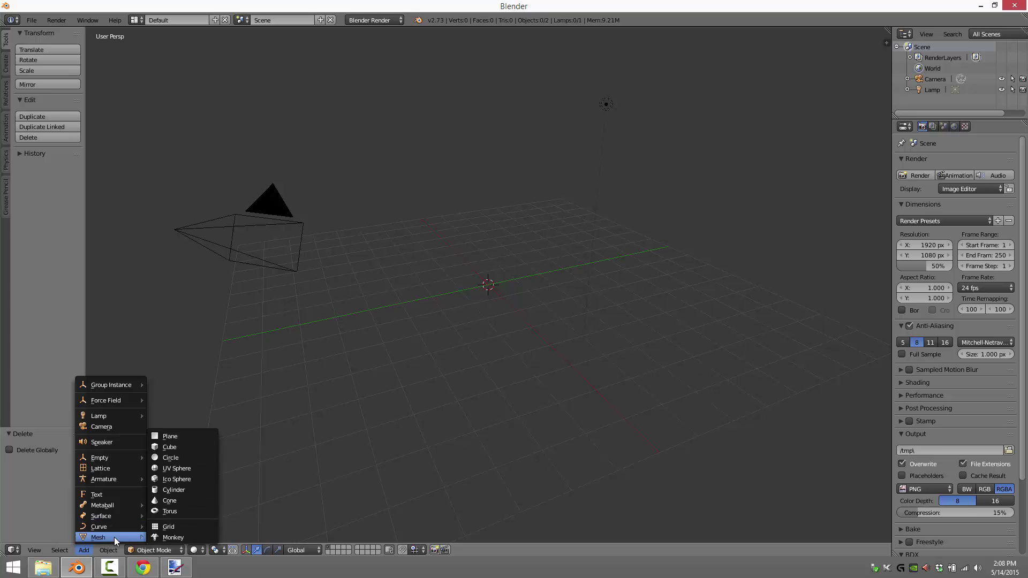
{"action": "left_click", "coordinate": [179, 469]}
{"action": "scroll", "coordinate": [439, 303], "scroll_direction": "up", "scroll_amount": 3}
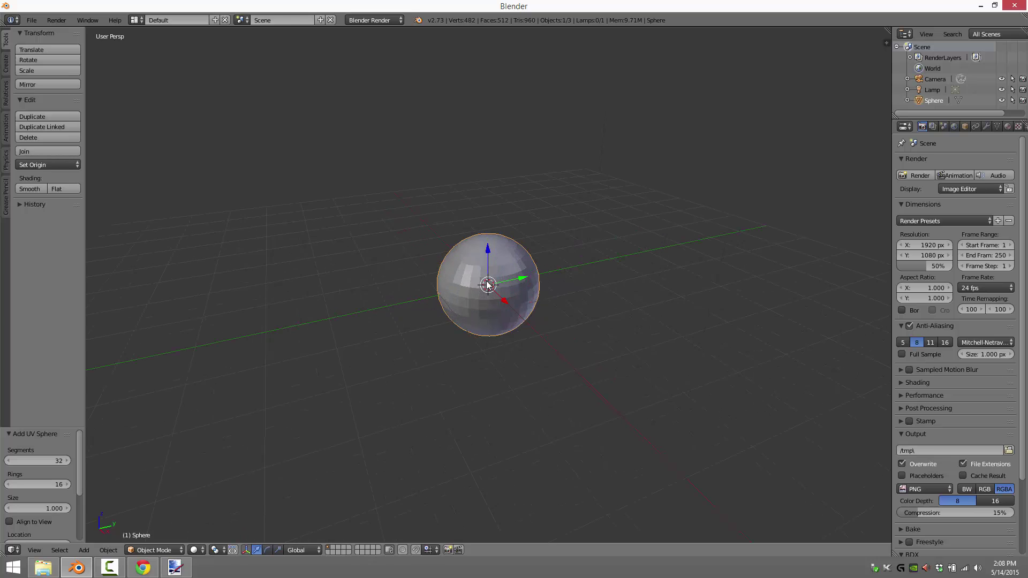
{"action": "left_click_drag", "start_coordinate": [29, 460], "coordinate": [41, 487]}
{"action": "scroll", "coordinate": [511, 336], "scroll_direction": "up", "scroll_amount": 2}
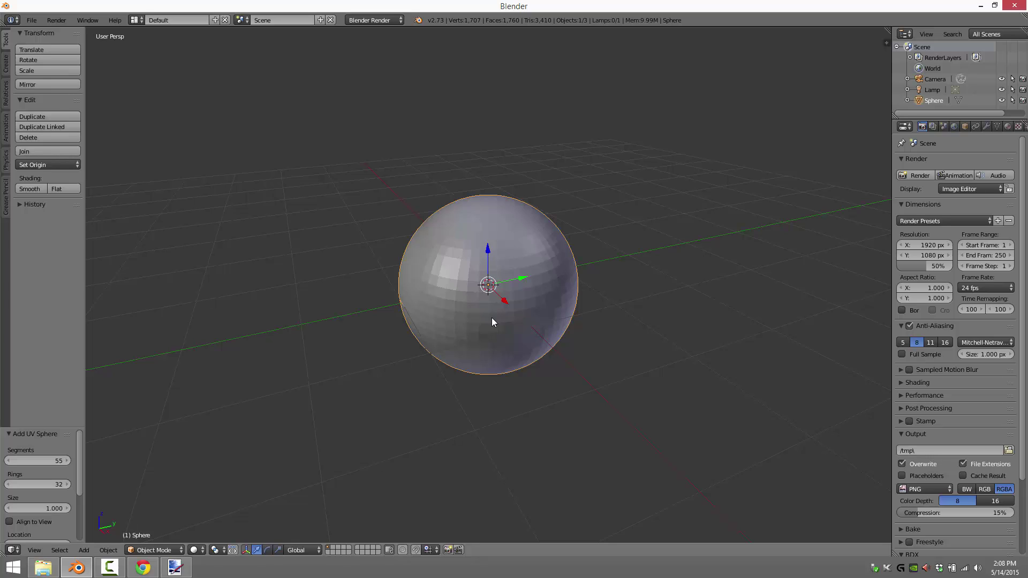
Enter Edit Mode on the sphere and enable proportional editing.
{"action": "key", "text": "Tab"}
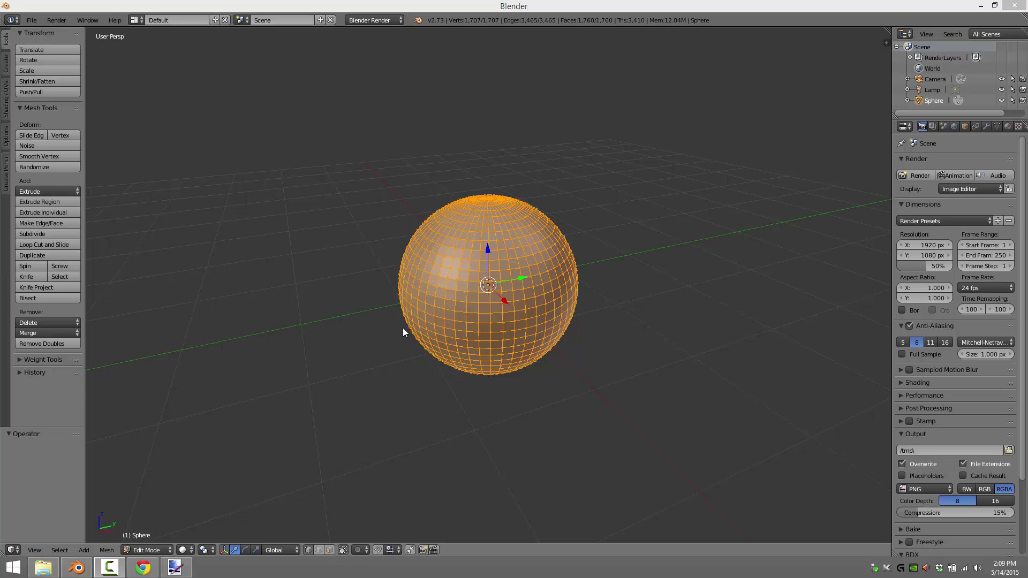
{"action": "left_click", "coordinate": [103, 551]}
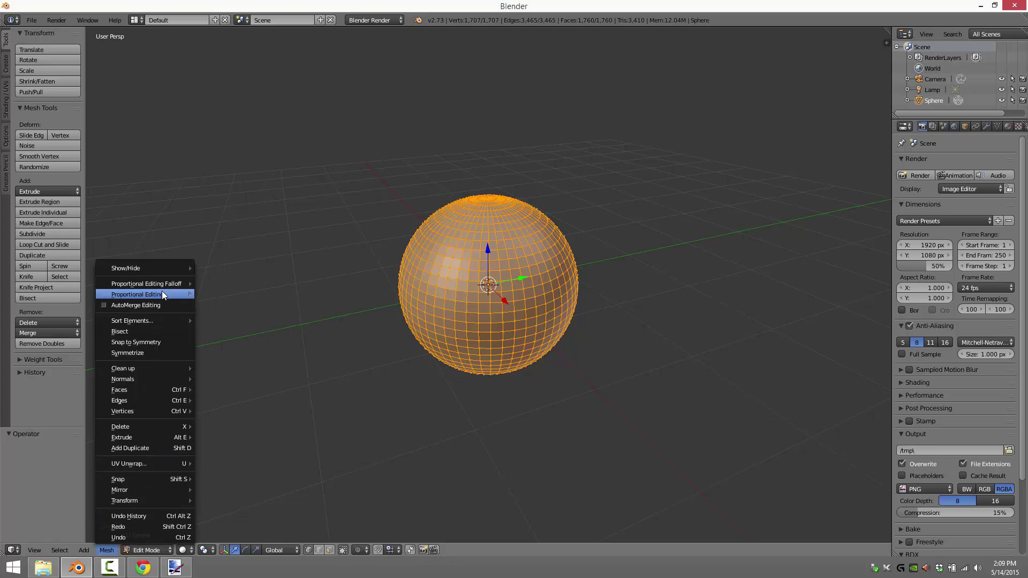
{"action": "mouse_move", "coordinate": [150, 295]}
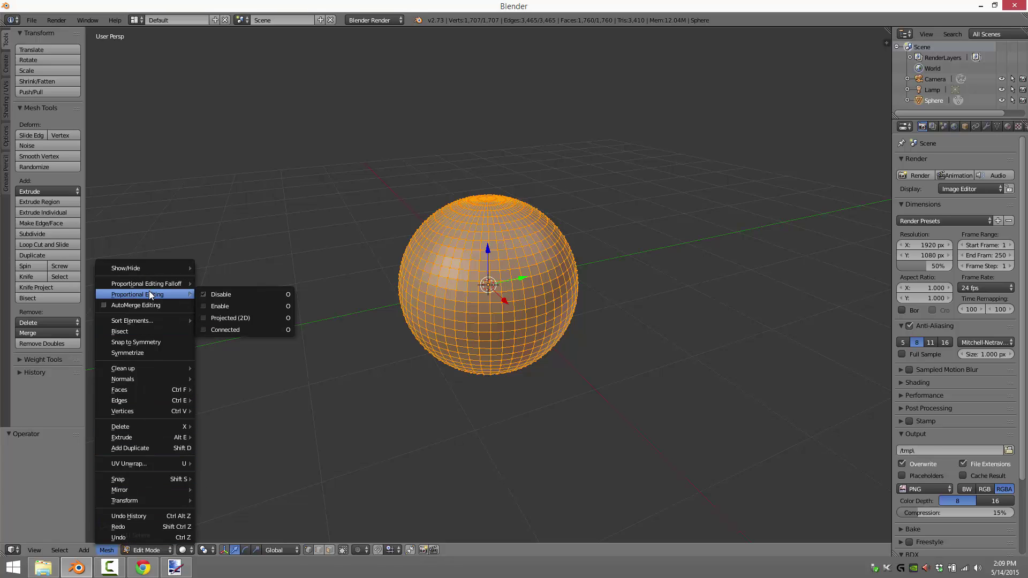
{"action": "left_click", "coordinate": [229, 307]}
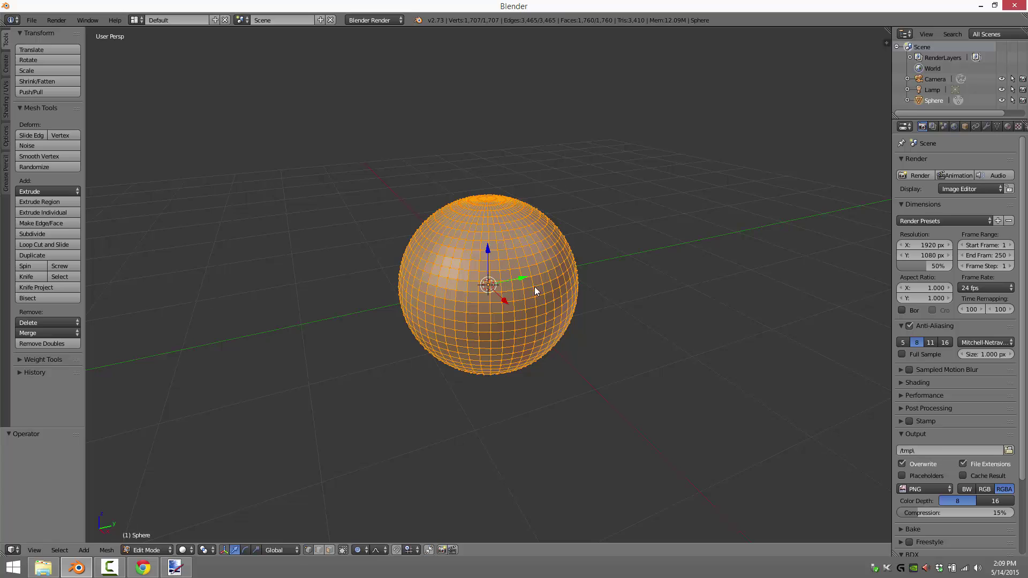
{"action": "right_click", "coordinate": [544, 304]}
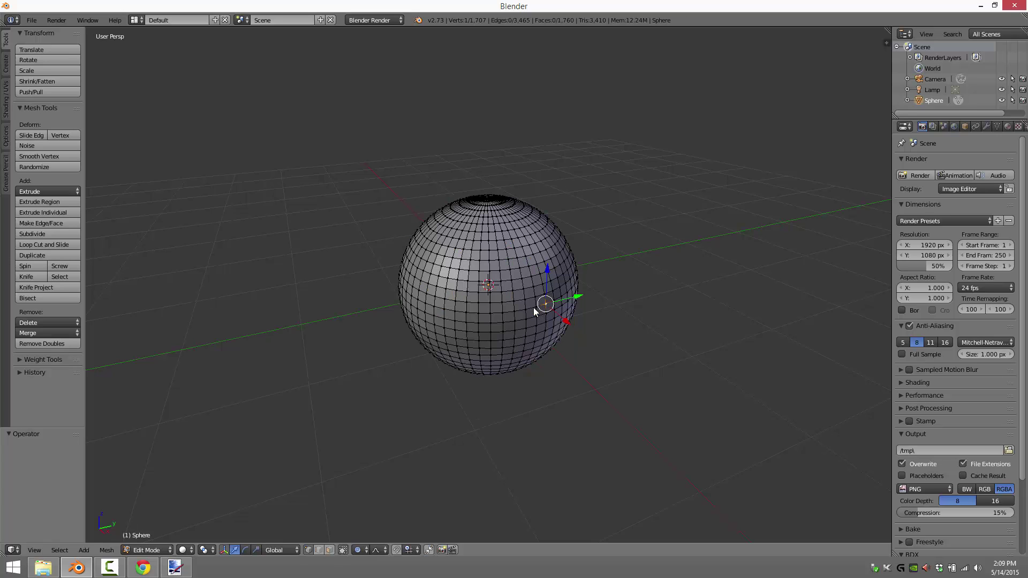
{"action": "key", "text": "ctrl+Tab"}
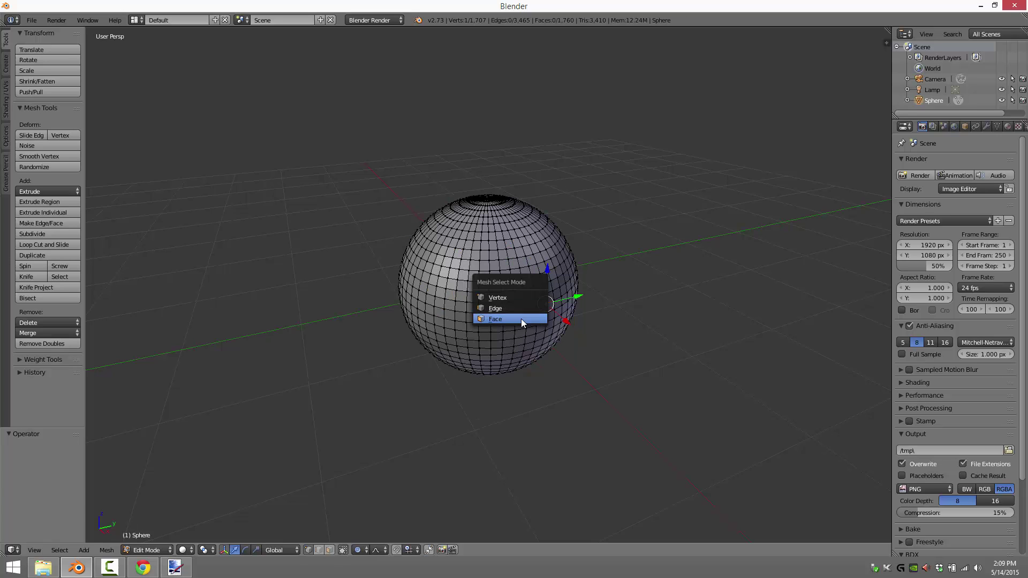
Box-select four faces and pull them out along X to stretch the sphere sideways.
{"action": "left_click", "coordinate": [522, 319]}
{"action": "key", "text": "b"}
{"action": "left_click_drag", "start_coordinate": [526, 296], "coordinate": [547, 319]}
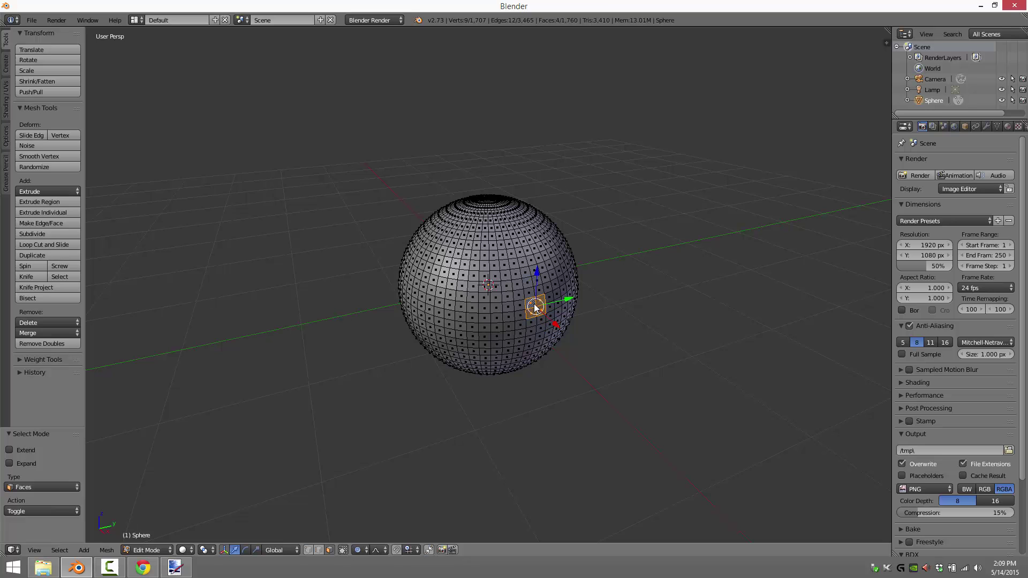
{"action": "key", "text": "g"}
{"action": "key", "text": "x"}
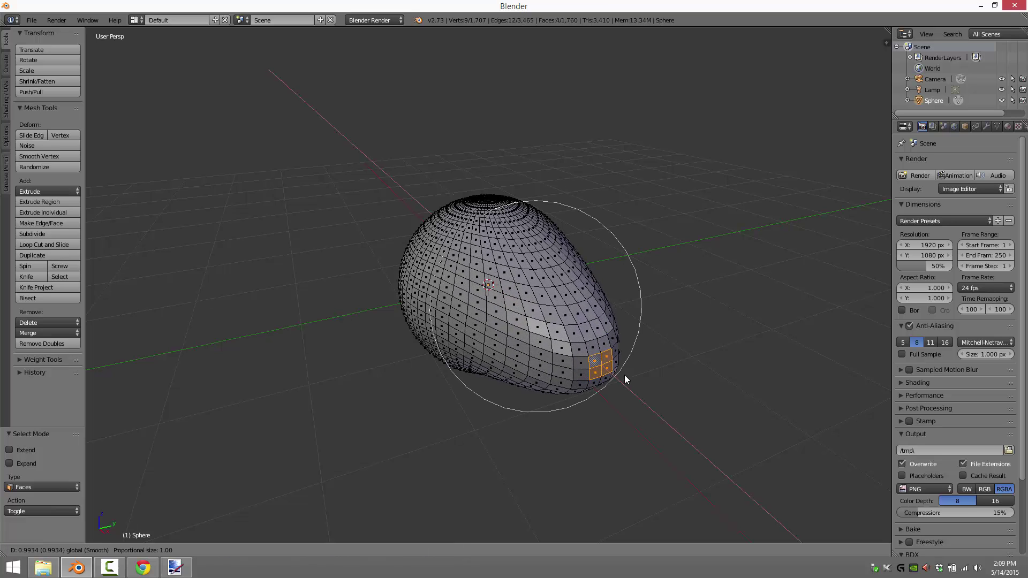
{"action": "left_click", "coordinate": [637, 365]}
Circle-select a front face patch and pull it out into a bulge.
{"action": "middle_click_drag", "start_coordinate": [723, 287], "coordinate": [497, 309]}
{"action": "right_click", "coordinate": [486, 280]}
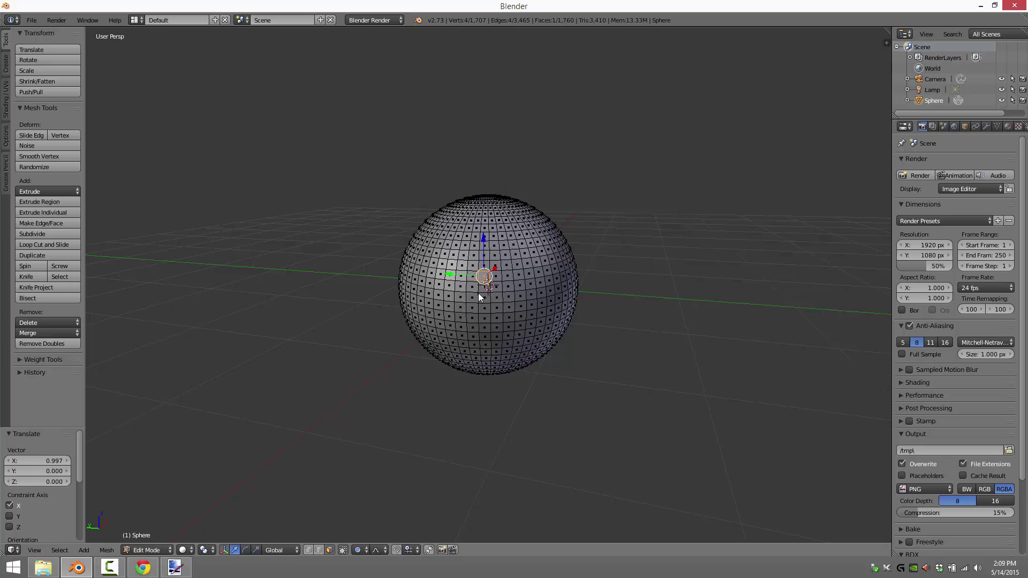
{"action": "key", "text": "c"}
{"action": "mouse_move", "coordinate": [470, 283]}
{"action": "left_mouse_down"}
{"action": "mouse_move", "coordinate": [461, 274]}
{"action": "mouse_move", "coordinate": [459, 292]}
{"action": "left_mouse_up"}
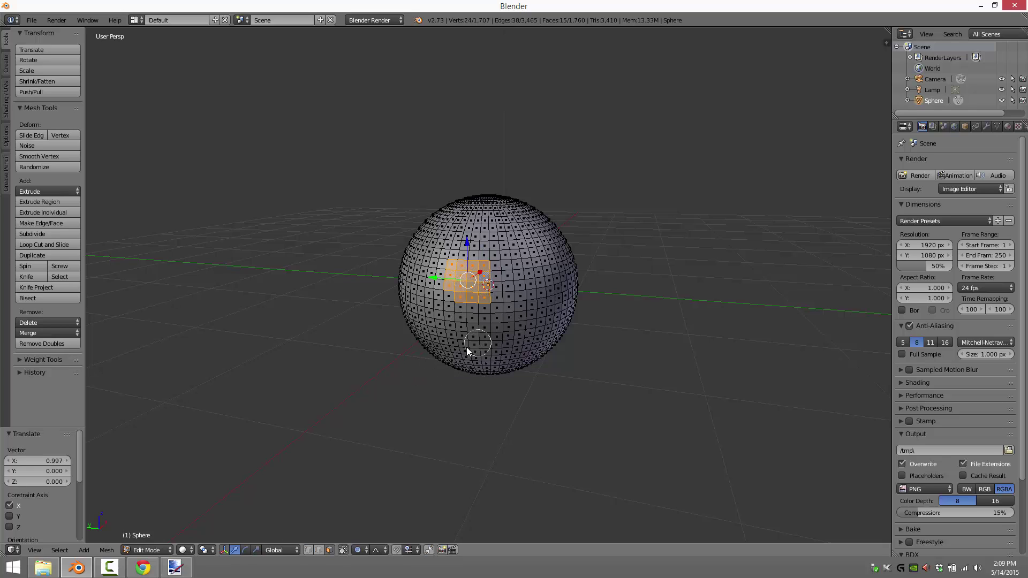
{"action": "left_click_drag", "start_coordinate": [476, 278], "coordinate": [482, 270]}
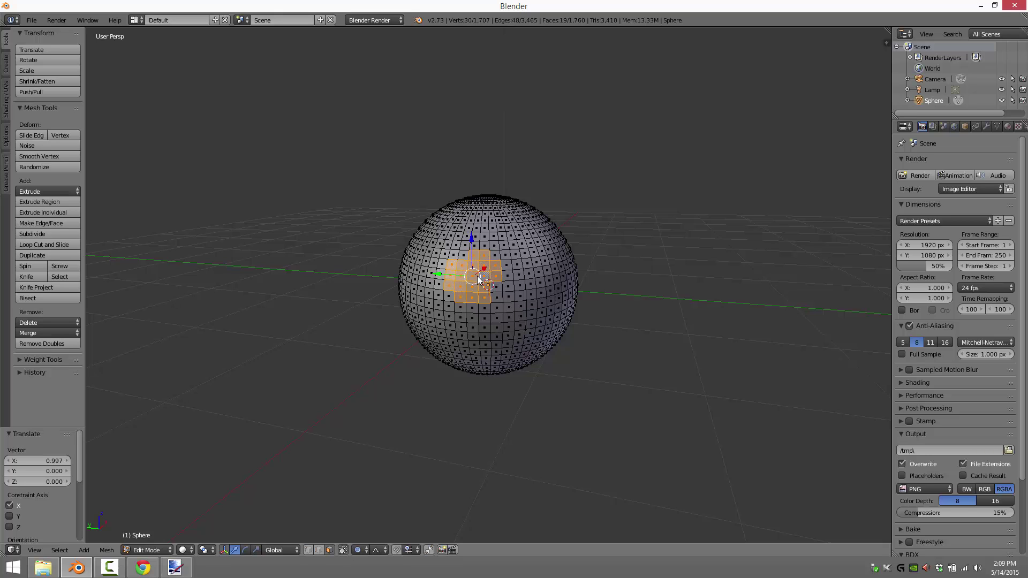
{"action": "key", "text": "Escape"}
{"action": "key", "text": "g"}
{"action": "left_click", "coordinate": [431, 281]}
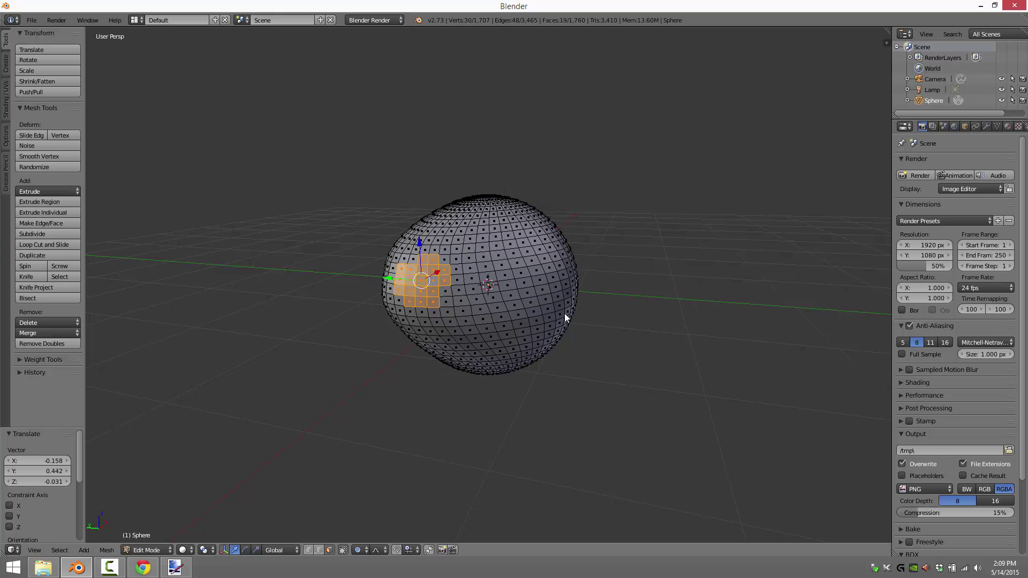
Select five adjacent faces and pull them out along Y.
{"action": "middle_click_drag", "start_coordinate": [564, 317], "coordinate": [518, 309]}
{"action": "right_click", "coordinate": [519, 311]}
{"action": "right_click", "coordinate": [513, 313], "text": "shift"}
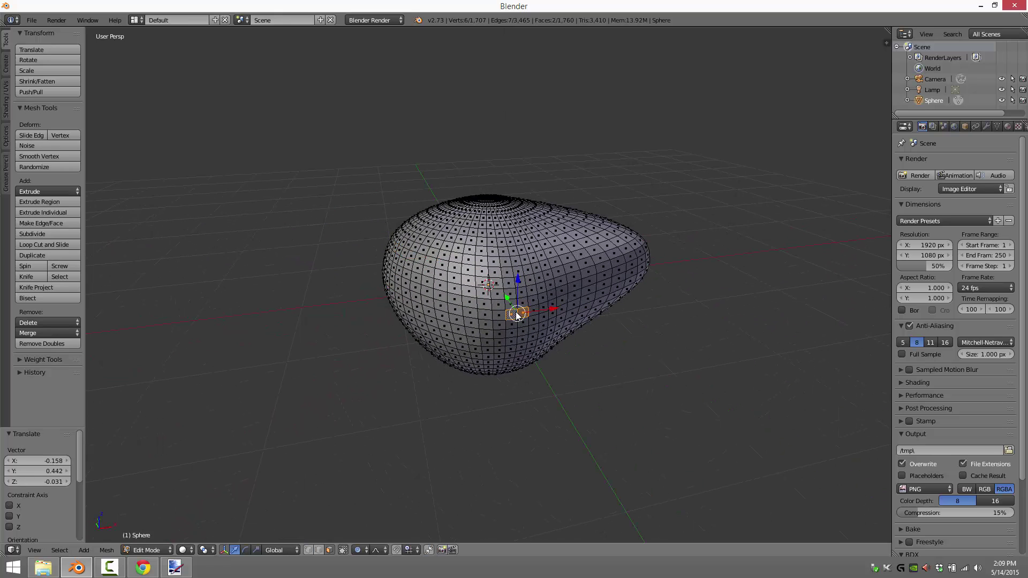
{"action": "right_click", "coordinate": [511, 304], "text": "shift"}
{"action": "right_click", "coordinate": [501, 306], "text": "shift"}
{"action": "right_click", "coordinate": [502, 316], "text": "shift"}
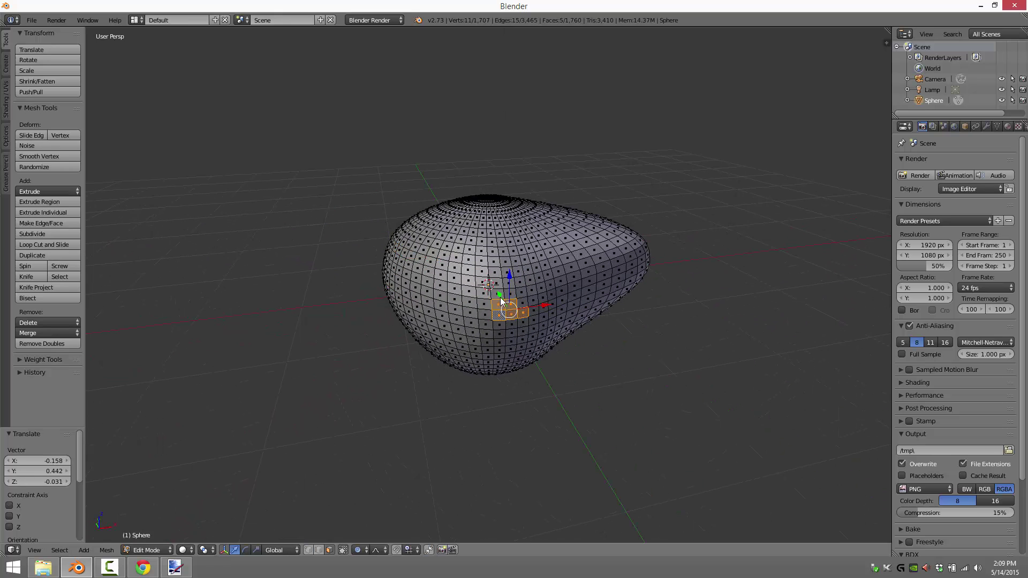
{"action": "key", "text": "g"}
{"action": "key", "text": "y"}
{"action": "left_click", "coordinate": [527, 336]}
Select a small patch at the top pole and raise the top of the blob.
{"action": "middle_click_drag", "start_coordinate": [526, 336], "coordinate": [489, 259]}
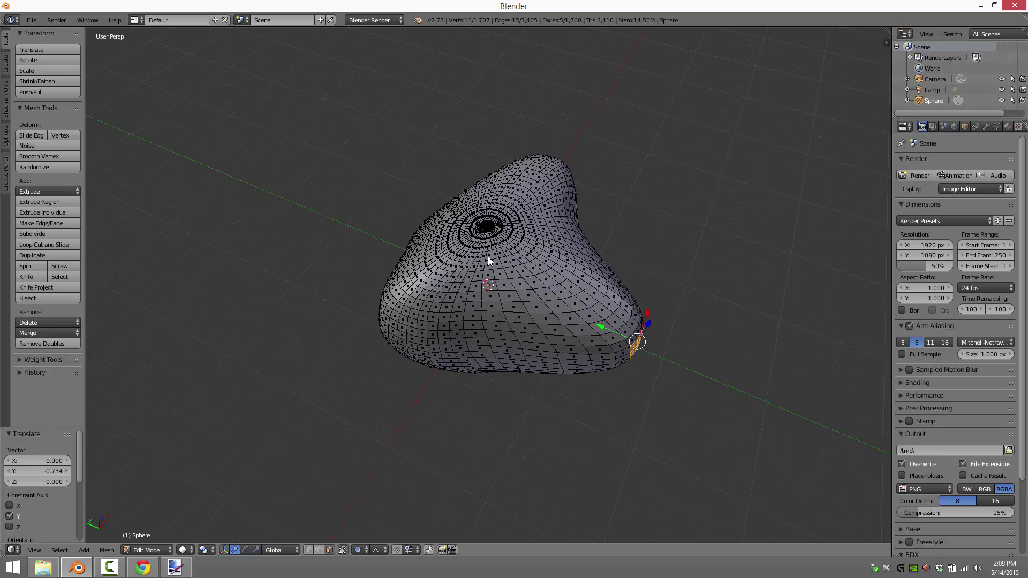
{"action": "right_click", "coordinate": [487, 227], "text": "shift"}
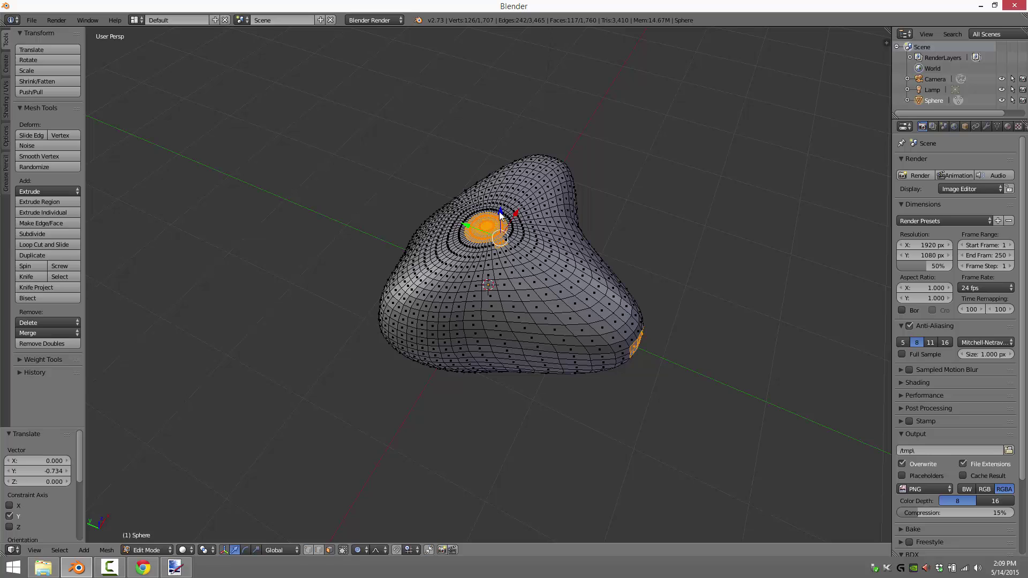
{"action": "key", "text": "g"}
{"action": "right_click", "coordinate": [499, 170]}
{"action": "key", "text": "a"}
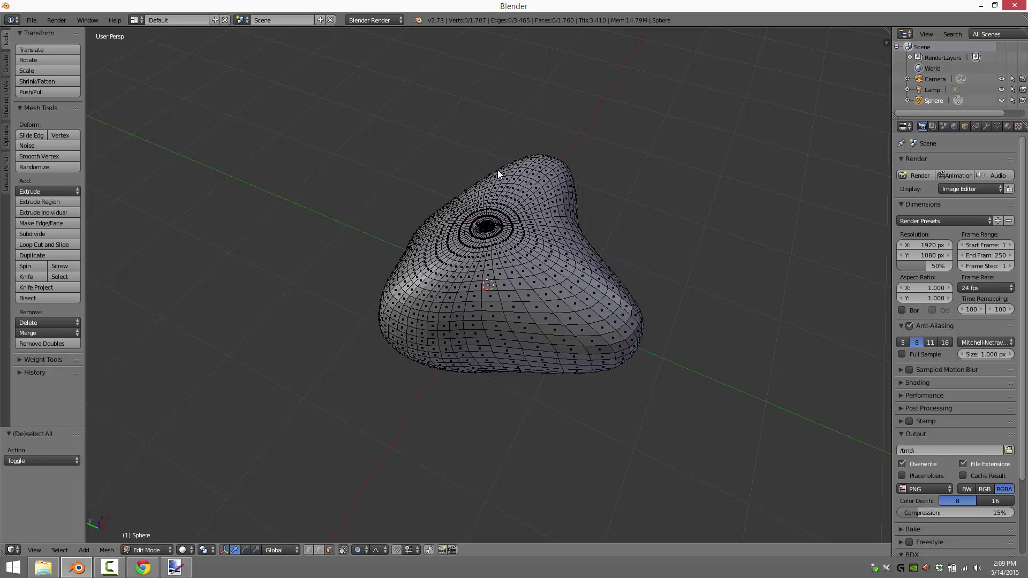
{"action": "right_click", "coordinate": [483, 223]}
{"action": "key", "text": "ctrl+KP_Add"}
{"action": "key", "text": "g"}
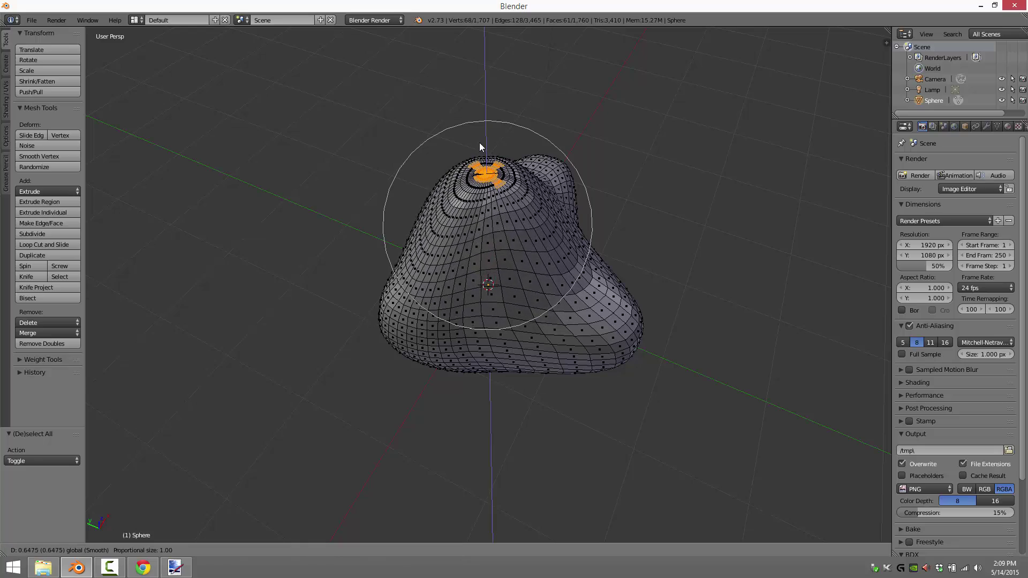
{"action": "left_click", "coordinate": [481, 137]}
Select the vertices around the bottom pole and stretch the base down along Z.
{"action": "middle_click_drag", "start_coordinate": [481, 136], "coordinate": [642, 204]}
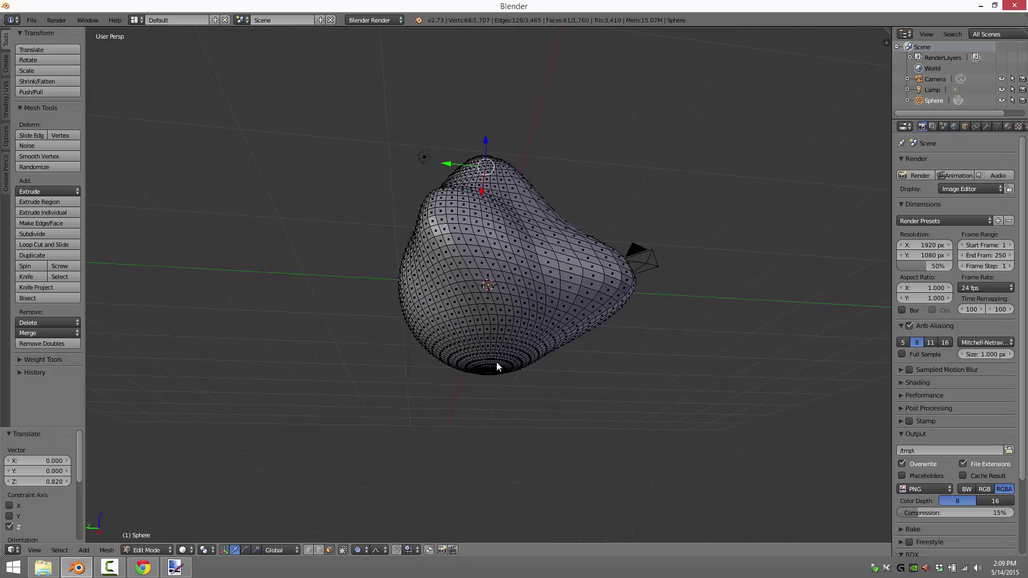
{"action": "middle_click_drag", "start_coordinate": [476, 368], "coordinate": [505, 383]}
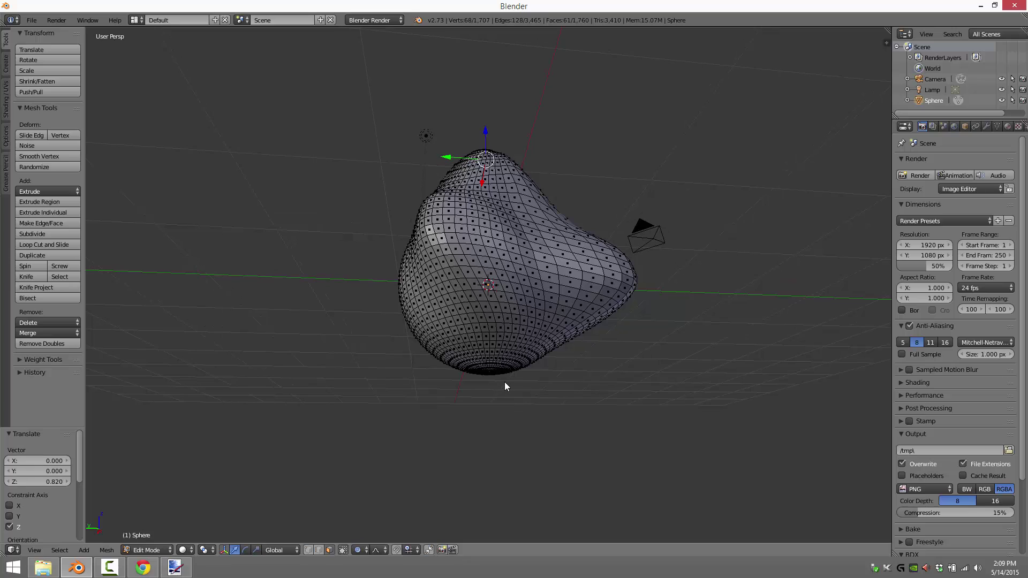
{"action": "right_click", "coordinate": [490, 376], "text": "shift"}
{"action": "key", "text": "a"}
{"action": "key", "text": "c"}
{"action": "left_click", "coordinate": [488, 369]}
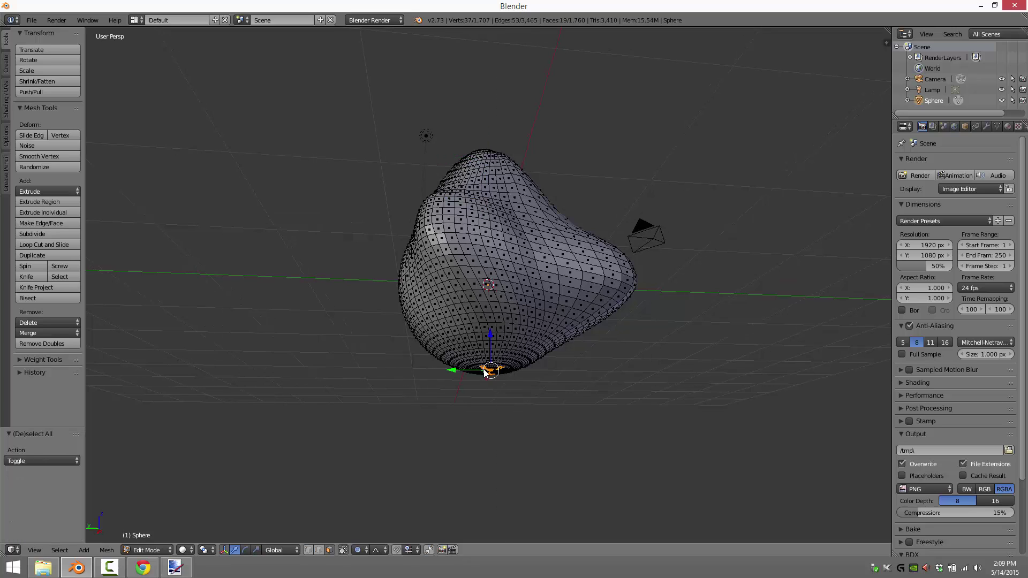
{"action": "key", "text": "g"}
{"action": "key", "text": "z"}
{"action": "left_click", "coordinate": [634, 387]}
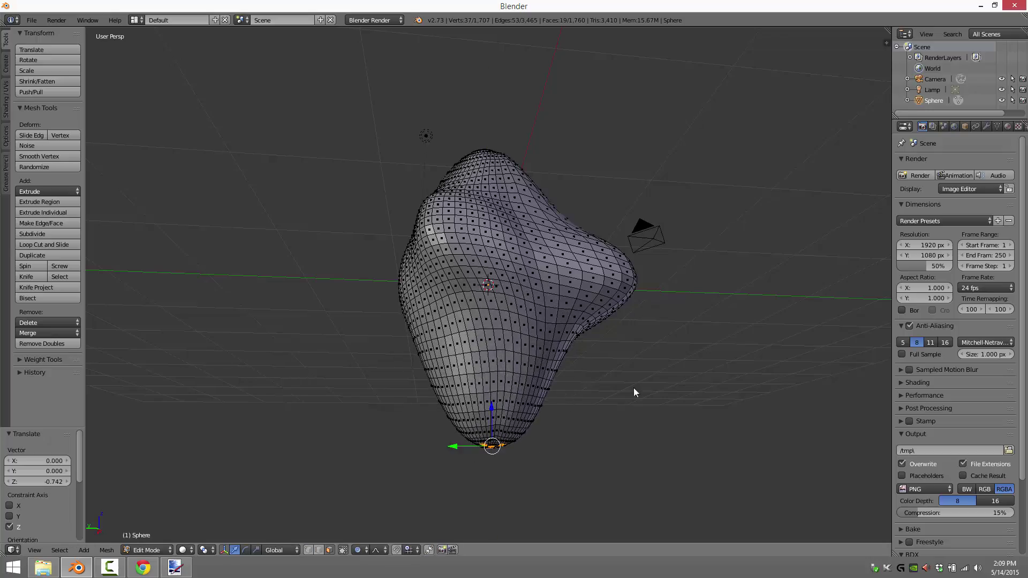
{"action": "middle_click_drag", "start_coordinate": [634, 387], "coordinate": [583, 402]}
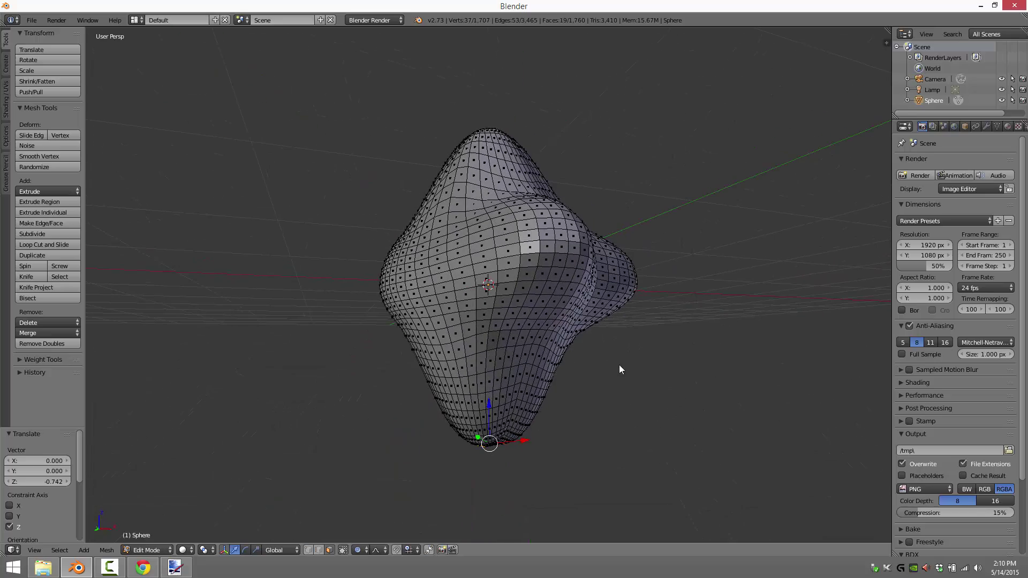
{"action": "middle_click_drag", "start_coordinate": [620, 369], "coordinate": [577, 385]}
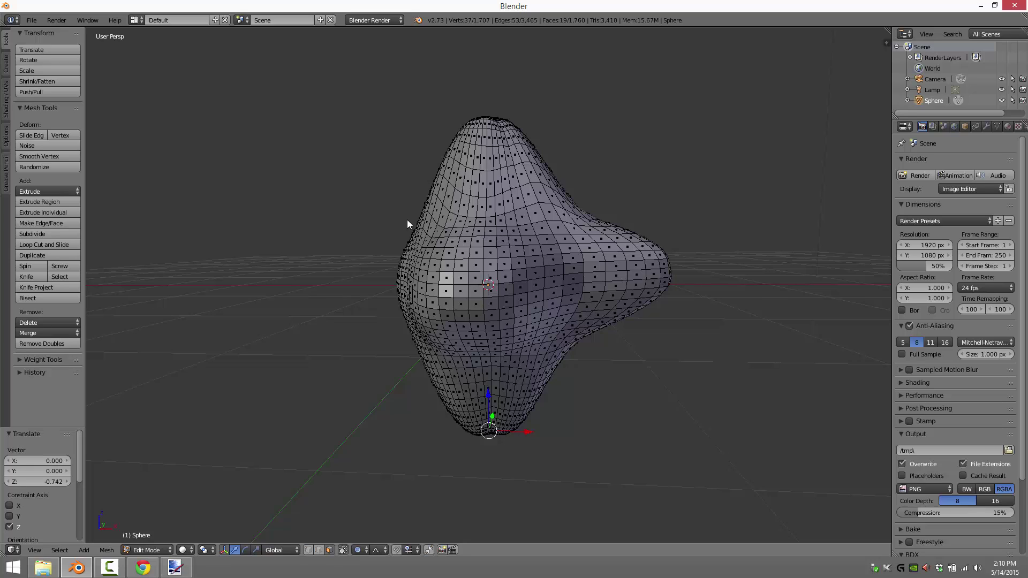
In edge select mode, select four vertical edge loops around the blob.
{"action": "key", "text": "ctrl+Tab"}
{"action": "left_click", "coordinate": [211, 290]}
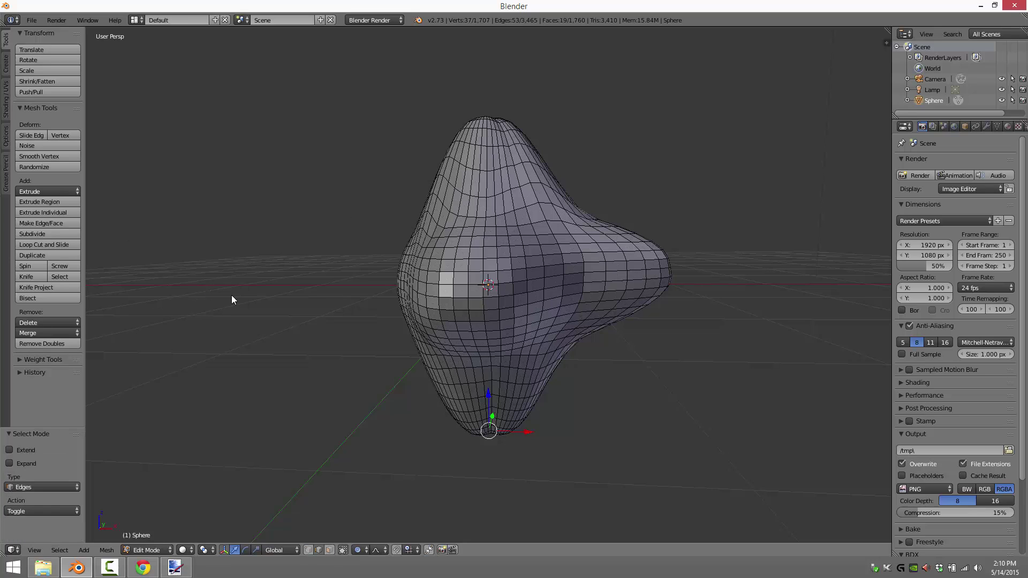
{"action": "key", "text": "a"}
{"action": "right_click", "coordinate": [483, 268], "text": "alt"}
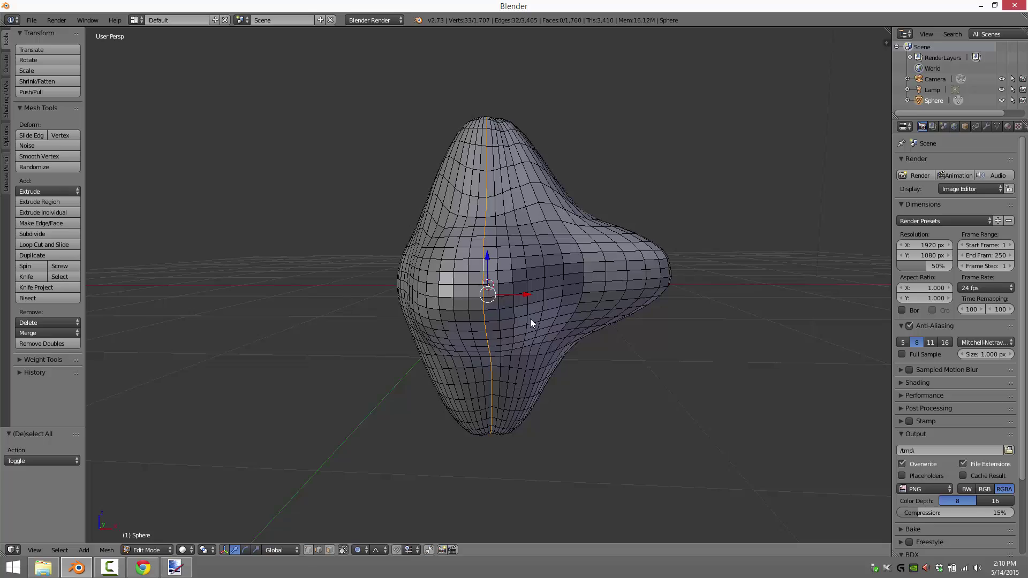
{"action": "middle_click_drag", "start_coordinate": [530, 319], "coordinate": [574, 340]}
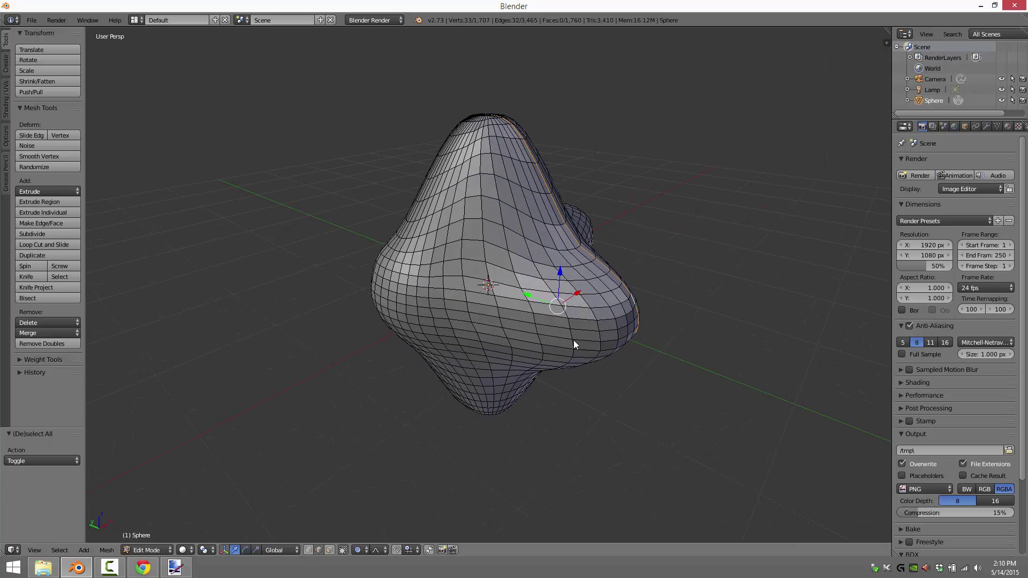
{"action": "right_click", "coordinate": [445, 256], "text": "alt+shift"}
{"action": "middle_click_drag", "start_coordinate": [644, 392], "coordinate": [487, 280]}
{"action": "right_click", "coordinate": [464, 245], "text": "alt+shift"}
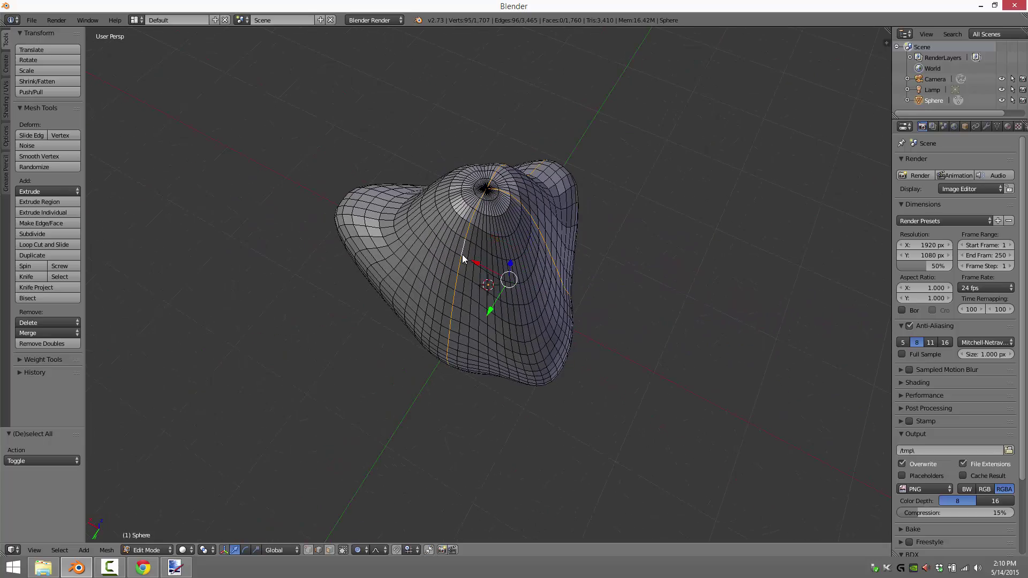
{"action": "middle_click_drag", "start_coordinate": [464, 246], "coordinate": [567, 327]}
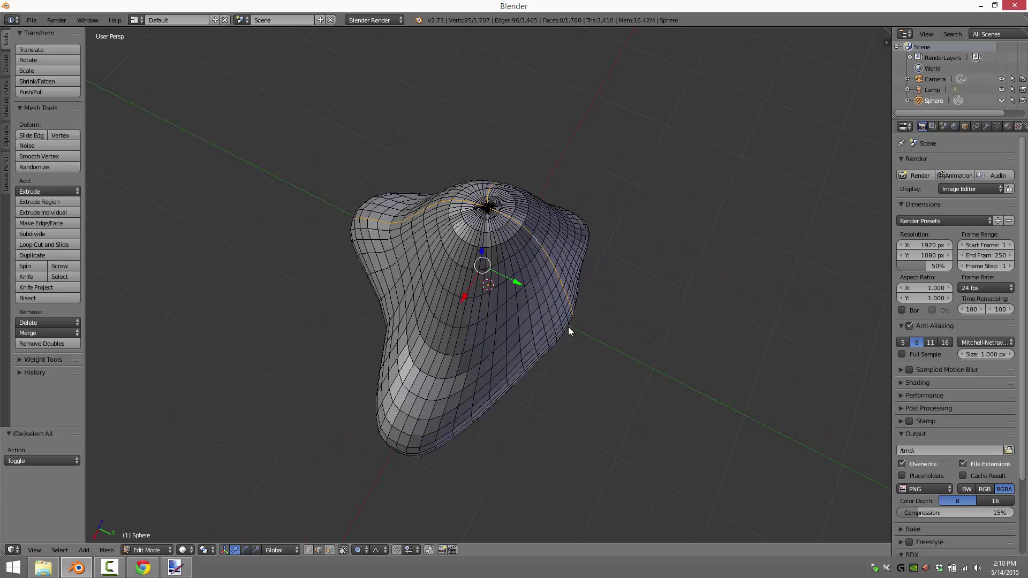
{"action": "right_click", "coordinate": [439, 328], "text": "alt+shift"}
Add the horizontal middle loop and split the viewport into two side-by-side 3D views.
{"action": "middle_click_drag", "start_coordinate": [442, 336], "coordinate": [480, 278]}
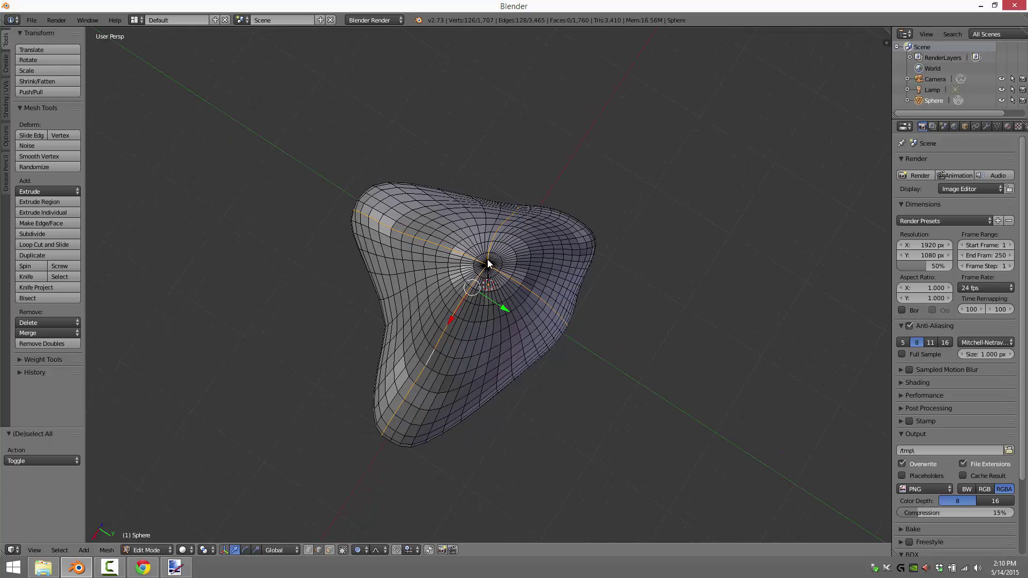
{"action": "middle_click_drag", "start_coordinate": [528, 308], "coordinate": [483, 223]}
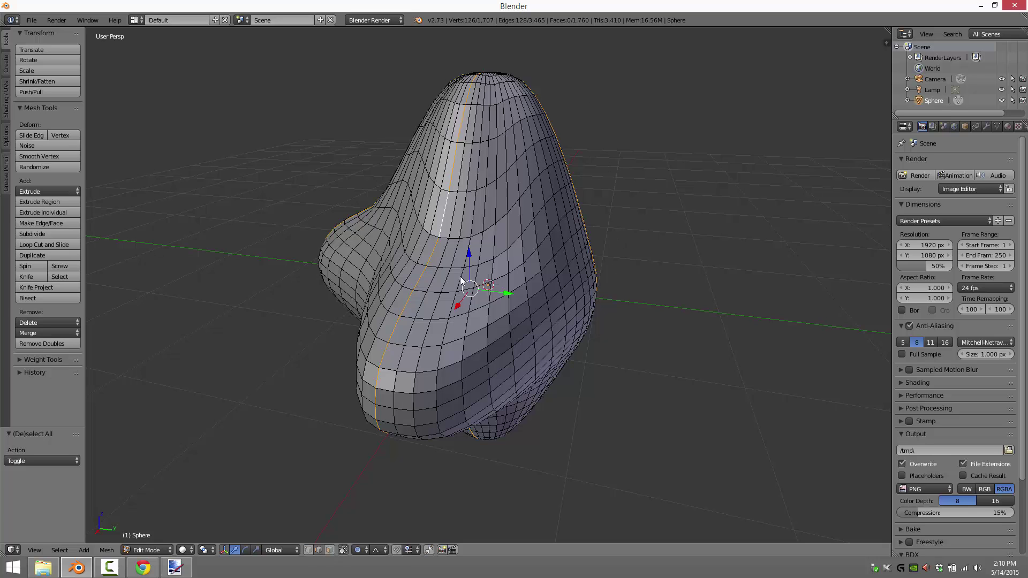
{"action": "middle_click_drag", "start_coordinate": [480, 356], "coordinate": [503, 335]}
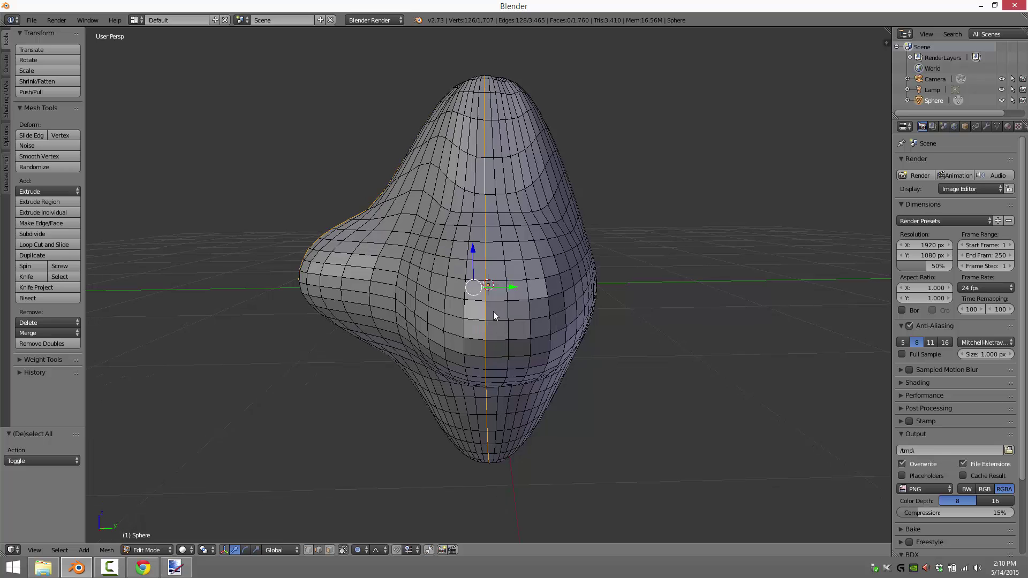
{"action": "right_click", "coordinate": [497, 320], "text": "alt+shift"}
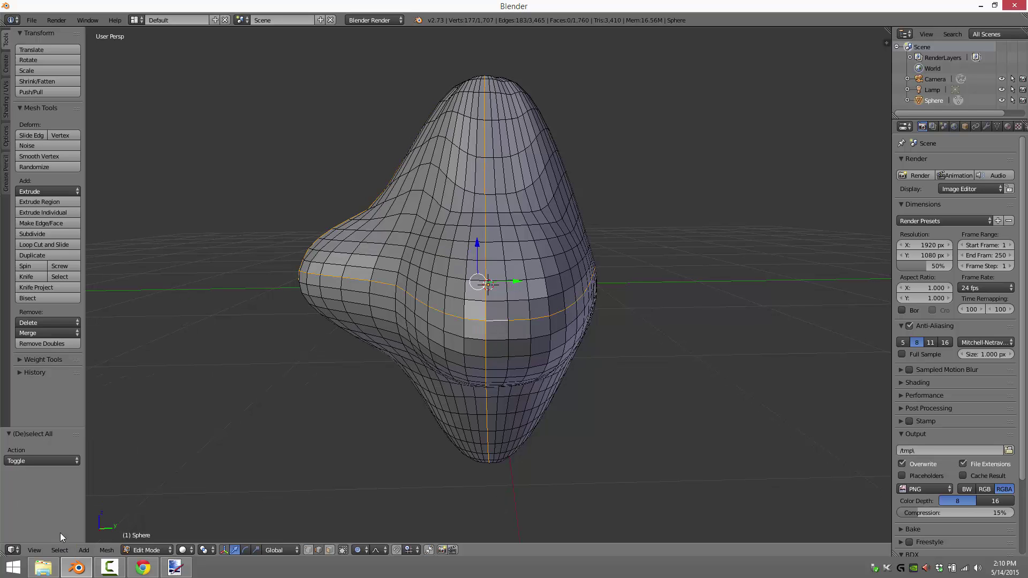
{"action": "left_click_drag", "start_coordinate": [886, 36], "coordinate": [506, 161]}
Make the right view a UV/Image Editor and mark the selected loops as seams.
{"action": "key", "text": "t"}
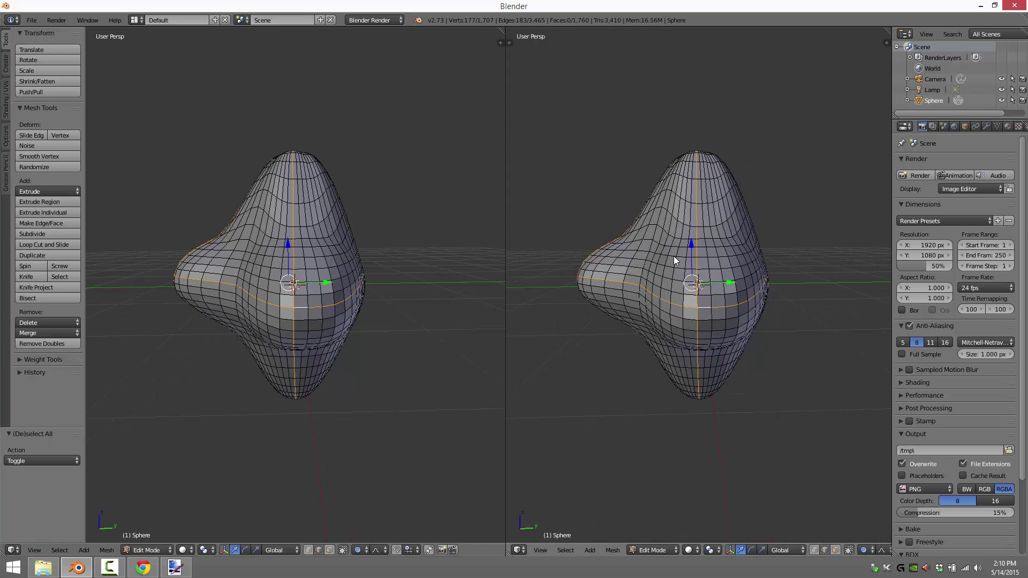
{"action": "left_click", "coordinate": [518, 550]}
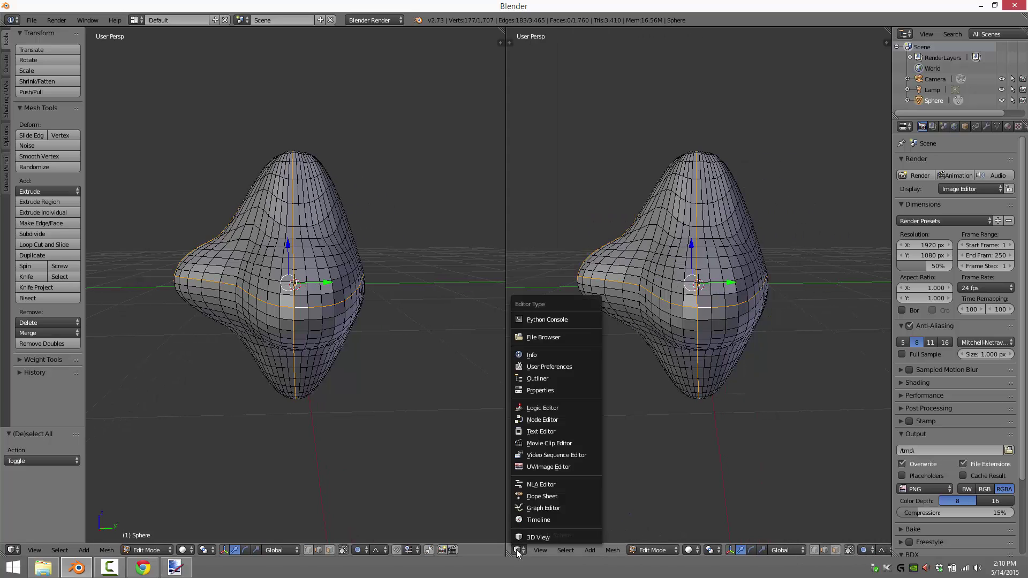
{"action": "left_click", "coordinate": [543, 468]}
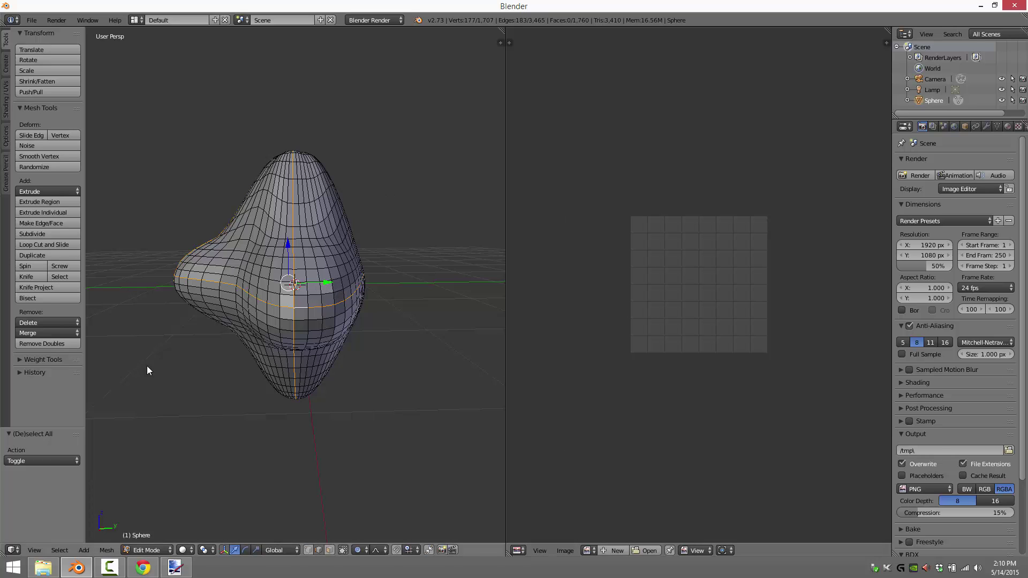
{"action": "left_click", "coordinate": [8, 112]}
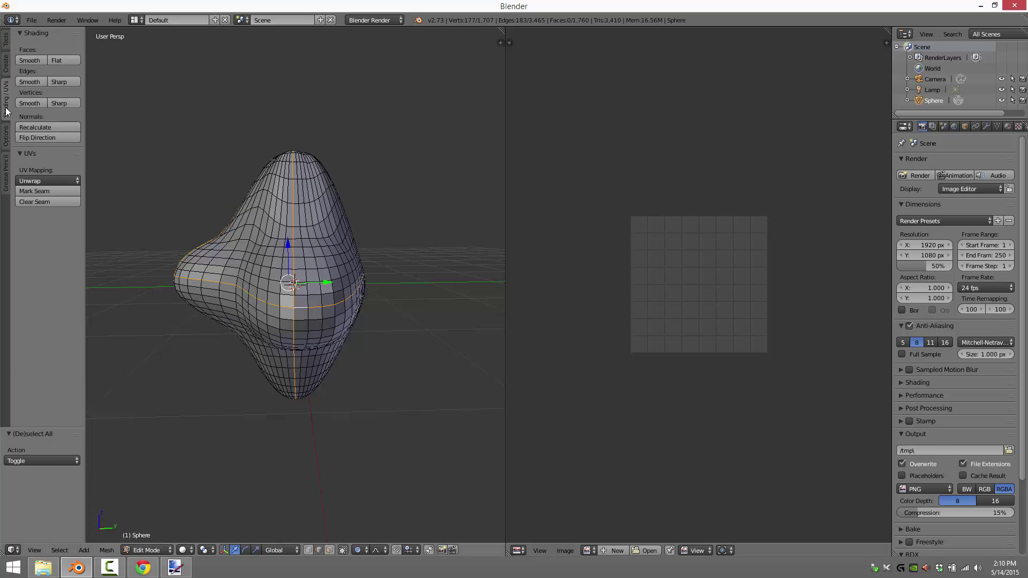
{"action": "left_click", "coordinate": [39, 191]}
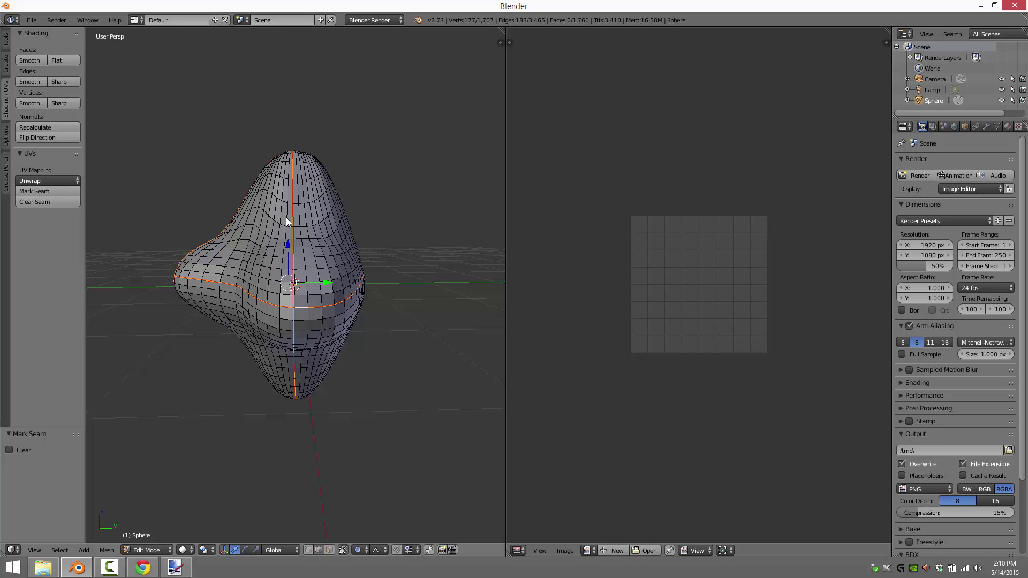
Select the whole mesh, unwrap it, and enable UV Sync Selection.
{"action": "key", "text": "a"}
{"action": "left_click", "coordinate": [106, 550]}
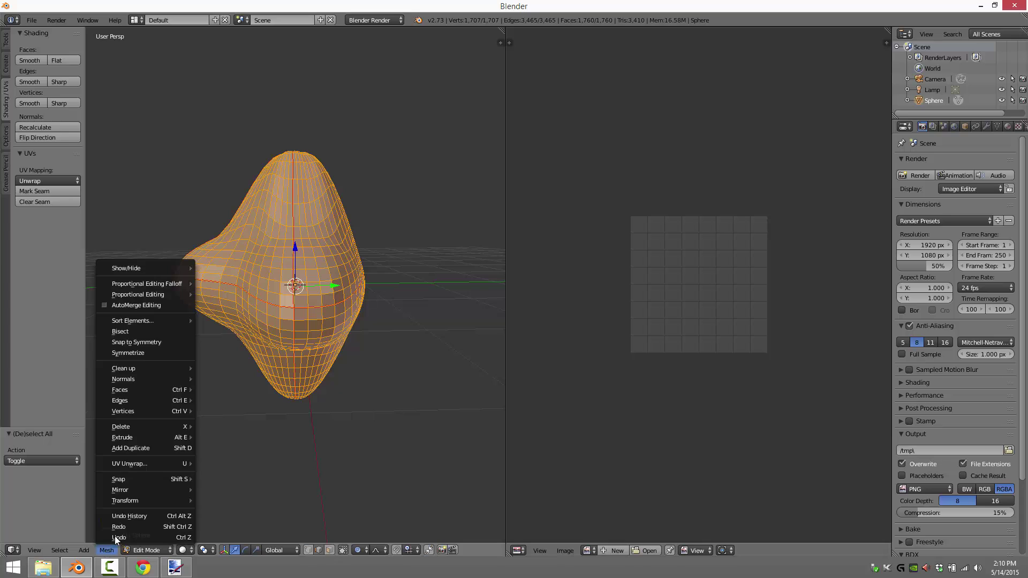
{"action": "mouse_move", "coordinate": [160, 463]}
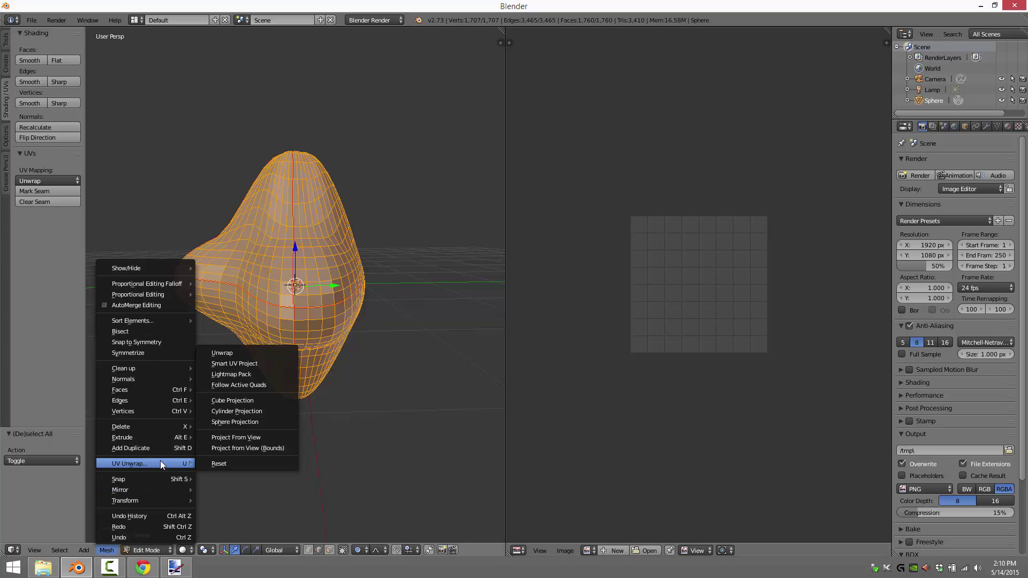
{"action": "left_click", "coordinate": [241, 353]}
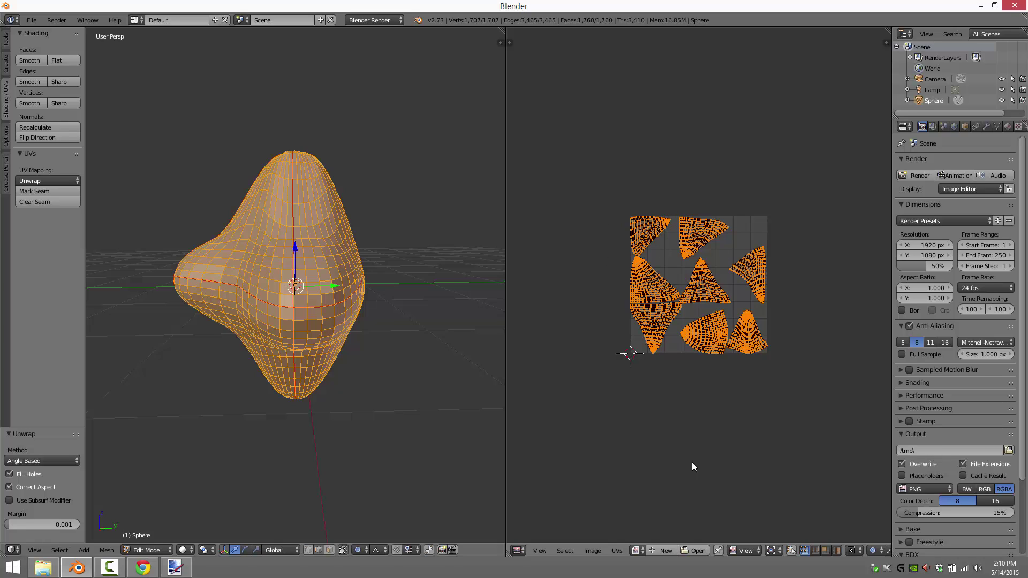
{"action": "left_click", "coordinate": [792, 552]}
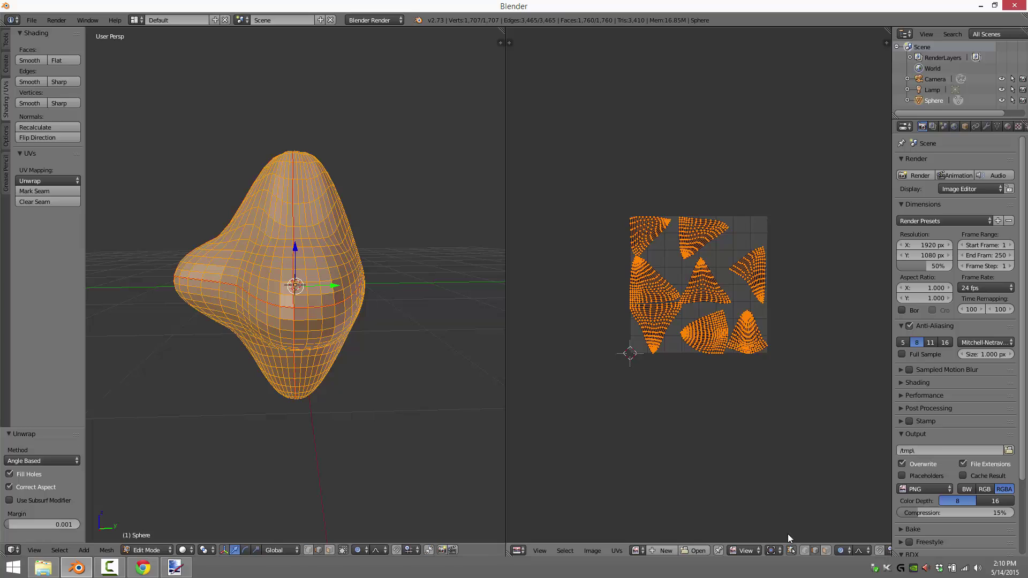
{"action": "right_click", "coordinate": [656, 248]}
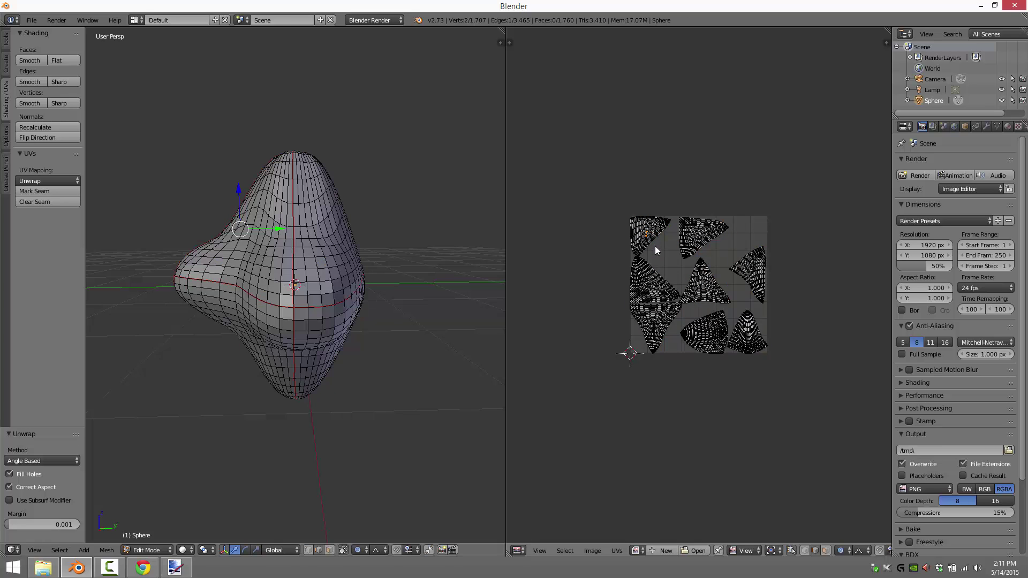
Box-select the top-left UV island and inspect its matching faces and edges on the blob.
{"action": "key", "text": "b"}
{"action": "left_click_drag", "start_coordinate": [667, 259], "coordinate": [625, 199]}
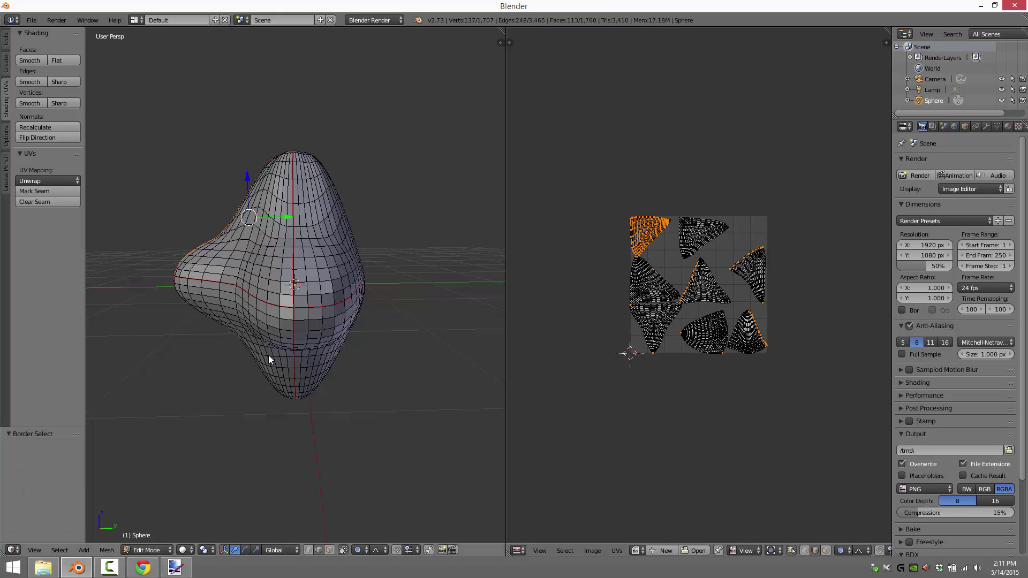
{"action": "middle_click_drag", "start_coordinate": [269, 355], "coordinate": [259, 236]}
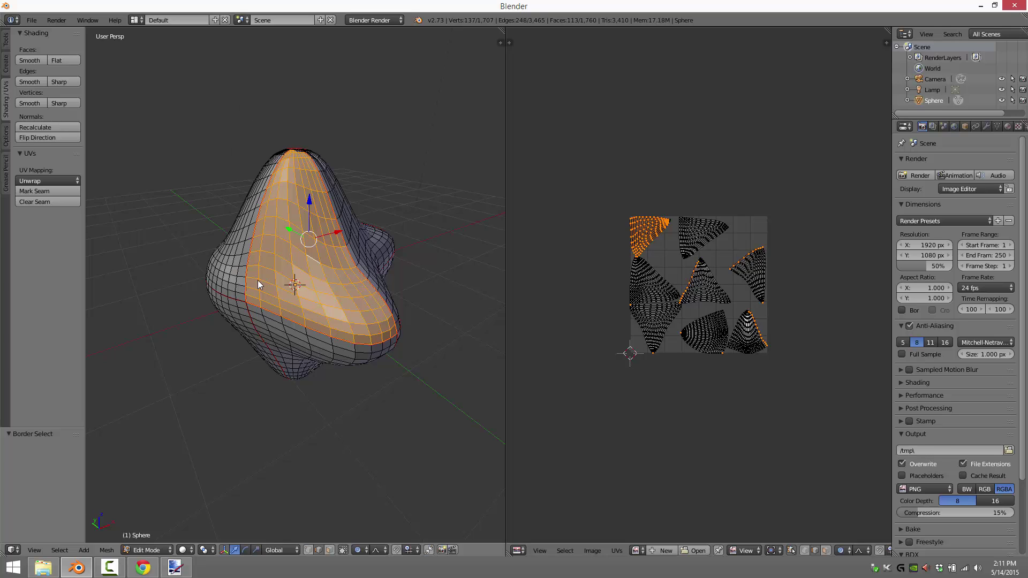
{"action": "right_click", "coordinate": [234, 276]}
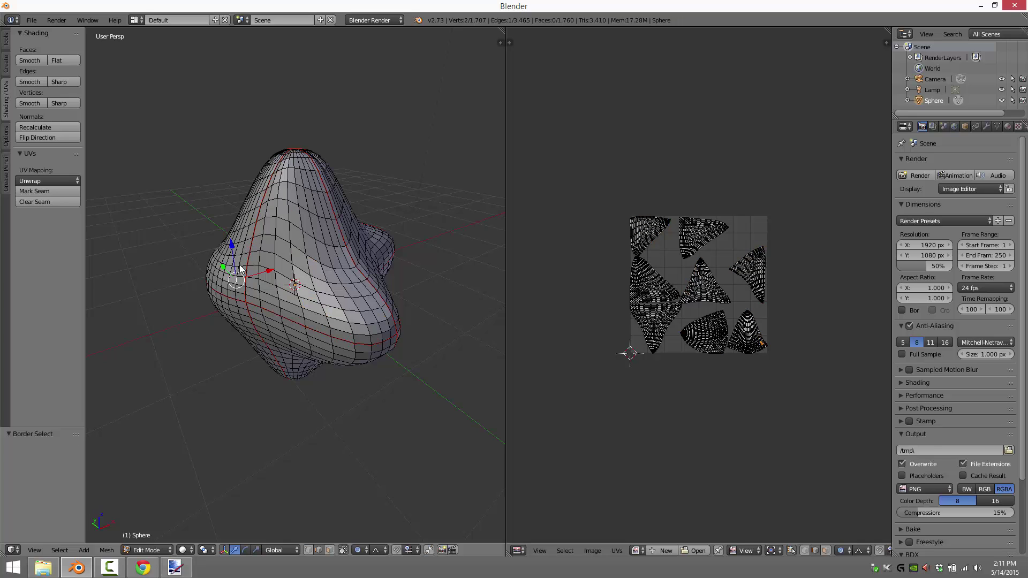
{"action": "right_click", "coordinate": [241, 236]}
{"action": "right_click", "coordinate": [246, 270]}
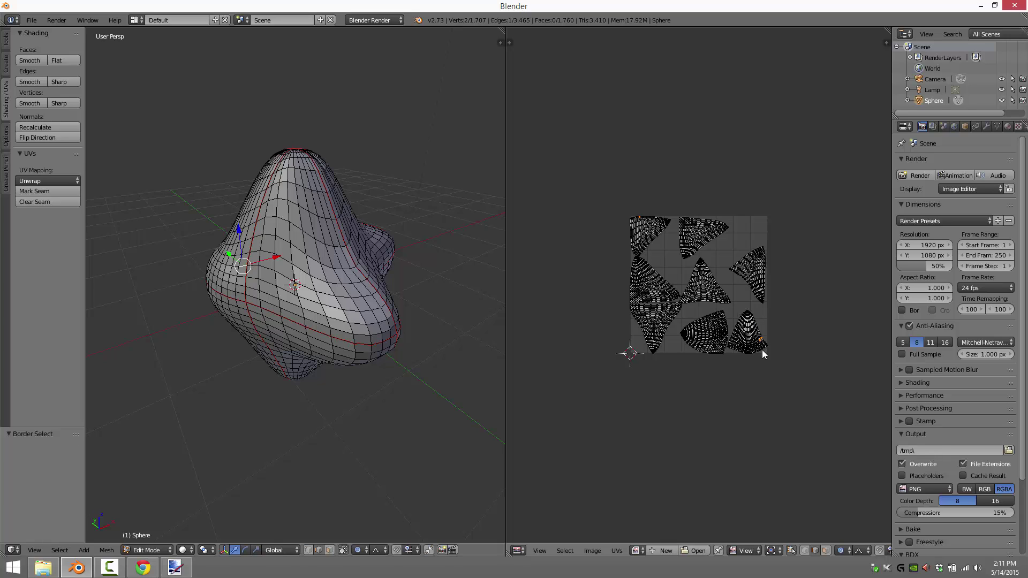
Box-select the lower-right UV island and pick edges along its border.
{"action": "scroll", "coordinate": [762, 350], "scroll_direction": "up", "scroll_amount": 3}
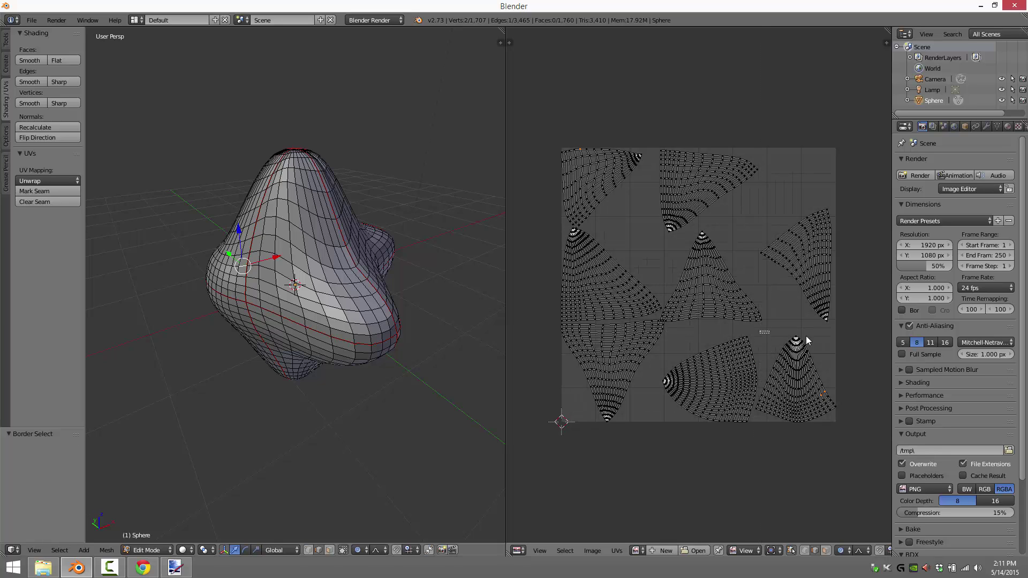
{"action": "left_click_drag", "start_coordinate": [806, 336], "coordinate": [847, 442]}
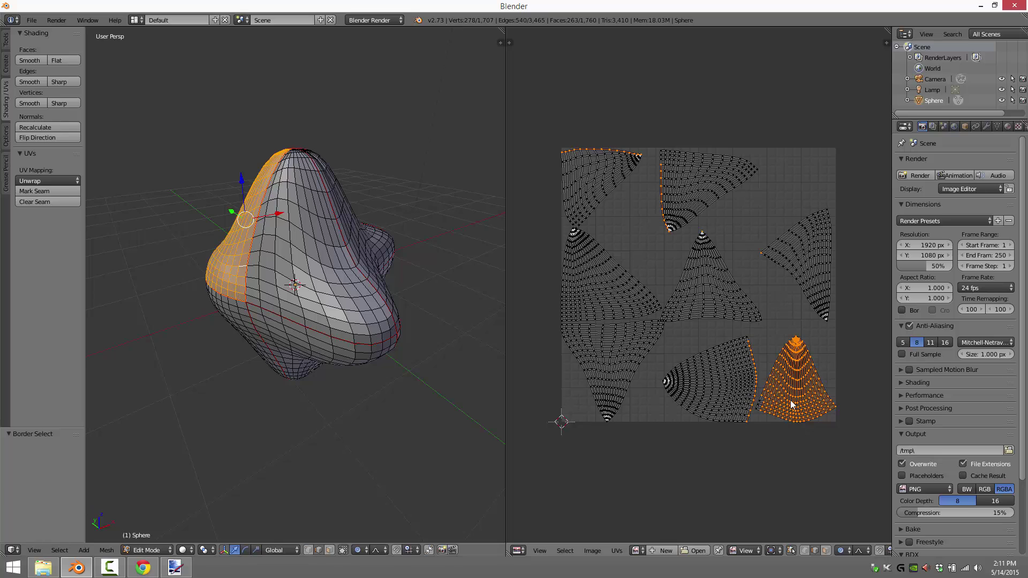
{"action": "right_click", "coordinate": [757, 378]}
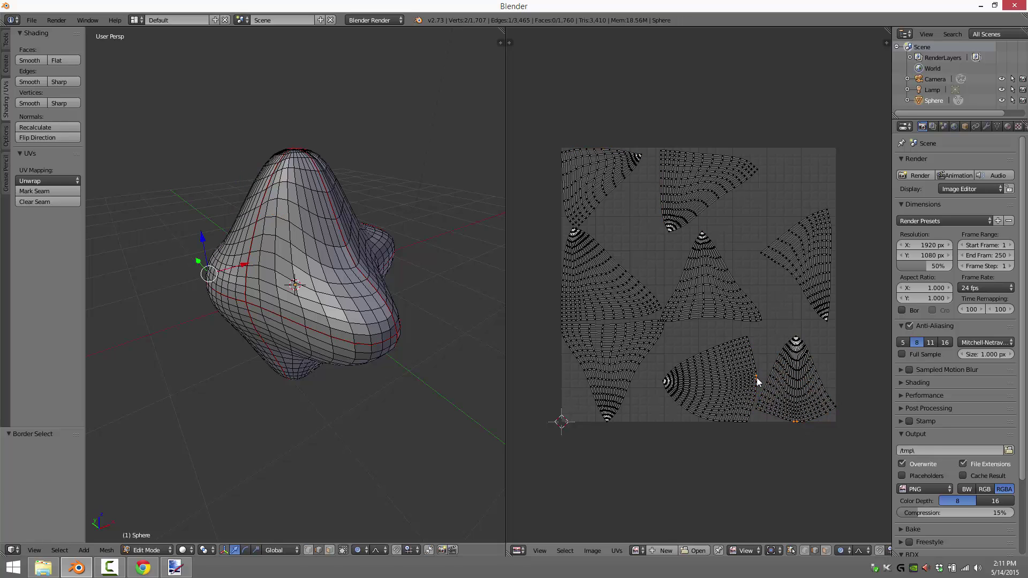
{"action": "right_click", "coordinate": [774, 364]}
{"action": "key", "text": "b"}
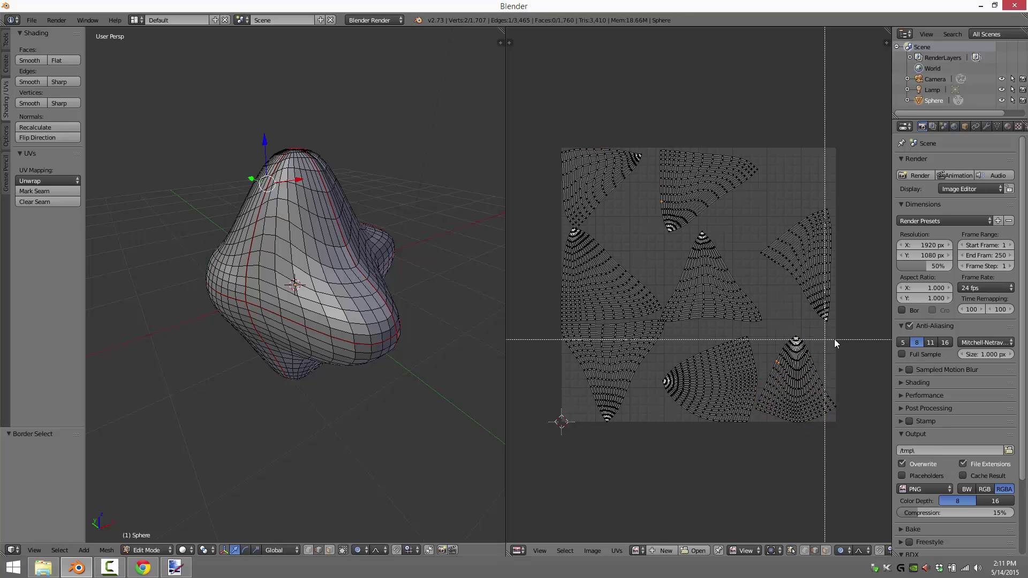
{"action": "key", "text": "Escape"}
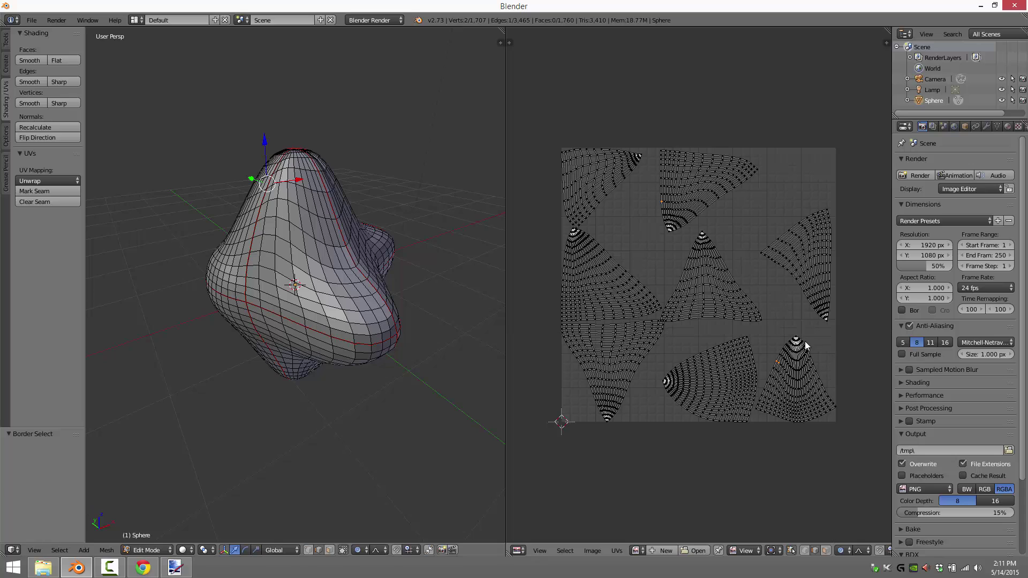
Set Mesh > Proportional Editing to Disable.
{"action": "left_click", "coordinate": [107, 550]}
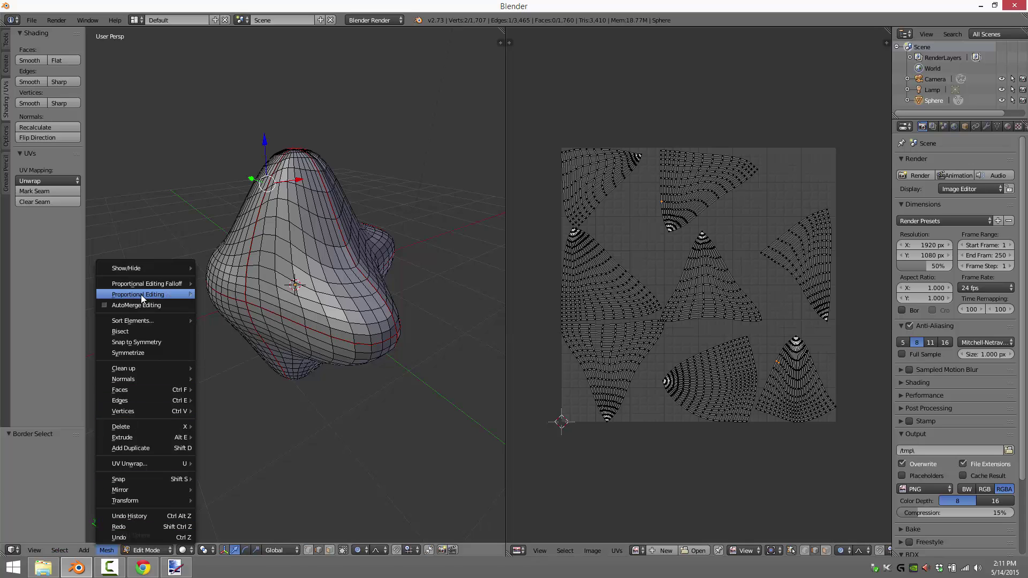
{"action": "mouse_move", "coordinate": [141, 295]}
{"action": "left_click", "coordinate": [235, 295]}
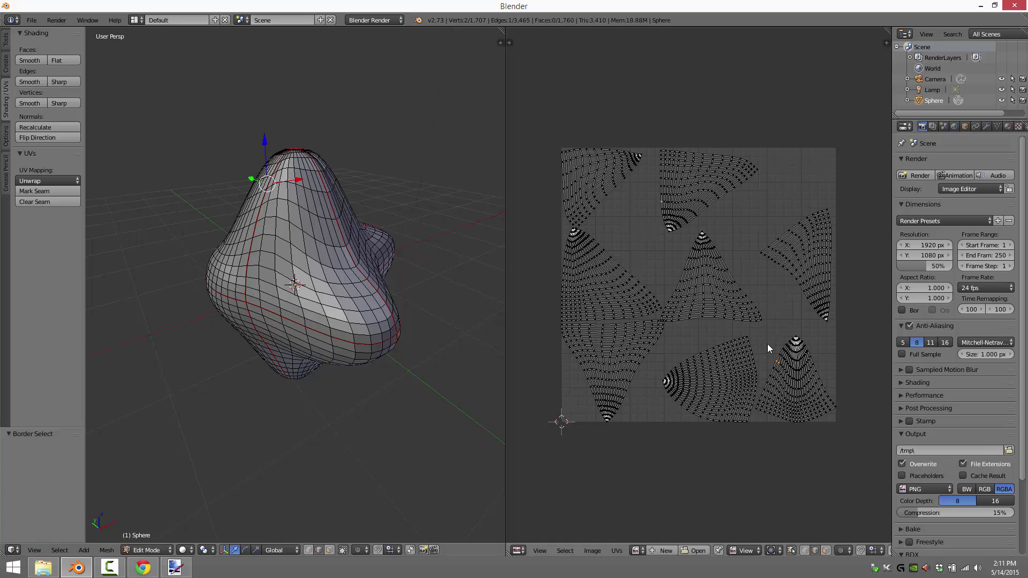
{"action": "key", "text": "b"}
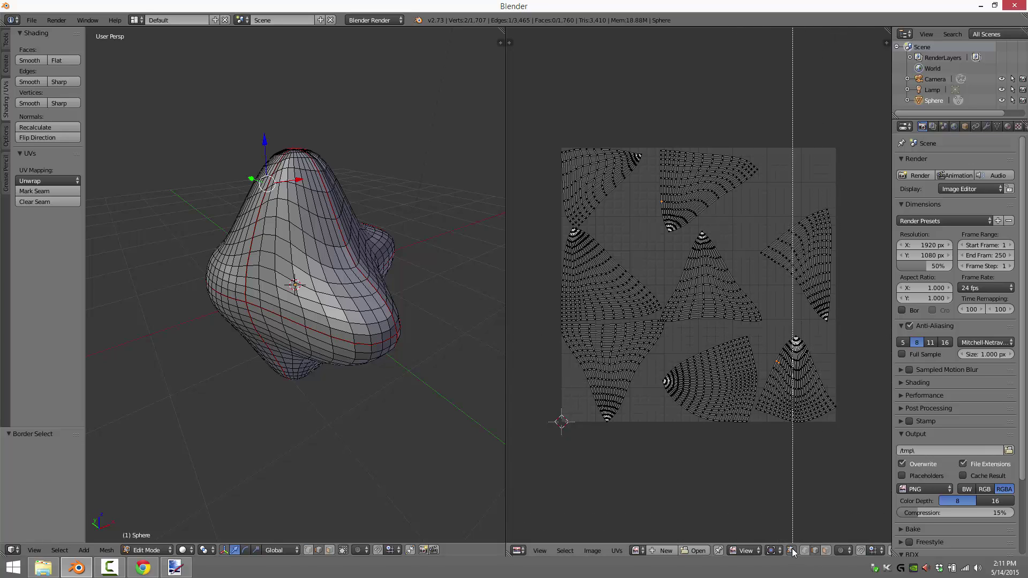
{"action": "key", "text": "Escape"}
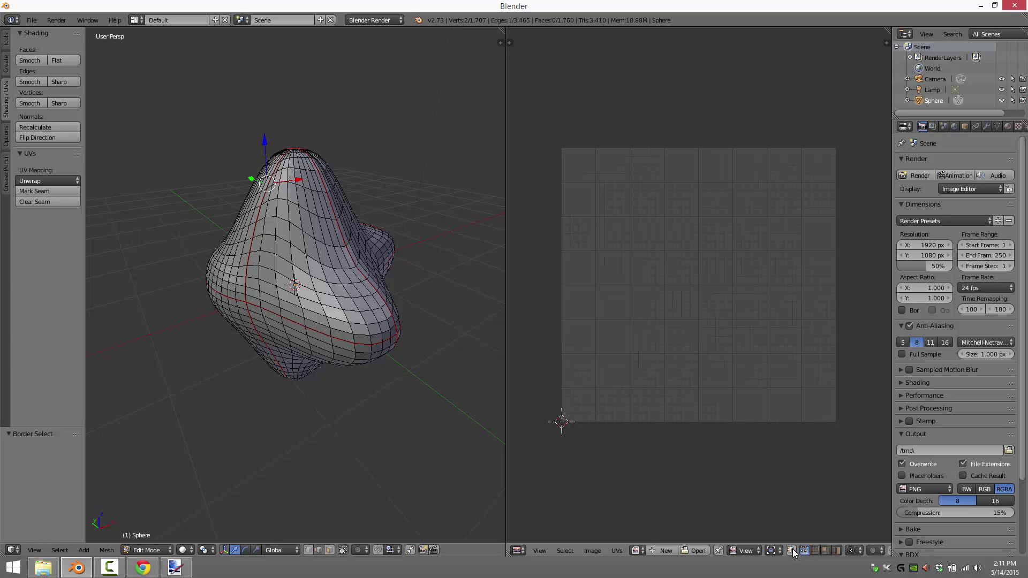
With UV Sync off and island select mode, pick the bottom and left-middle UV islands.
{"action": "left_click", "coordinate": [792, 551]}
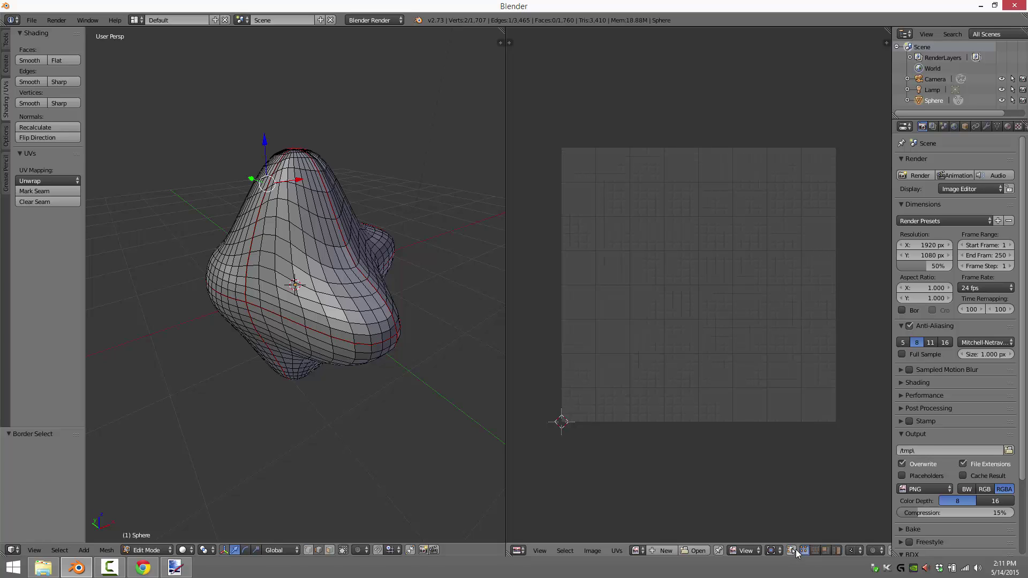
{"action": "left_click", "coordinate": [838, 551]}
{"action": "key", "text": "a"}
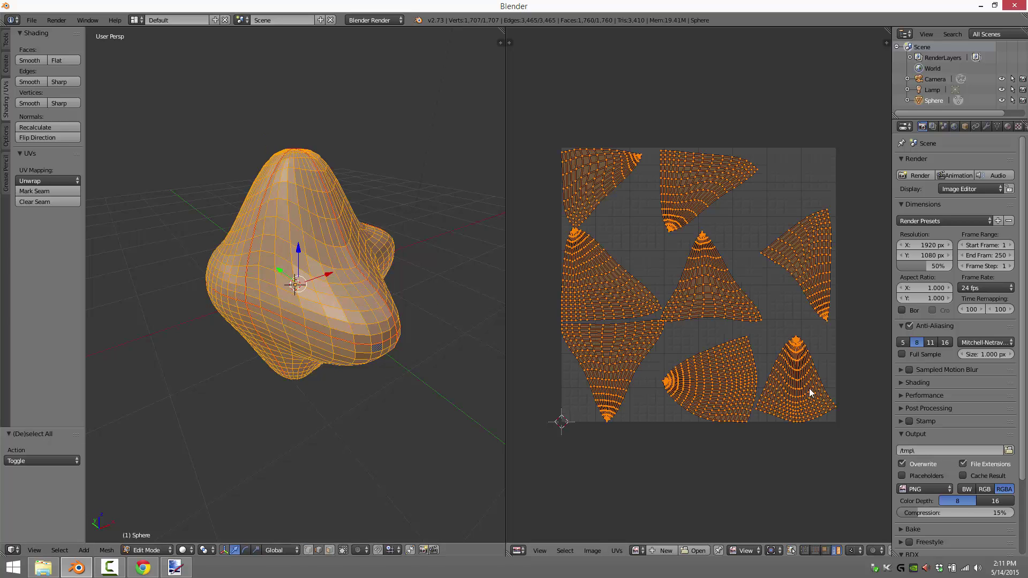
{"action": "right_click", "coordinate": [797, 378]}
{"action": "right_click", "coordinate": [731, 394]}
{"action": "right_click", "coordinate": [631, 367]}
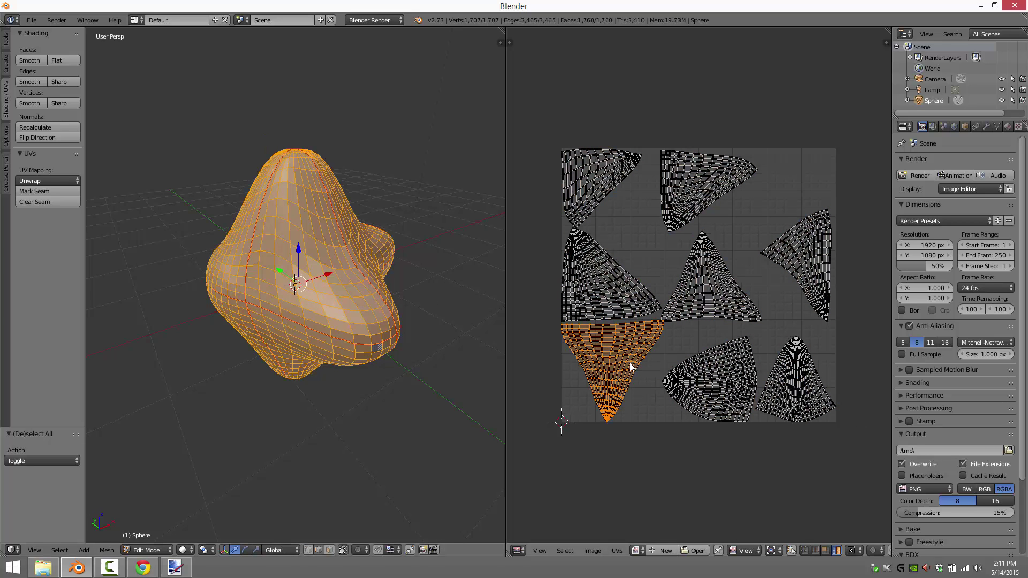
{"action": "right_click", "coordinate": [607, 284]}
Select the centre, top and right UV islands, then re-enable UV Sync and pick a bottom-right edge.
{"action": "right_click", "coordinate": [686, 287]}
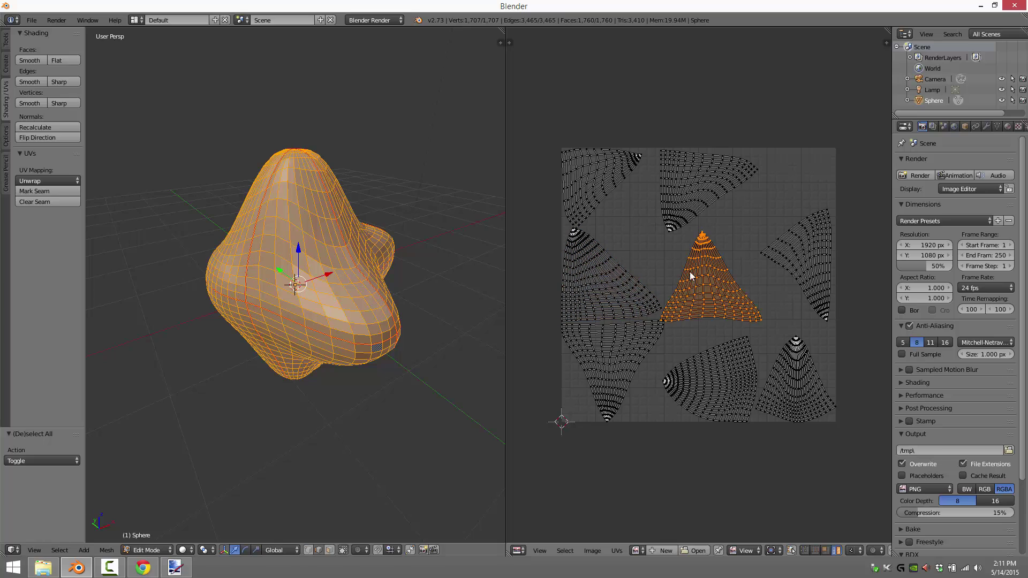
{"action": "right_click", "coordinate": [681, 195]}
{"action": "right_click", "coordinate": [582, 168]}
{"action": "right_click", "coordinate": [818, 271]}
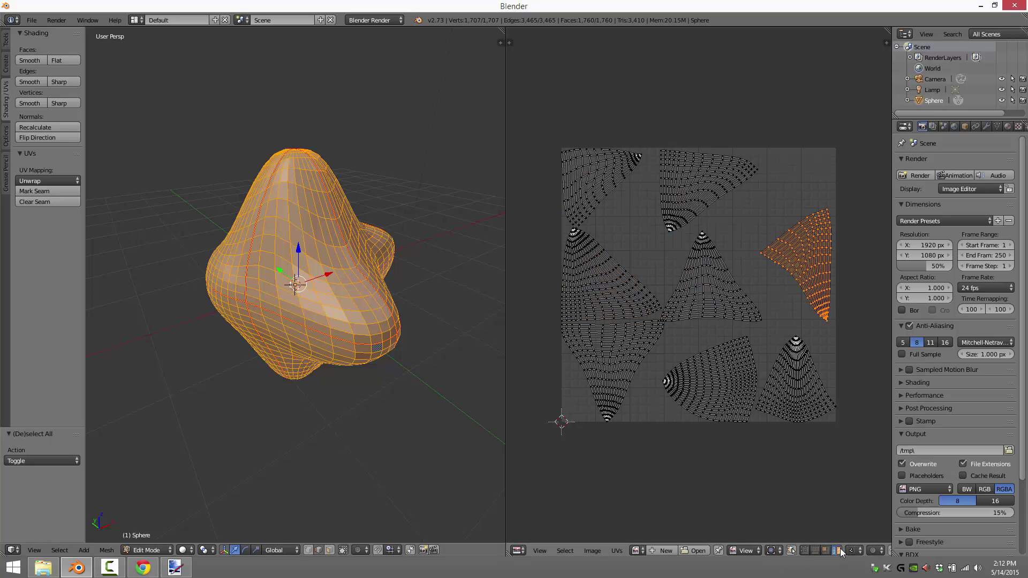
{"action": "right_click", "coordinate": [780, 376]}
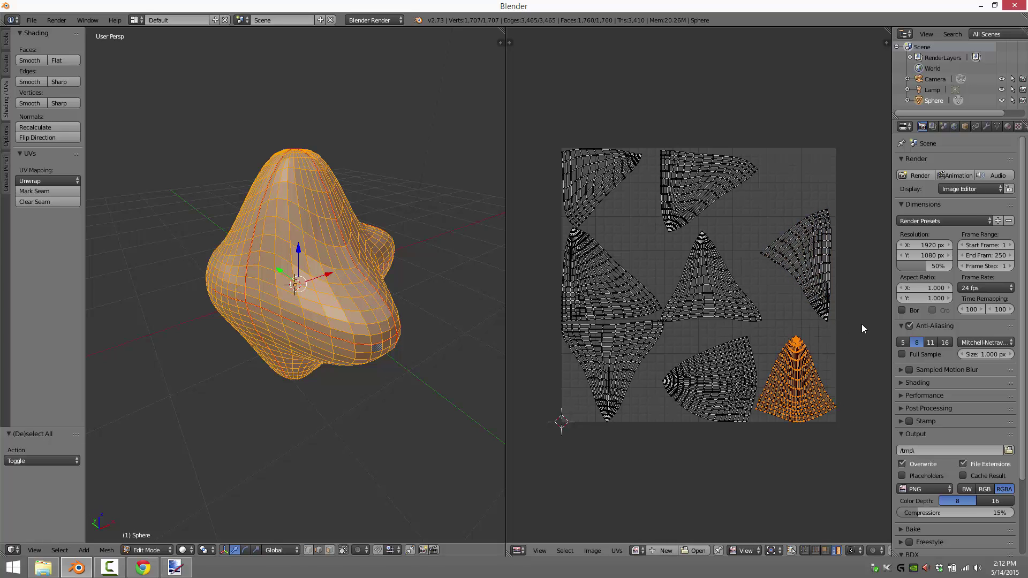
{"action": "left_click", "coordinate": [790, 551]}
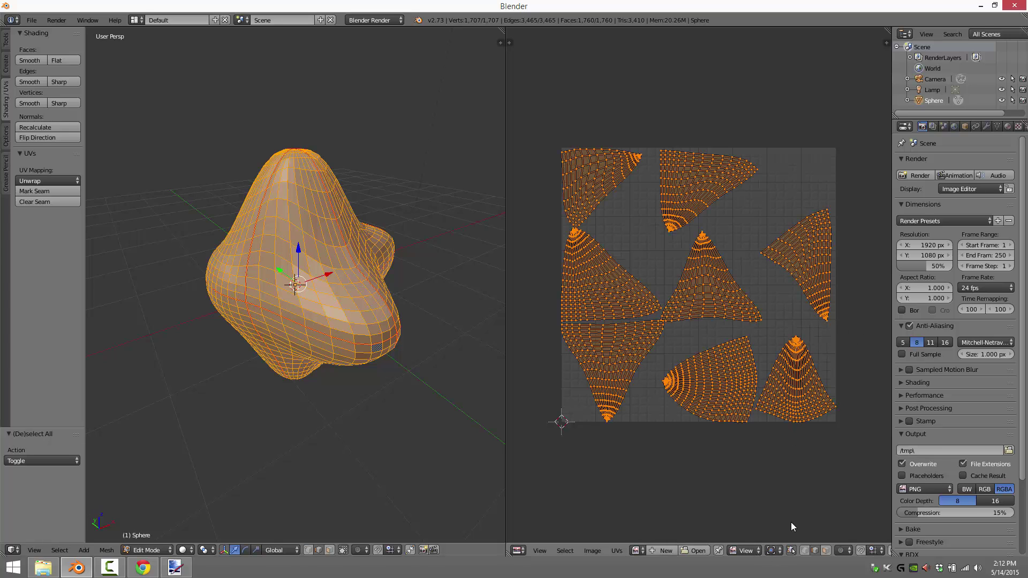
{"action": "right_click", "coordinate": [799, 394]}
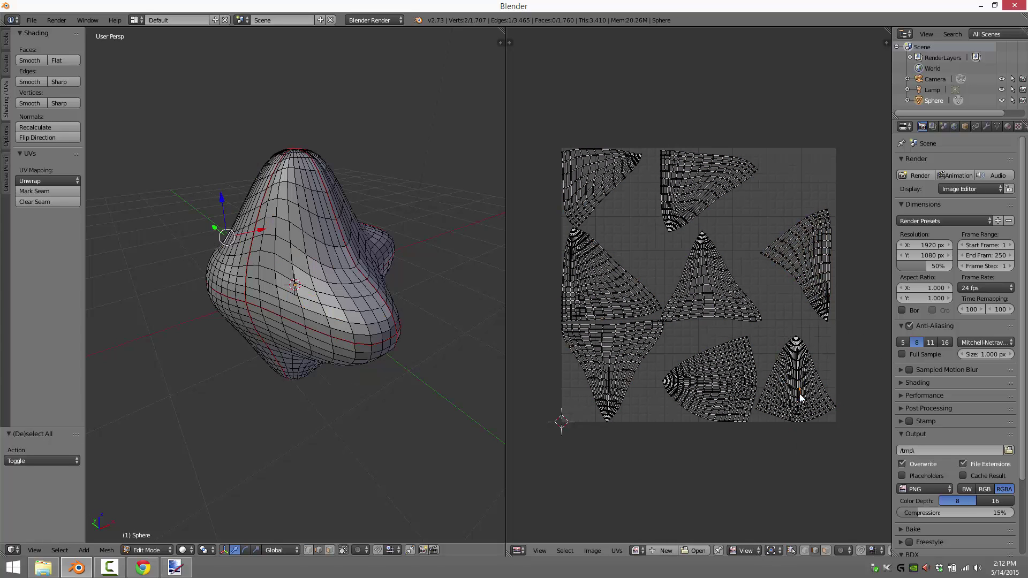
Select the blob's middle edge loop in edge mode and clear its seam.
{"action": "left_click", "coordinate": [792, 551]}
{"action": "left_click", "coordinate": [792, 551]}
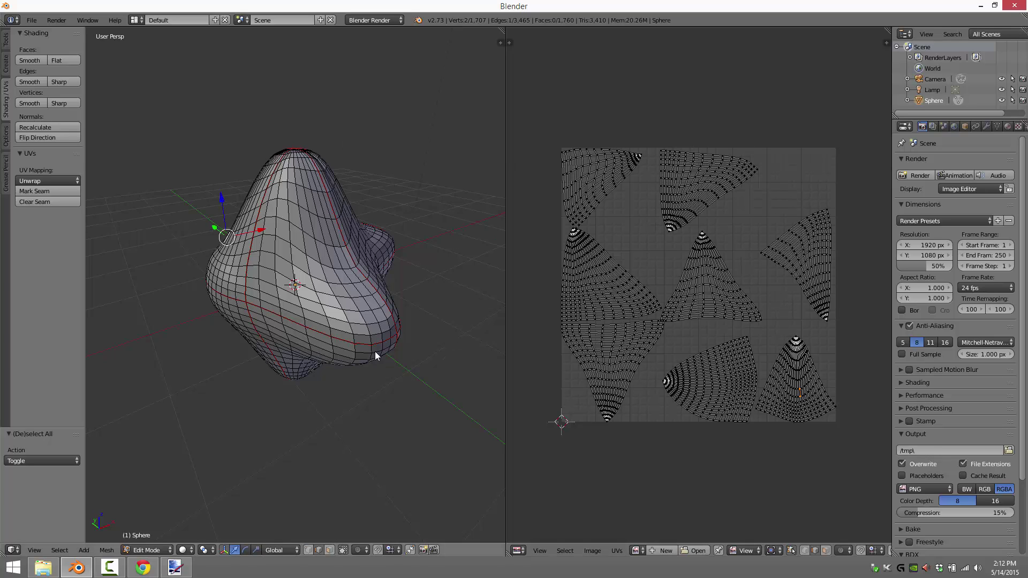
{"action": "right_click", "coordinate": [319, 332]}
{"action": "key", "text": "ctrl+Tab"}
{"action": "left_click", "coordinate": [319, 332]}
{"action": "right_click", "coordinate": [319, 332], "text": "alt"}
{"action": "left_click", "coordinate": [43, 201]}
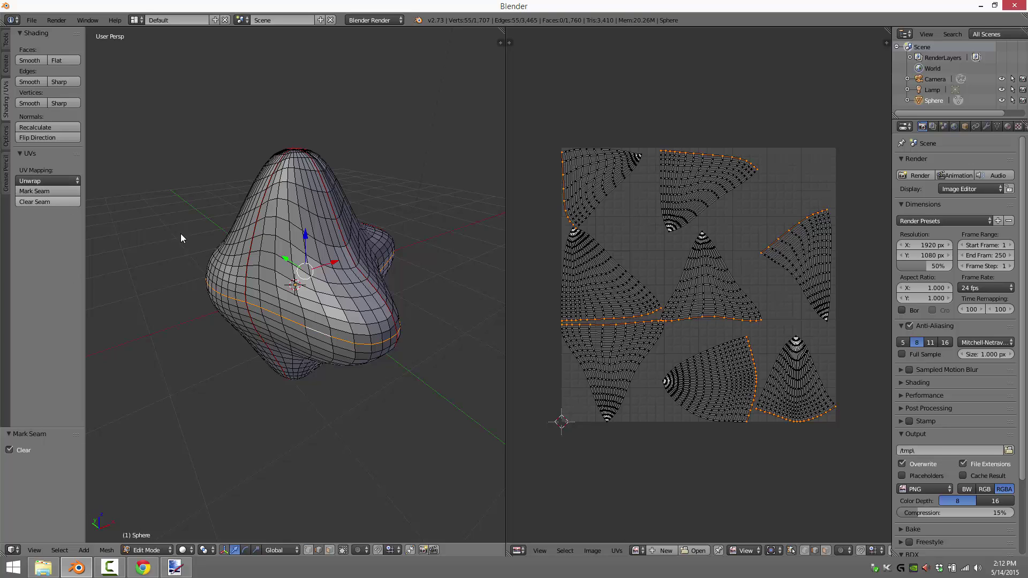
Select the whole mesh and re-unwrap it with Mesh > UV Unwrap > Unwrap.
{"action": "key", "text": "a"}
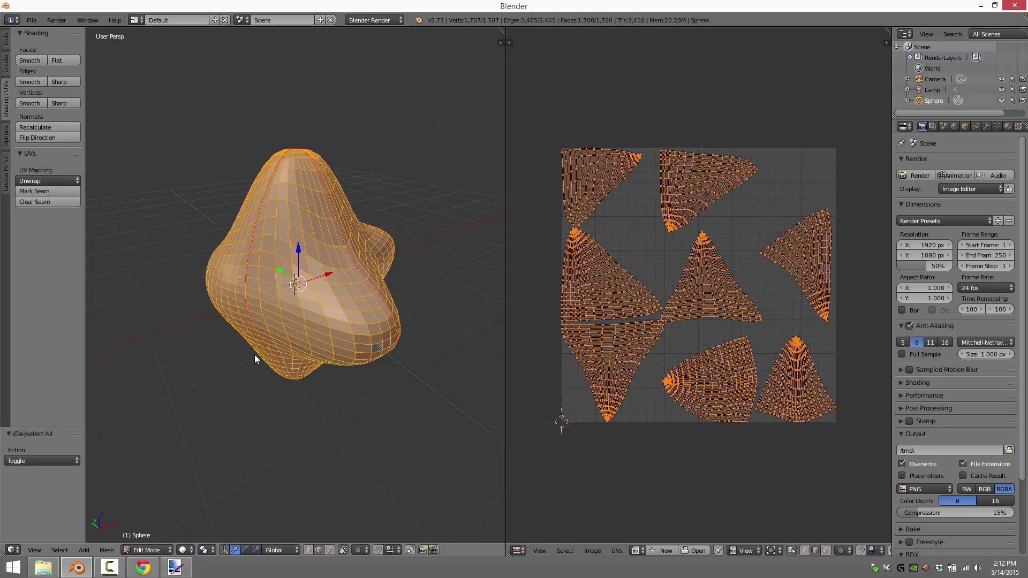
{"action": "left_click", "coordinate": [107, 550]}
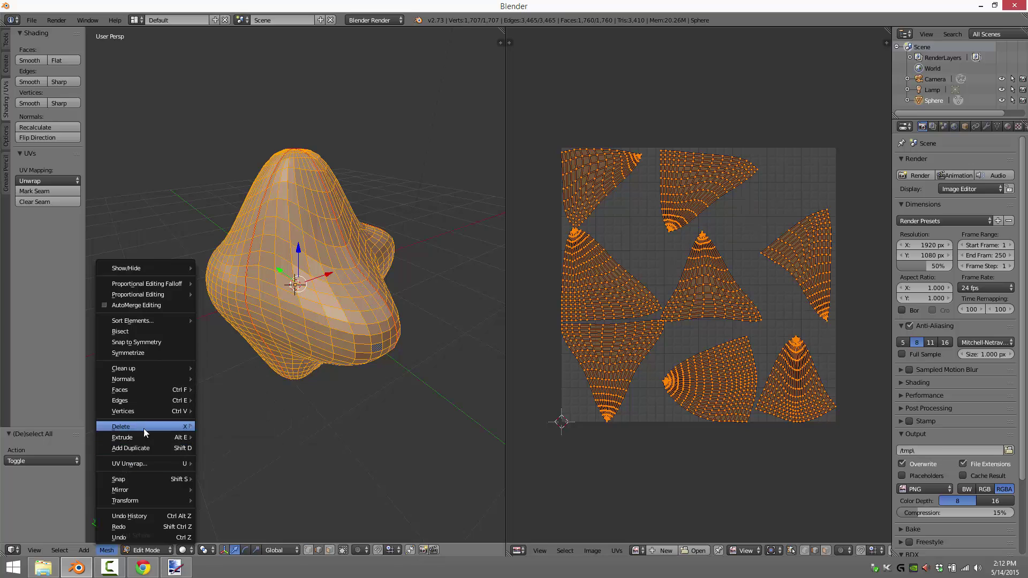
{"action": "mouse_move", "coordinate": [151, 464]}
{"action": "left_click", "coordinate": [245, 353]}
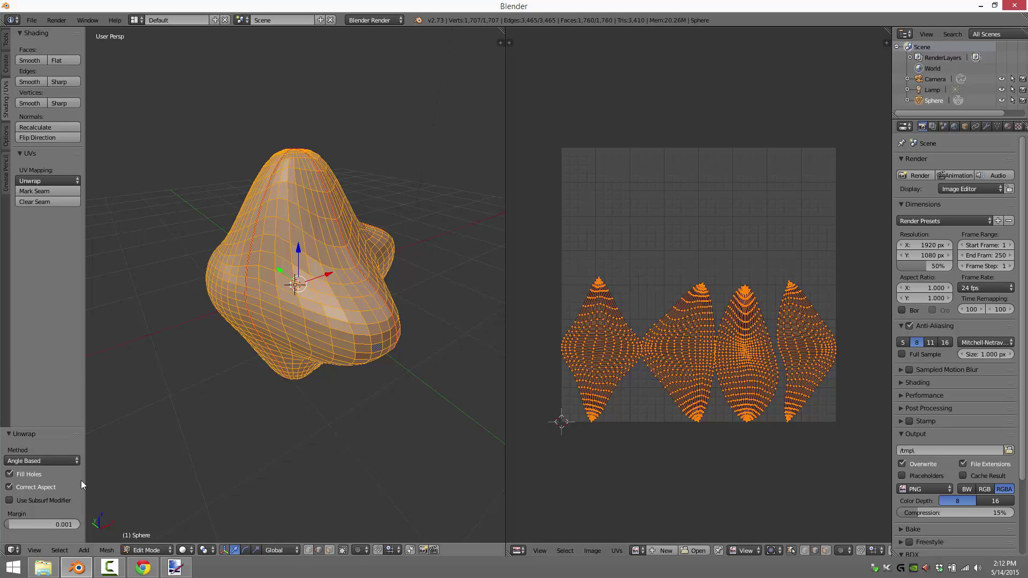
{"action": "left_click", "coordinate": [53, 461]}
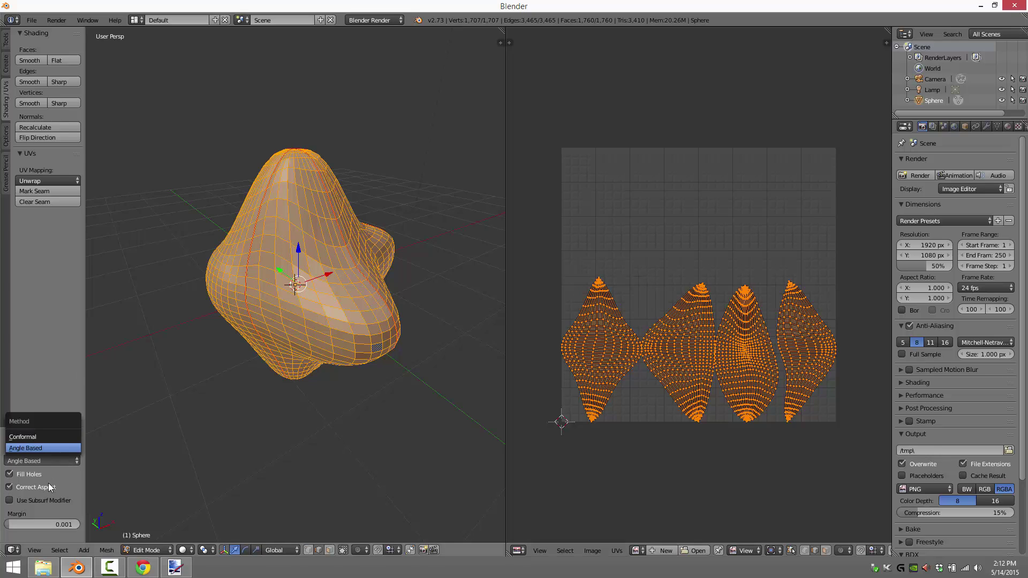
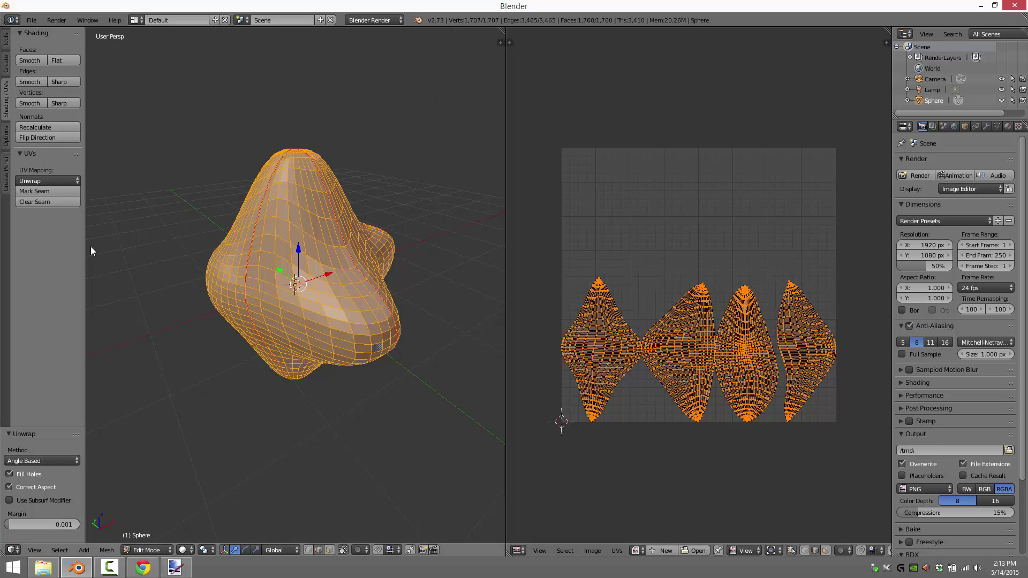
Clear the seams from the blob mesh and unwrap it with Unwrap.
{"action": "left_click", "coordinate": [29, 201]}
{"action": "left_click", "coordinate": [107, 550]}
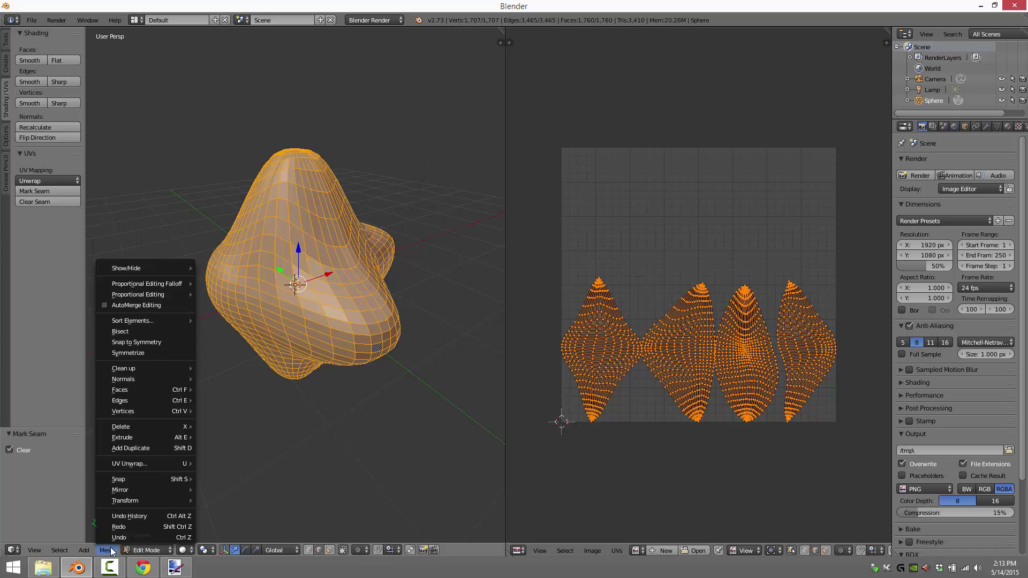
{"action": "mouse_move", "coordinate": [151, 463]}
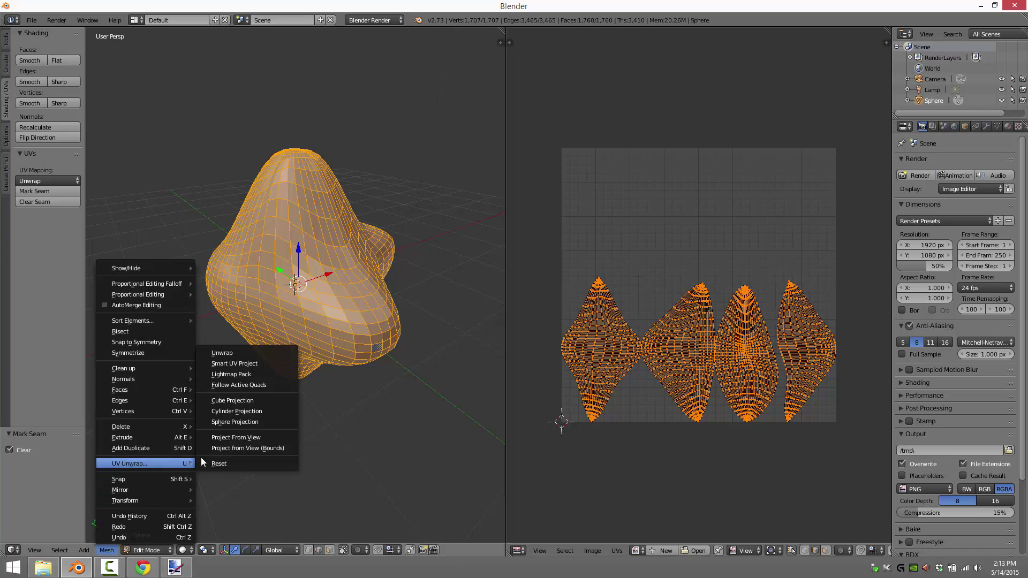
{"action": "left_click", "coordinate": [223, 352]}
Toggle the selection, unwrap the whole mesh again with Unwrap, and orbit the view.
{"action": "key", "text": "a"}
{"action": "key", "text": "a"}
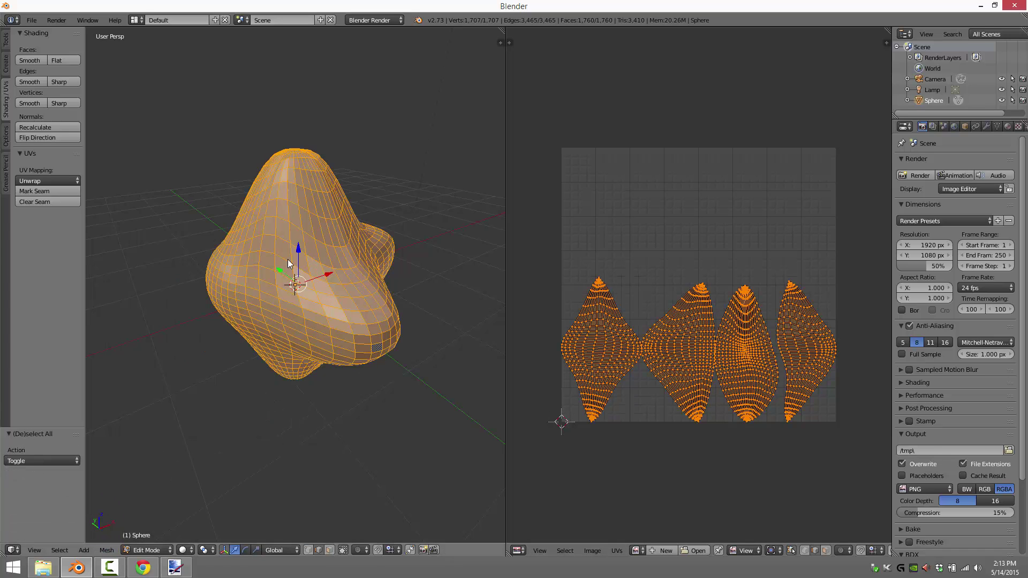
{"action": "left_click", "coordinate": [106, 551]}
{"action": "mouse_move", "coordinate": [136, 465]}
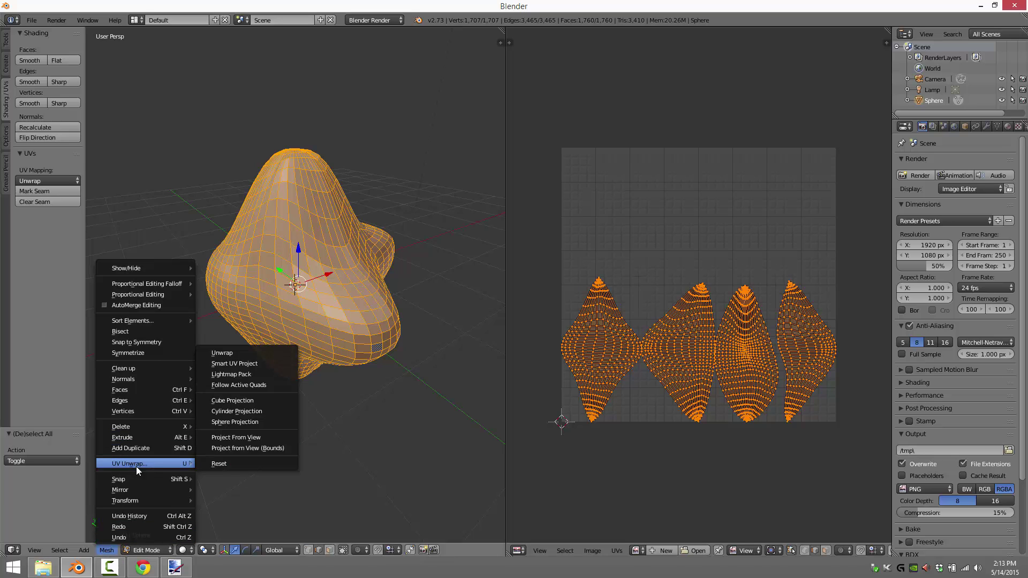
{"action": "left_click", "coordinate": [232, 353]}
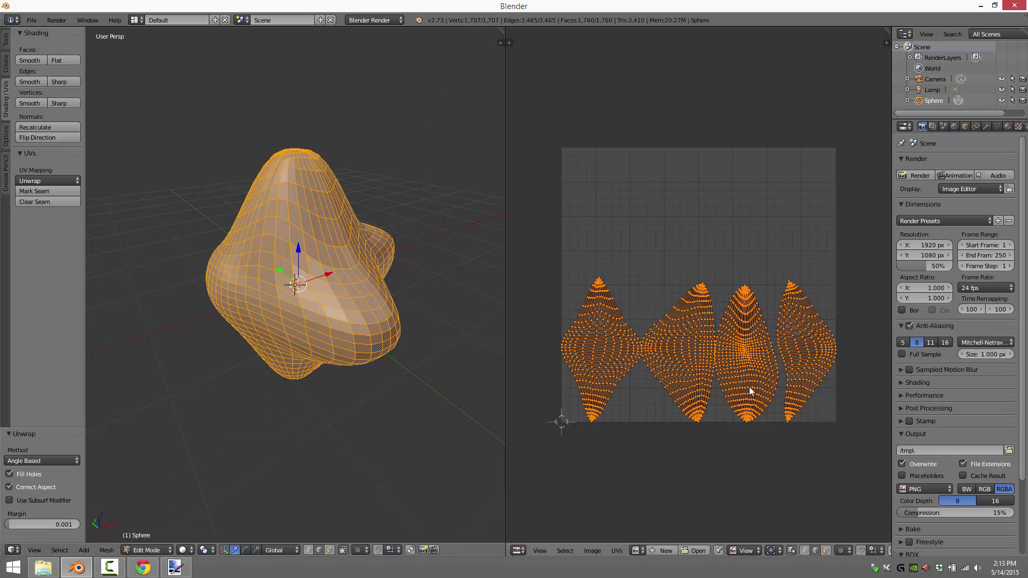
{"action": "key", "text": "a"}
{"action": "key", "text": "a"}
{"action": "scroll", "coordinate": [303, 327], "scroll_direction": "up", "scroll_amount": 5}
{"action": "scroll", "coordinate": [303, 326], "scroll_direction": "down", "scroll_amount": 5}
{"action": "middle_click_drag", "start_coordinate": [303, 327], "coordinate": [507, 369]}
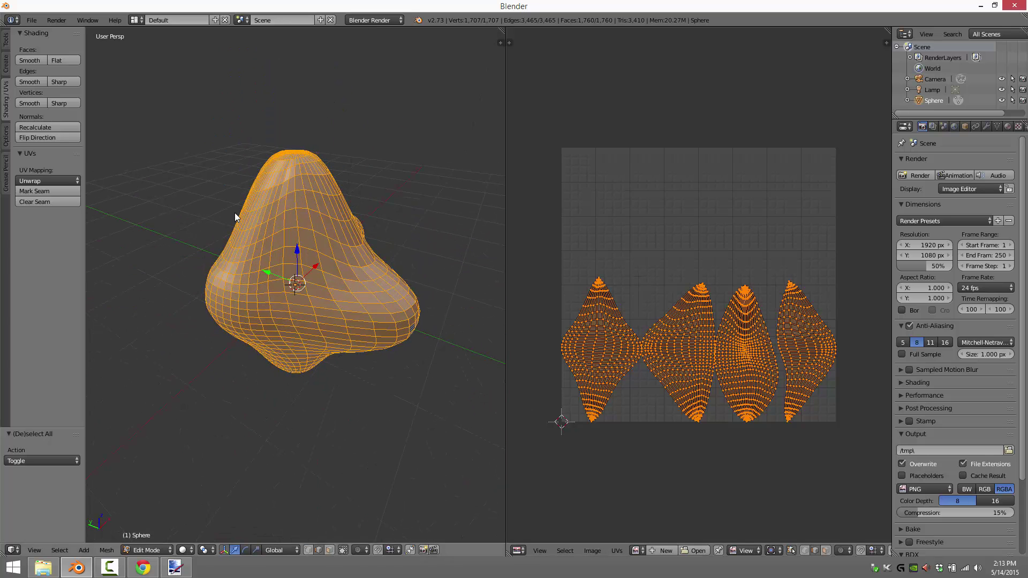
Re-unwrap the mesh with Smart UV Project at Angle Limit 66 and zero margins.
{"action": "left_click", "coordinate": [107, 551]}
{"action": "left_click", "coordinate": [113, 552]}
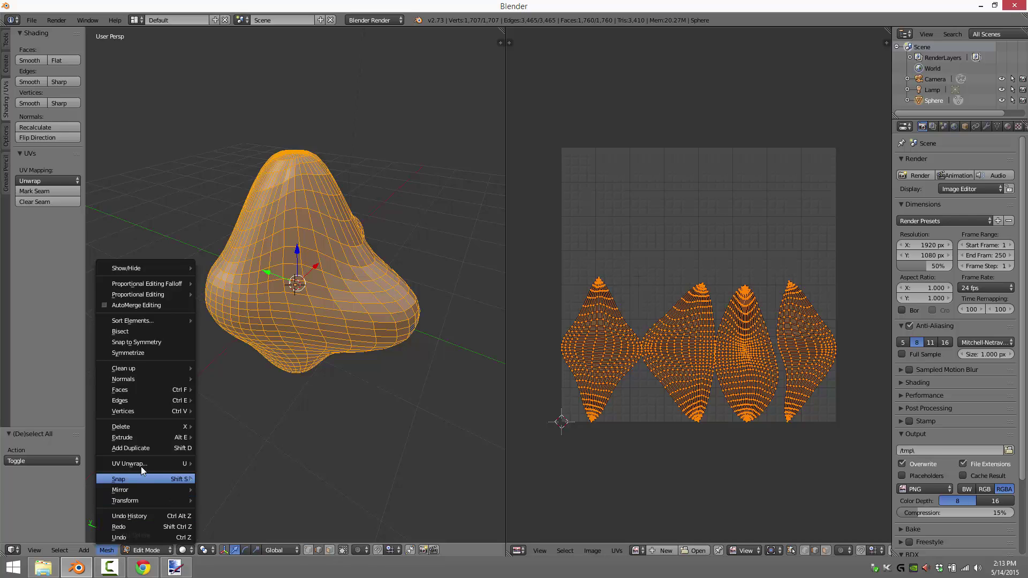
{"action": "mouse_move", "coordinate": [142, 466]}
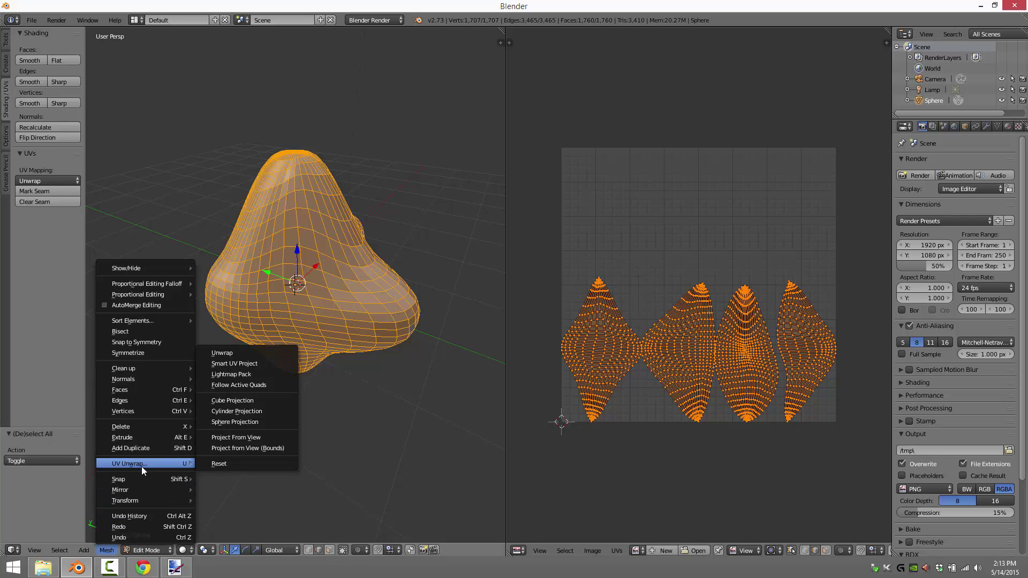
{"action": "left_click", "coordinate": [250, 363]}
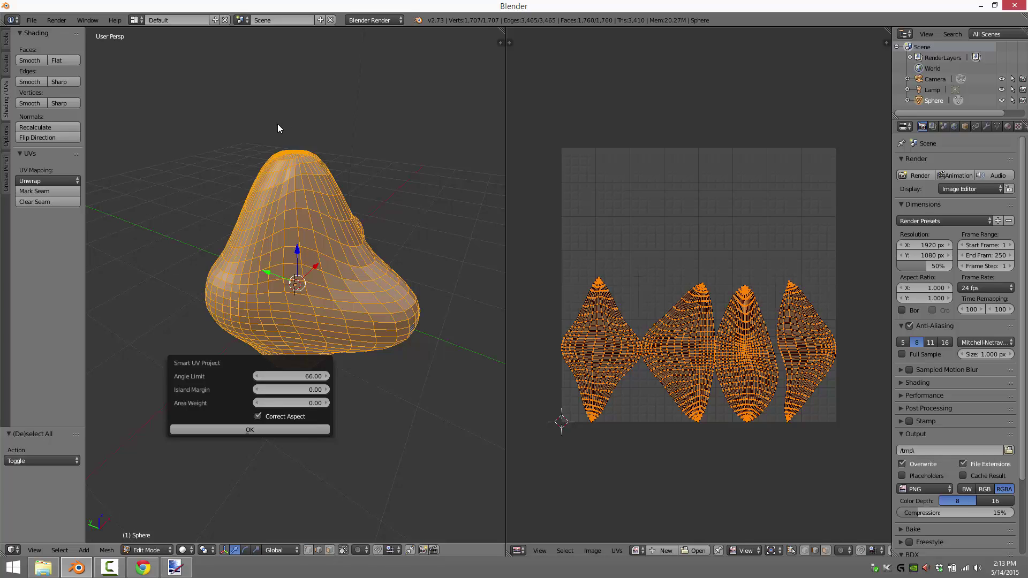
{"action": "left_click", "coordinate": [250, 430]}
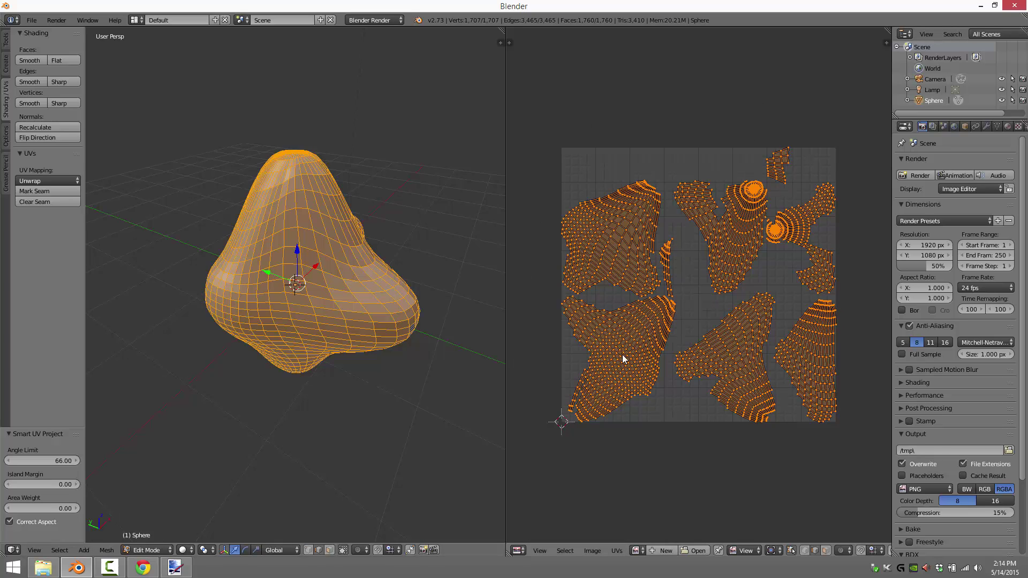
Try Island Margin 1, then tune the margin, Area Weight to 0.51 and Angle Limit to 70.56.
{"action": "left_click", "coordinate": [51, 482]}
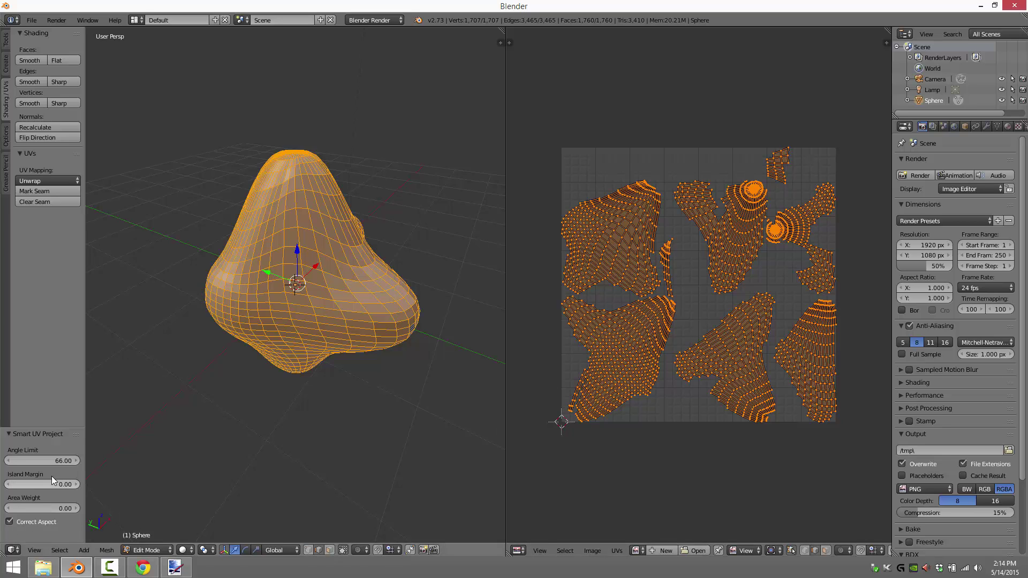
{"action": "type", "text": "1"}
{"action": "key", "text": "Return"}
{"action": "left_click_drag", "start_coordinate": [79, 485], "coordinate": [105, 465]}
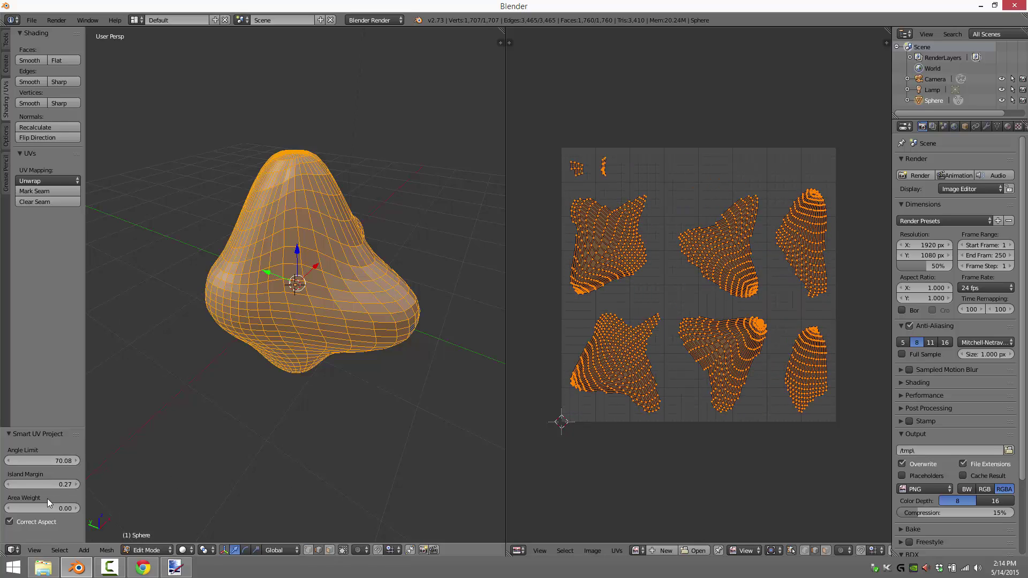
{"action": "mouse_move", "coordinate": [32, 508]}
{"action": "left_mouse_down"}
{"action": "mouse_move", "coordinate": [76, 509]}
{"action": "mouse_move", "coordinate": [43, 510]}
{"action": "left_mouse_up"}
{"action": "mouse_move", "coordinate": [21, 461]}
{"action": "left_mouse_down"}
{"action": "mouse_move", "coordinate": [37, 463]}
{"action": "mouse_move", "coordinate": [21, 461]}
{"action": "left_mouse_up"}
{"action": "left_click", "coordinate": [21, 460]}
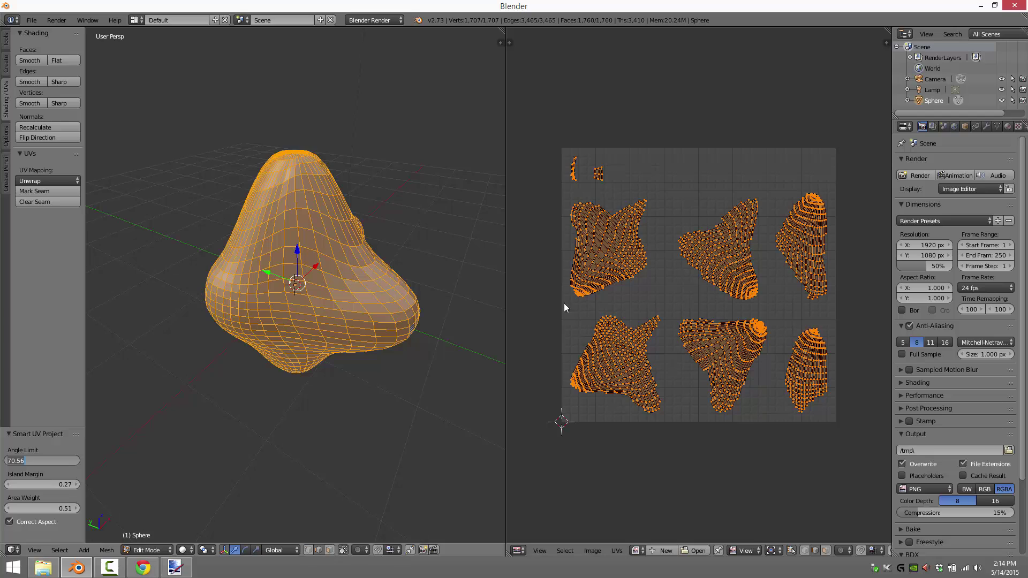
Re-unwrap the blob mesh with Project From View from the current viewpoint.
{"action": "left_click", "coordinate": [107, 550]}
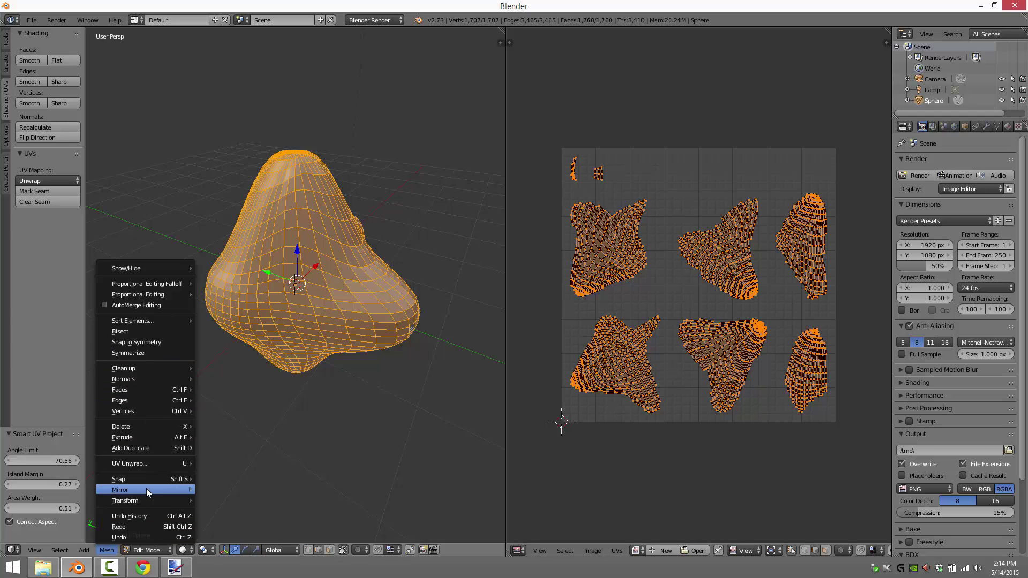
{"action": "mouse_move", "coordinate": [146, 465]}
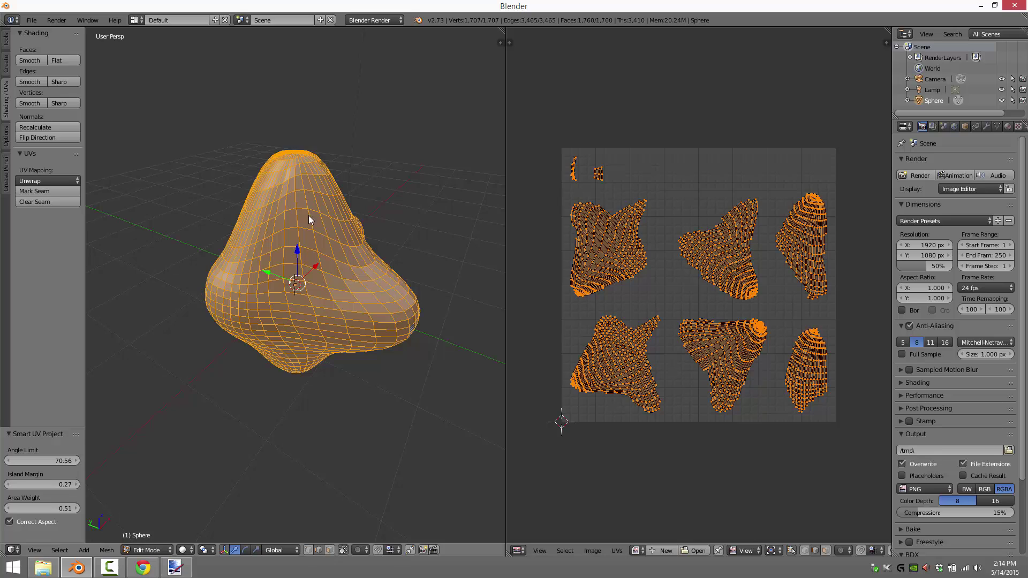
{"action": "left_click", "coordinate": [109, 550]}
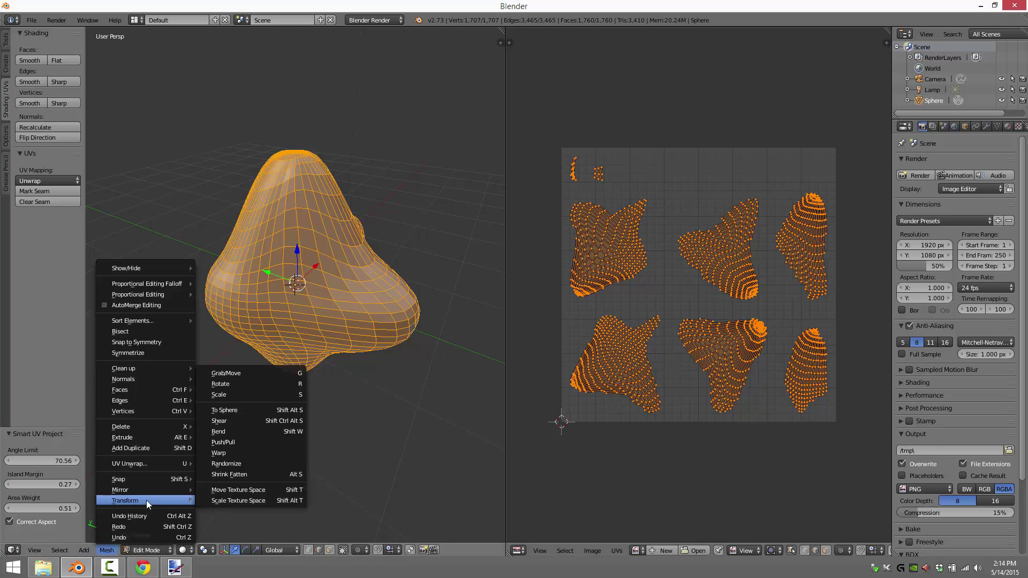
{"action": "mouse_move", "coordinate": [150, 461]}
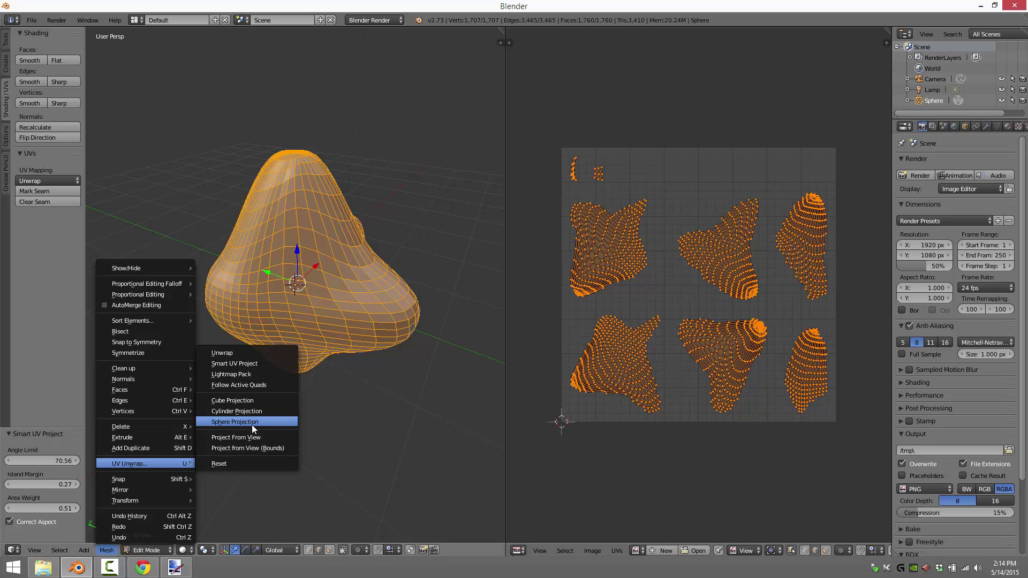
{"action": "left_click", "coordinate": [246, 437]}
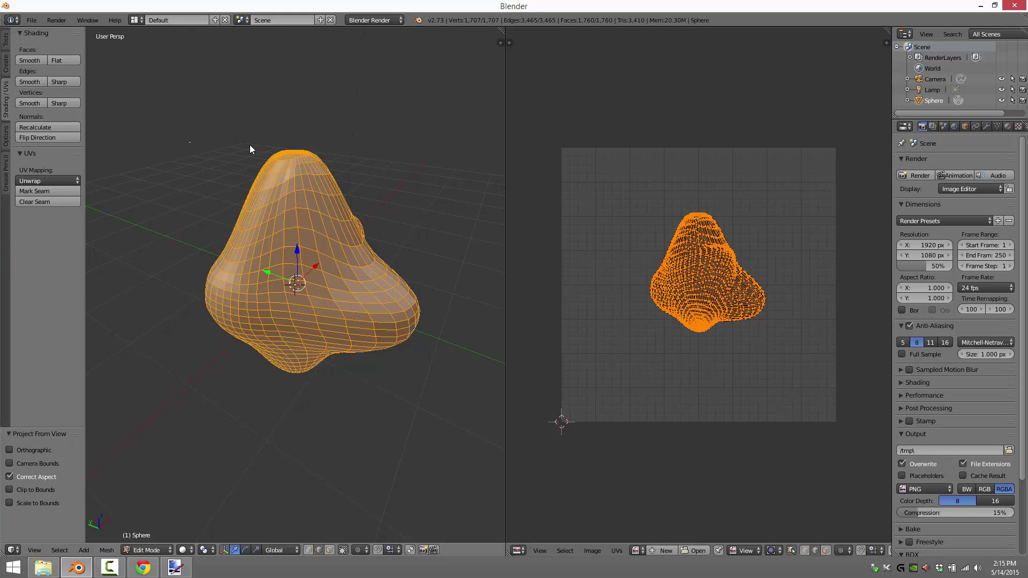
Allow selecting hidden vertices and test box selections across the mesh.
{"action": "left_click_drag", "start_coordinate": [189, 142], "coordinate": [386, 391]}
{"action": "left_click", "coordinate": [344, 550]}
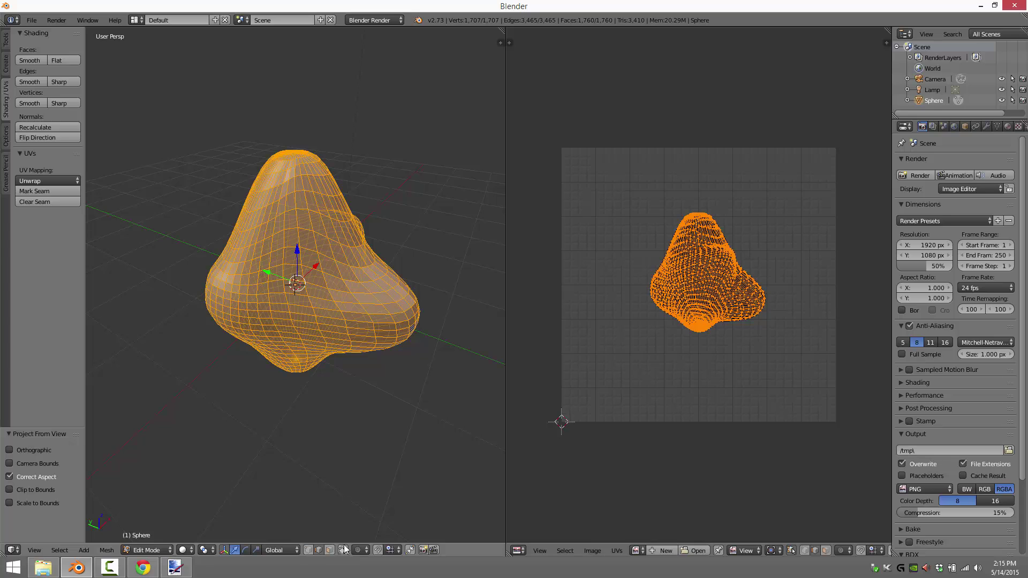
{"action": "key", "text": "b"}
{"action": "left_click_drag", "start_coordinate": [186, 146], "coordinate": [271, 158]}
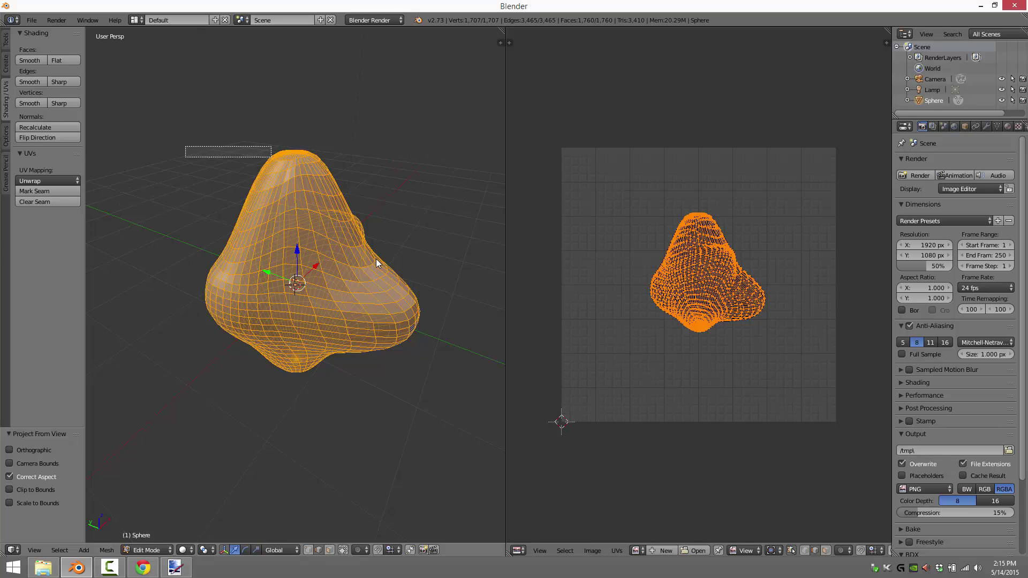
{"action": "key", "text": "a"}
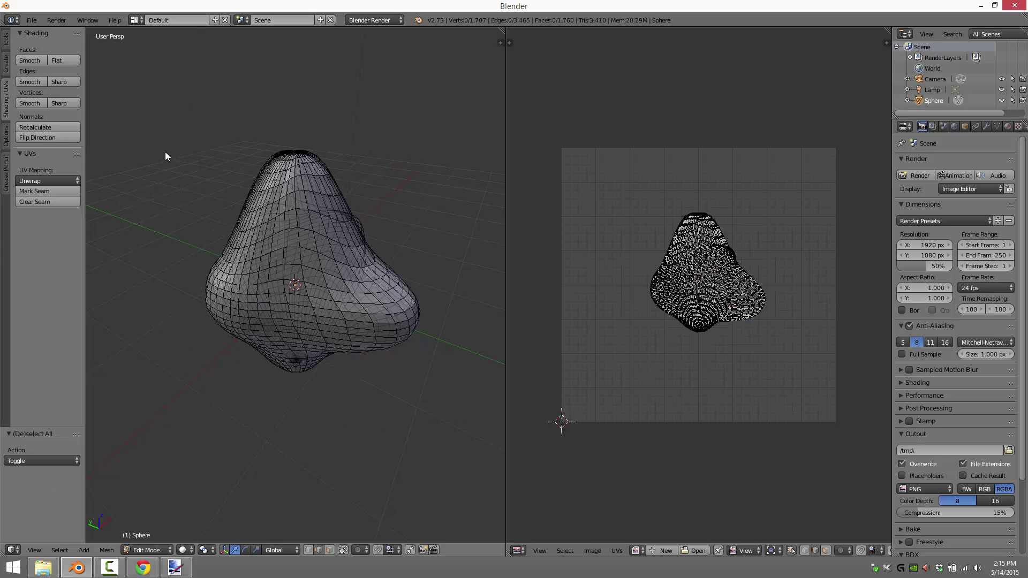
{"action": "key", "text": "b"}
{"action": "left_click_drag", "start_coordinate": [162, 145], "coordinate": [398, 441]}
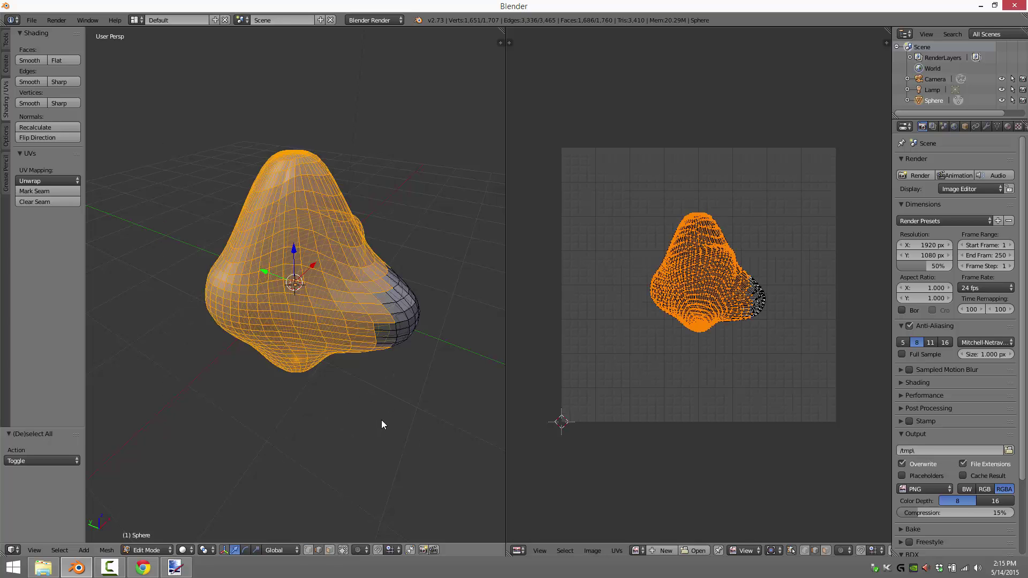
{"action": "middle_click_drag", "start_coordinate": [381, 420], "coordinate": [287, 264]}
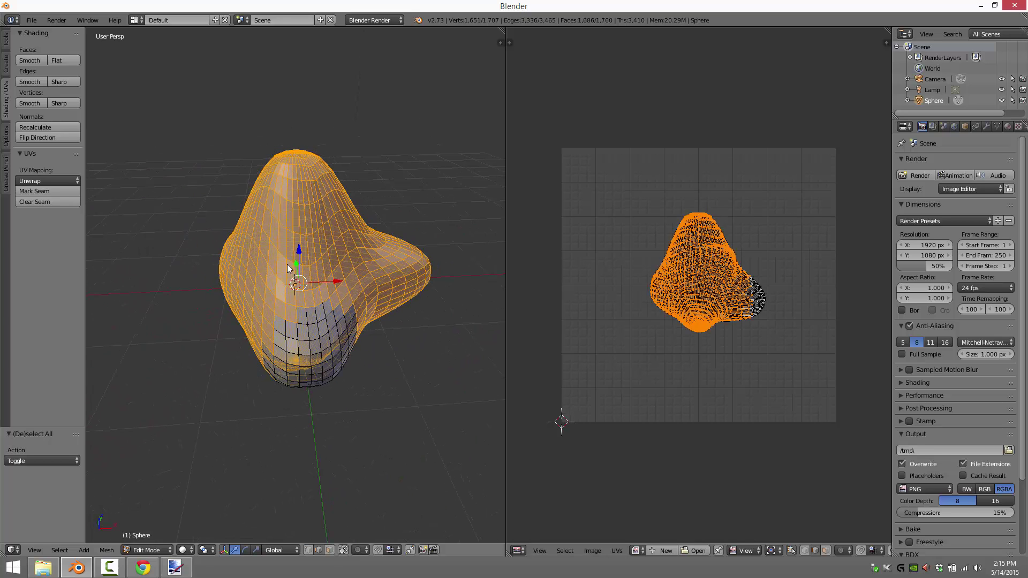
Deselect everything and box-select only the vertices on the mesh's left half.
{"action": "key", "text": "b"}
{"action": "left_click", "coordinate": [215, 188]}
{"action": "key", "text": "b"}
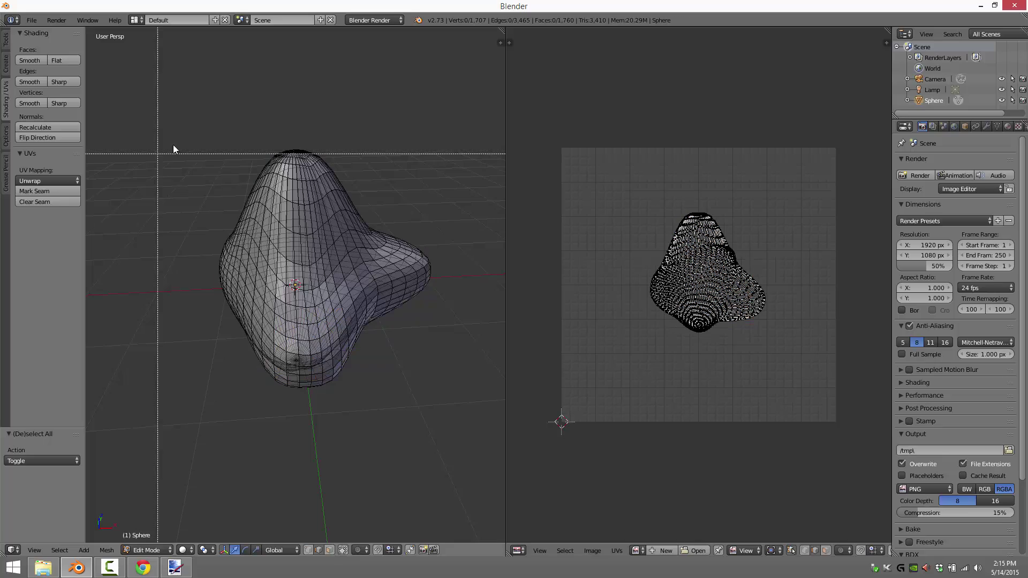
{"action": "left_click_drag", "start_coordinate": [169, 132], "coordinate": [300, 416]}
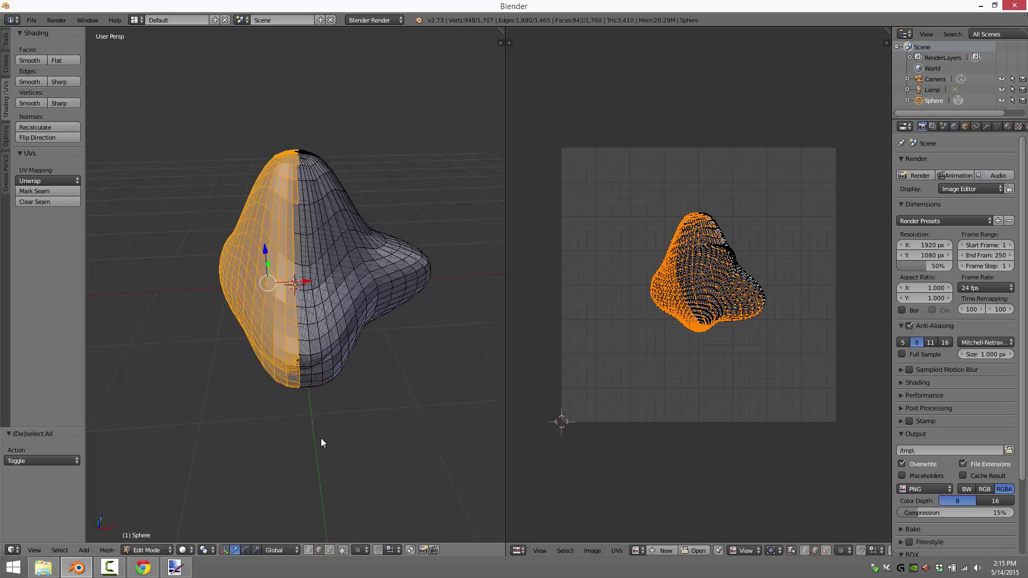
{"action": "middle_click_drag", "start_coordinate": [321, 438], "coordinate": [383, 419]}
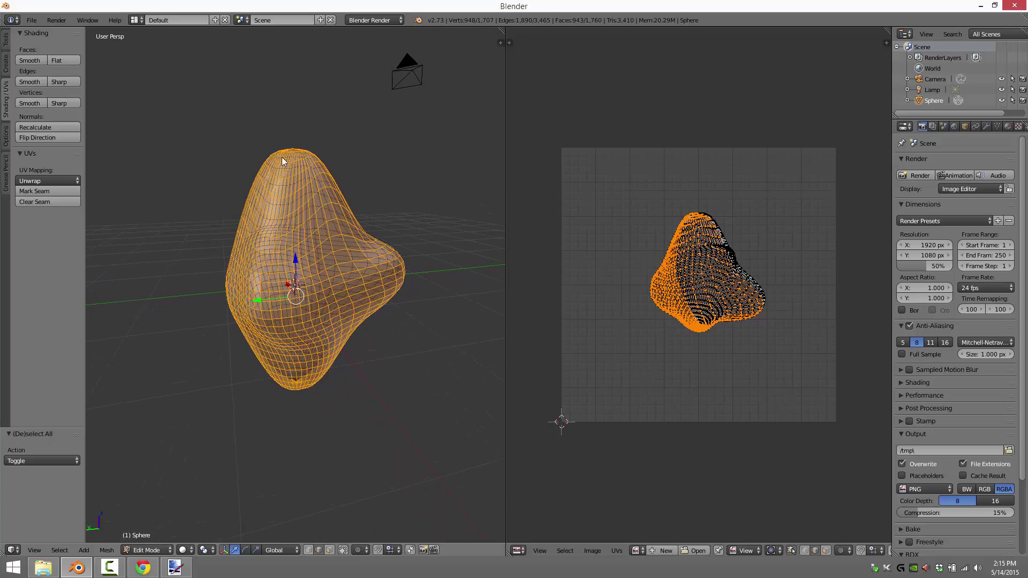
Project the selected half's UVs with Project From View.
{"action": "mouse_move", "coordinate": [355, 370]}
{"action": "middle_mouse_down"}
{"action": "mouse_move", "coordinate": [269, 405]}
{"action": "mouse_move", "coordinate": [363, 383]}
{"action": "middle_mouse_up"}
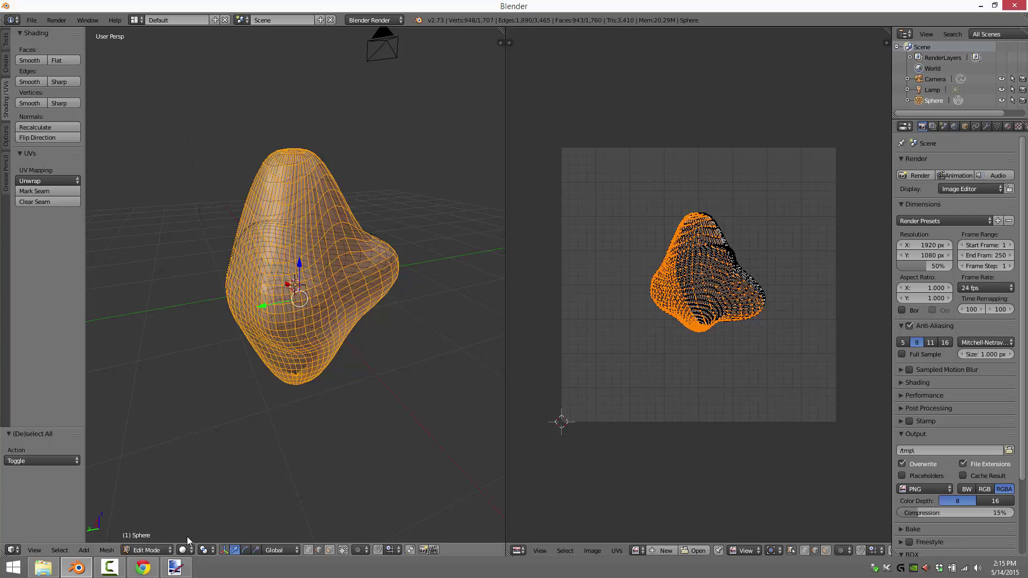
{"action": "left_click", "coordinate": [112, 550]}
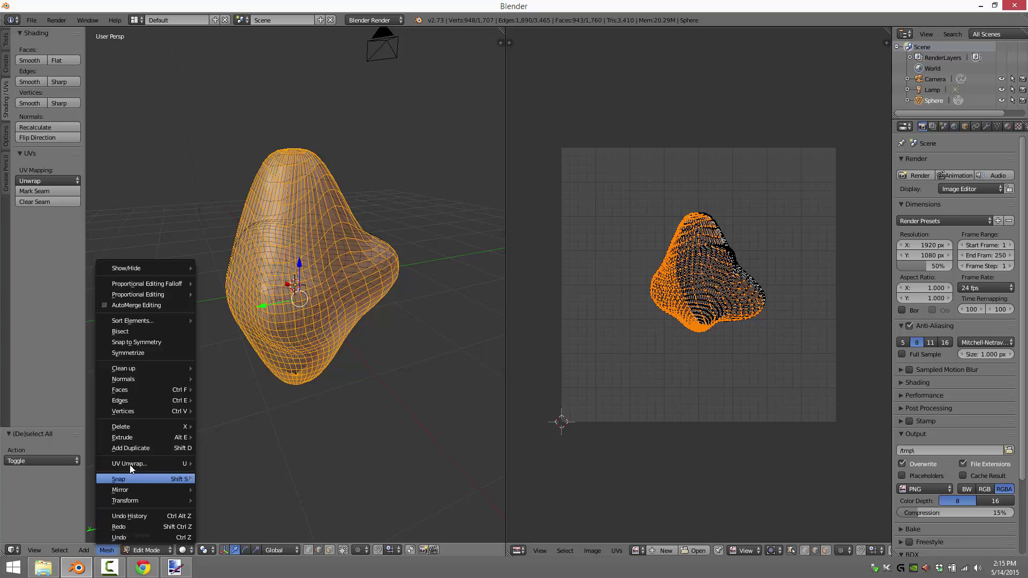
{"action": "mouse_move", "coordinate": [131, 464]}
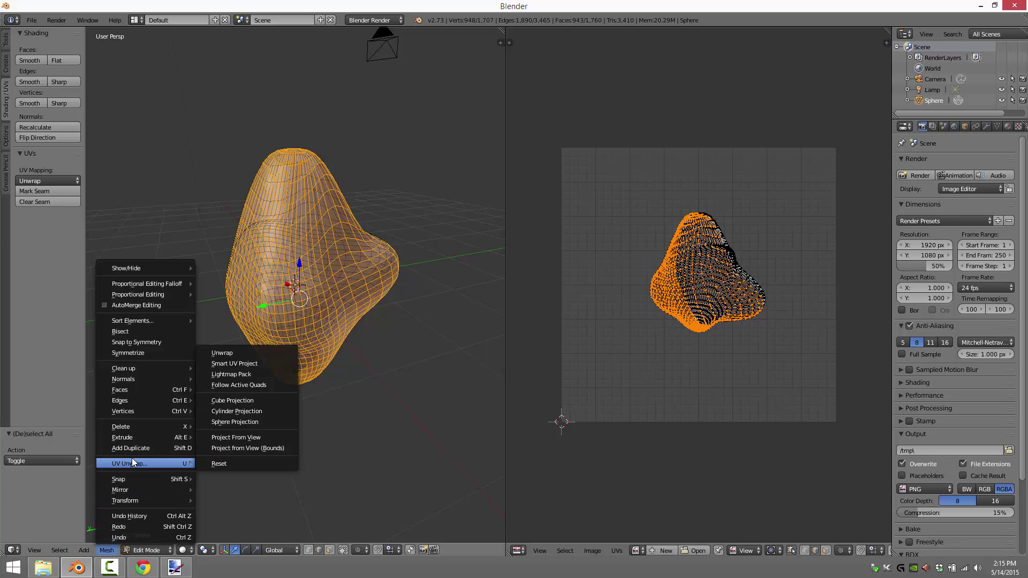
{"action": "left_click", "coordinate": [242, 439]}
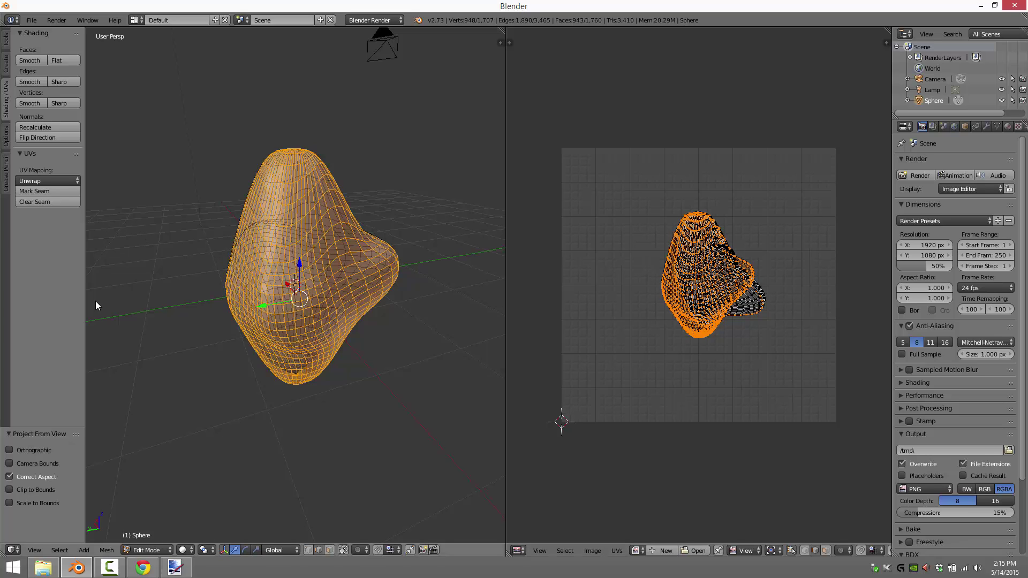
Reset the UVs, then unwrap the mesh with standard Unwrap and select all.
{"action": "left_click", "coordinate": [107, 550]}
{"action": "mouse_move", "coordinate": [143, 463]}
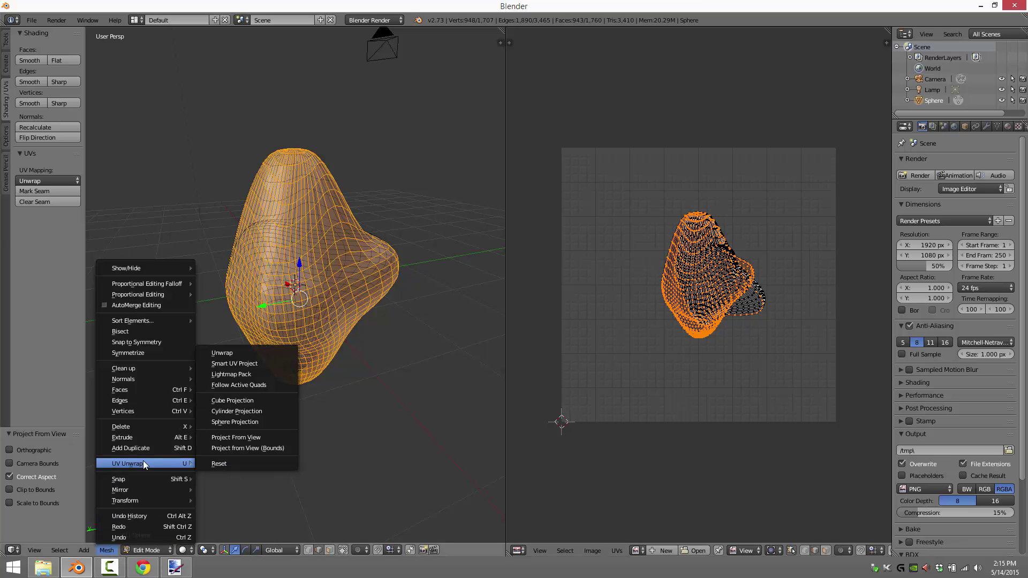
{"action": "left_click", "coordinate": [227, 466]}
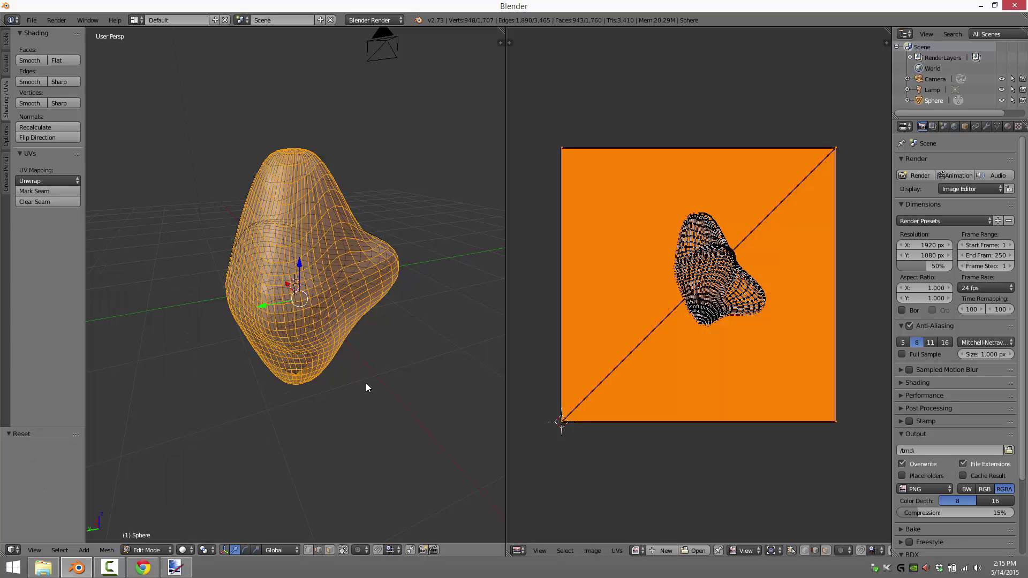
{"action": "left_click", "coordinate": [102, 550]}
{"action": "mouse_move", "coordinate": [136, 464]}
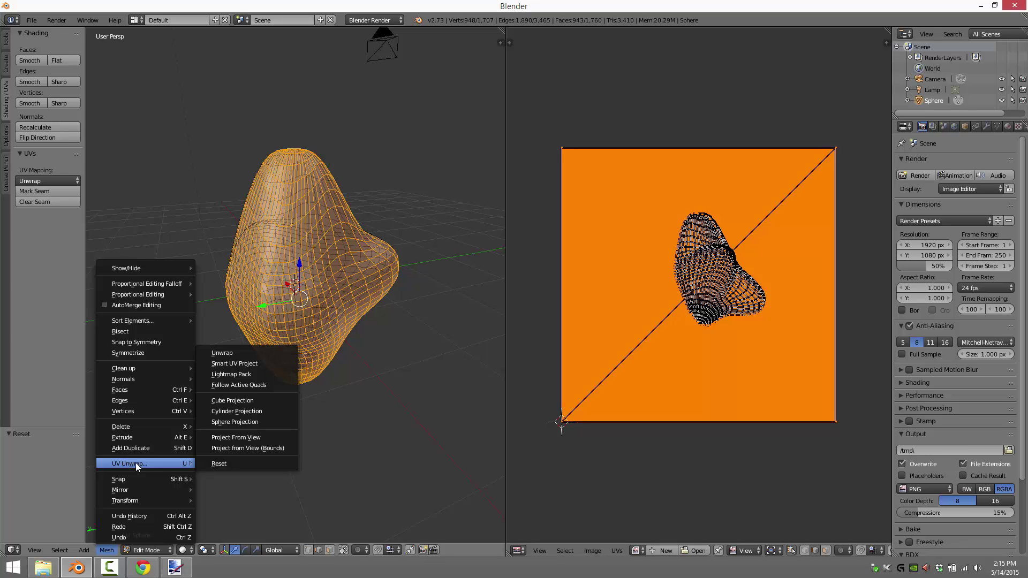
{"action": "left_click", "coordinate": [222, 353]}
{"action": "key", "text": "a"}
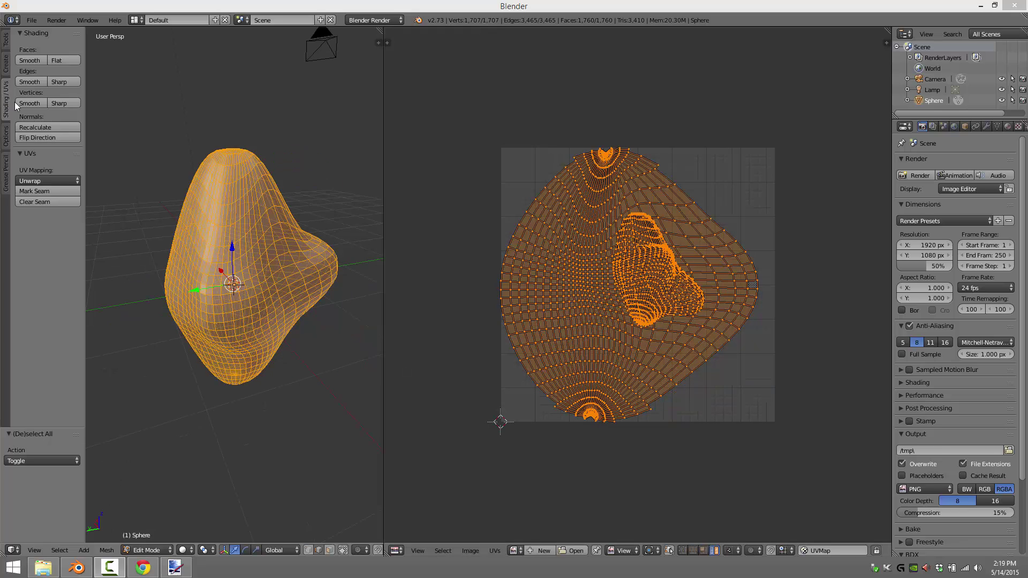
Reload the start-up file and delete the default cube.
{"action": "left_click", "coordinate": [34, 20]}
{"action": "left_click", "coordinate": [39, 28]}
{"action": "left_click", "coordinate": [32, 19]}
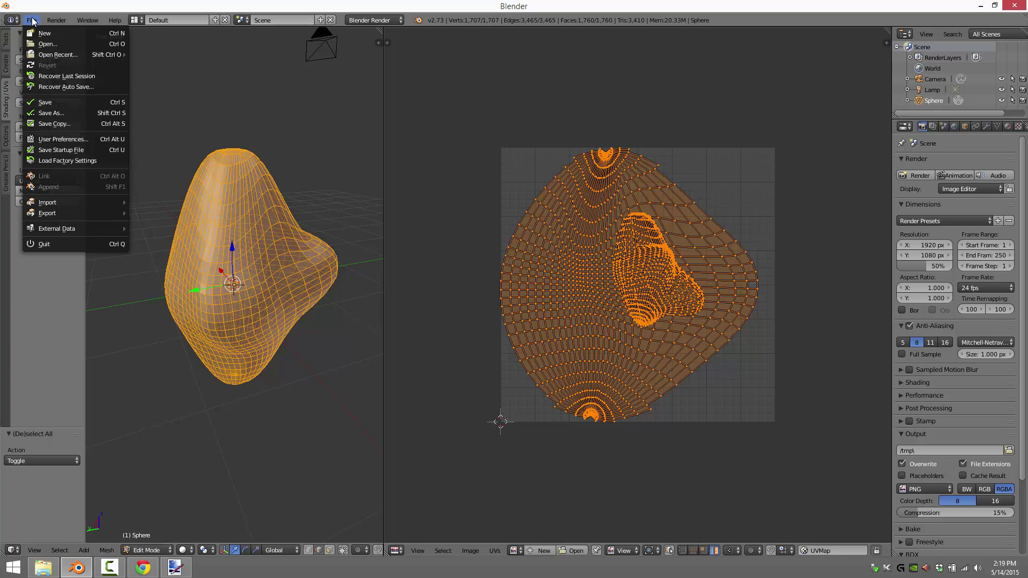
{"action": "left_click", "coordinate": [33, 34]}
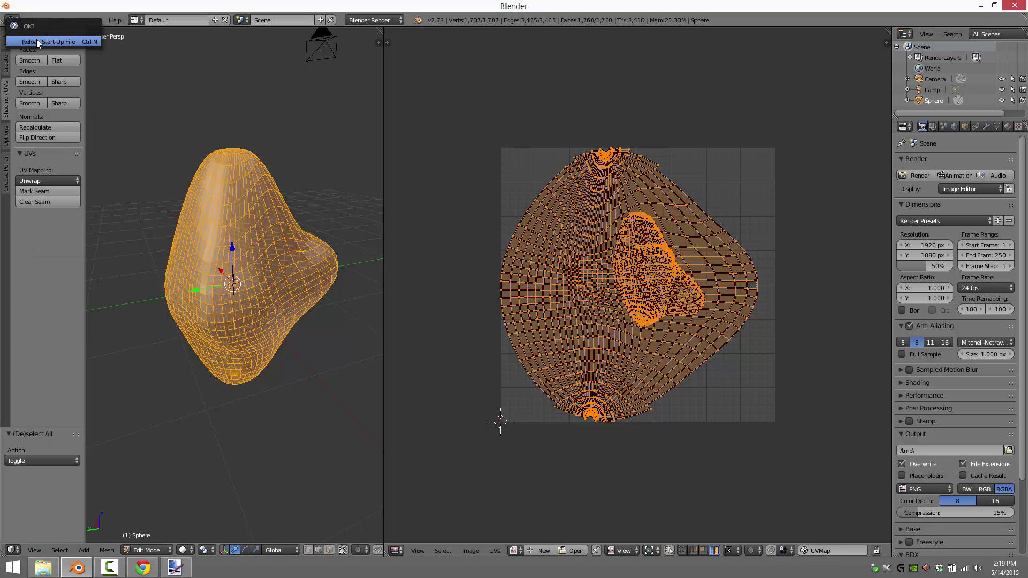
{"action": "left_click", "coordinate": [37, 40]}
{"action": "key", "text": "x"}
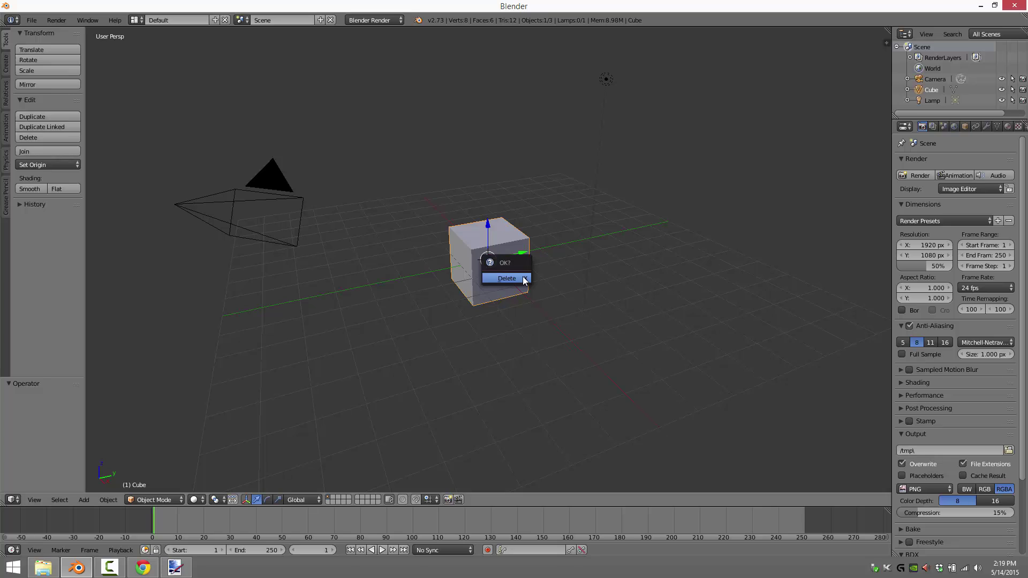
{"action": "left_click", "coordinate": [507, 279]}
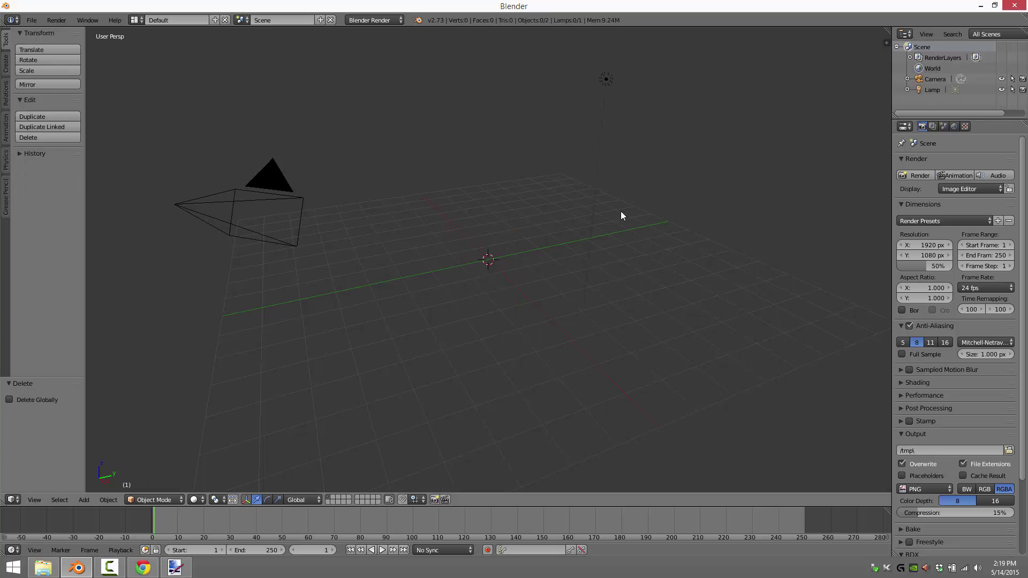
Add a UV sphere (32 segments, 16 rings), merge away the timeline, and enter Edit Mode.
{"action": "left_click", "coordinate": [81, 500]}
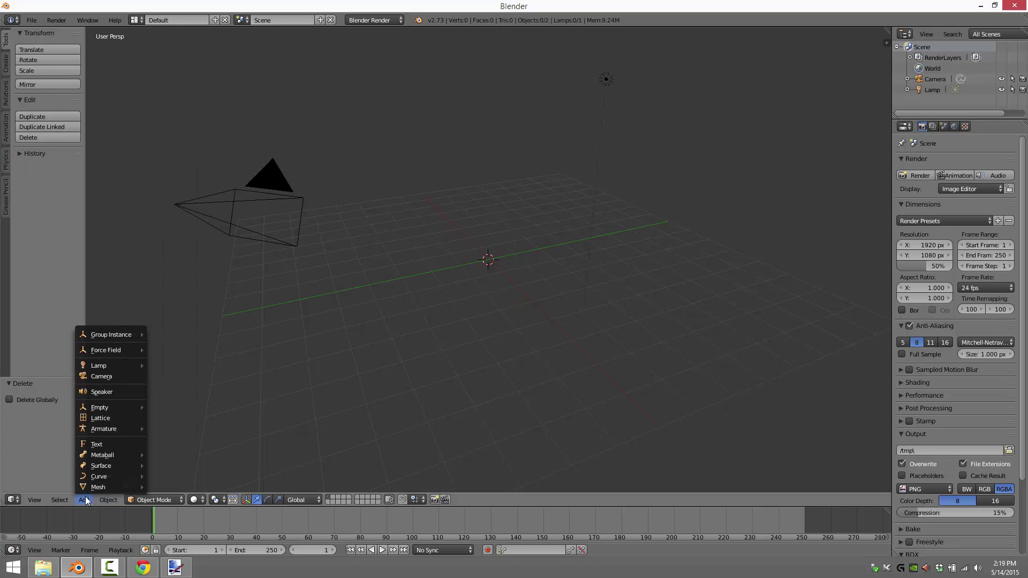
{"action": "mouse_move", "coordinate": [136, 488]}
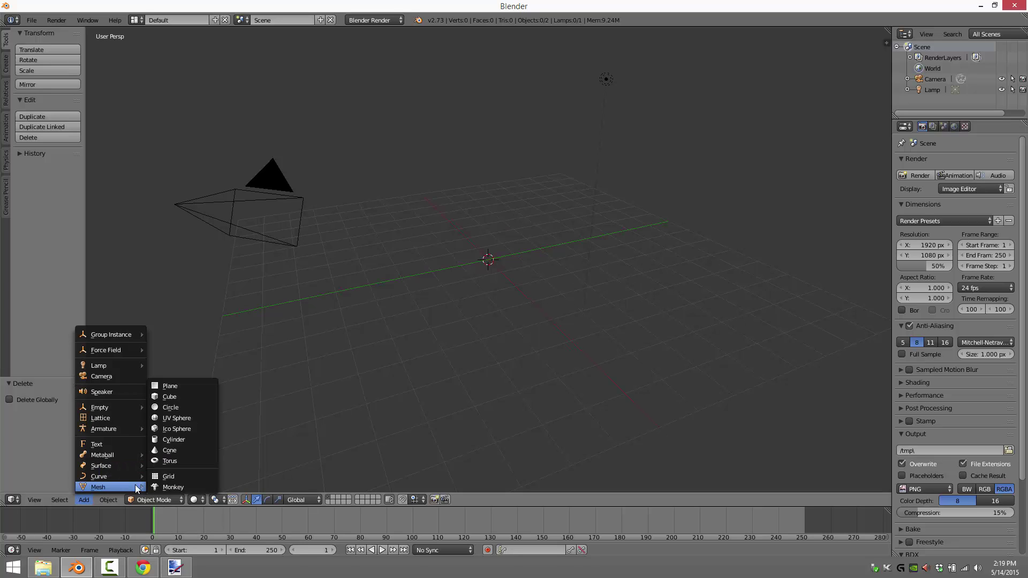
{"action": "left_click", "coordinate": [174, 418]}
{"action": "scroll", "coordinate": [447, 262], "scroll_direction": "up", "scroll_amount": 4}
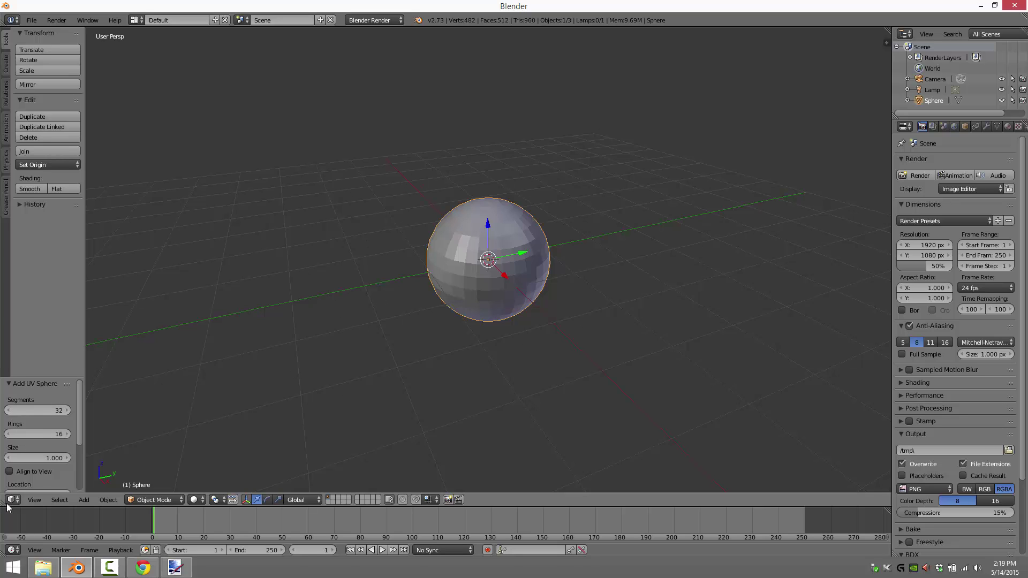
{"action": "left_click_drag", "start_coordinate": [7, 508], "coordinate": [5, 523]}
{"action": "key", "text": "Tab"}
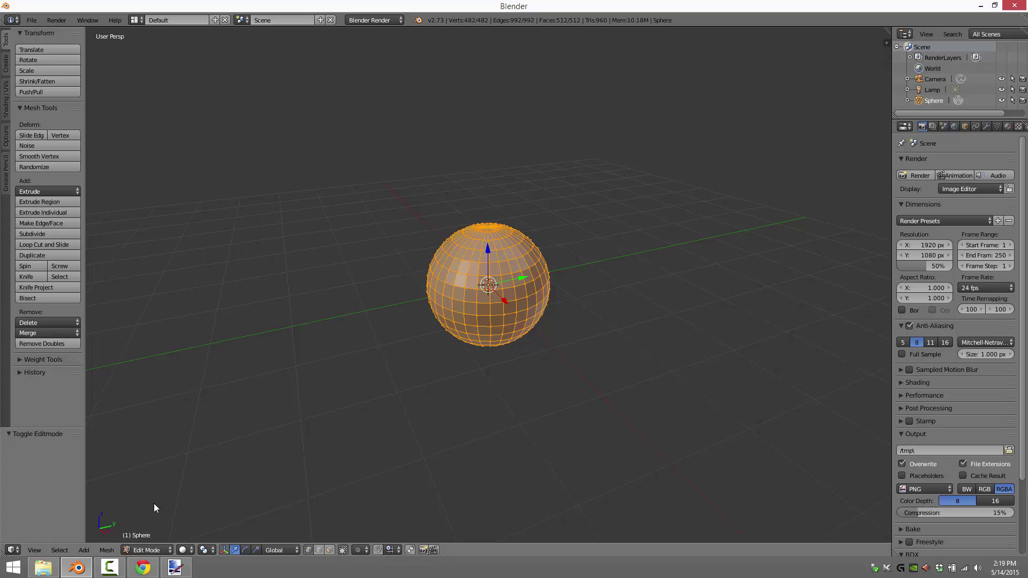
Unwrap the sphere with Sphere Projection (Polar ZX).
{"action": "left_click", "coordinate": [107, 552]}
{"action": "mouse_move", "coordinate": [143, 461]}
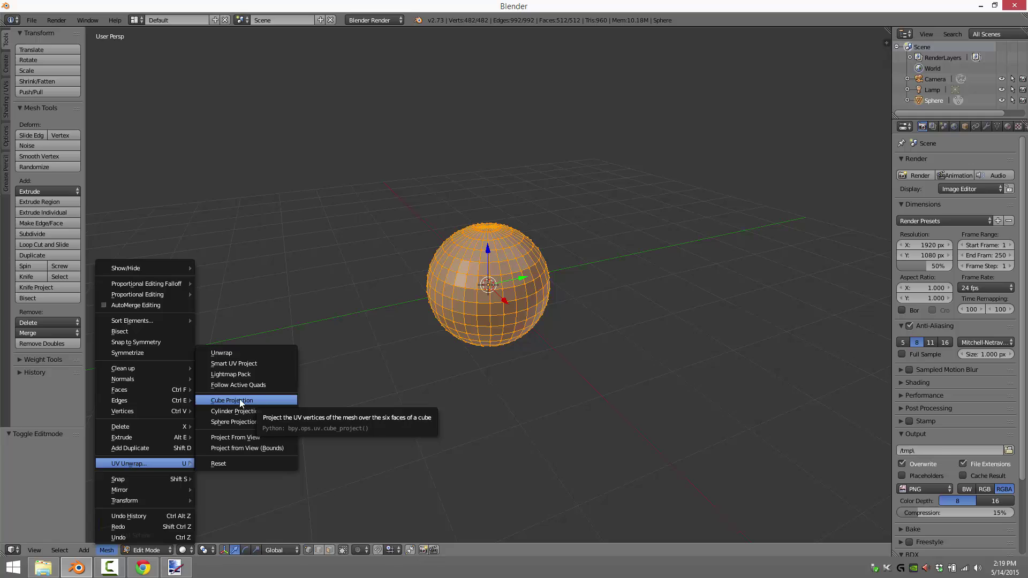
{"action": "left_click", "coordinate": [262, 421]}
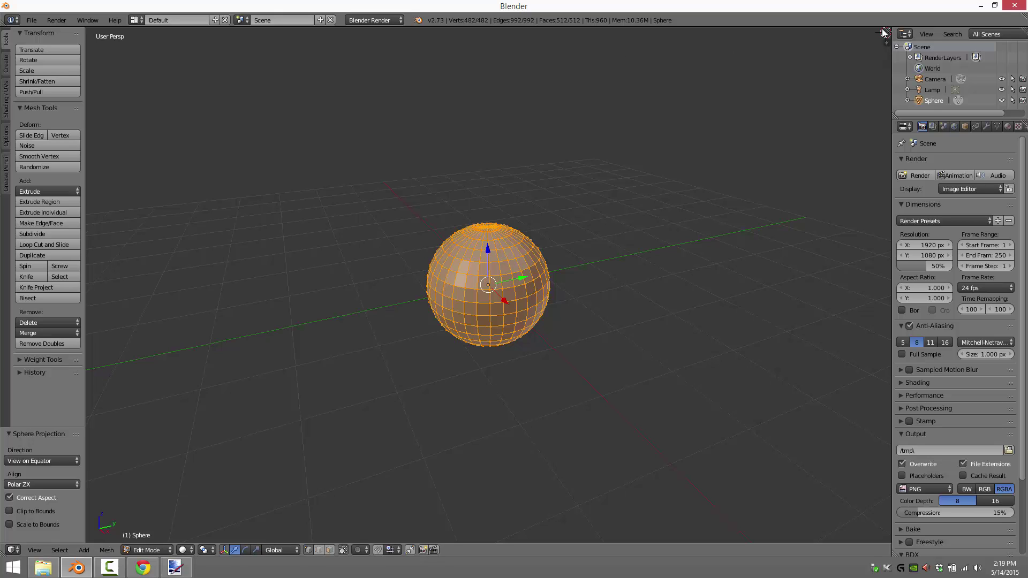
Split the 3D view and set the right area to the UV/Image Editor.
{"action": "left_click_drag", "start_coordinate": [884, 33], "coordinate": [504, 47]}
{"action": "left_click", "coordinate": [517, 550]}
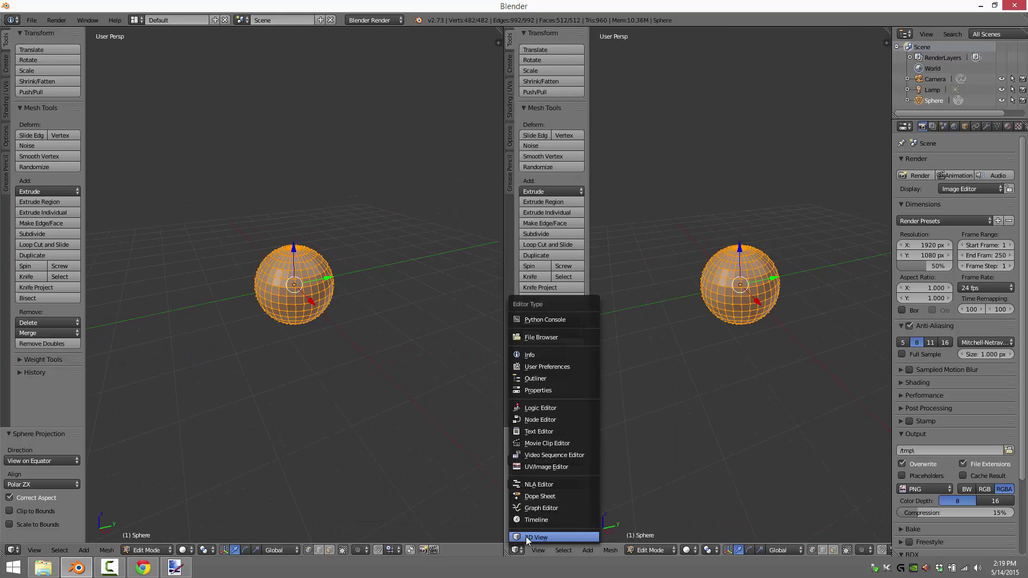
{"action": "left_click", "coordinate": [525, 536]}
{"action": "left_click", "coordinate": [518, 550]}
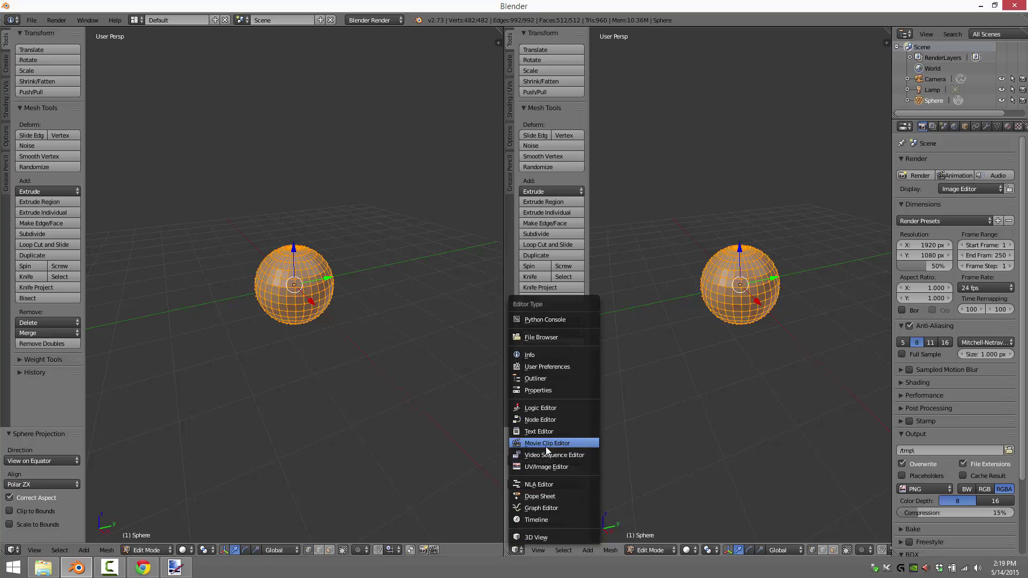
{"action": "left_click", "coordinate": [546, 467]}
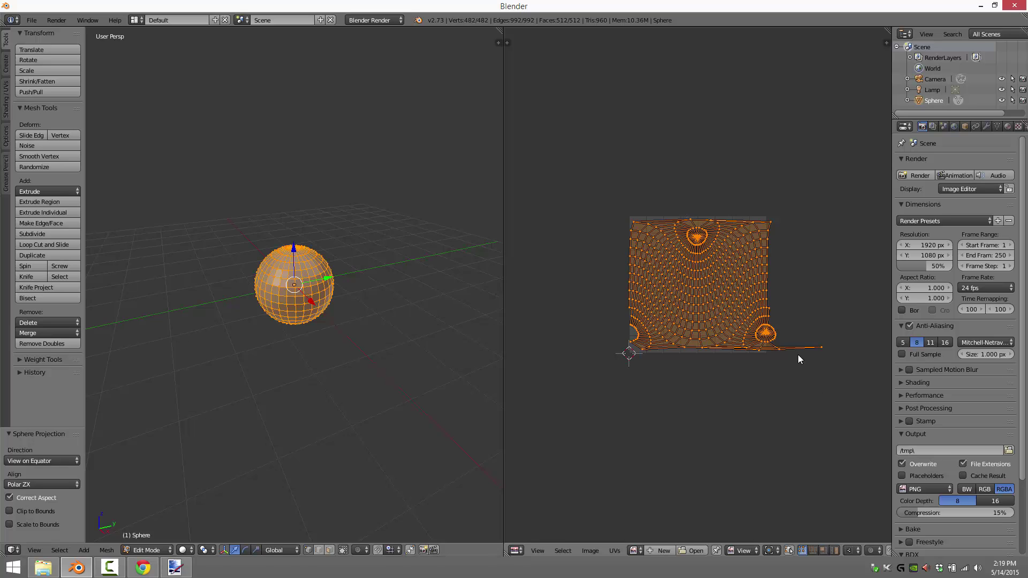
Move the stray tail UV vertex leftward and scale the whole UV layout down.
{"action": "right_click", "coordinate": [822, 347]}
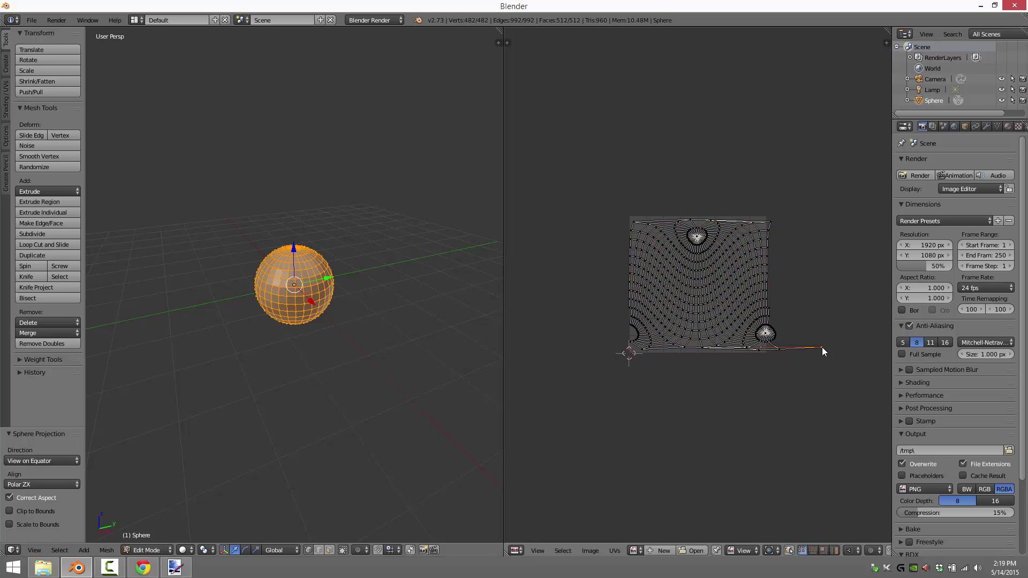
{"action": "left_click", "coordinate": [822, 347]}
{"action": "key", "text": "g"}
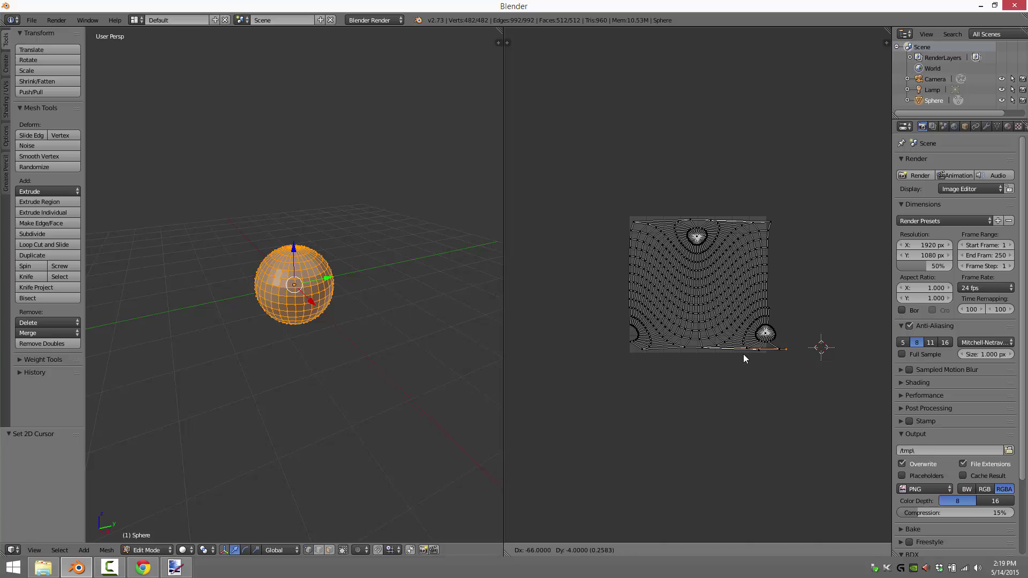
{"action": "left_click", "coordinate": [721, 356]}
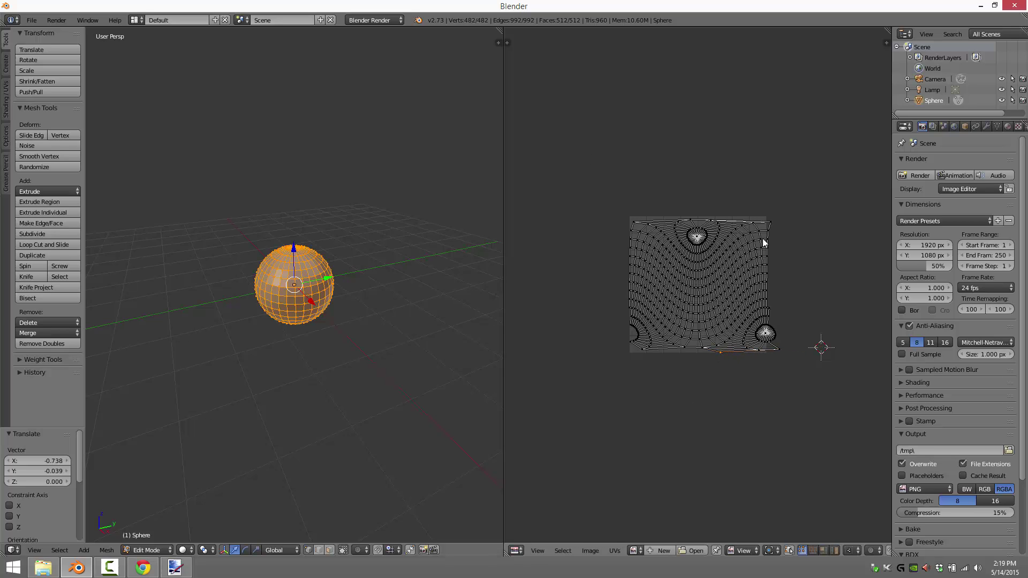
{"action": "key", "text": "a"}
{"action": "key", "text": "s"}
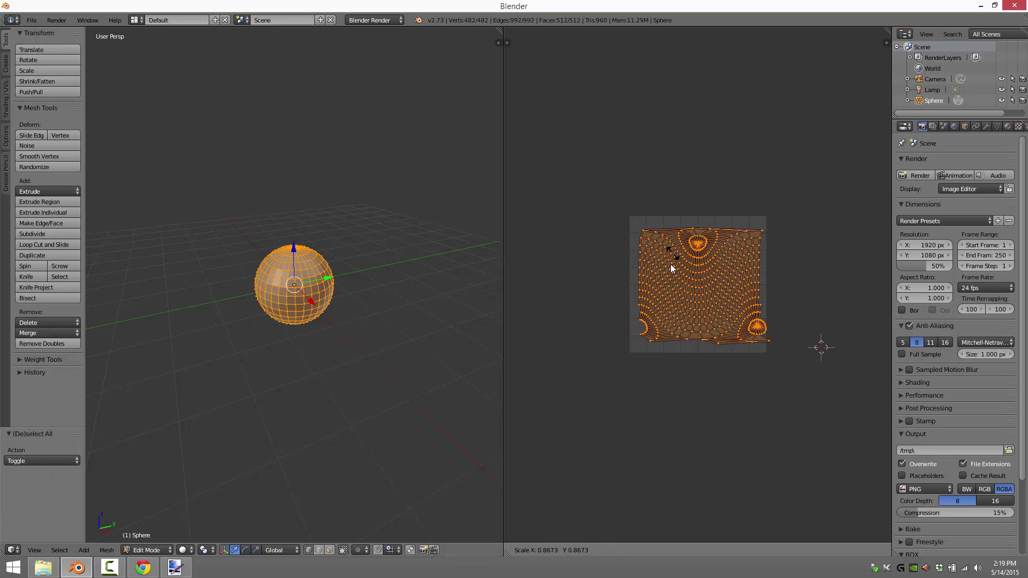
{"action": "left_click", "coordinate": [674, 268]}
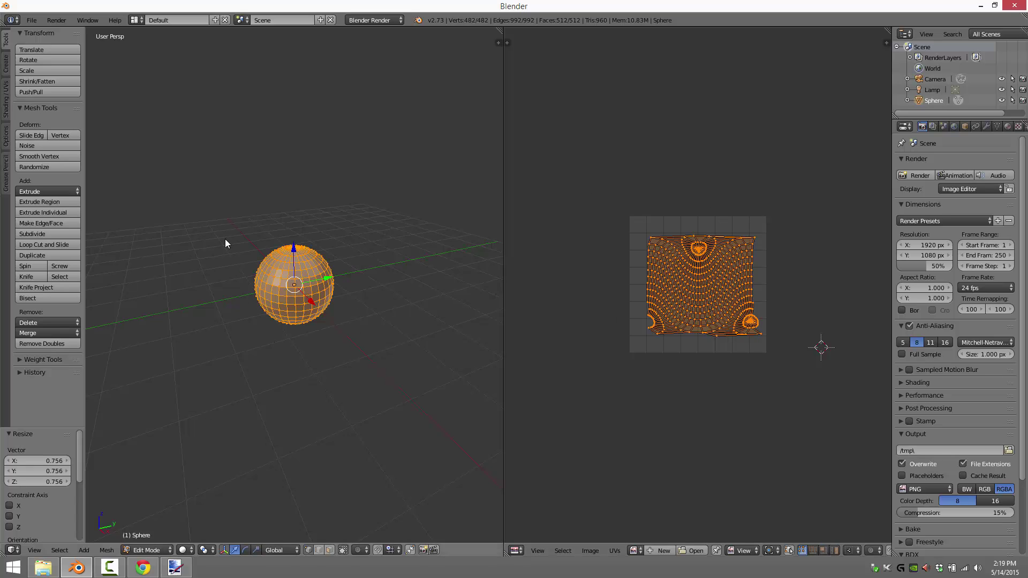
Try Cylinder Projection and Cube Projection on the sphere, then start a new file.
{"action": "left_click", "coordinate": [107, 550]}
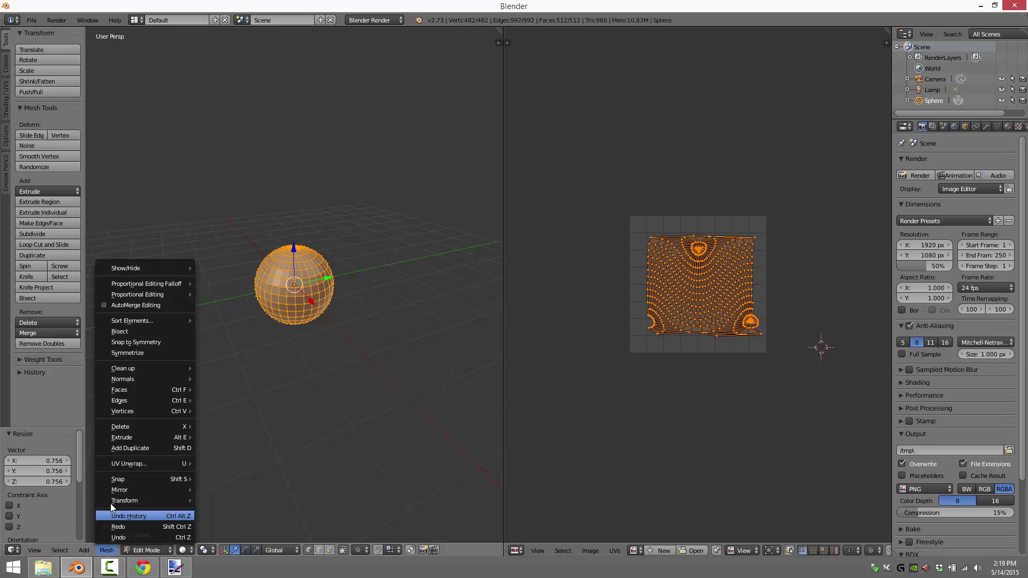
{"action": "mouse_move", "coordinate": [140, 461]}
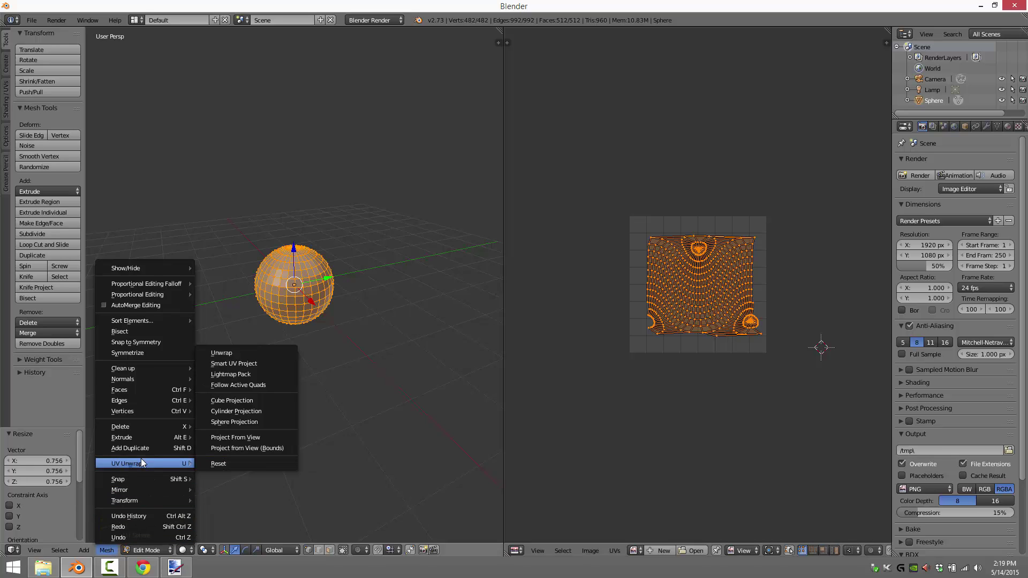
{"action": "left_click", "coordinate": [223, 409]}
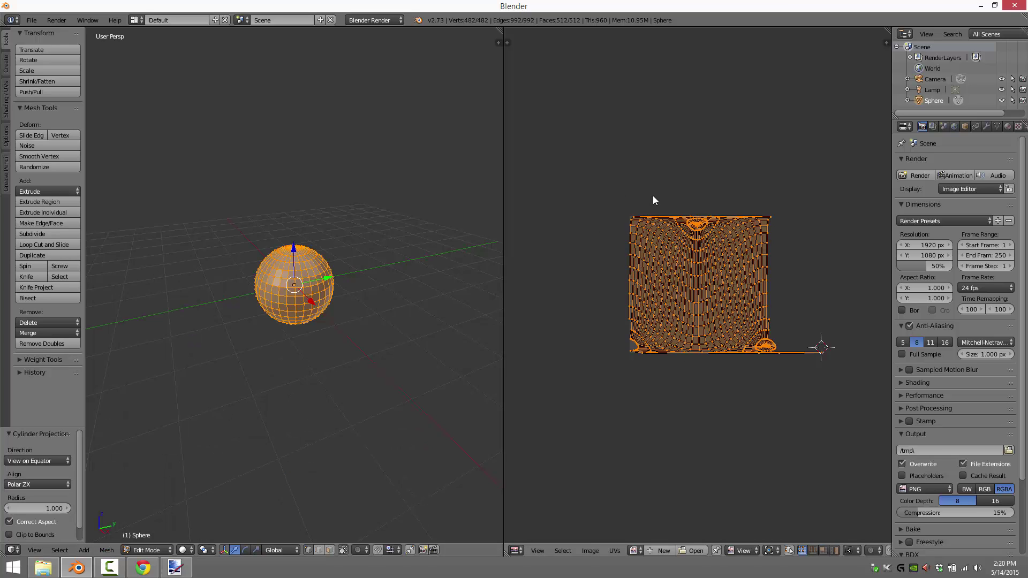
{"action": "left_click", "coordinate": [107, 550]}
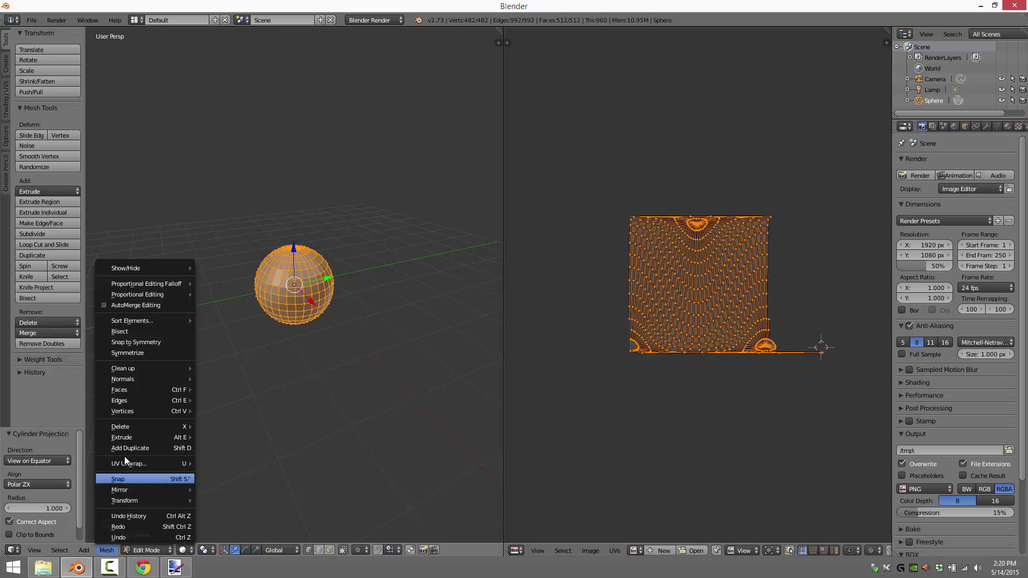
{"action": "mouse_move", "coordinate": [129, 464]}
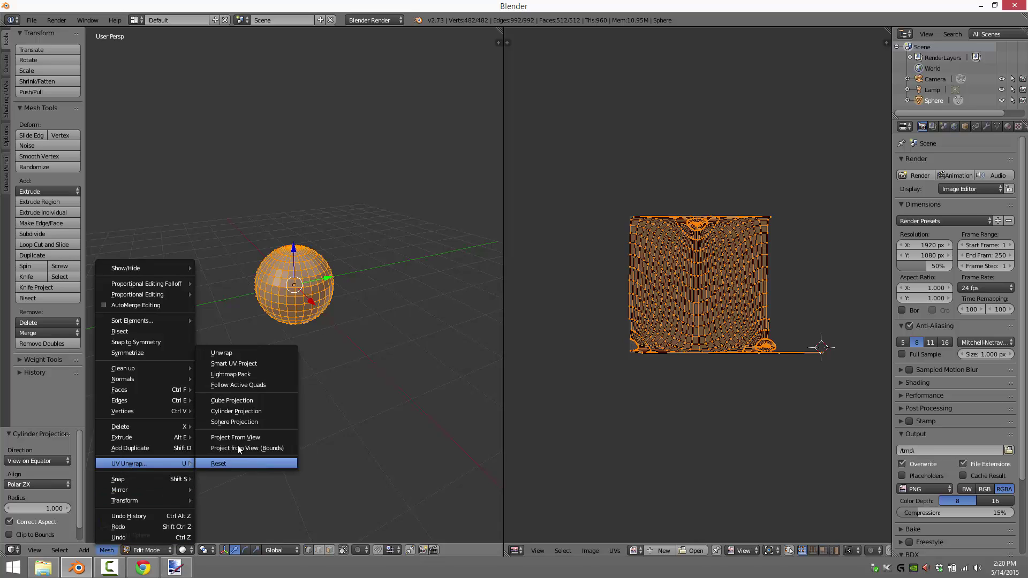
{"action": "left_click", "coordinate": [221, 400]}
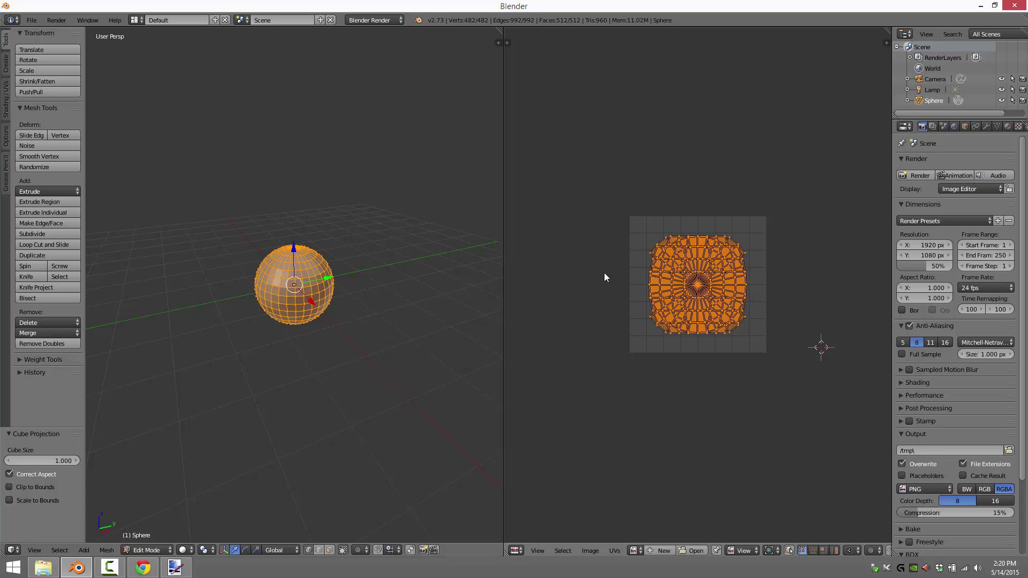
{"action": "left_click", "coordinate": [32, 20]}
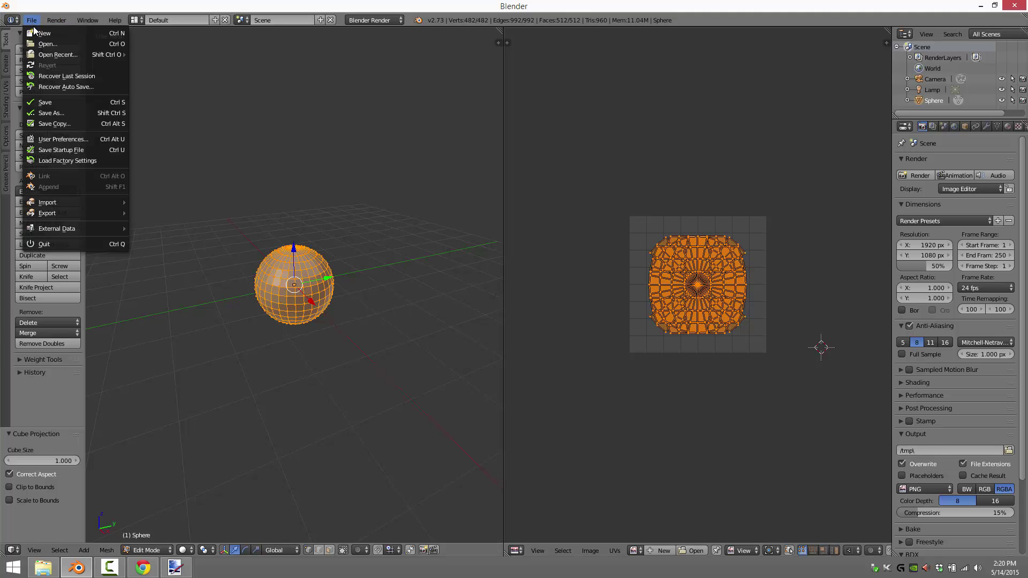
{"action": "left_click", "coordinate": [35, 29]}
Reload the start-up scene, Cube Project the default cube in Edit Mode, and split the view.
{"action": "left_click", "coordinate": [41, 43]}
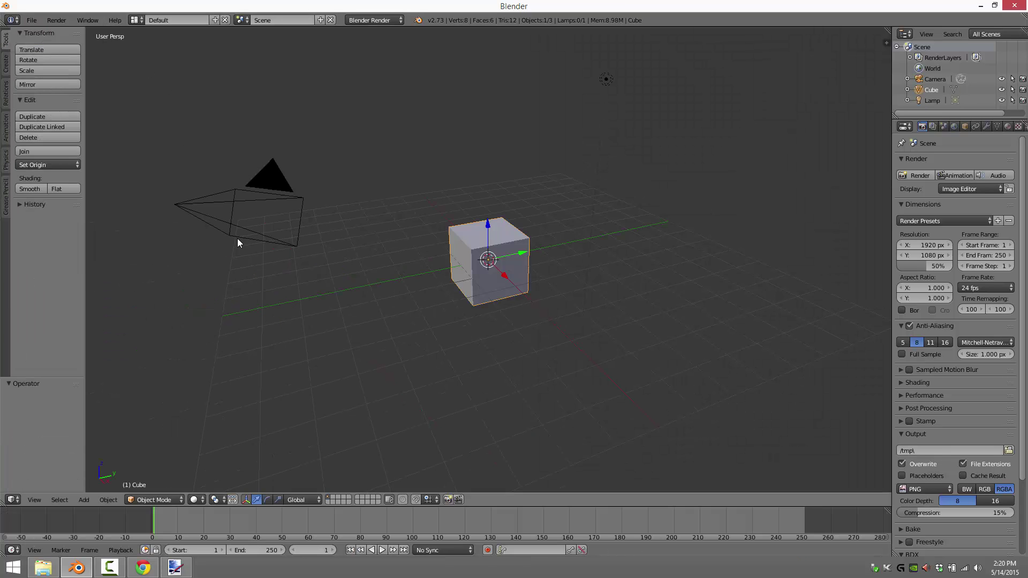
{"action": "key", "text": "Tab"}
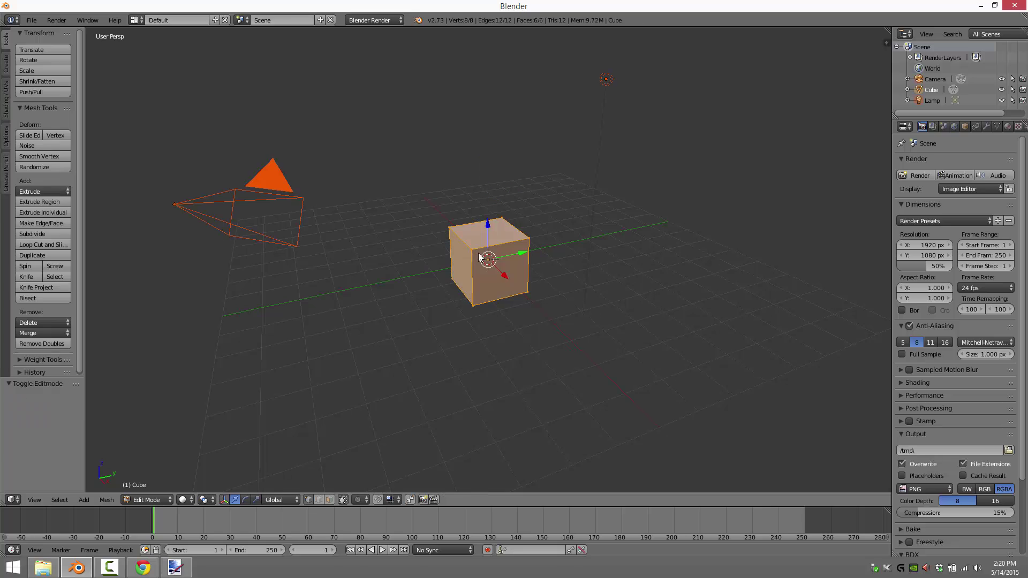
{"action": "left_click", "coordinate": [107, 500]}
{"action": "mouse_move", "coordinate": [126, 411]}
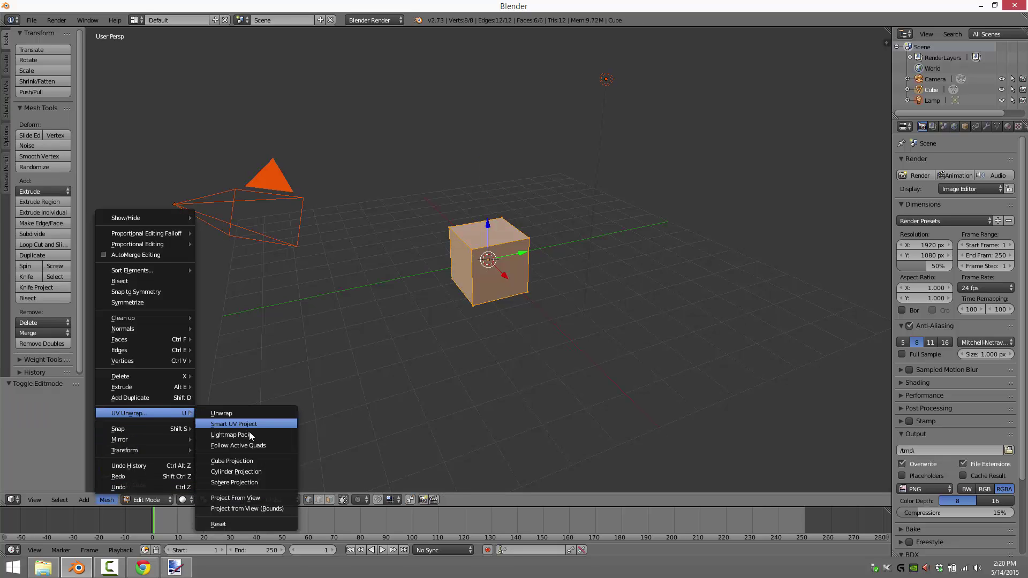
{"action": "left_click", "coordinate": [236, 457]}
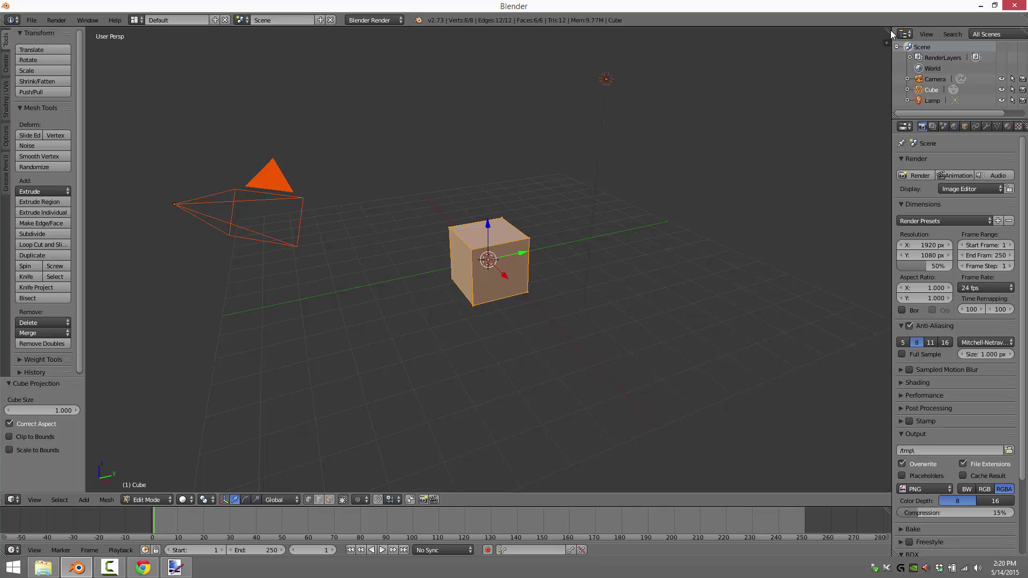
{"action": "left_click_drag", "start_coordinate": [888, 40], "coordinate": [585, 250]}
Switch the right view to the UV/Image Editor and select all faces to show the UV layout.
{"action": "left_click", "coordinate": [578, 499]}
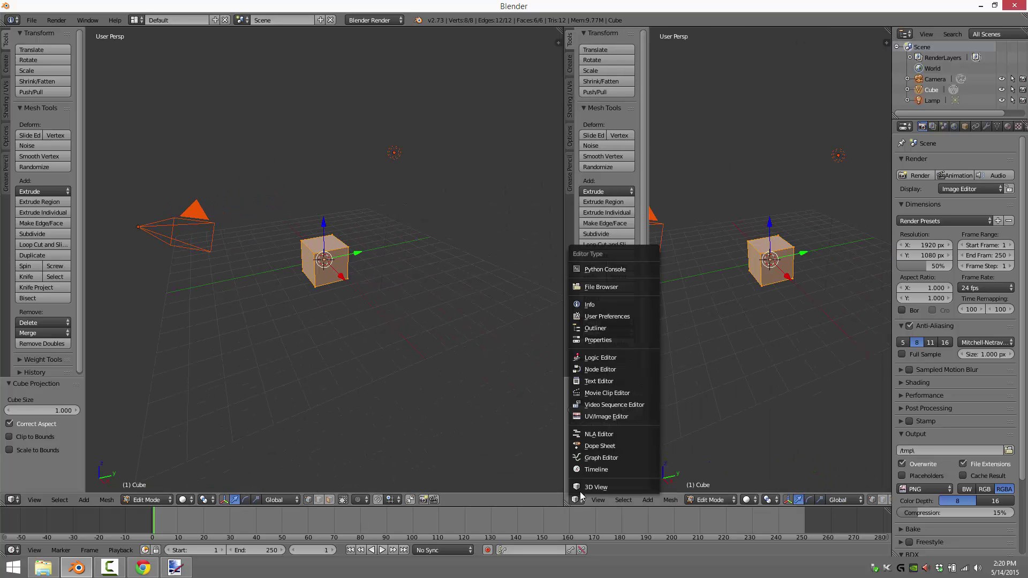
{"action": "left_click", "coordinate": [601, 415]}
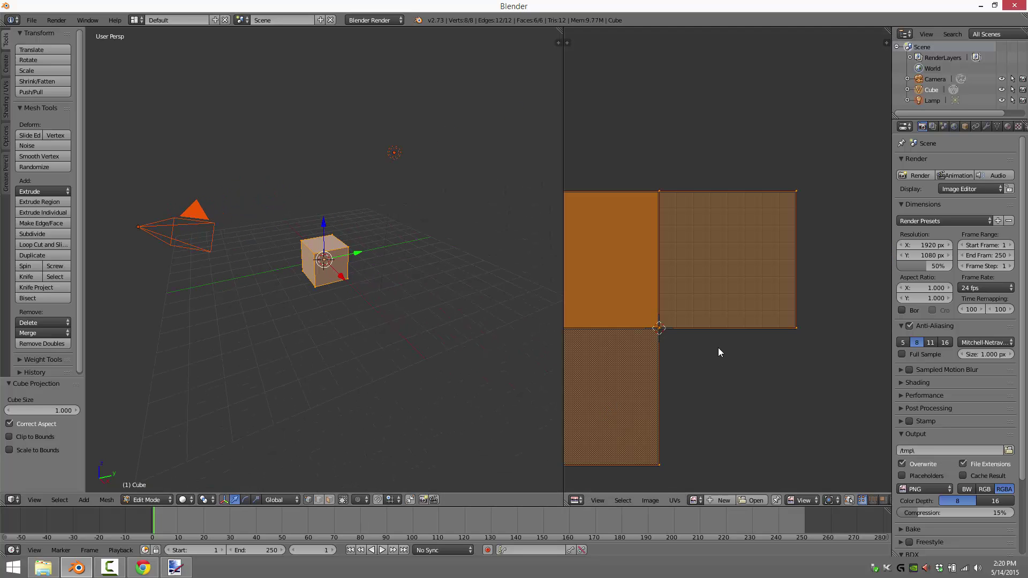
{"action": "scroll", "coordinate": [718, 348], "scroll_direction": "down", "scroll_amount": 3}
{"action": "key", "text": "a"}
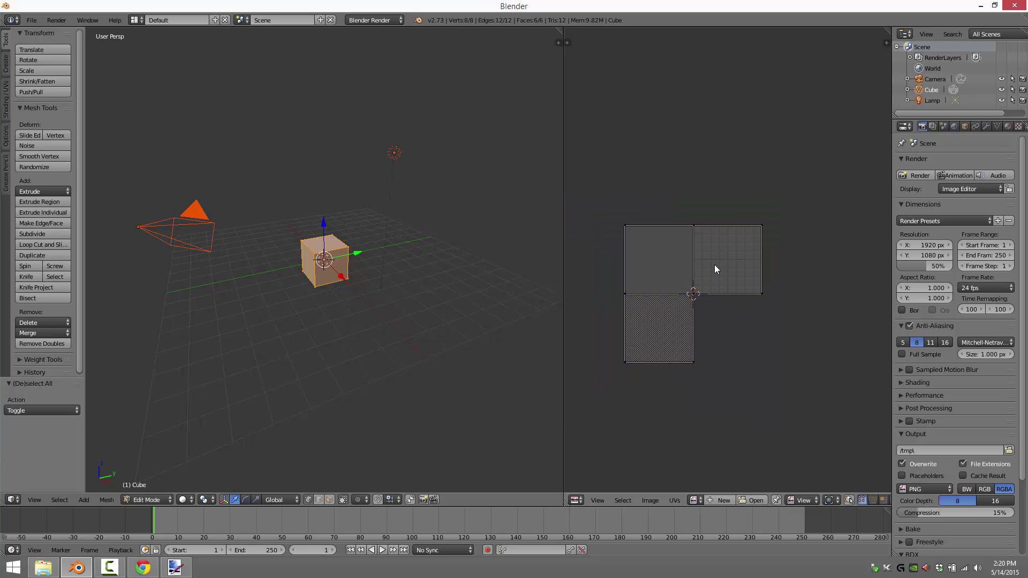
{"action": "key", "text": "a"}
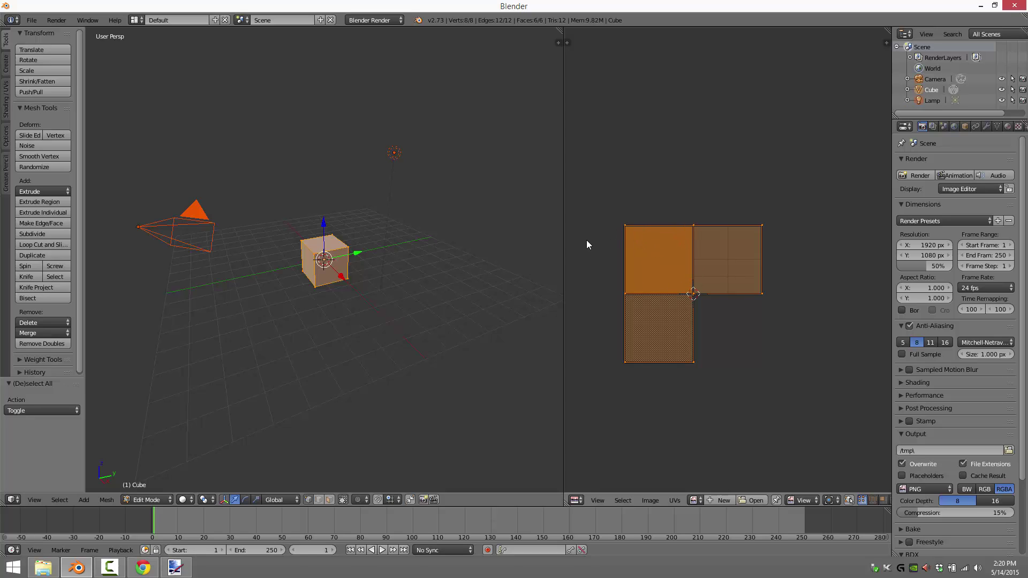
Drag the top-left UV vertex outward, stretching the adjoining faces.
{"action": "right_click", "coordinate": [625, 225]}
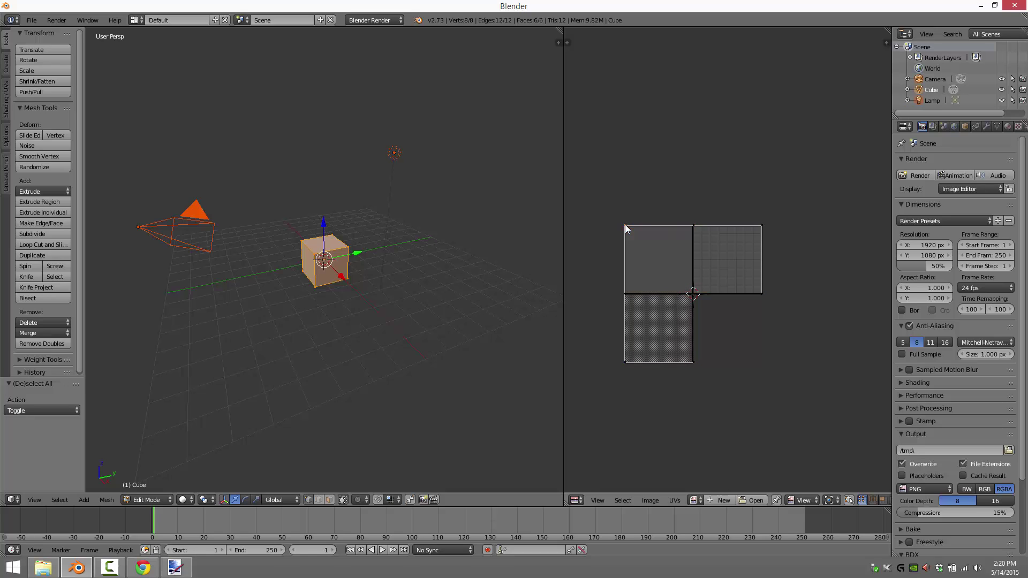
{"action": "key", "text": "g"}
{"action": "left_click", "coordinate": [755, 321]}
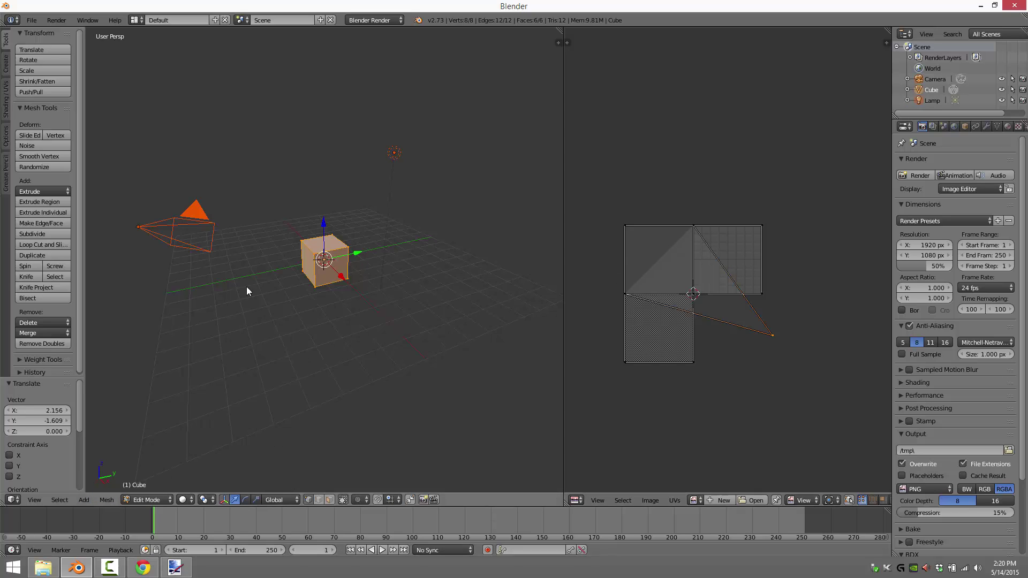
Re-unwrap the cube with Mesh > UV Unwrap > Smart UV Project at Angle Limit 66.
{"action": "left_click", "coordinate": [104, 500]}
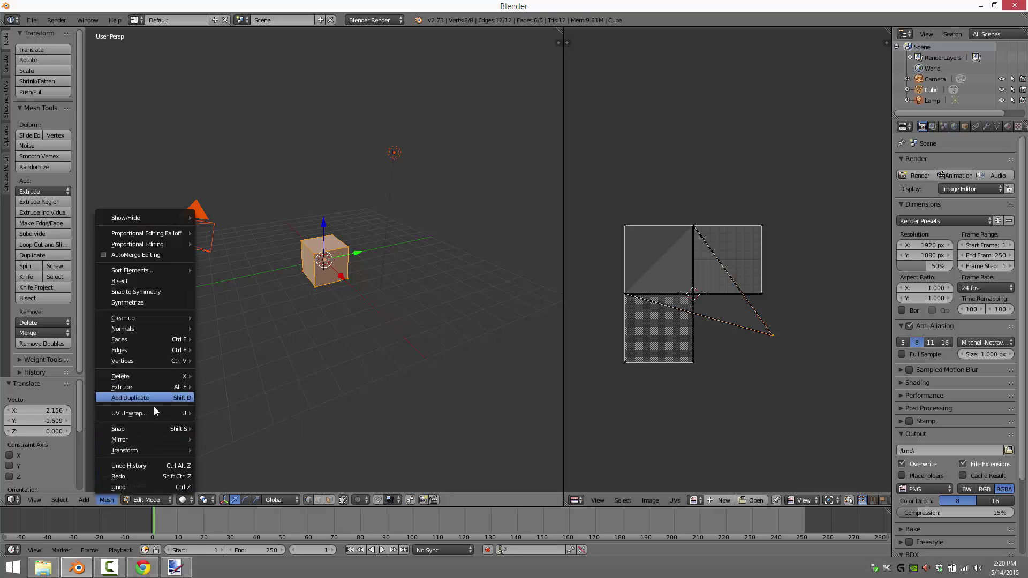
{"action": "mouse_move", "coordinate": [154, 412]}
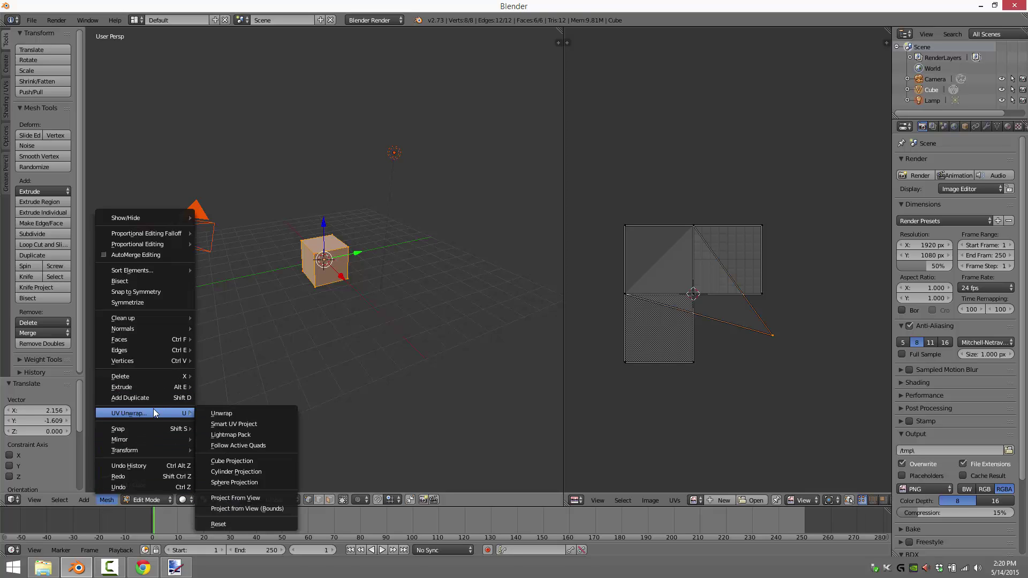
{"action": "left_click", "coordinate": [228, 423]}
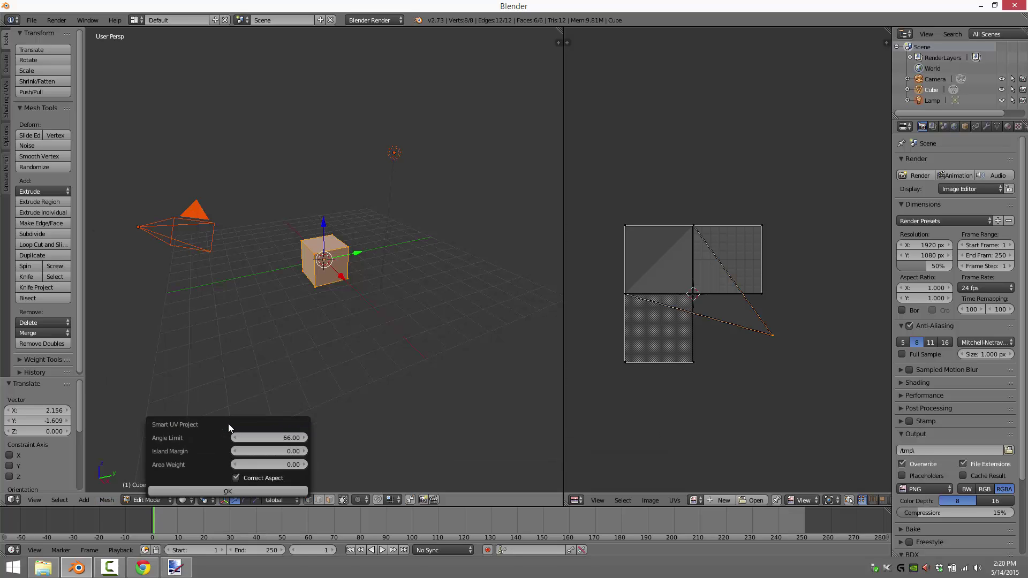
{"action": "left_click", "coordinate": [228, 492]}
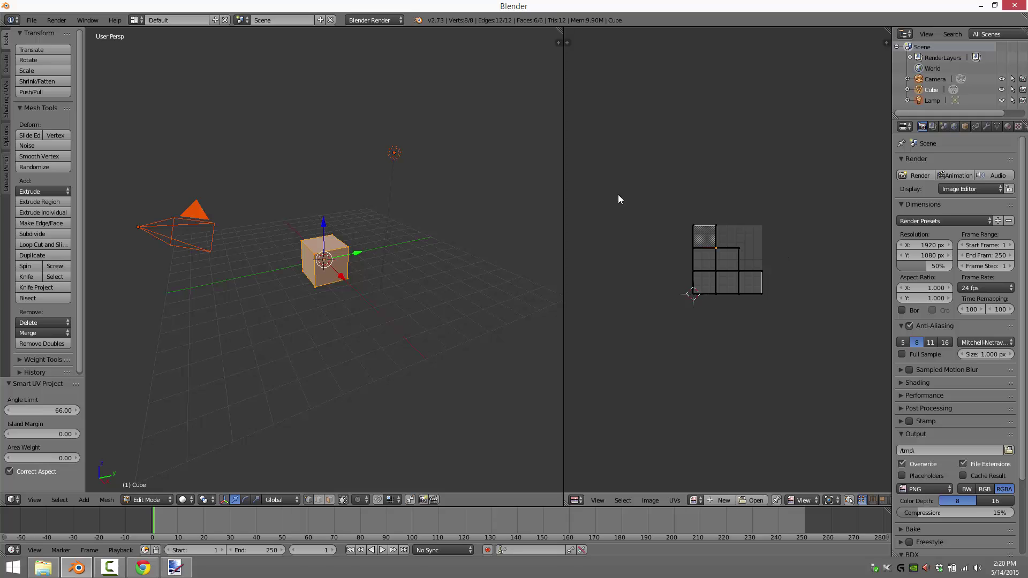
Reopen die.blend from File > Open Recent.
{"action": "left_click", "coordinate": [32, 20]}
{"action": "mouse_move", "coordinate": [66, 54]}
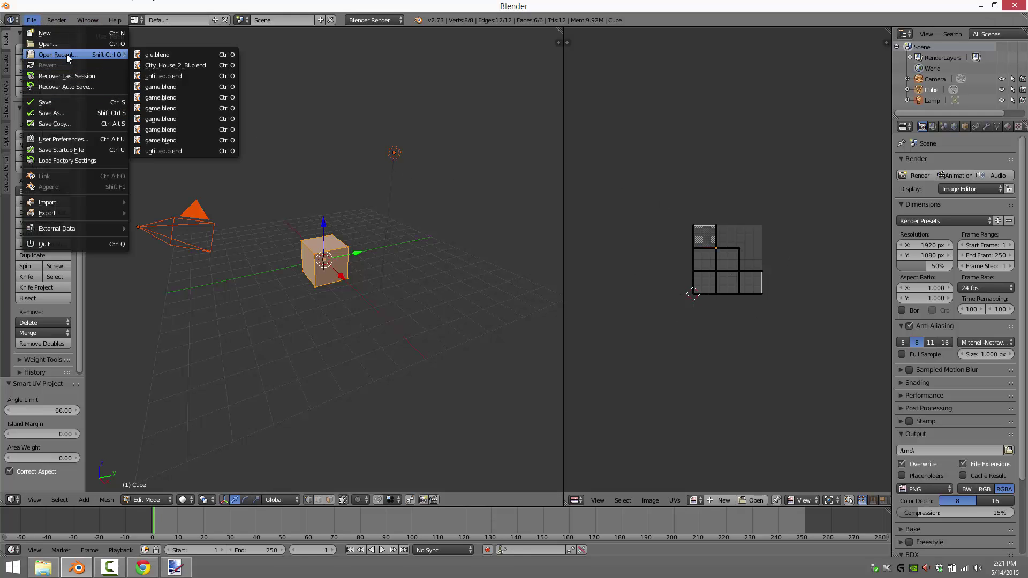
{"action": "left_click", "coordinate": [140, 53]}
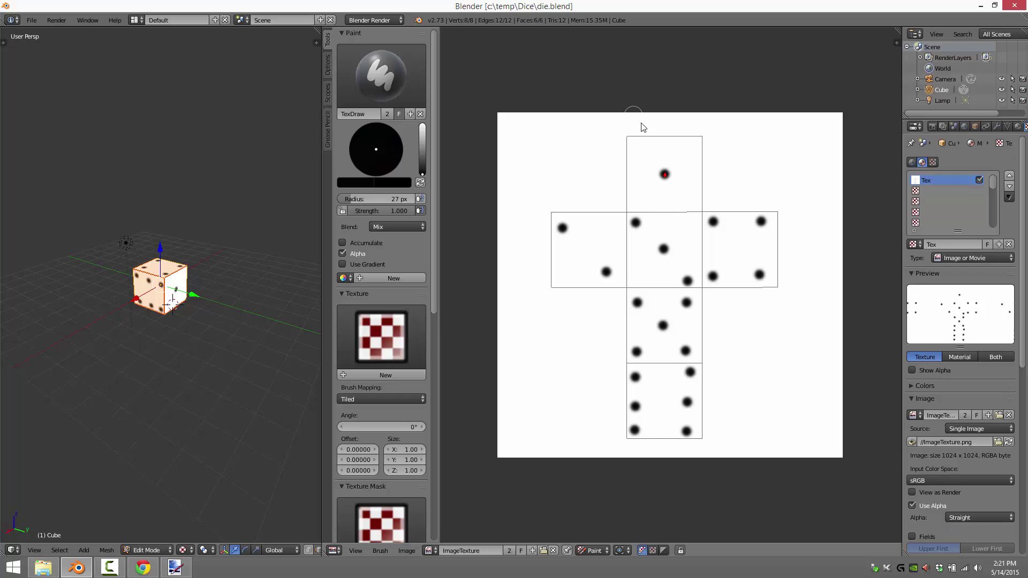
Turn Draw Texture Paint UVs off and back on in the Image Editor's View menu.
{"action": "left_click", "coordinate": [355, 551]}
{"action": "left_click", "coordinate": [356, 551]}
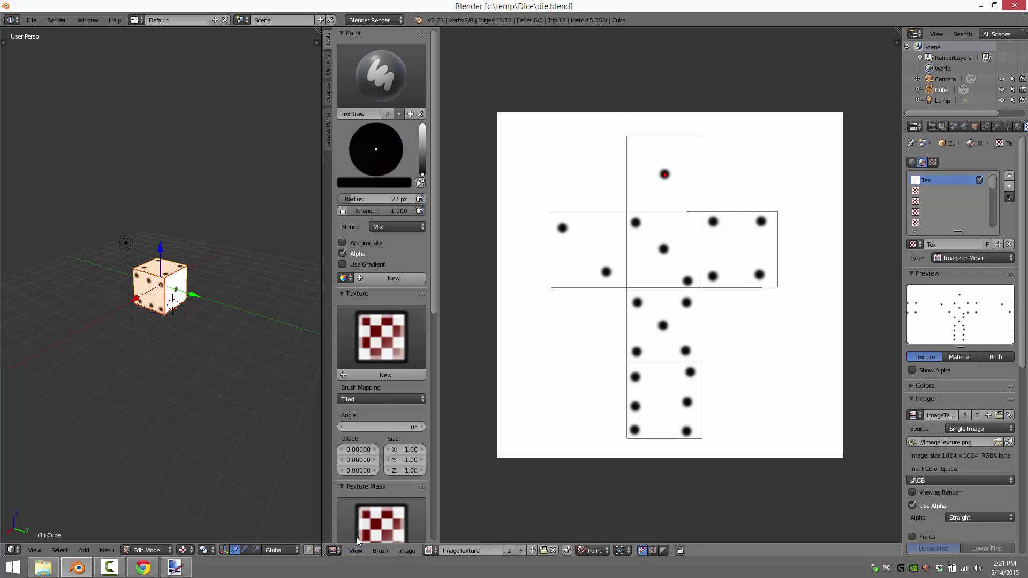
{"action": "left_click", "coordinate": [354, 549]}
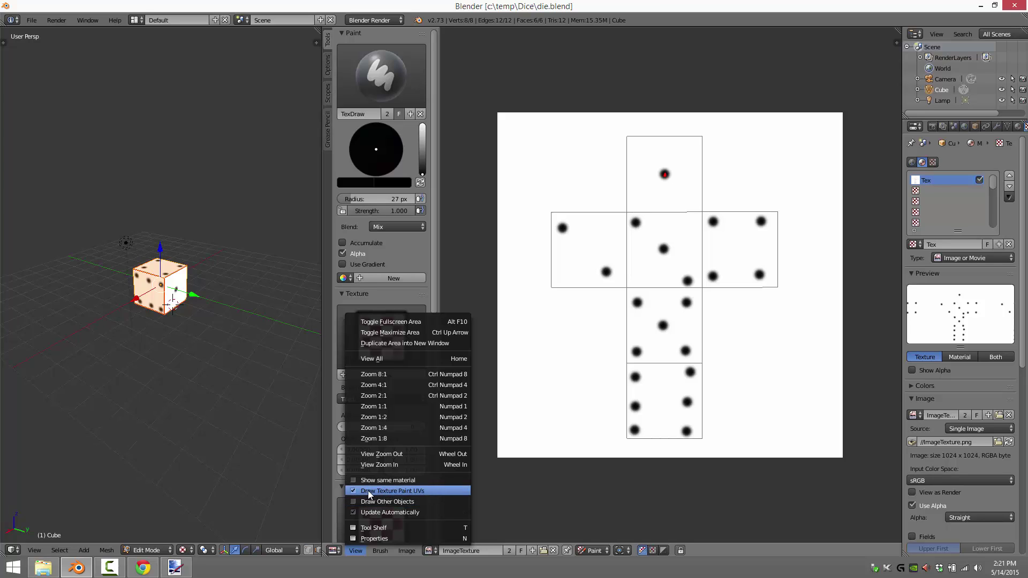
{"action": "left_click", "coordinate": [412, 493]}
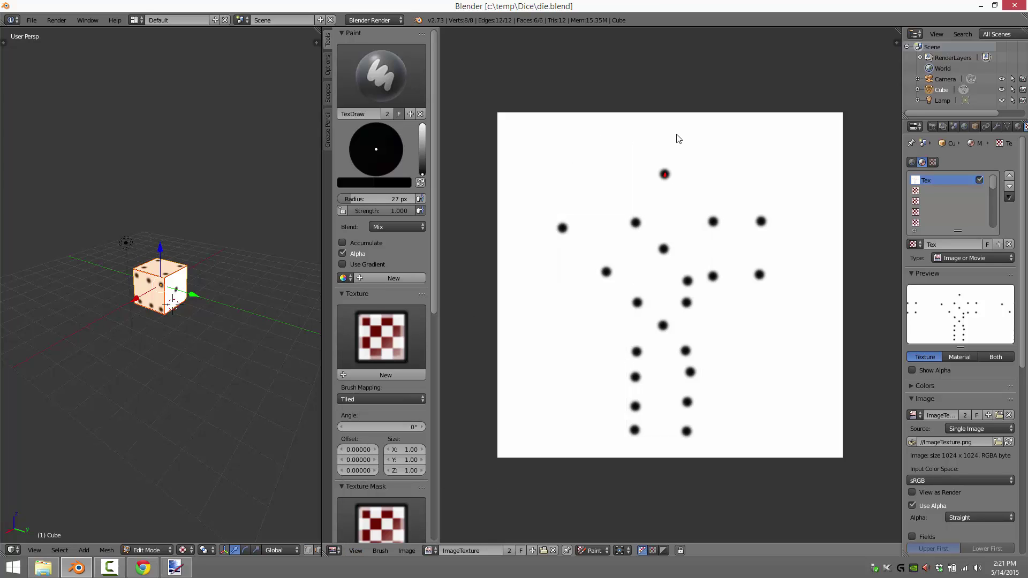
{"action": "left_click", "coordinate": [356, 550]}
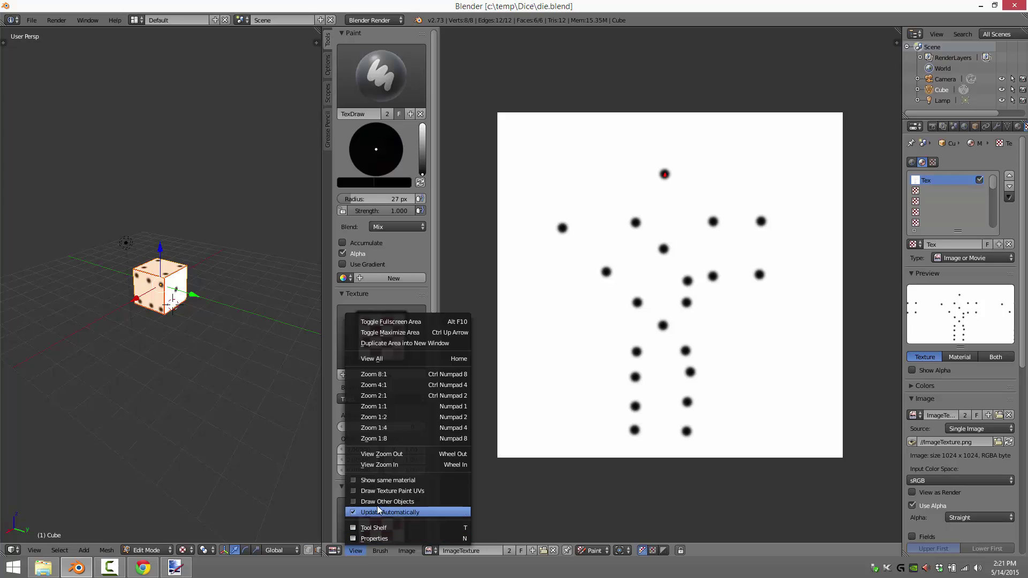
{"action": "left_click", "coordinate": [390, 491]}
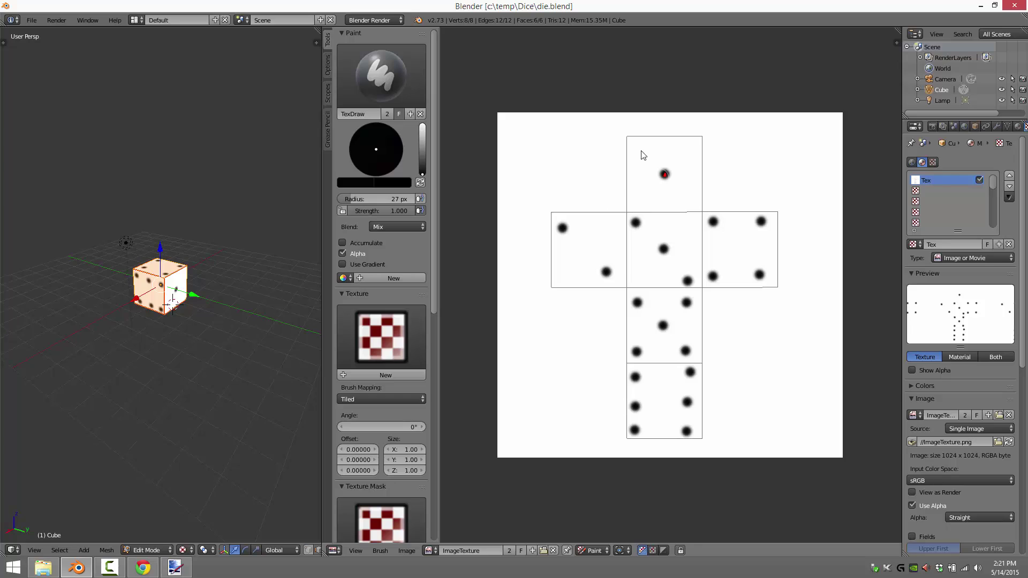
Look through the Image menu, then open the image editor's Mode dropdown.
{"action": "left_click", "coordinate": [407, 551]}
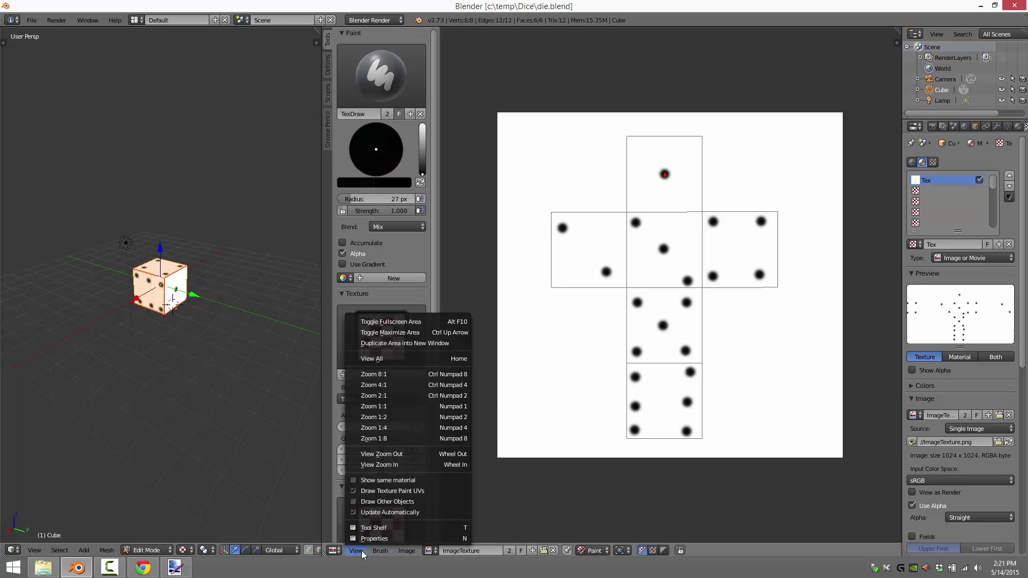
{"action": "mouse_move", "coordinate": [379, 553]}
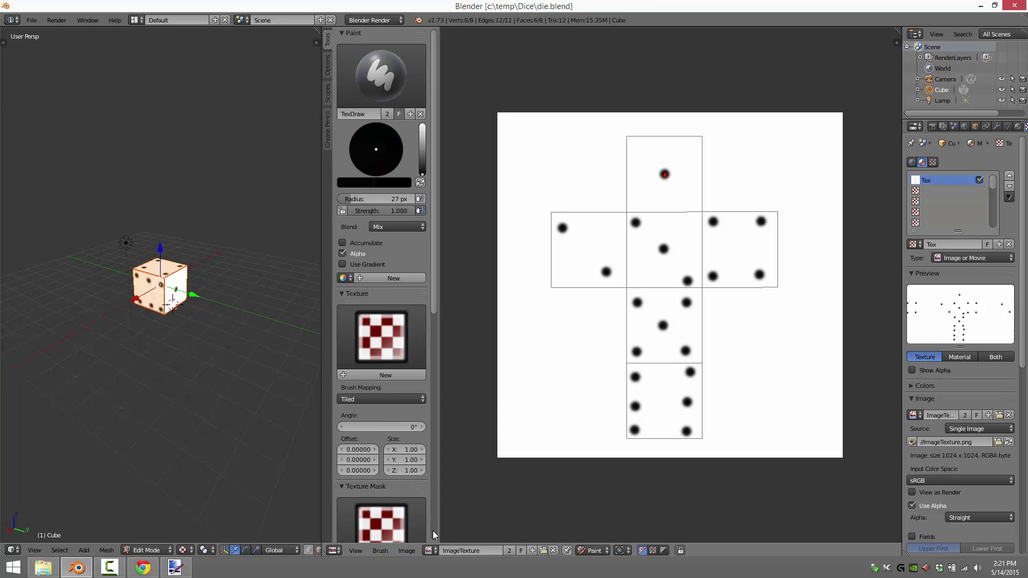
{"action": "left_click", "coordinate": [600, 551]}
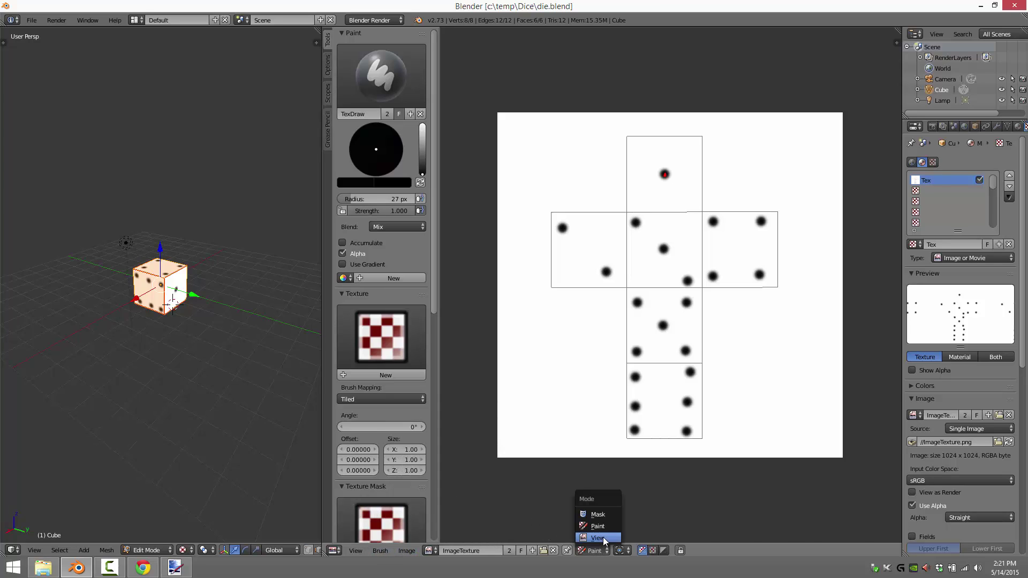
Switch the editor to View mode and export the UV layout as DIEUVLAYOUT.png.
{"action": "left_click", "coordinate": [598, 538]}
{"action": "left_click", "coordinate": [431, 552]}
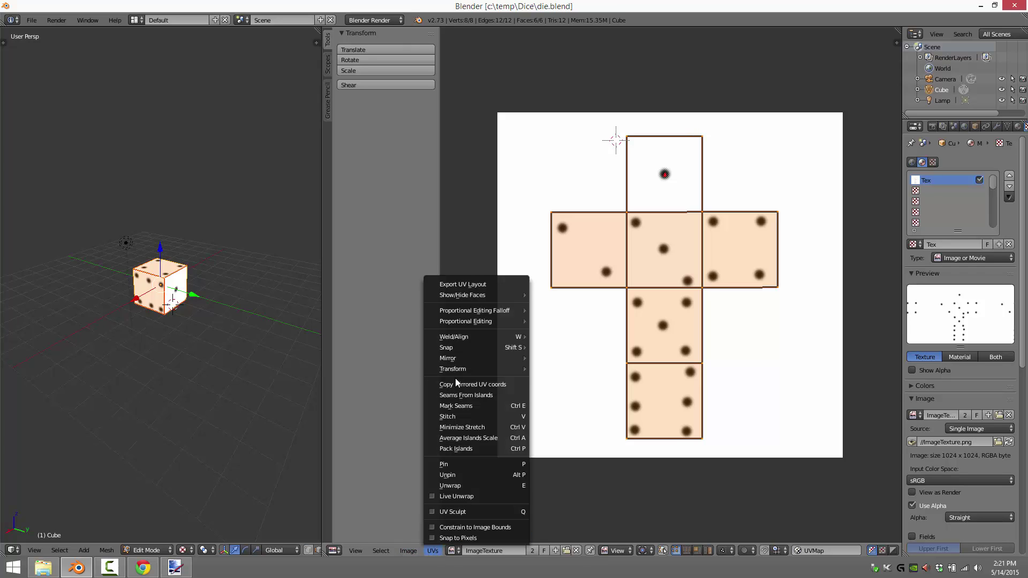
{"action": "left_click", "coordinate": [461, 284]}
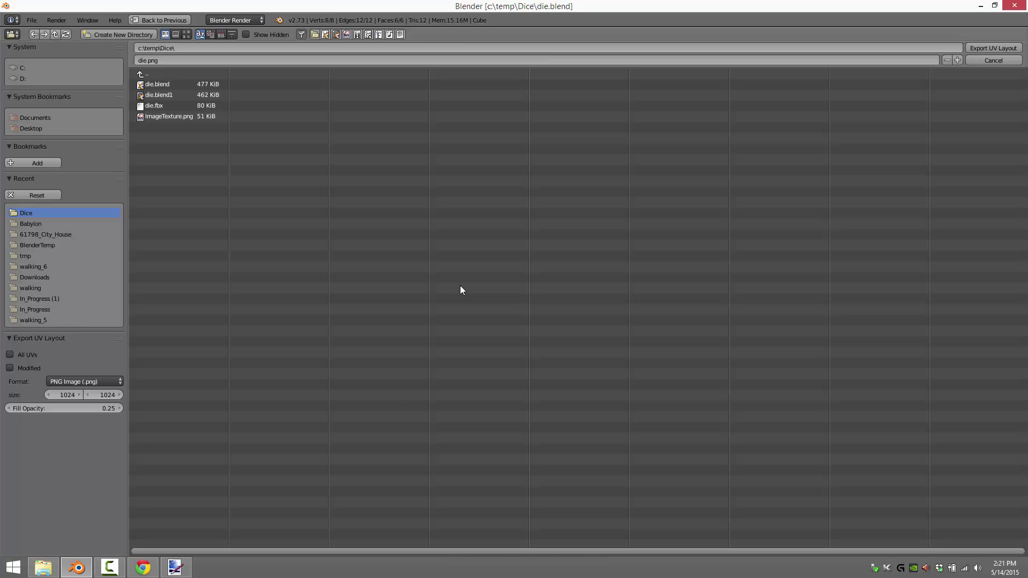
{"action": "left_click", "coordinate": [165, 60]}
{"action": "type", "text": "DIEUVLAYOUT"}
{"action": "key", "text": "Return"}
{"action": "left_click", "coordinate": [988, 51]}
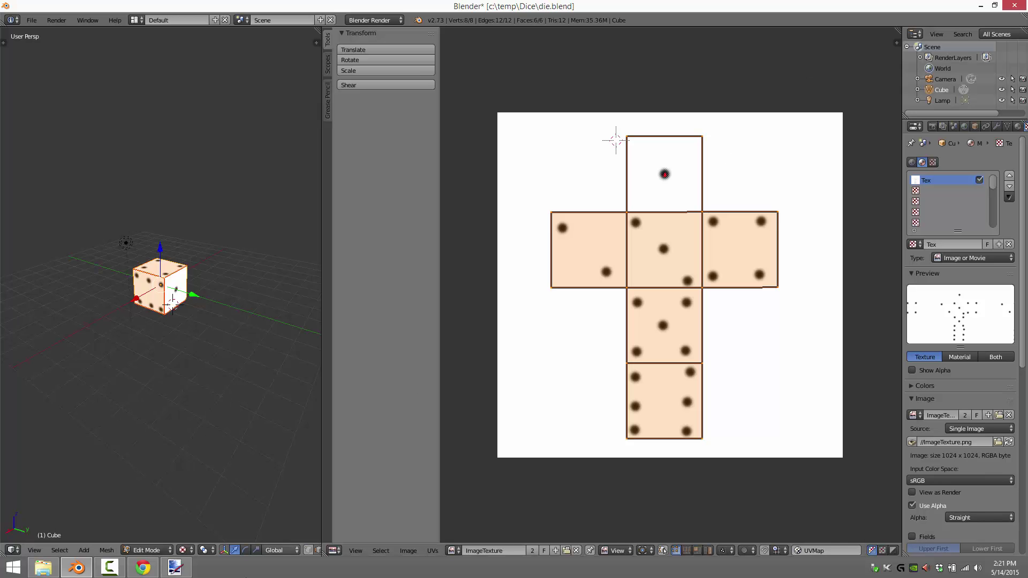
In paint.net, zoom out on ImageTexture.png and add a new empty Layer 2.
{"action": "left_click", "coordinate": [188, 570]}
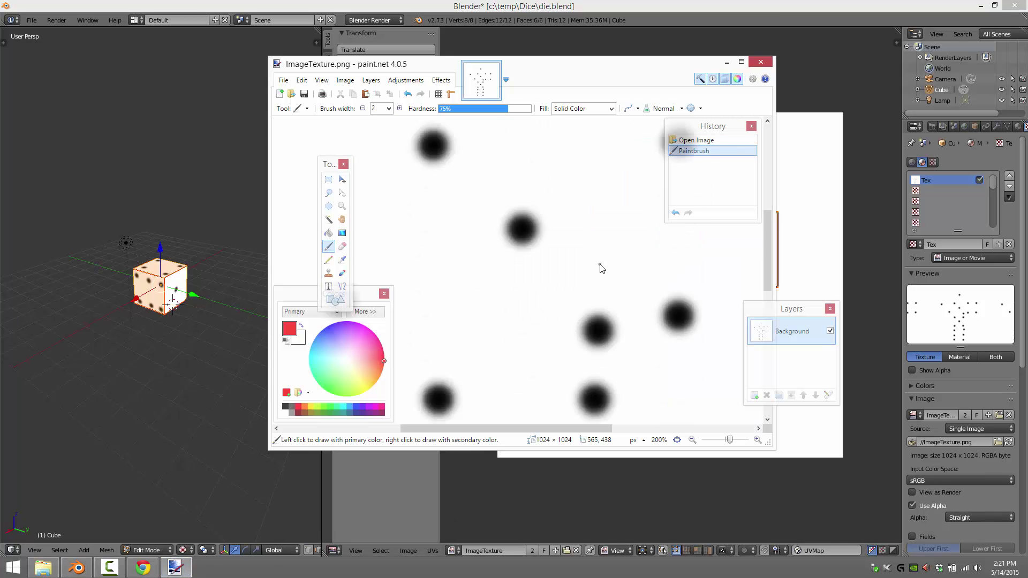
{"action": "scroll", "coordinate": [600, 268], "scroll_direction": "down", "scroll_amount": 5}
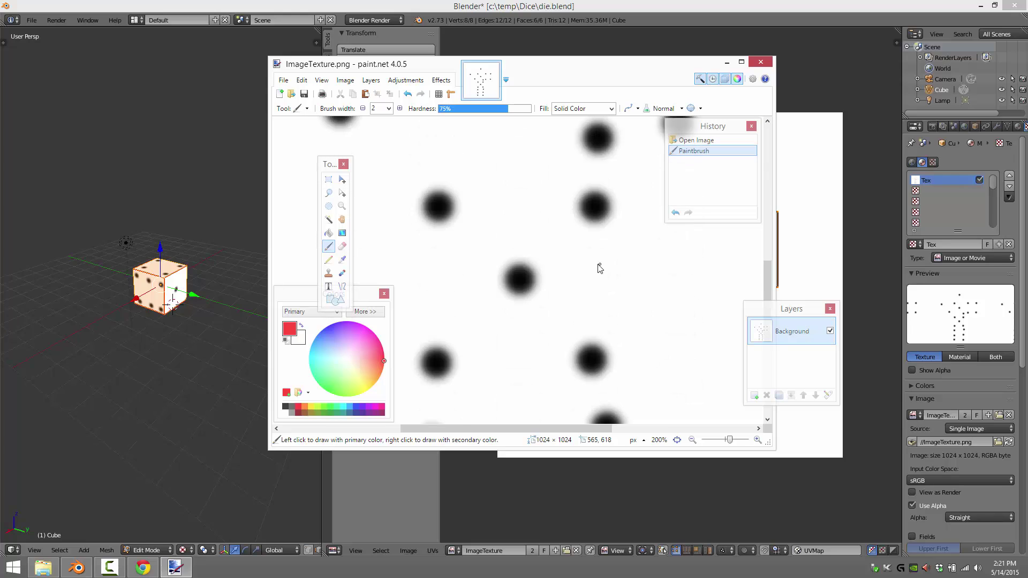
{"action": "left_click", "coordinate": [342, 206]}
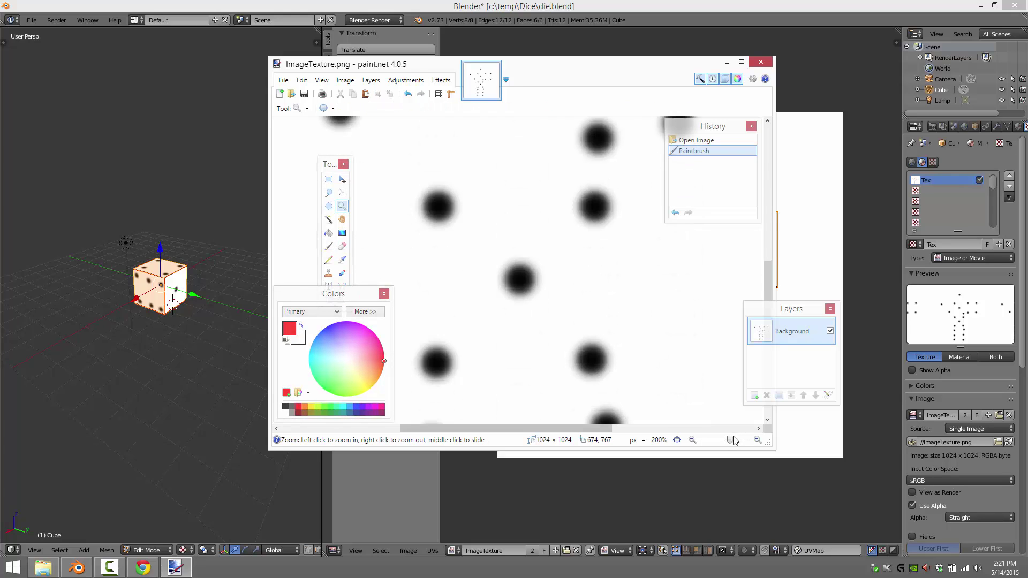
{"action": "left_click_drag", "start_coordinate": [730, 439], "coordinate": [719, 440]}
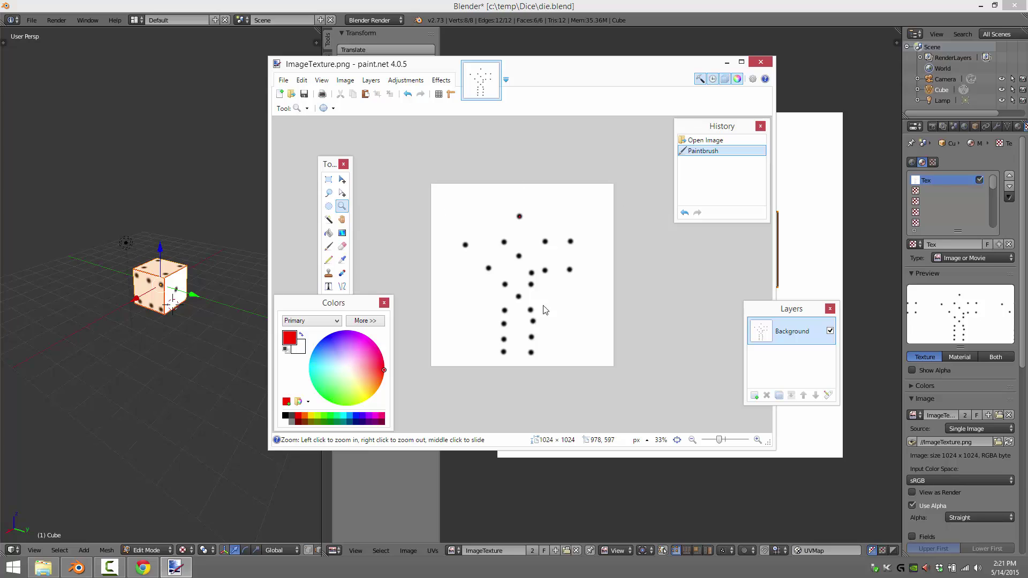
{"action": "left_click", "coordinate": [754, 395]}
Open the Layers > Import From File dialog.
{"action": "left_click", "coordinate": [345, 80]}
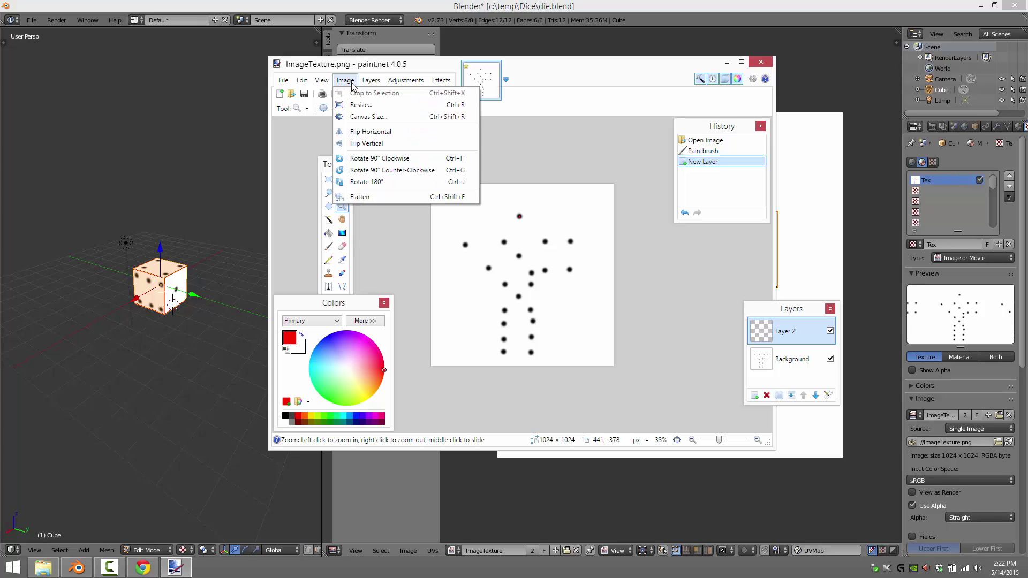
{"action": "mouse_move", "coordinate": [277, 84]}
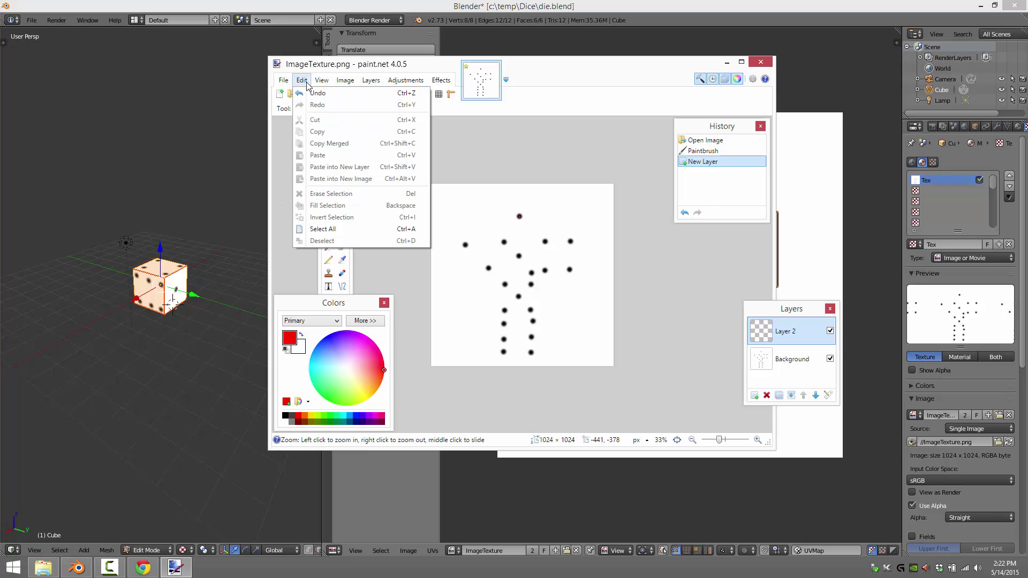
{"action": "mouse_move", "coordinate": [343, 80]}
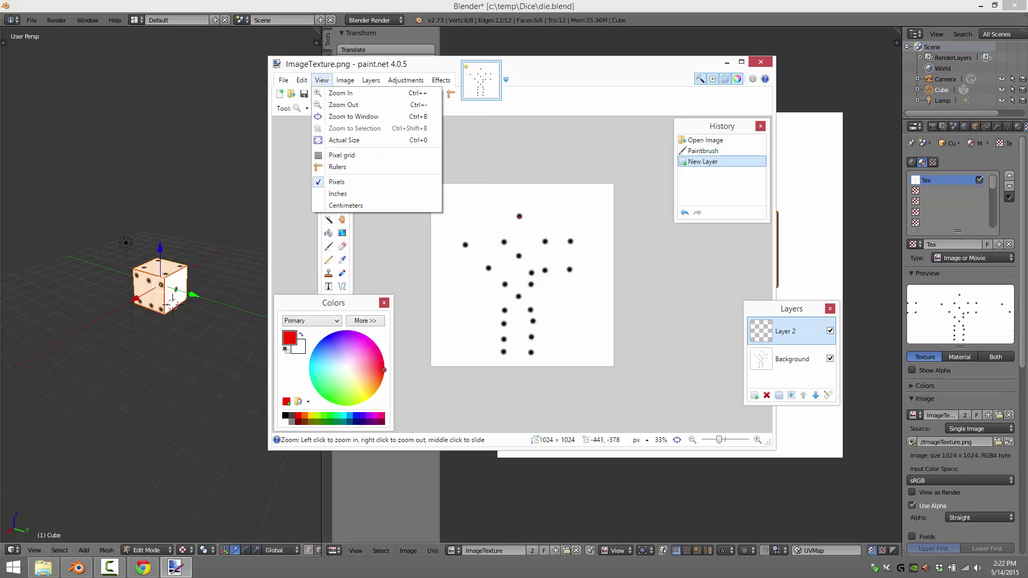
{"action": "left_click", "coordinate": [321, 80]}
{"action": "left_click", "coordinate": [371, 81]}
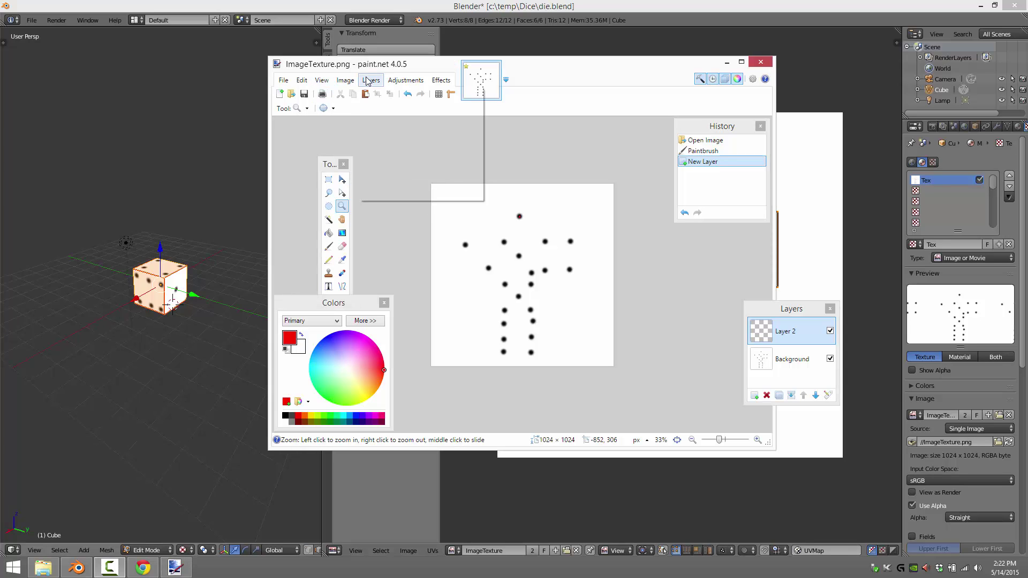
{"action": "left_click", "coordinate": [390, 142]}
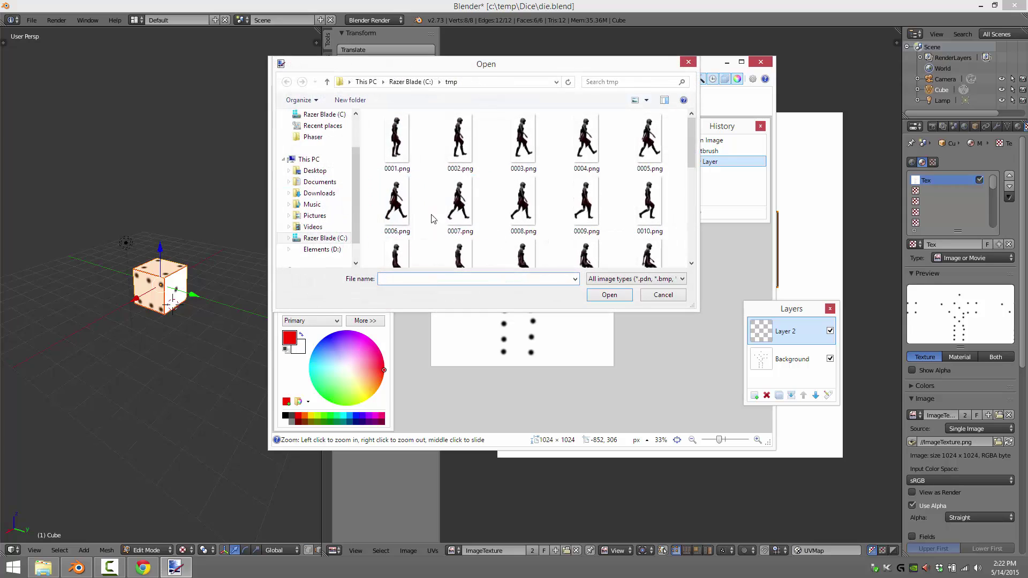
Import DIEUVLAYOUT.png from C:\temp\Dice as a new layer.
{"action": "left_click", "coordinate": [335, 240]}
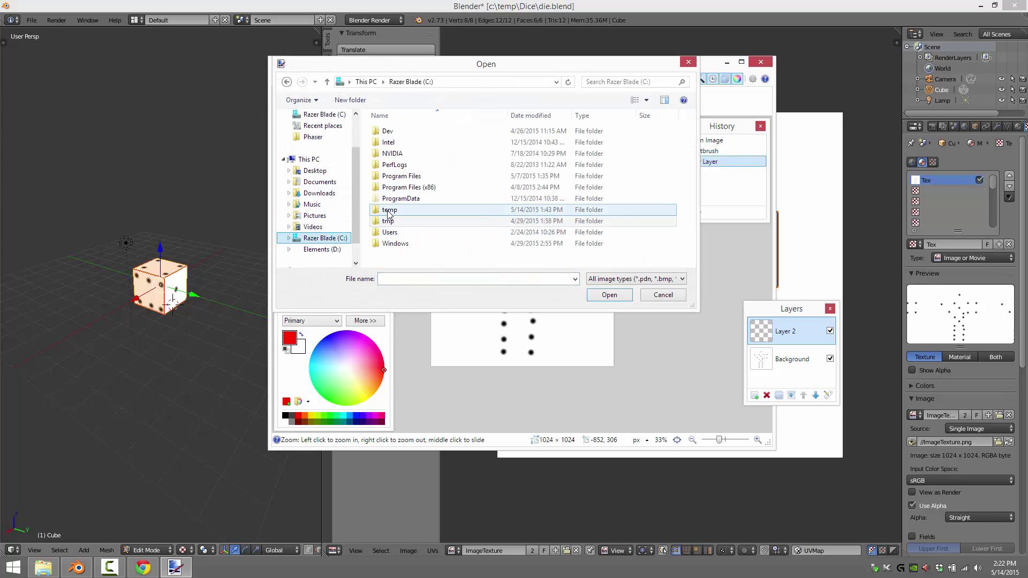
{"action": "double_click", "coordinate": [391, 209]}
{"action": "scroll", "coordinate": [509, 220], "scroll_direction": "down", "scroll_amount": 3}
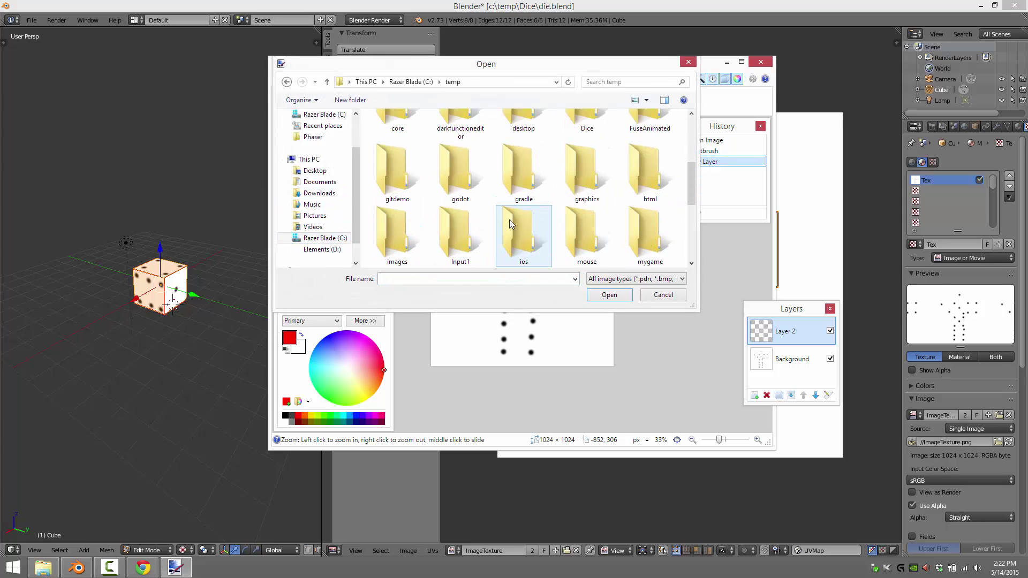
{"action": "double_click", "coordinate": [586, 118]}
{"action": "double_click", "coordinate": [400, 140]}
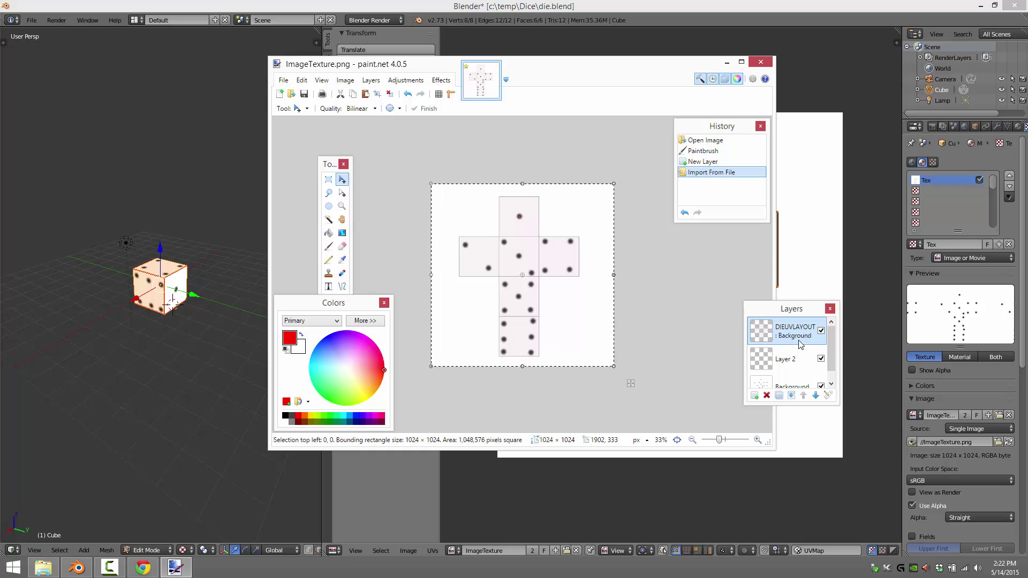
Hide and reshow the DIEUVLAYOUT layer to compare, then return to Blender.
{"action": "left_click", "coordinate": [822, 331]}
{"action": "left_click", "coordinate": [822, 330]}
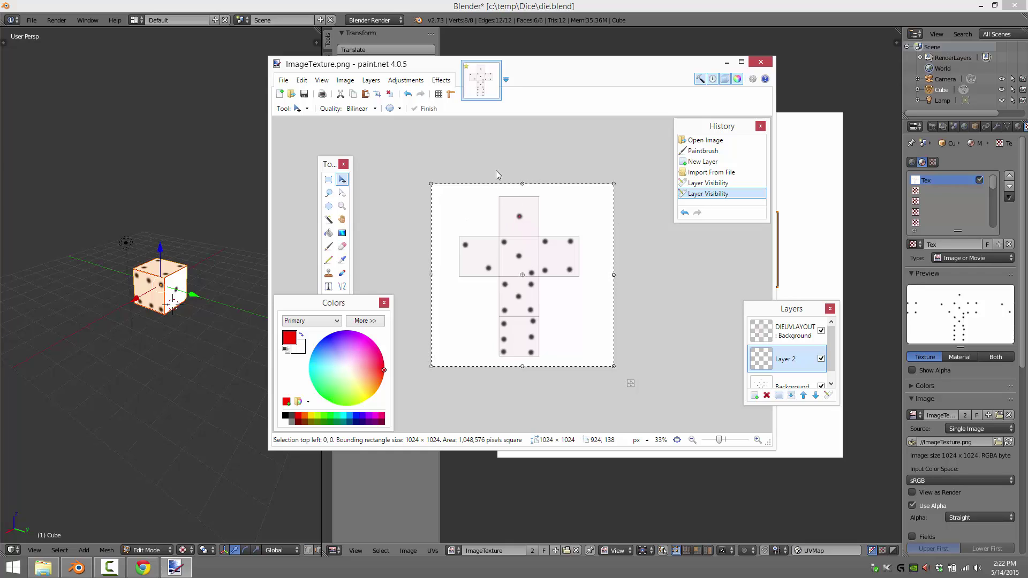
{"action": "left_click", "coordinate": [576, 12]}
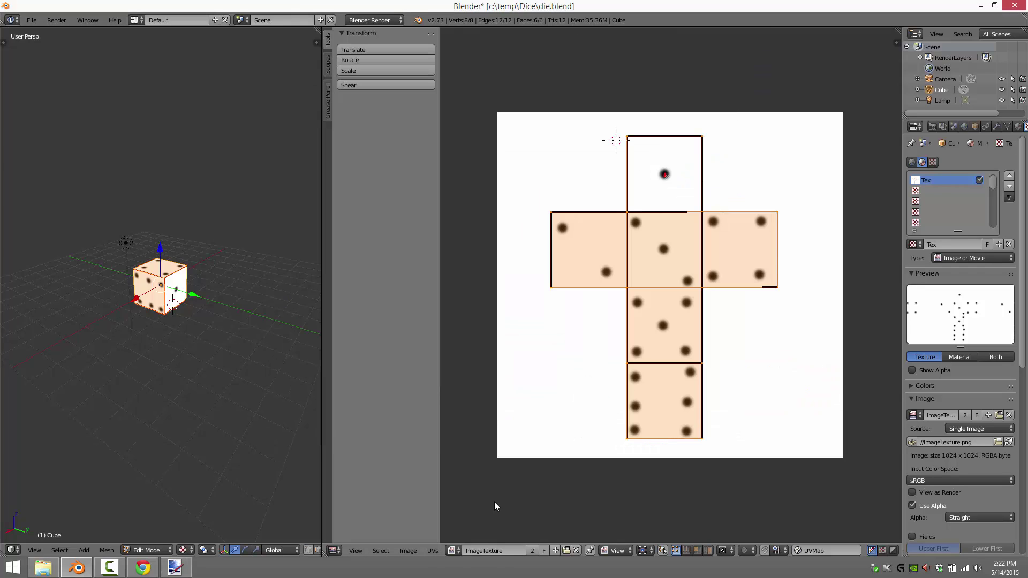
{"action": "left_click", "coordinate": [428, 551]}
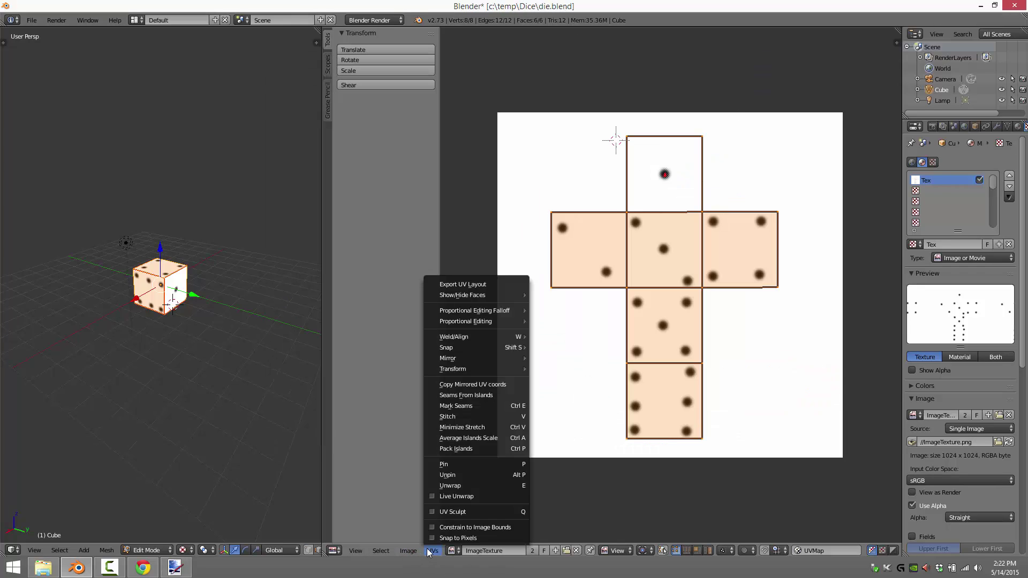
{"action": "left_click", "coordinate": [463, 284]}
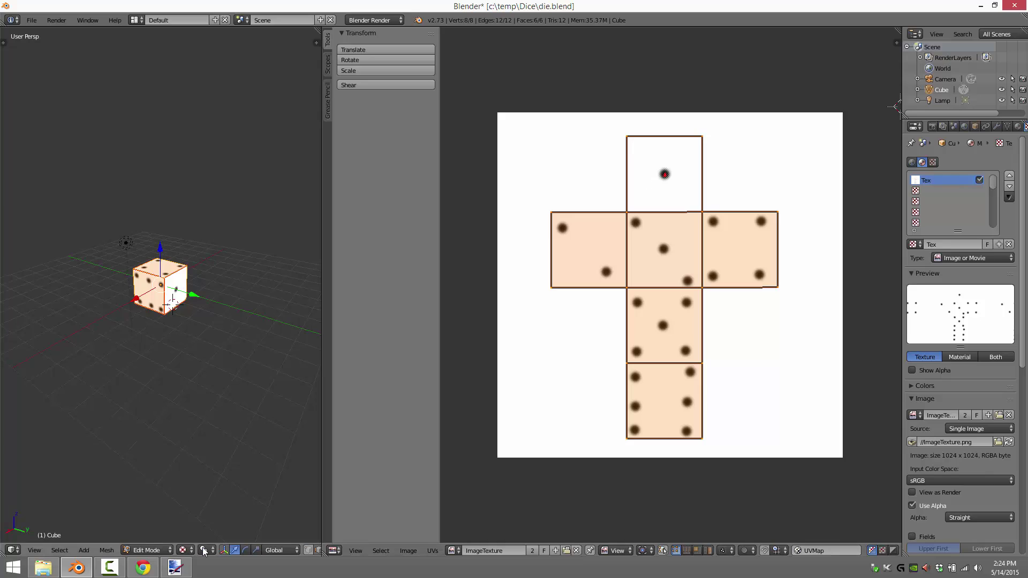
Search 'normal map' in a new Chrome window and preview Wikipedia's mesh comparison image.
{"action": "right_click", "coordinate": [149, 572]}
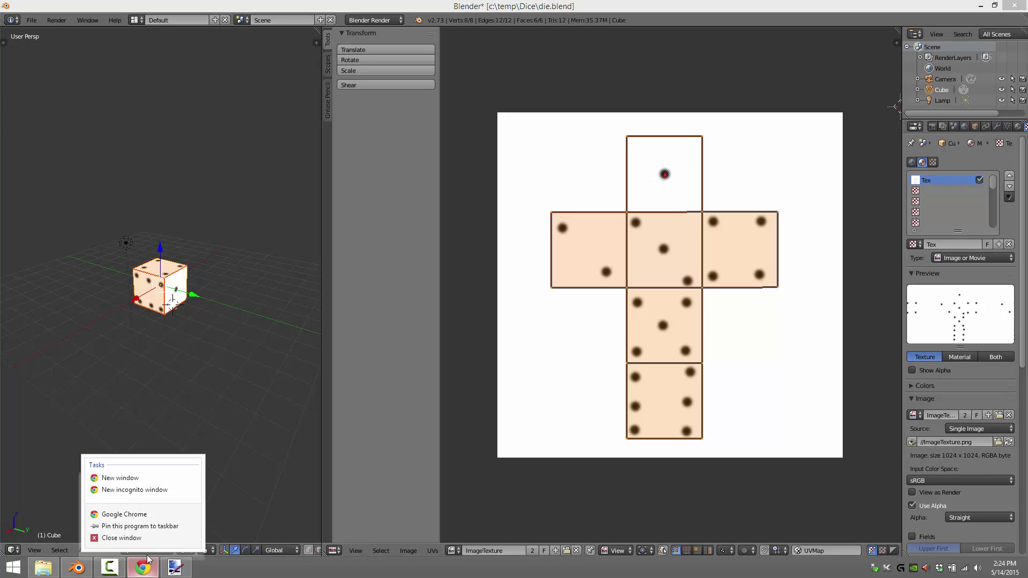
{"action": "left_click", "coordinate": [524, 449]}
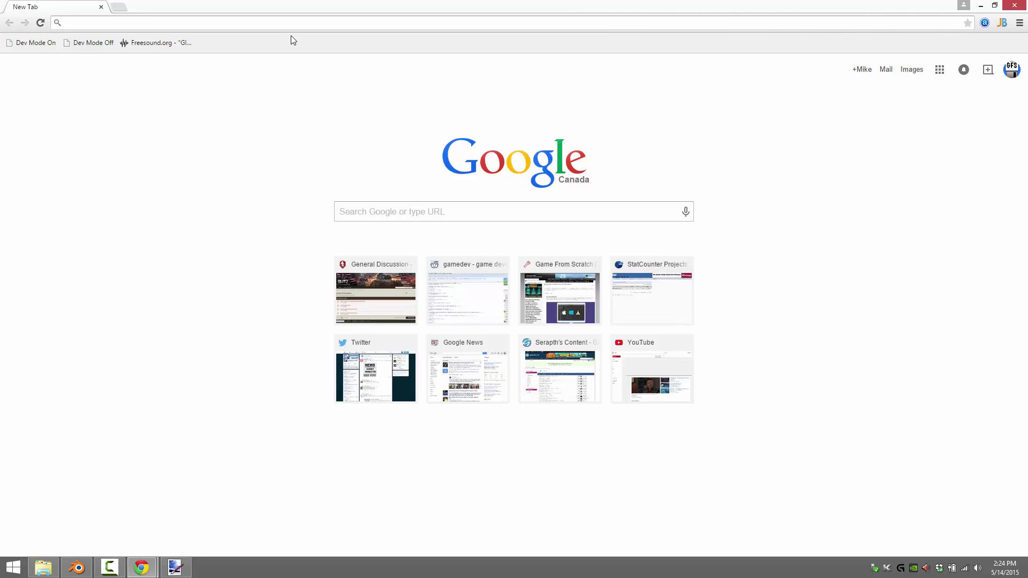
{"action": "type", "text": "normal map"}
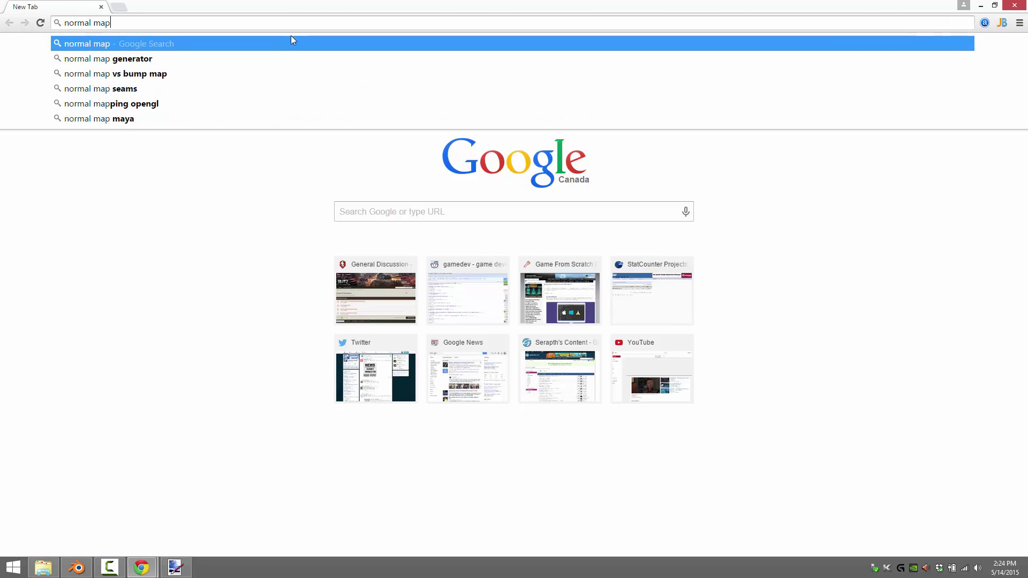
{"action": "key", "text": "Return"}
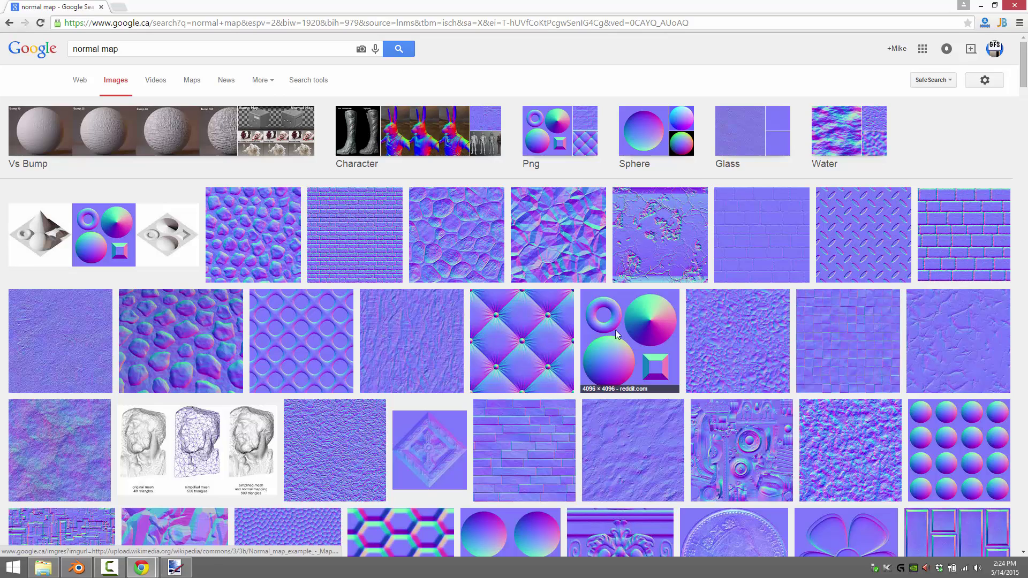
{"action": "left_click", "coordinate": [193, 441]}
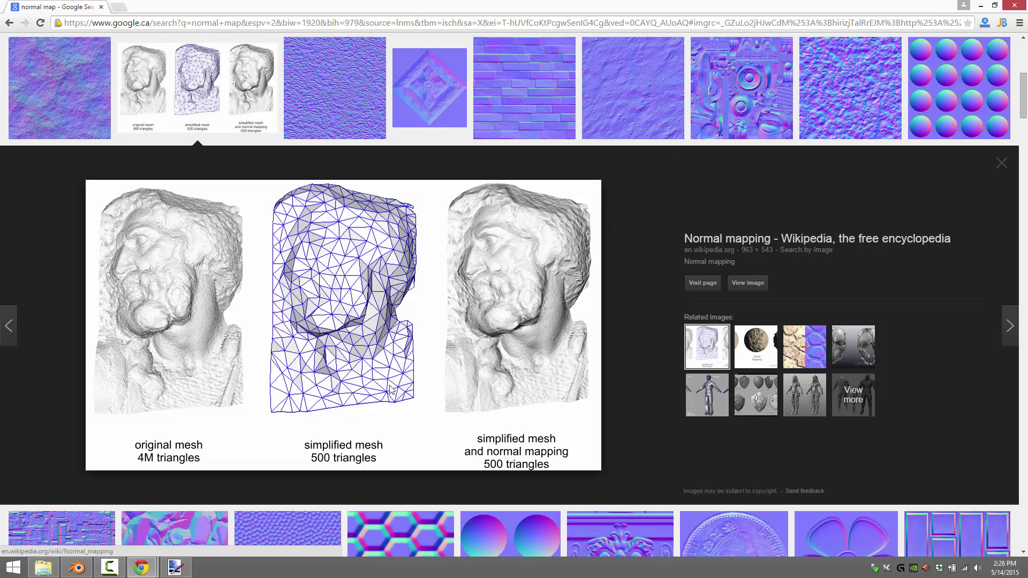
Scroll down the normal map image results, then bring Blender back to the front.
{"action": "scroll", "coordinate": [561, 226], "scroll_direction": "down", "scroll_amount": 3}
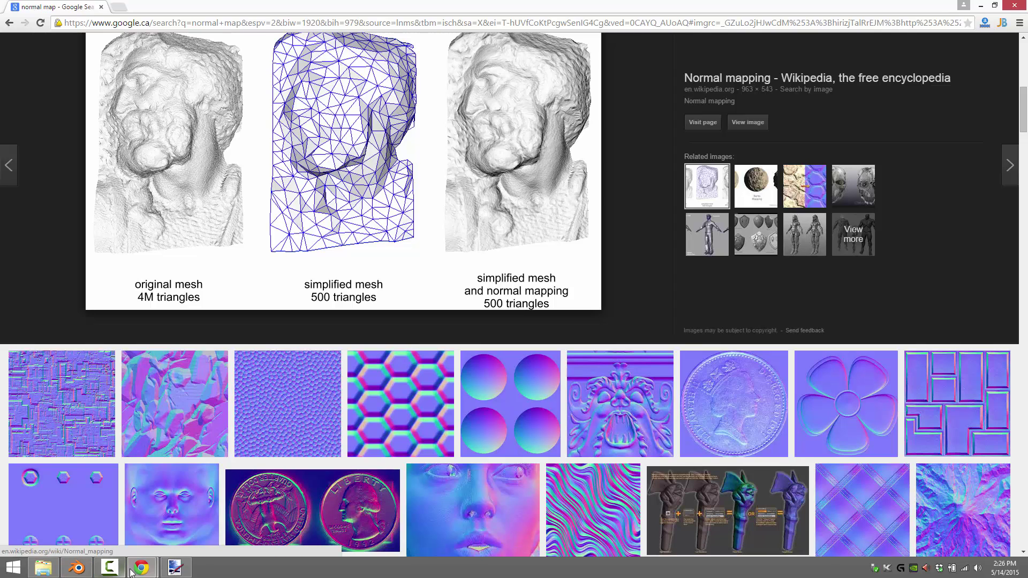
{"action": "left_click", "coordinate": [77, 567]}
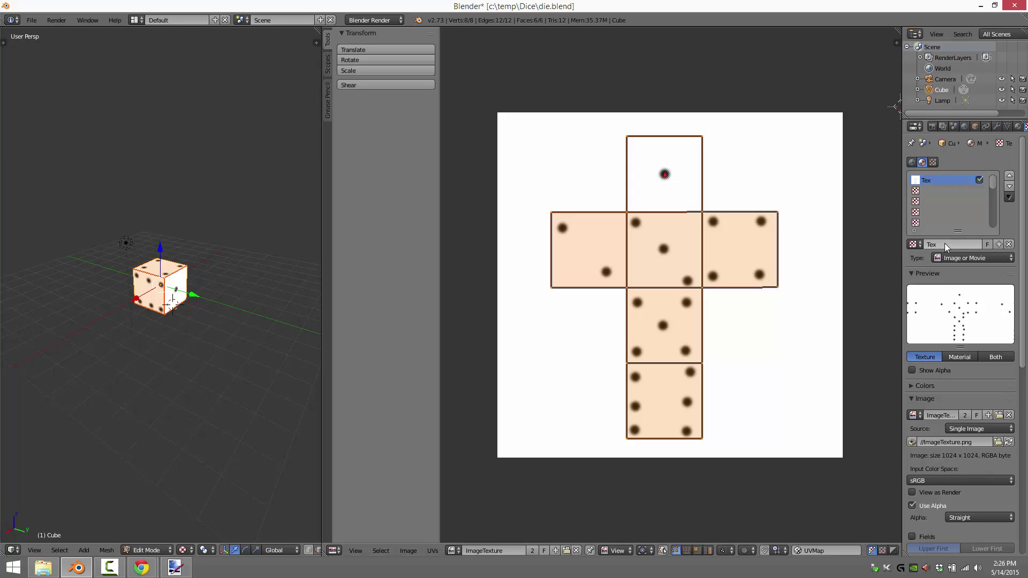
Widen the Properties panel and scroll the Texture properties down to Mapping and Influence.
{"action": "left_click_drag", "start_coordinate": [902, 211], "coordinate": [841, 214]}
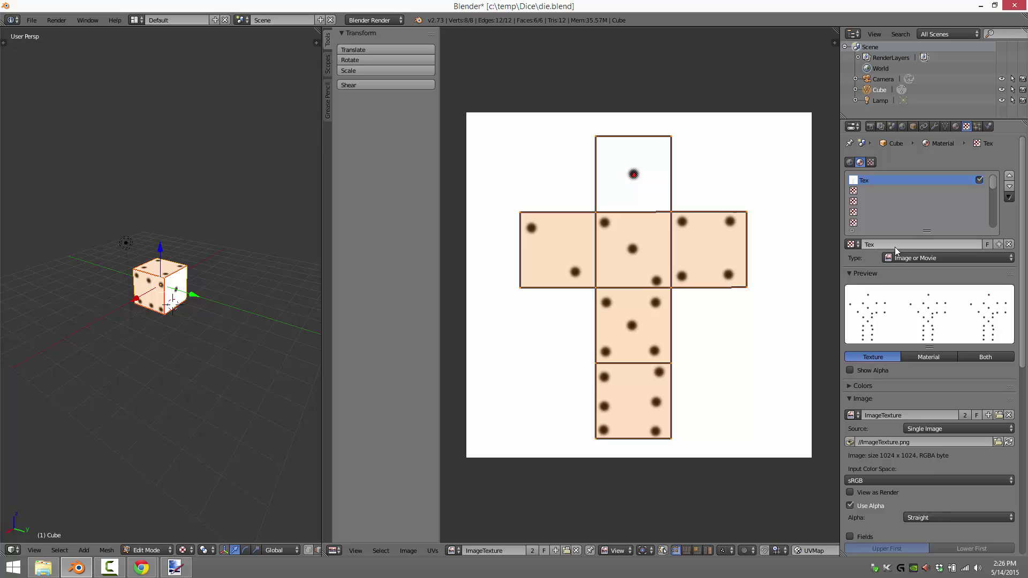
{"action": "scroll", "coordinate": [939, 404], "scroll_direction": "down", "scroll_amount": 10}
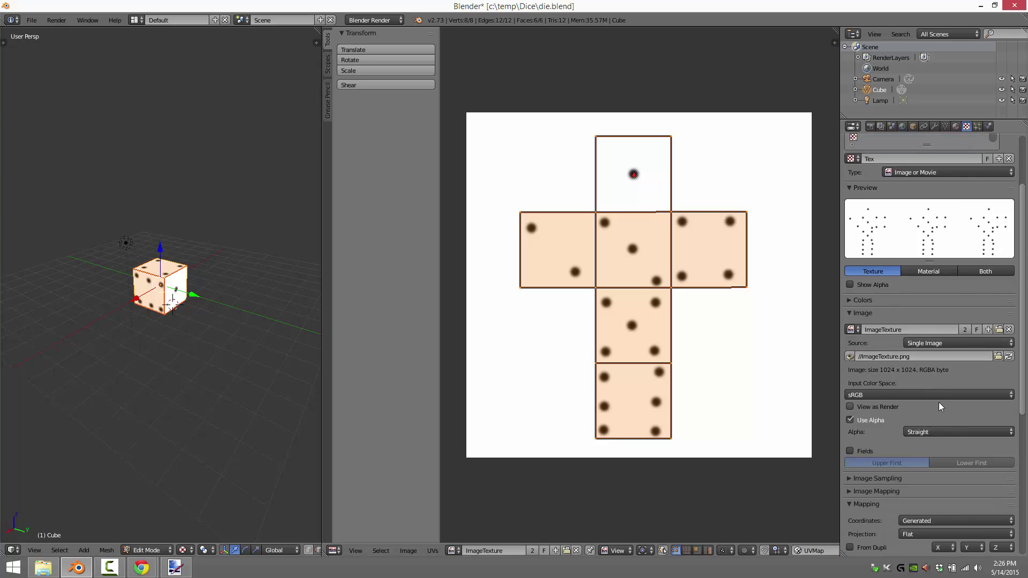
{"action": "scroll", "coordinate": [939, 406], "scroll_direction": "down", "scroll_amount": 6}
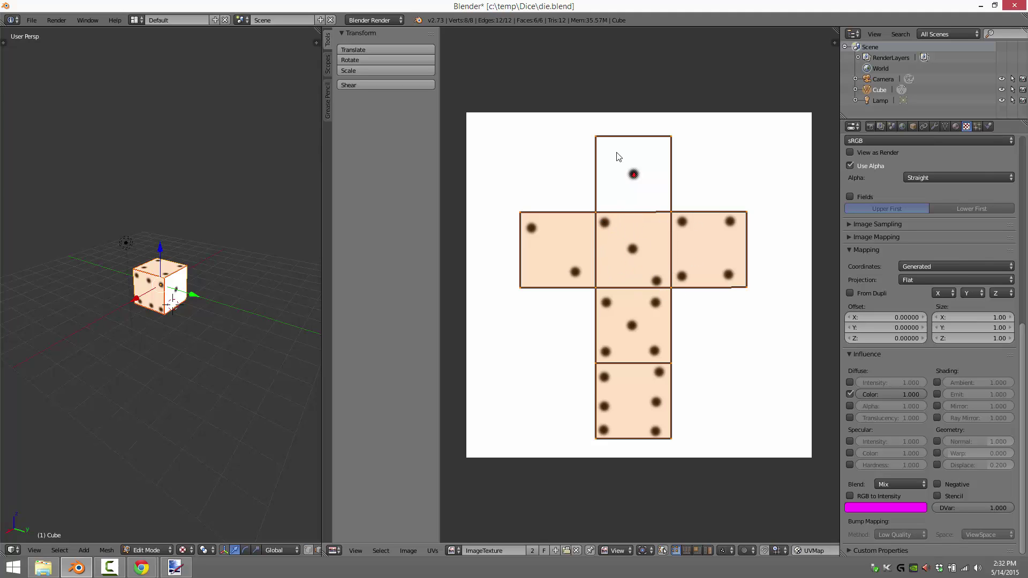
{"action": "right_click", "coordinate": [598, 141]}
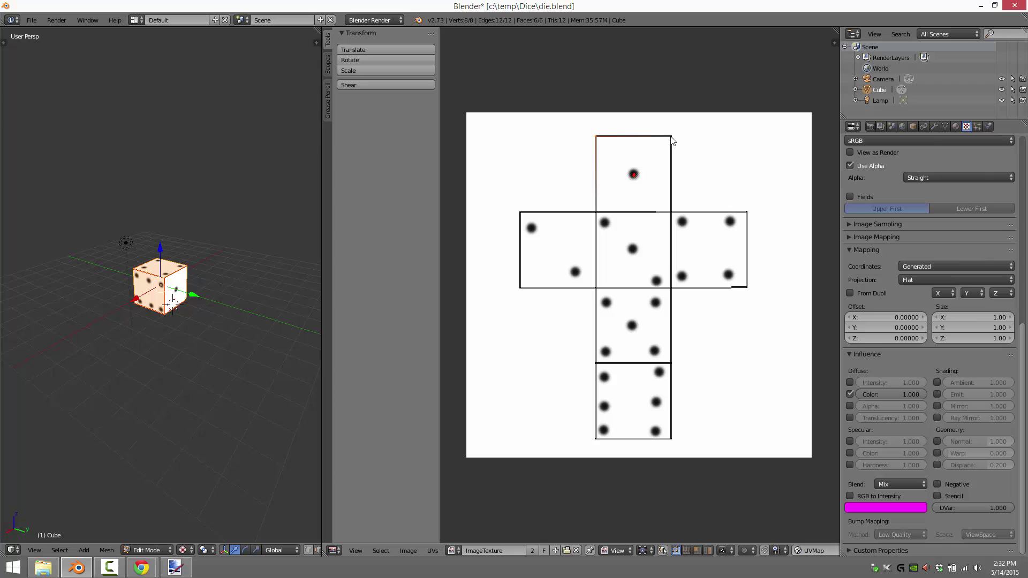
{"action": "right_click", "coordinate": [672, 137], "text": "shift"}
{"action": "key", "text": "g"}
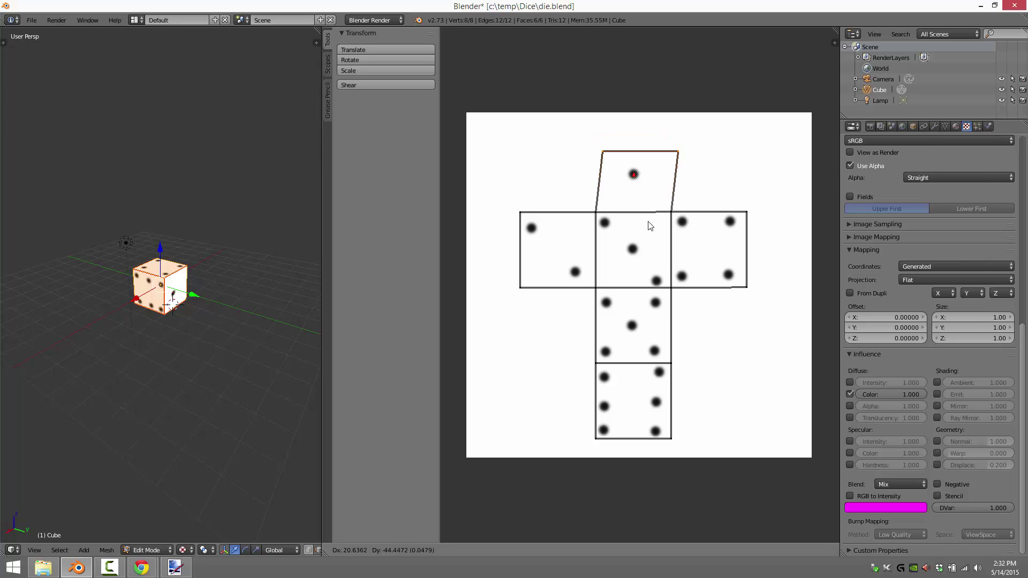
{"action": "left_click", "coordinate": [637, 316]}
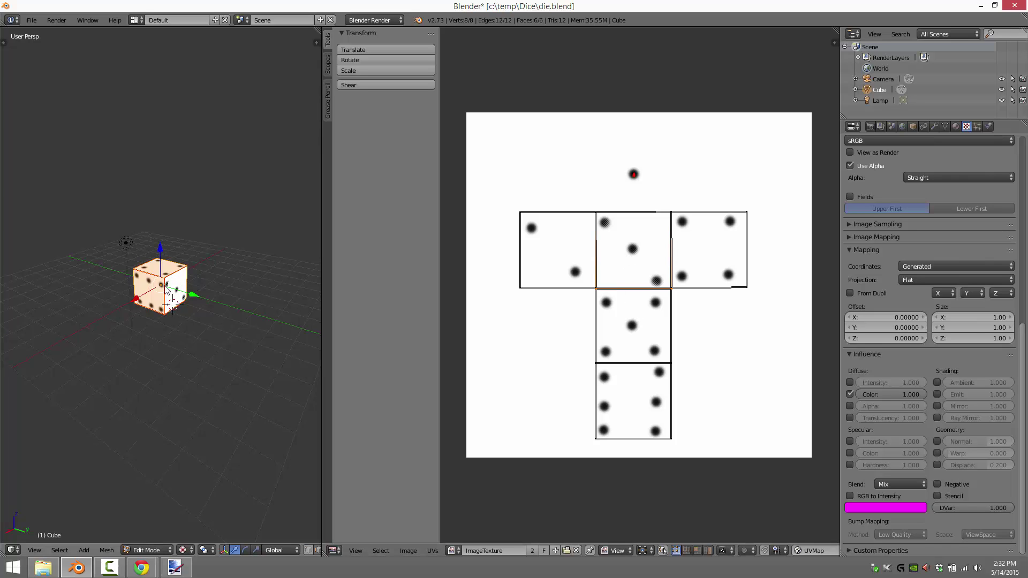
{"action": "middle_click_drag", "start_coordinate": [192, 285], "coordinate": [142, 326]}
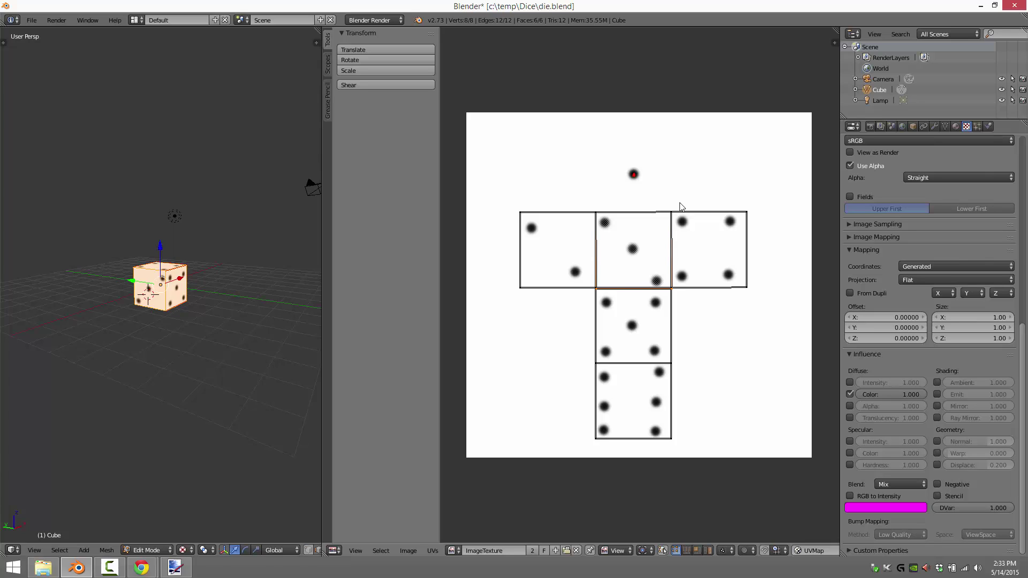
{"action": "left_click", "coordinate": [664, 177]}
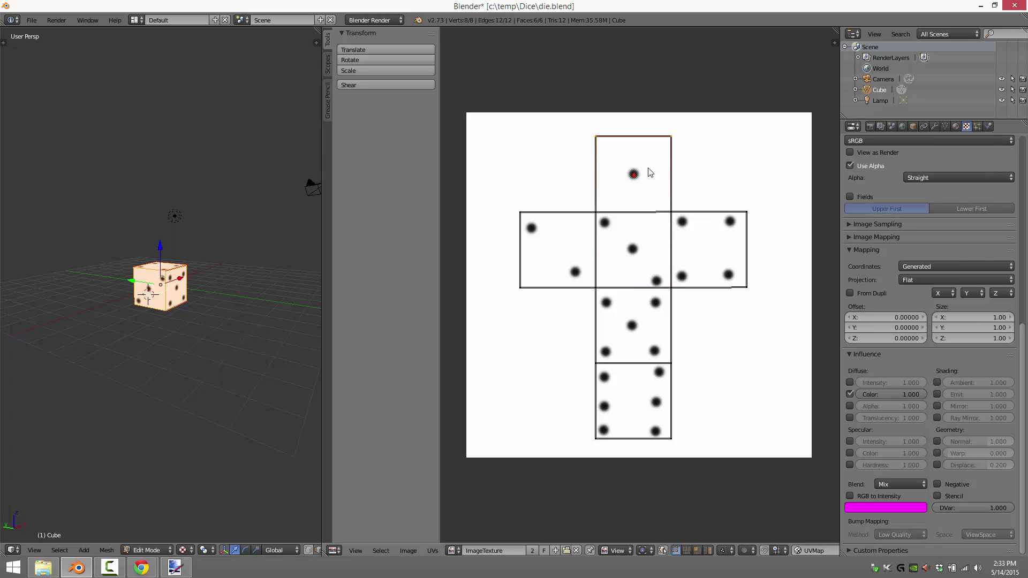